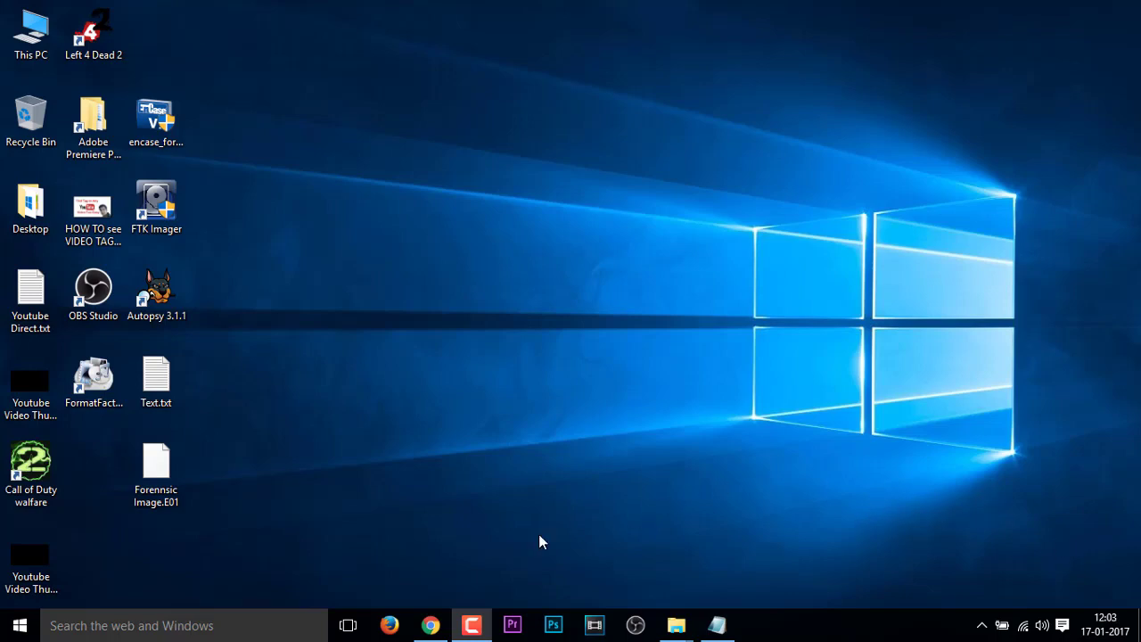
- Switch to Chrome and open a new browser tab
{"action": "left_click", "coordinate": [431, 625]}
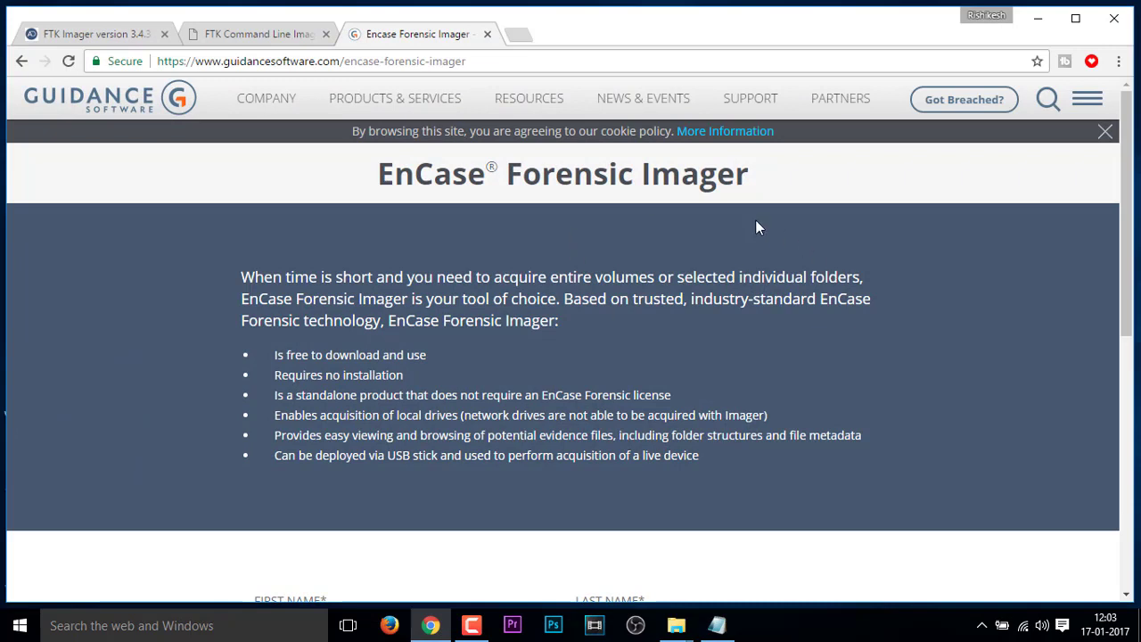
{"action": "left_click", "coordinate": [519, 35]}
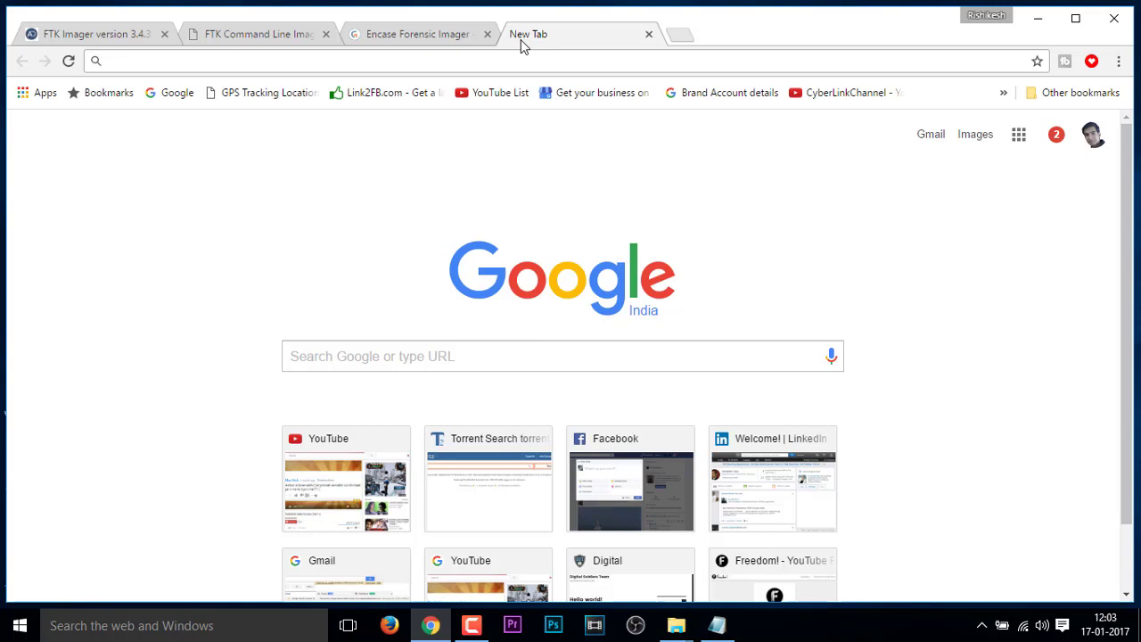
{"action": "type", "text": "fore"}
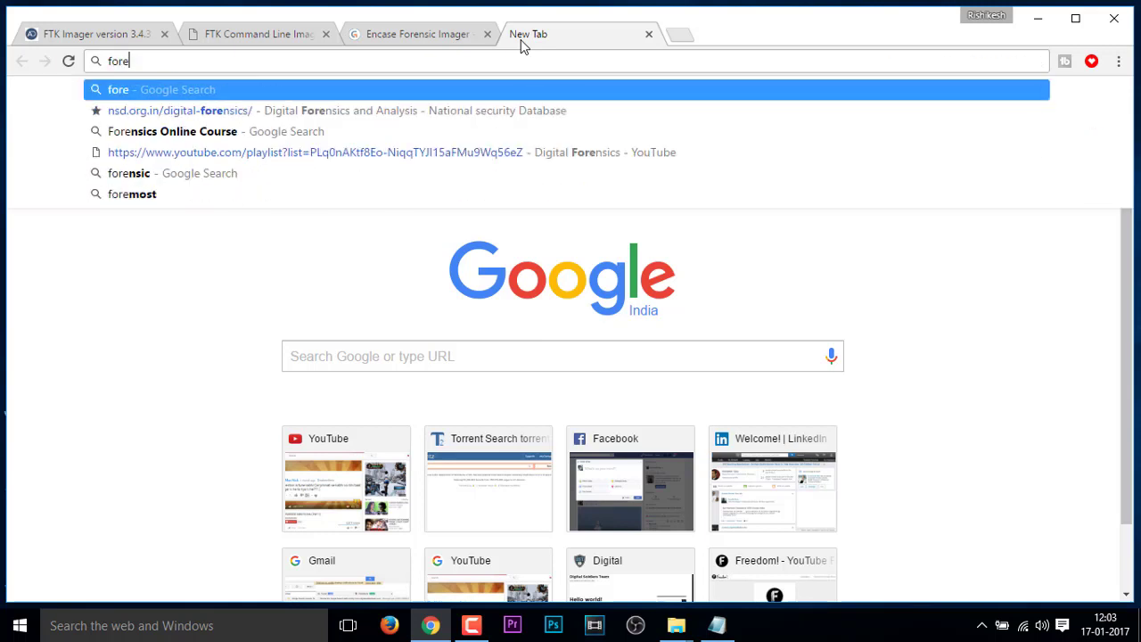
{"action": "type", "text": "nsic"}
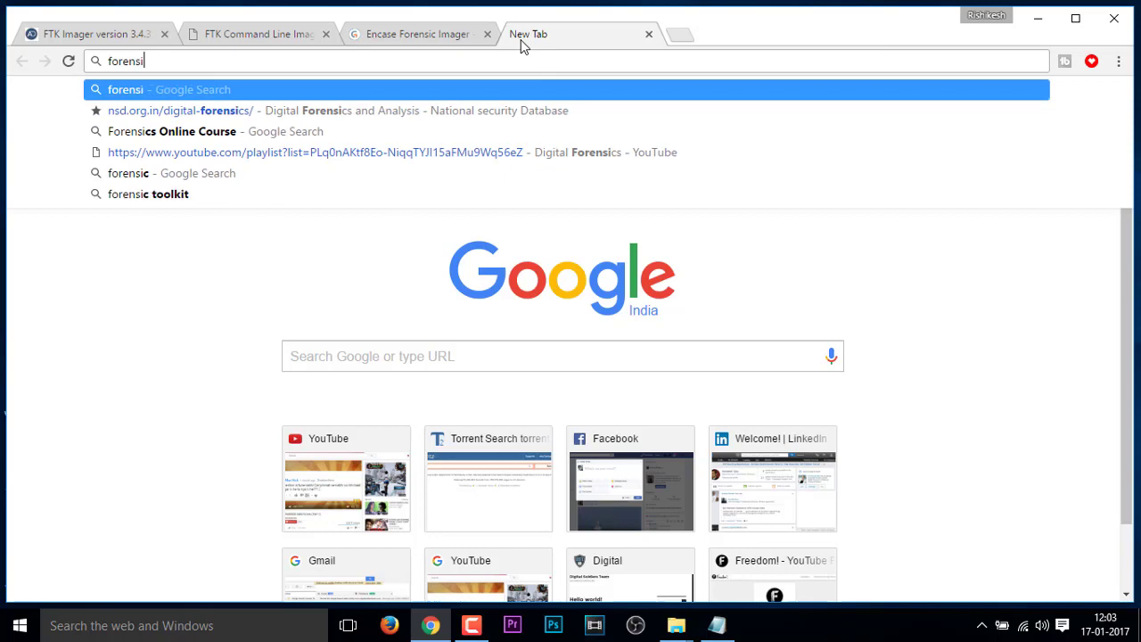
{"action": "key", "text": "BackSpace"}
{"action": "key", "text": "BackSpace"}
{"action": "key", "text": "BackSpace"}
{"action": "key", "text": "BackSpace"}
{"action": "key", "text": "BackSpace"}
{"action": "key", "text": "BackSpace"}
{"action": "key", "text": "BackSpace"}
{"action": "key", "text": "BackSpace"}
{"action": "key", "text": "BackSpace"}
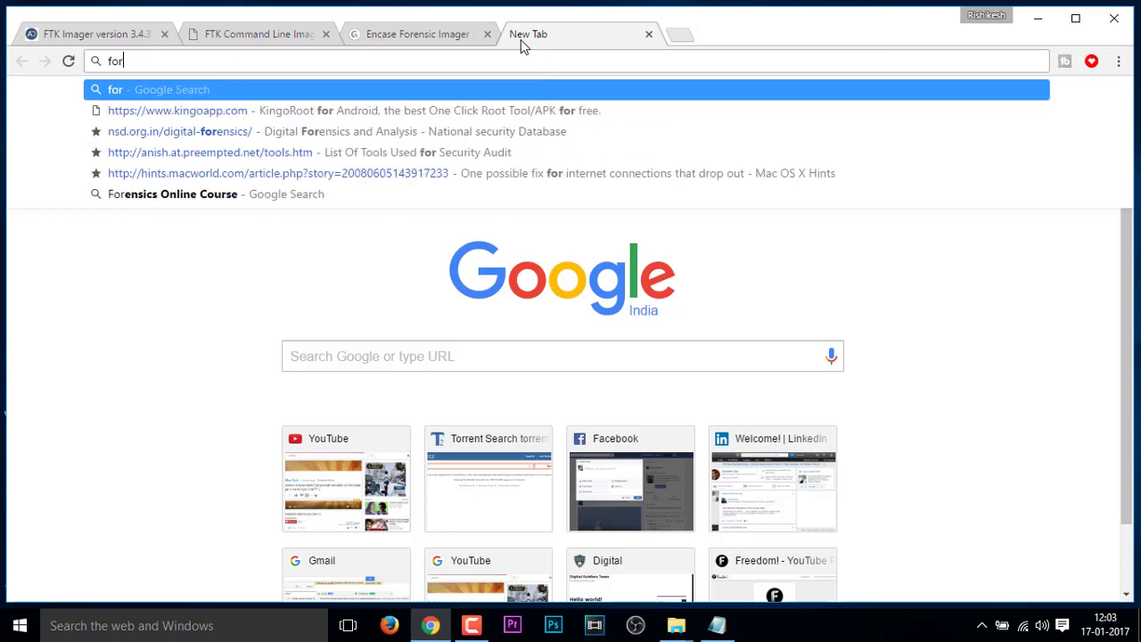
- Search Google for "computer forensic tool kit"
{"action": "type", "text": "compuue"}
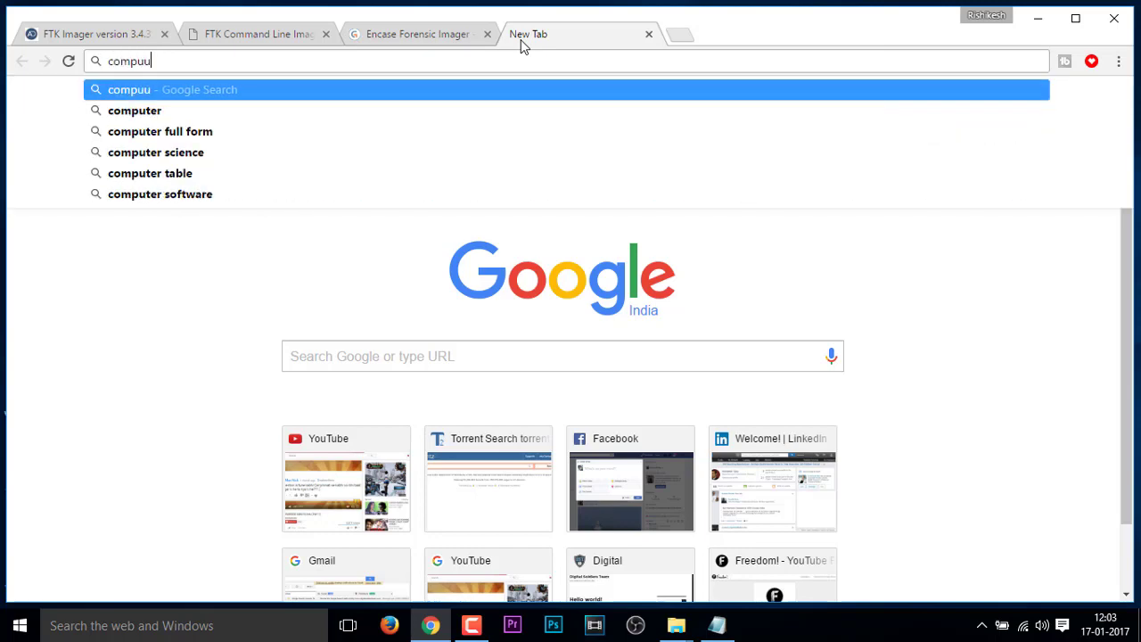
{"action": "key", "text": "BackSpace"}
{"action": "key", "text": "BackSpace"}
{"action": "key", "text": "BackSpace"}
{"action": "type", "text": "uter "}
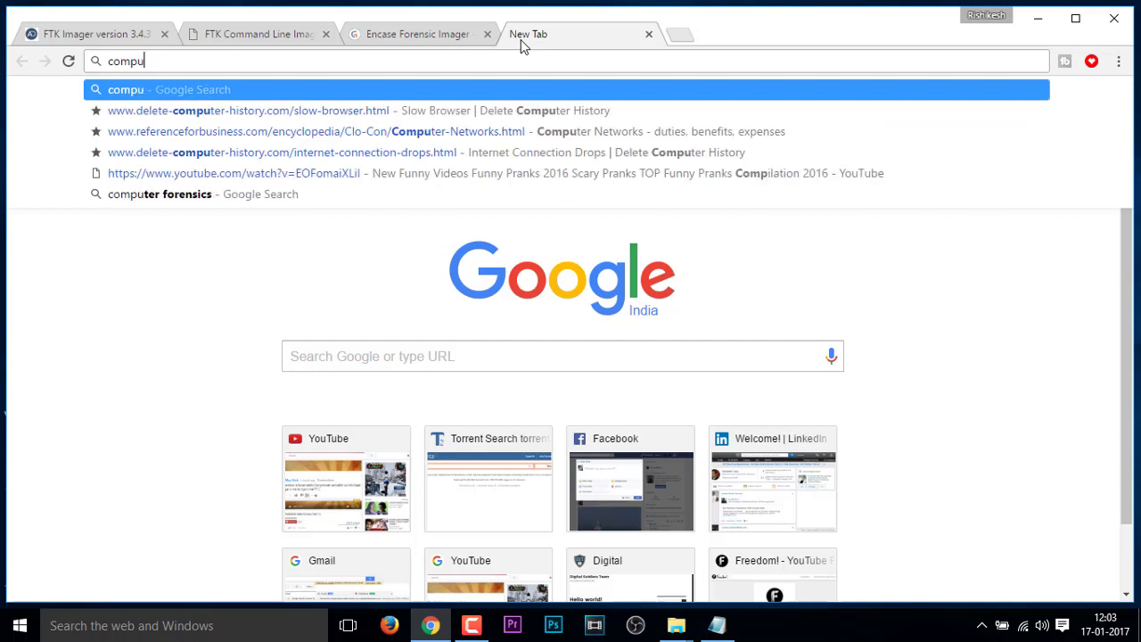
{"action": "type", "text": "fire"}
{"action": "key", "text": "BackSpace"}
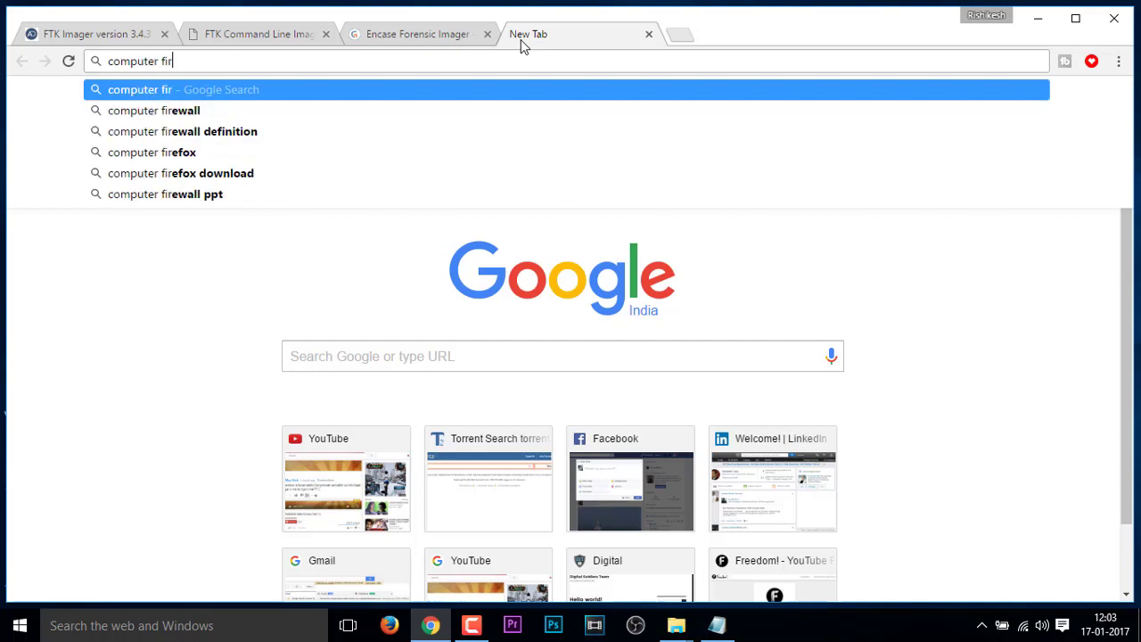
{"action": "key", "text": "BackSpace"}
{"action": "key", "text": "BackSpace"}
{"action": "type", "text": "orensis"}
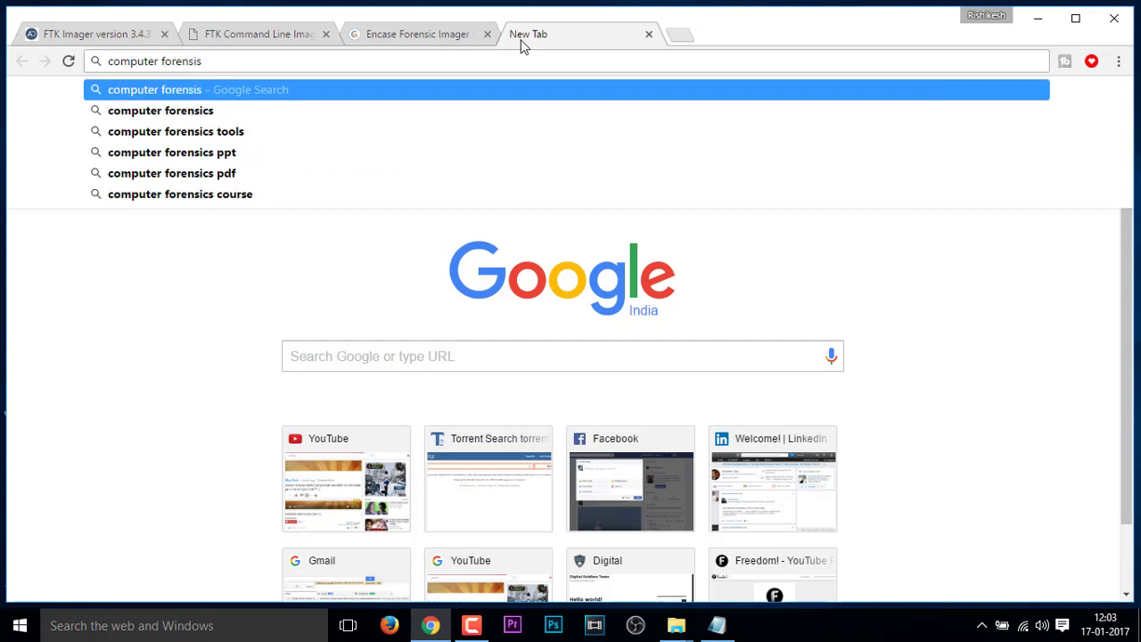
{"action": "key", "text": "BackSpace"}
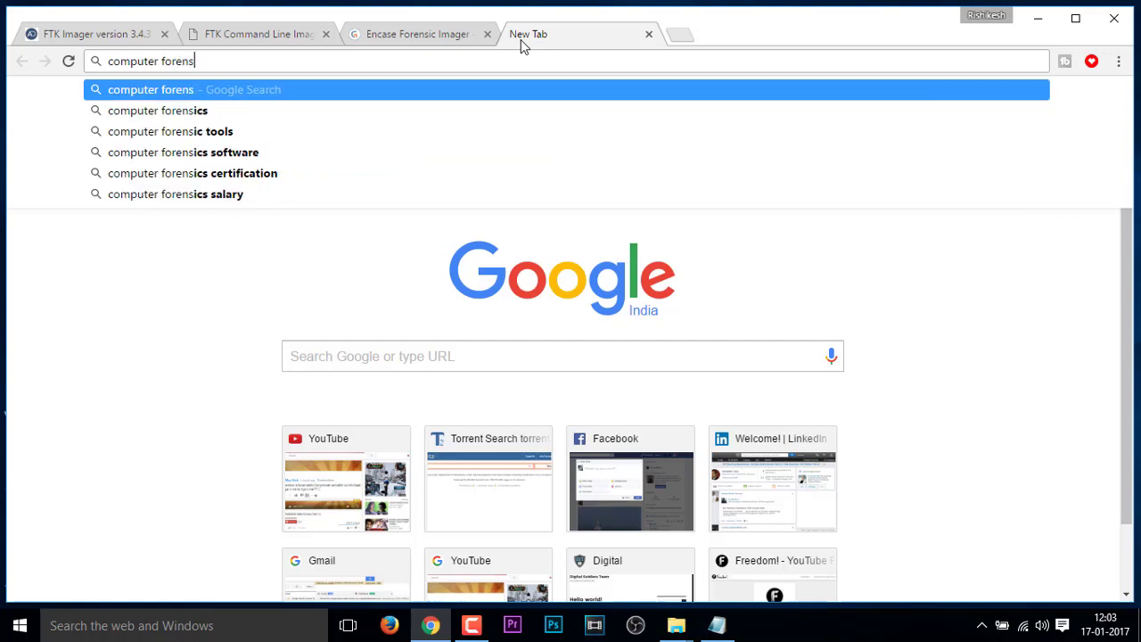
{"action": "type", "text": "c kit"}
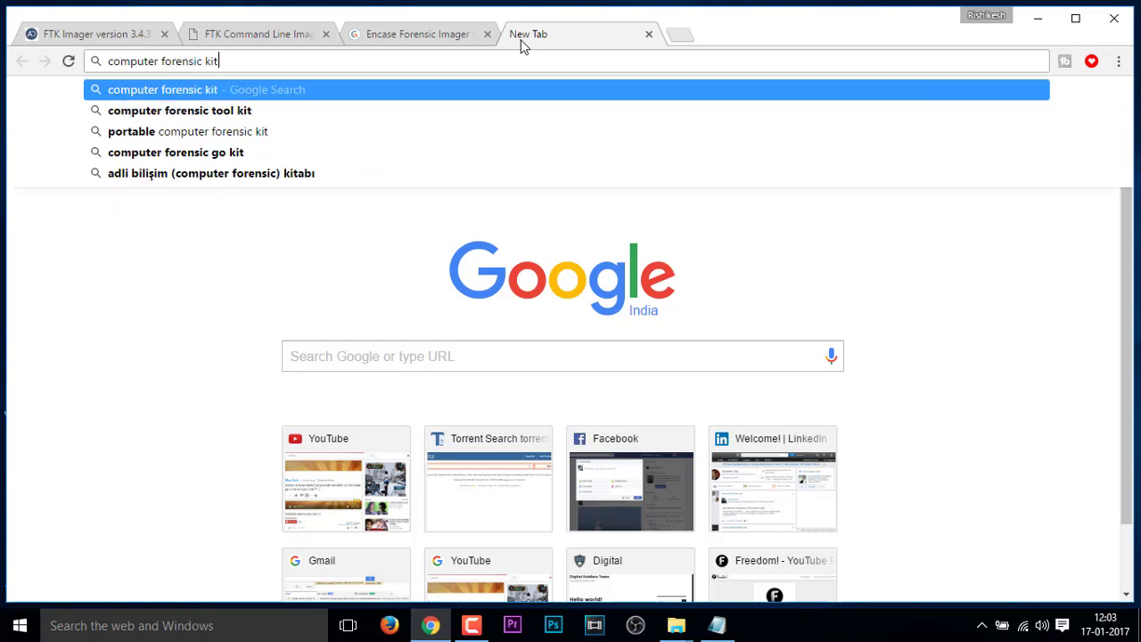
{"action": "key", "text": "Down"}
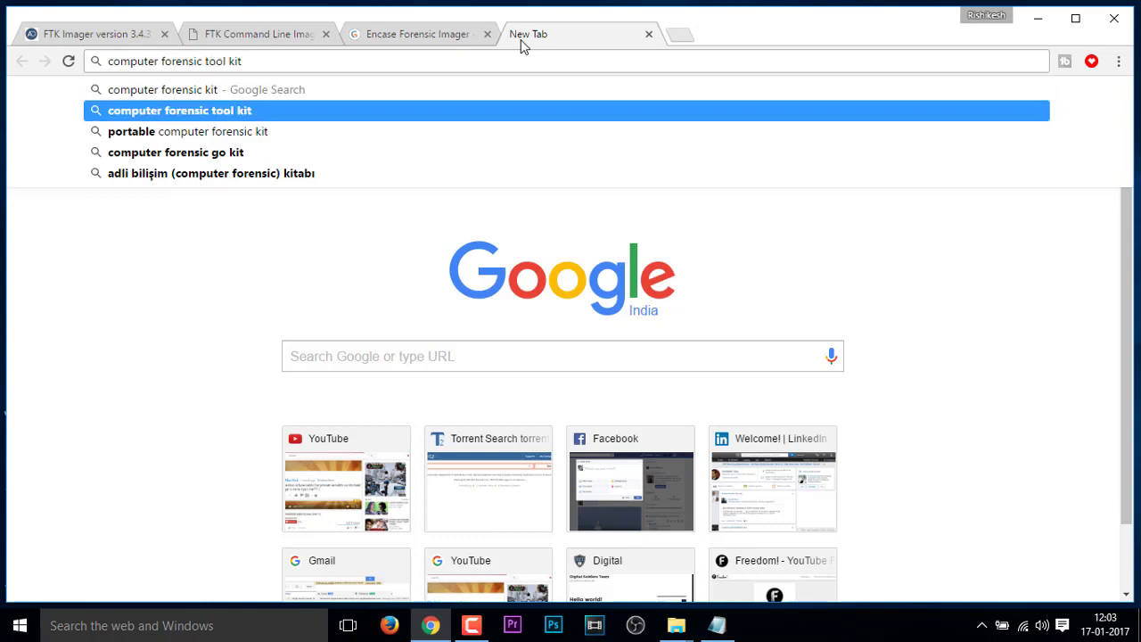
{"action": "key", "text": "Return"}
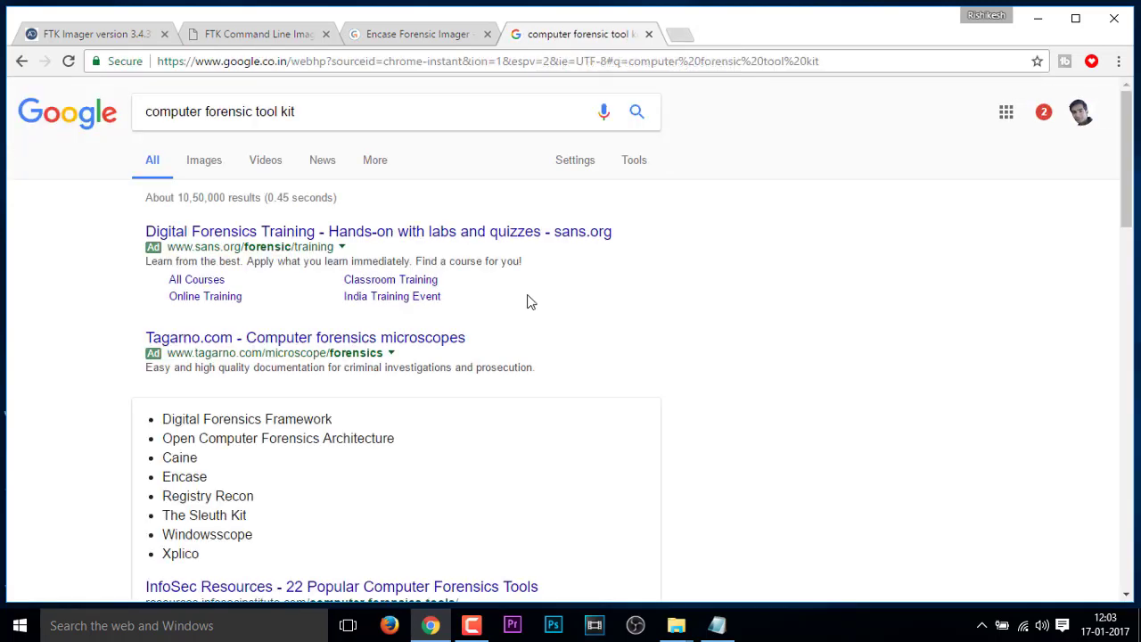
- Examine the featured list of computer forensics tools in the search results and the query used
{"action": "scroll", "coordinate": [410, 393], "scroll_direction": "down", "scroll_amount": 1}
{"action": "scroll", "coordinate": [394, 443], "scroll_direction": "down", "scroll_amount": 1}
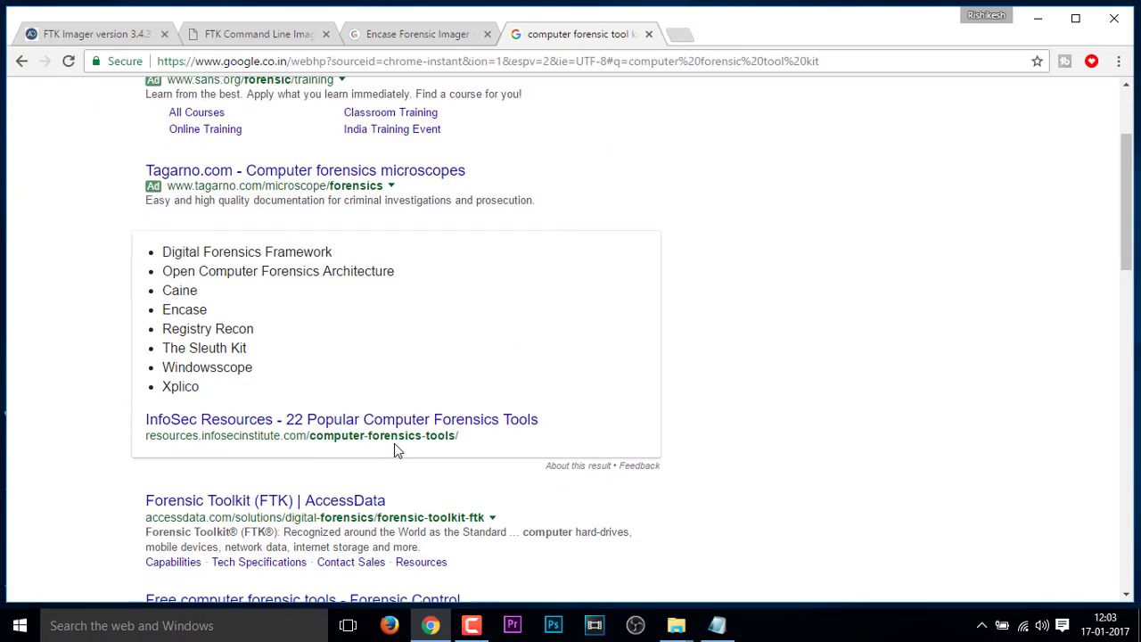
{"action": "left_click_drag", "start_coordinate": [163, 252], "coordinate": [196, 389]}
{"action": "scroll", "coordinate": [196, 388], "scroll_direction": "up", "scroll_amount": 2}
{"action": "left_click_drag", "start_coordinate": [298, 112], "coordinate": [140, 114]}
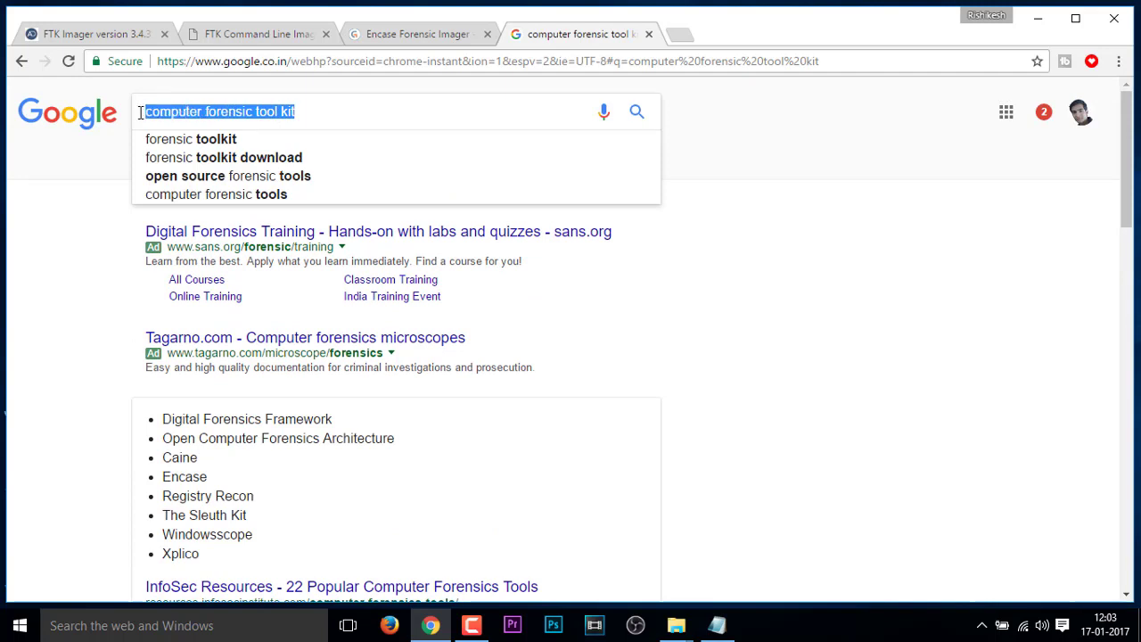
{"action": "left_click", "coordinate": [10, 283]}
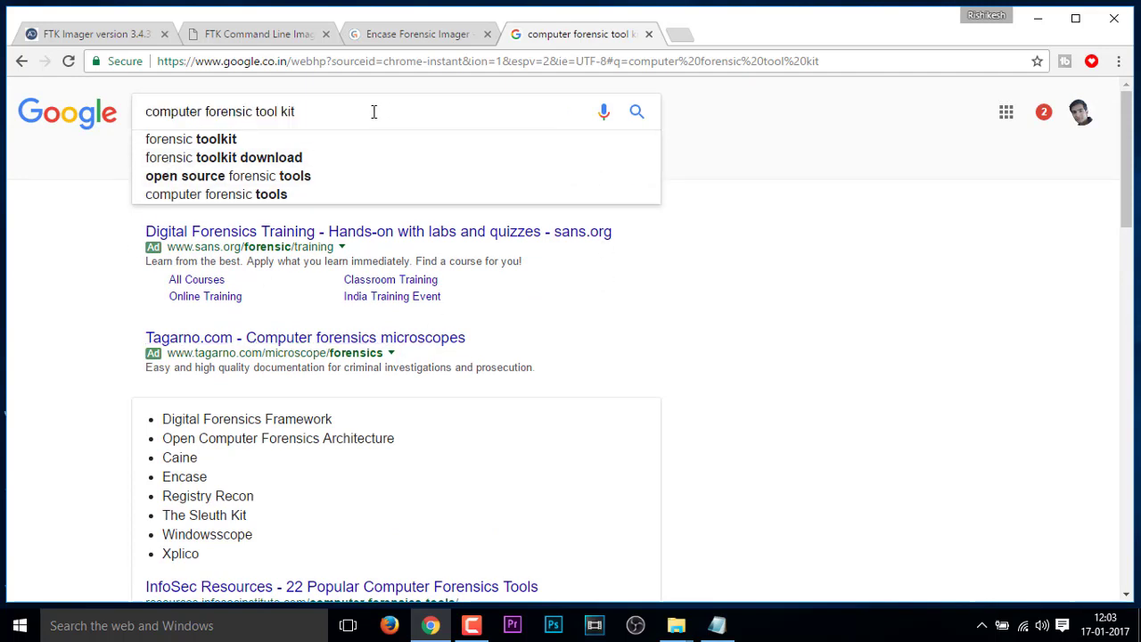
{"action": "left_click", "coordinate": [637, 121]}
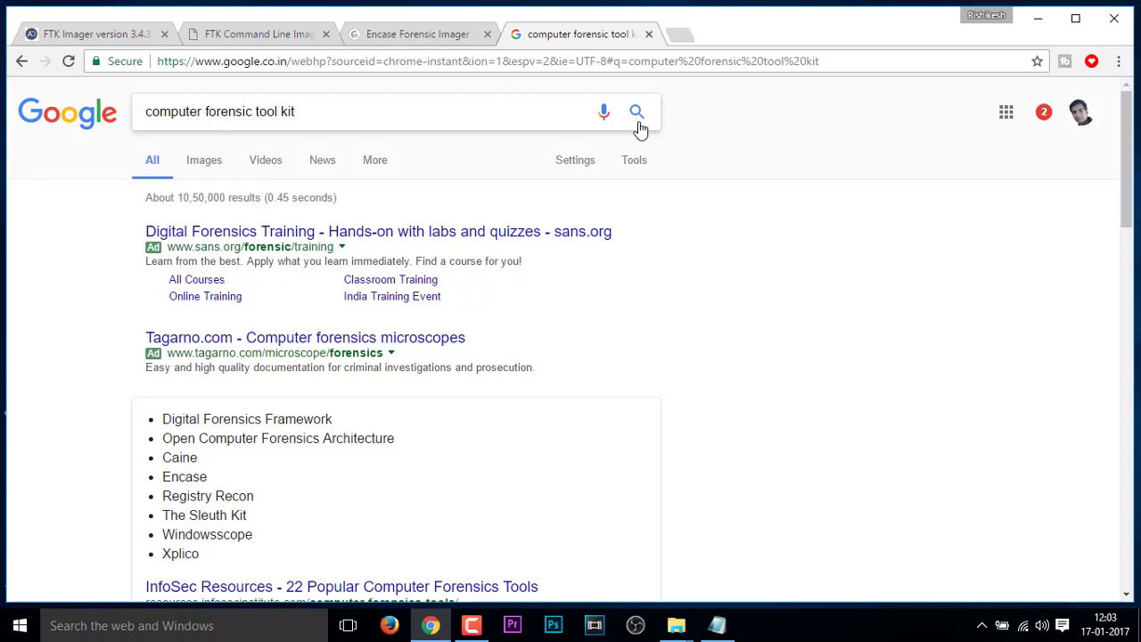
- Show the image results and preview the blue ISEBahamas toolkit case along with its next two related portable kit images
{"action": "left_click", "coordinate": [205, 161]}
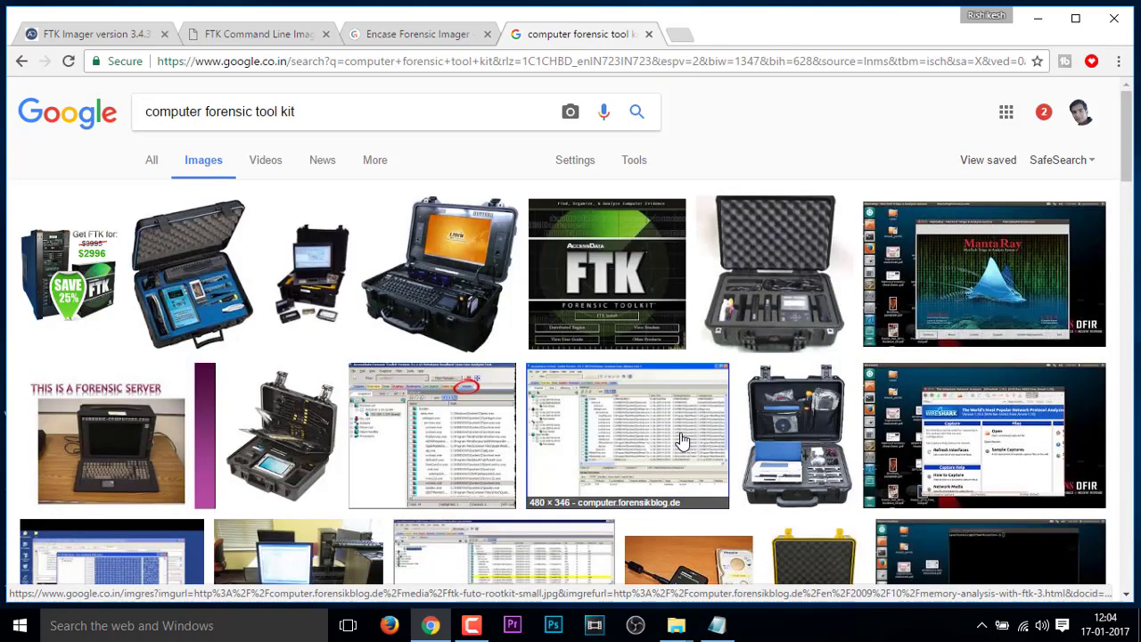
{"action": "left_click", "coordinate": [64, 272]}
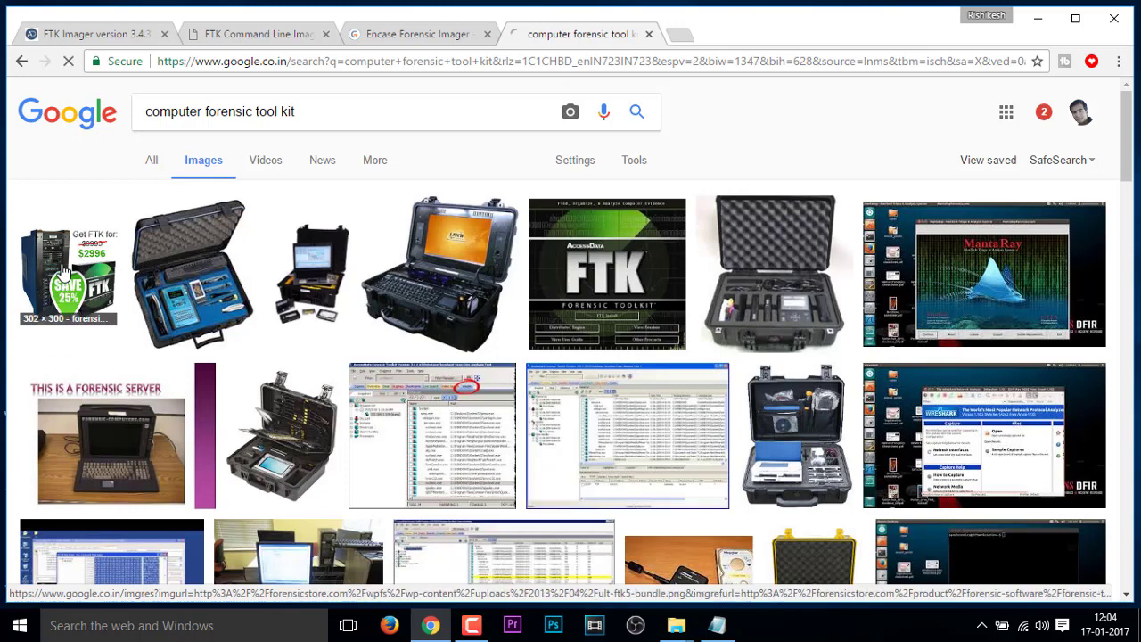
{"action": "left_click", "coordinate": [194, 284]}
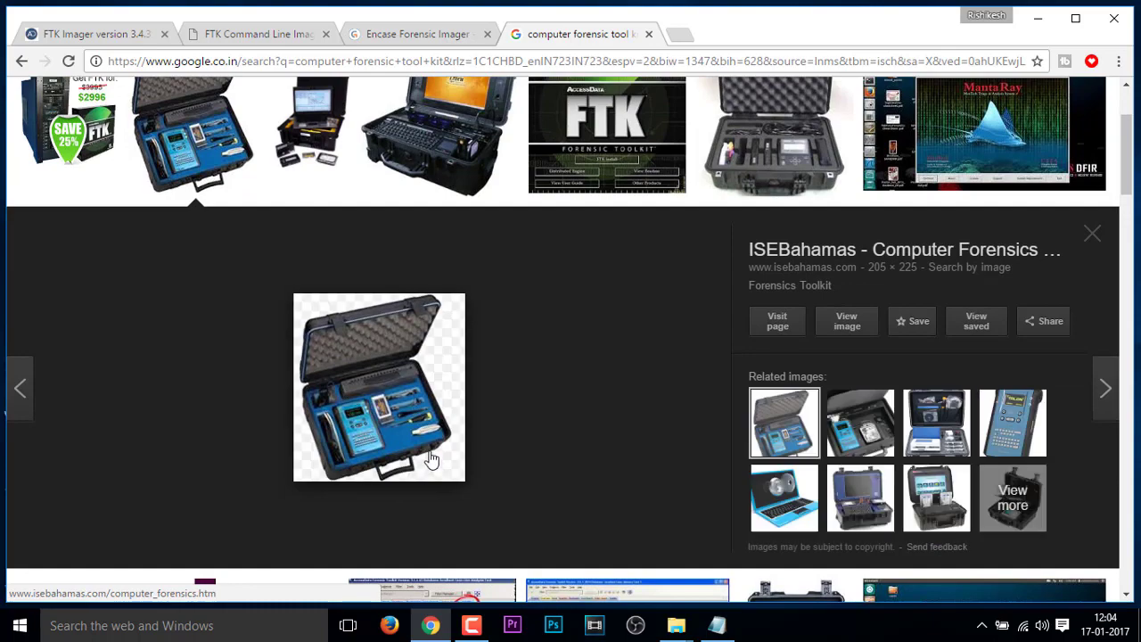
{"action": "left_click", "coordinate": [858, 422]}
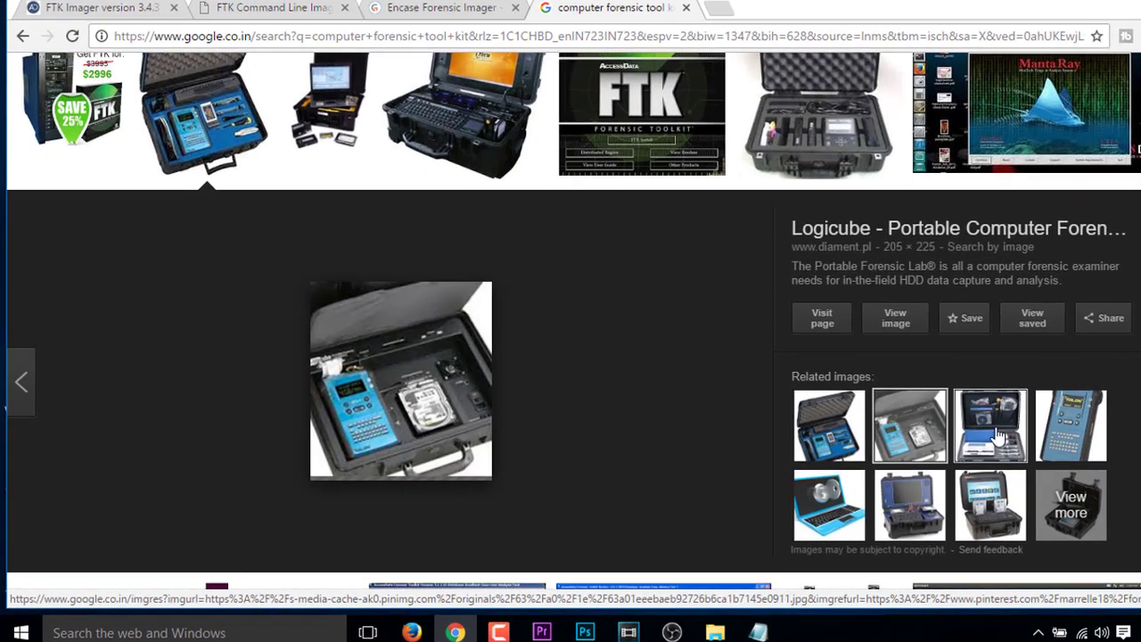
{"action": "left_click", "coordinate": [998, 437]}
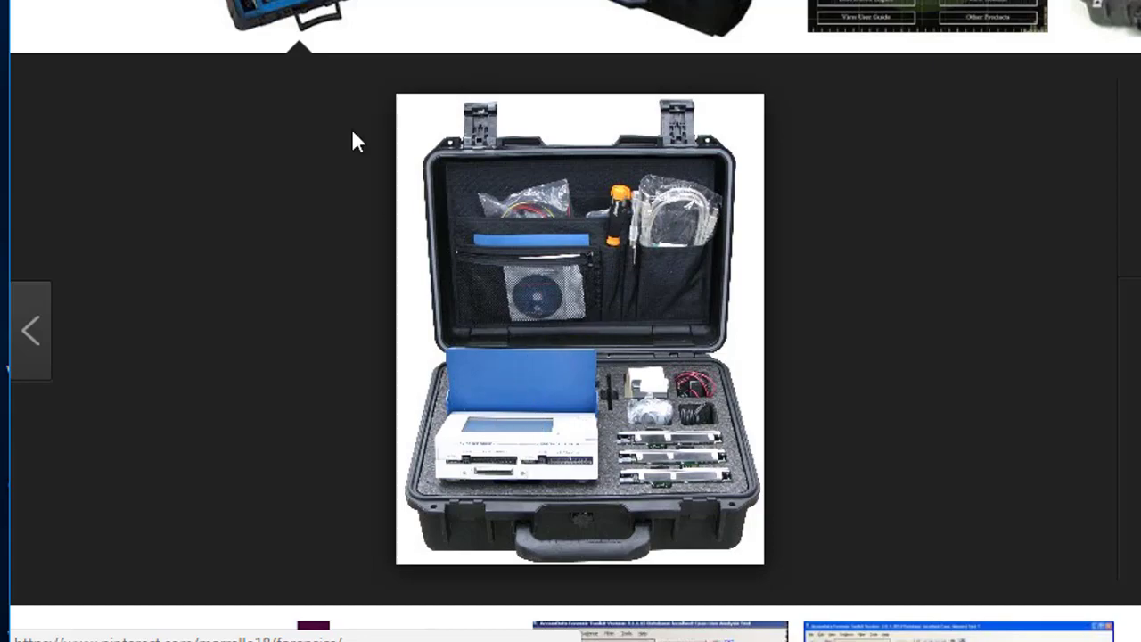
{"action": "left_click", "coordinate": [306, 3]}
{"action": "left_click", "coordinate": [306, 5]}
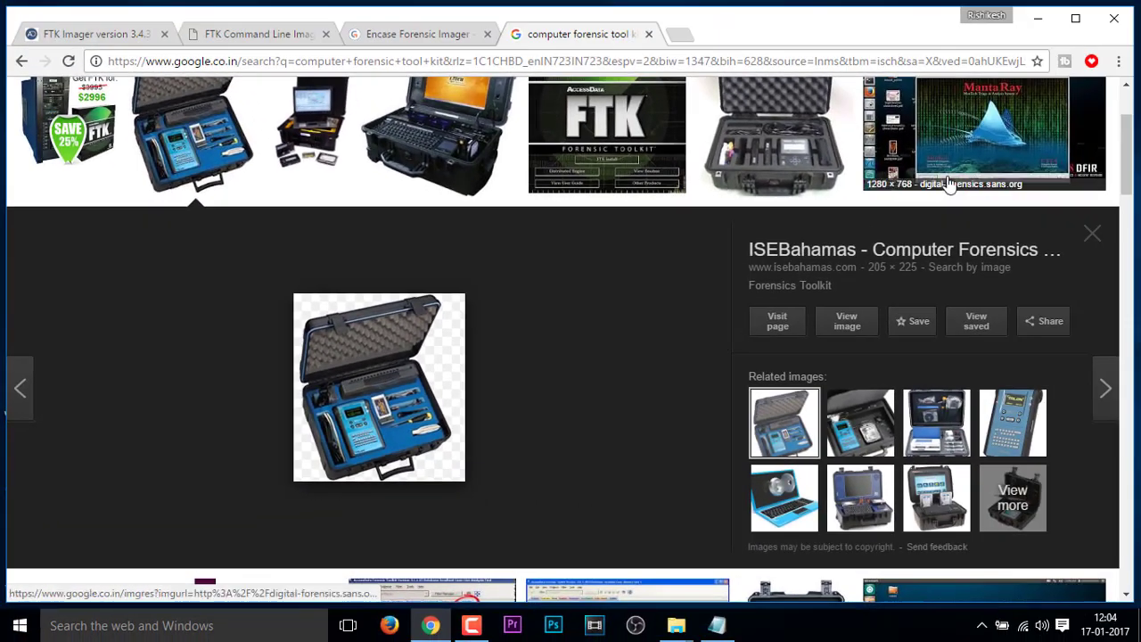
- Preview the Wikipedia picture of a device wired to a hard drive and the yellow Digital Intelligence hardware case
{"action": "scroll", "coordinate": [813, 428], "scroll_direction": "down", "scroll_amount": 5}
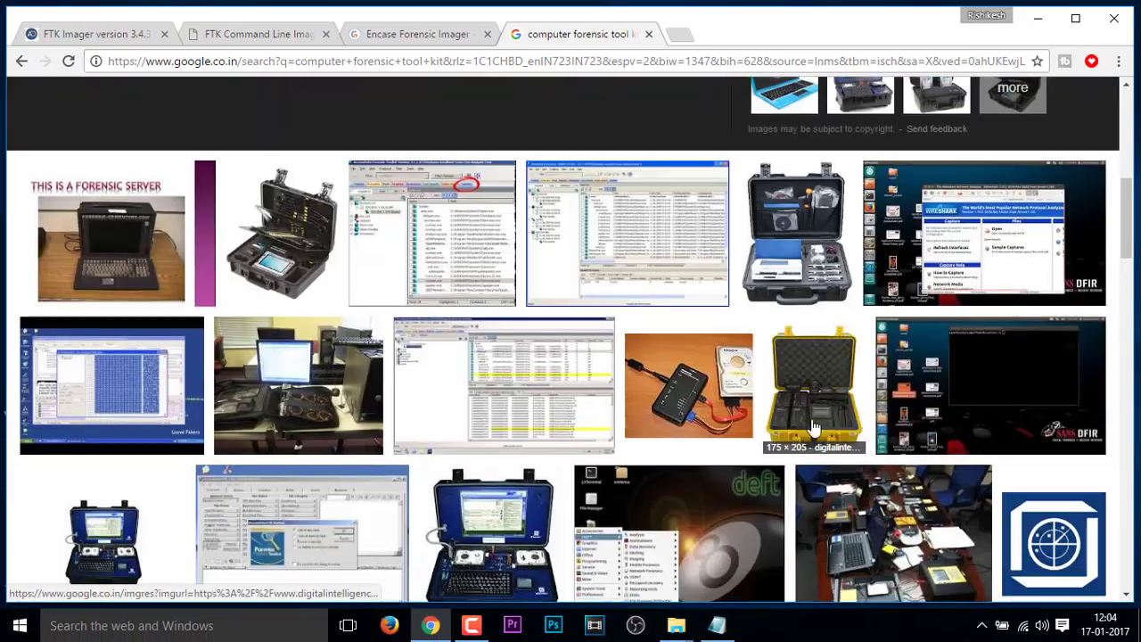
{"action": "left_click", "coordinate": [700, 379]}
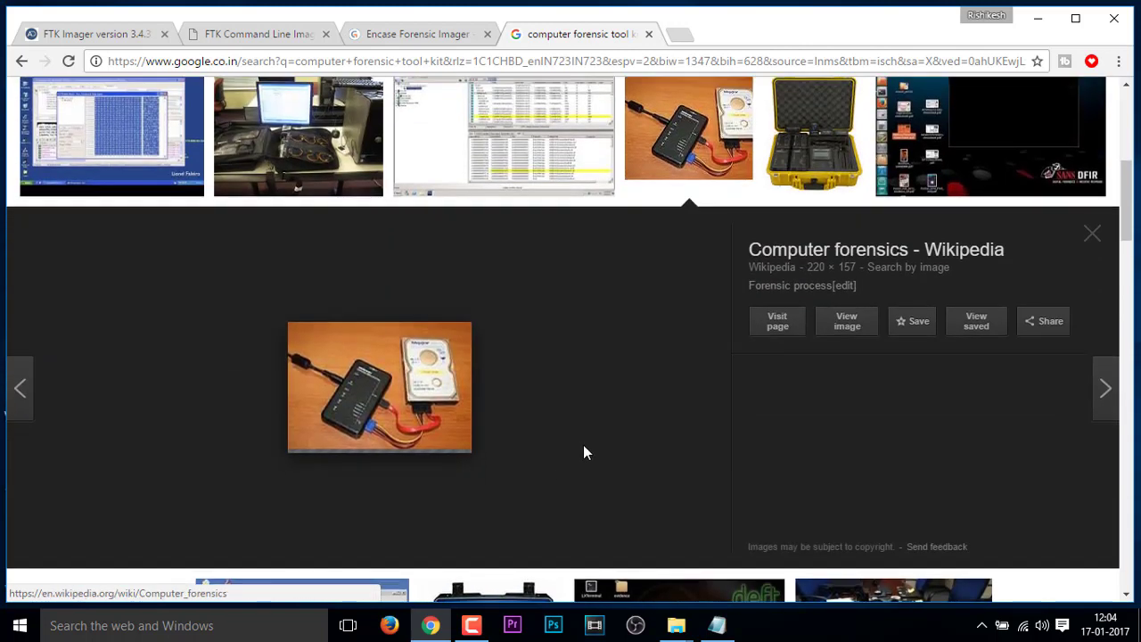
{"action": "left_click", "coordinate": [807, 175]}
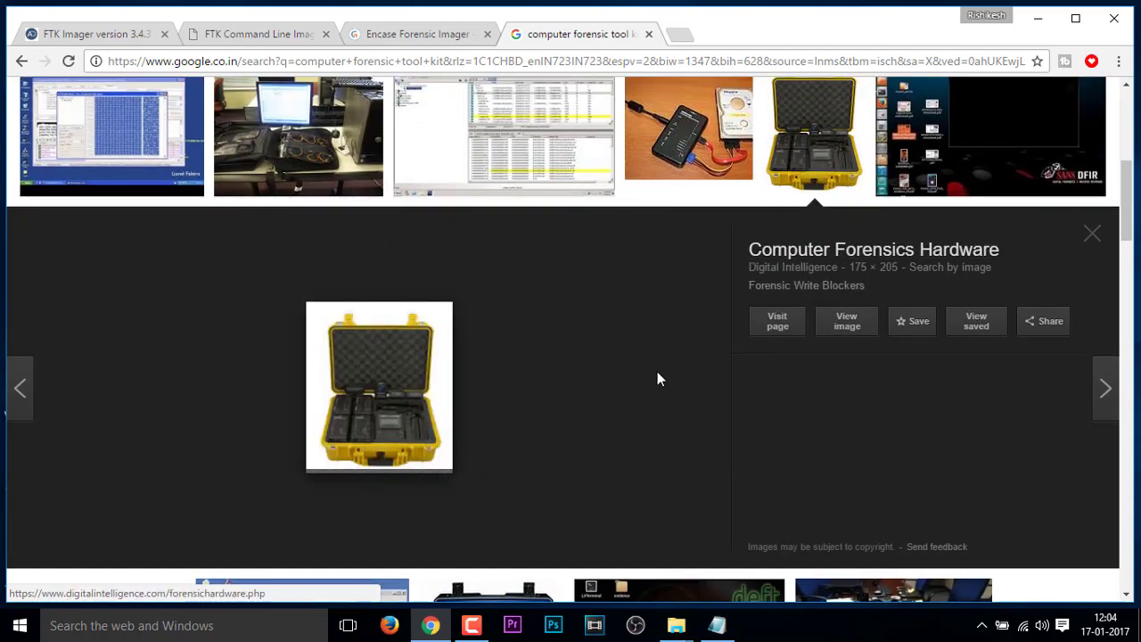
{"action": "scroll", "coordinate": [497, 514], "scroll_direction": "down", "scroll_amount": 2}
{"action": "scroll", "coordinate": [496, 514], "scroll_direction": "up", "scroll_amount": 4}
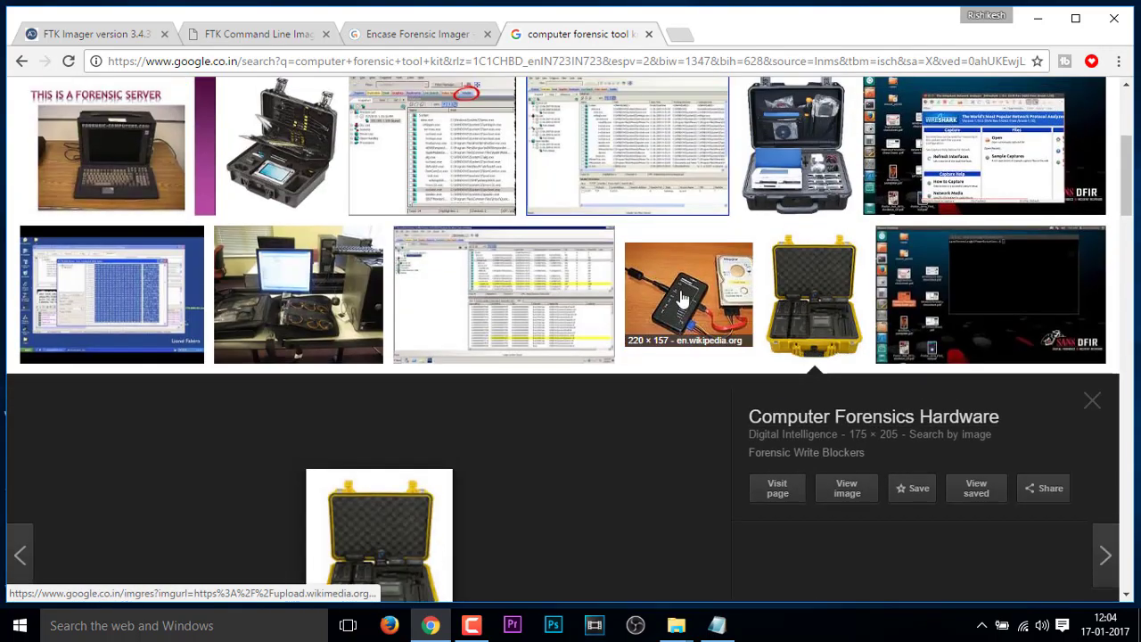
- Reopen the Wikipedia hard drive picture and view the two related images following it
{"action": "left_click", "coordinate": [691, 303]}
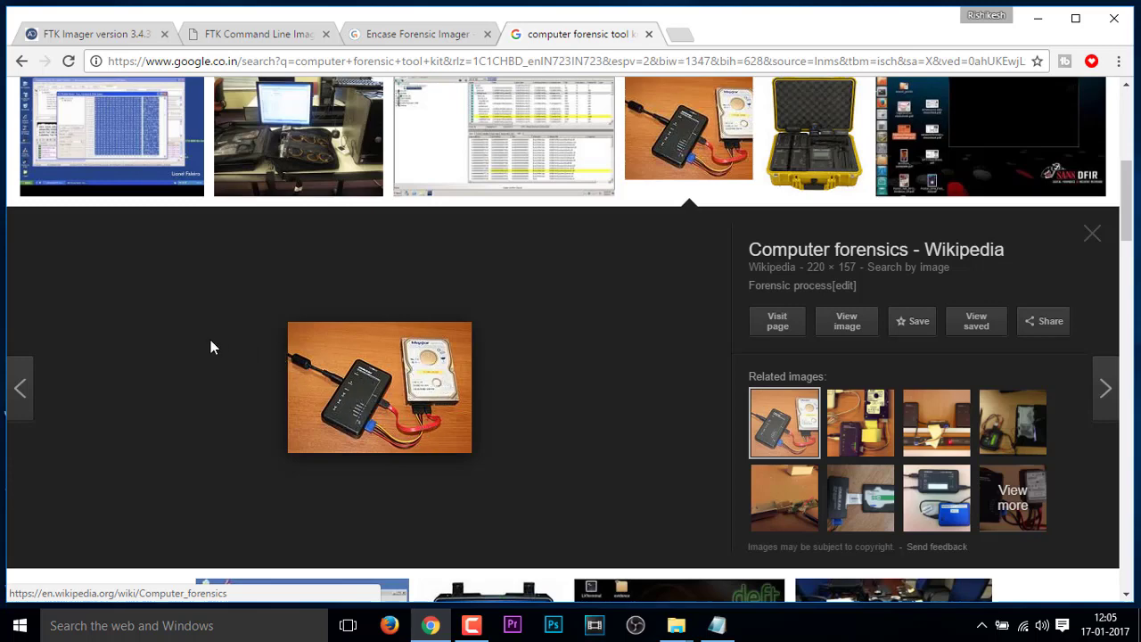
{"action": "left_click", "coordinate": [858, 430]}
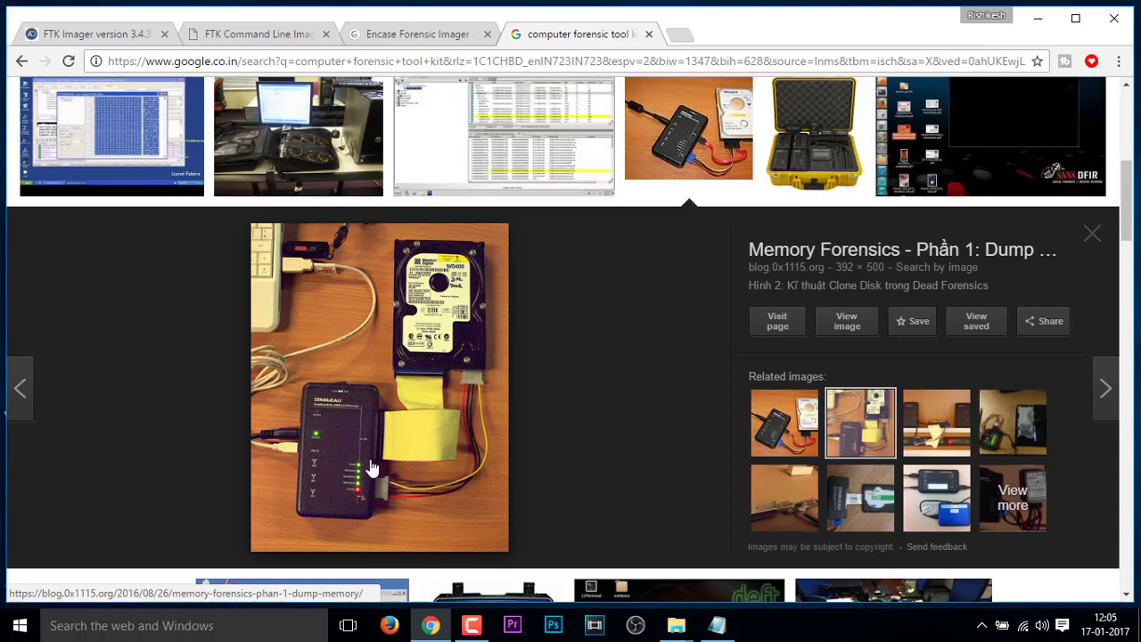
{"action": "left_click", "coordinate": [939, 416]}
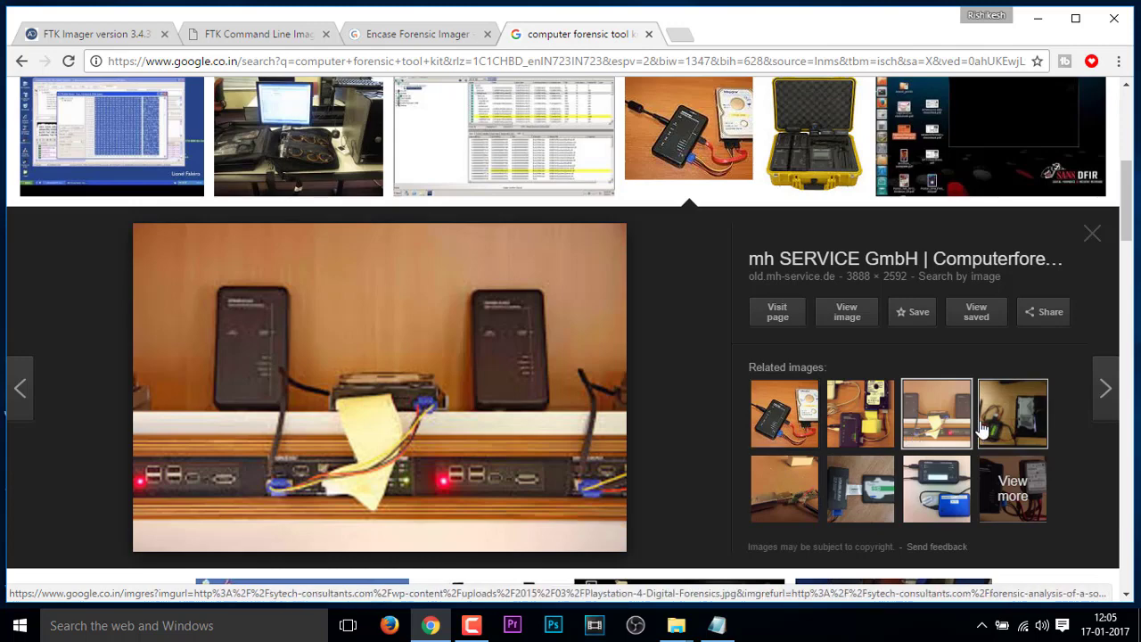
- Preview the photo of the table covered with forensic equipment, view the next two related images, and return to the table photo
{"action": "scroll", "coordinate": [980, 430], "scroll_direction": "down", "scroll_amount": 3}
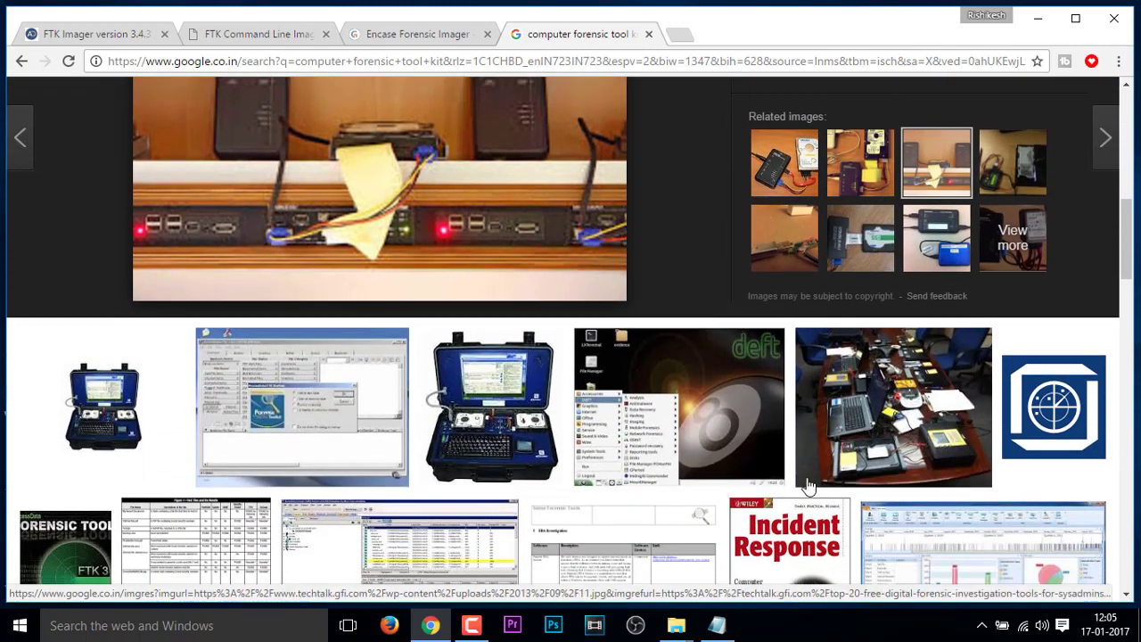
{"action": "left_click", "coordinate": [917, 392]}
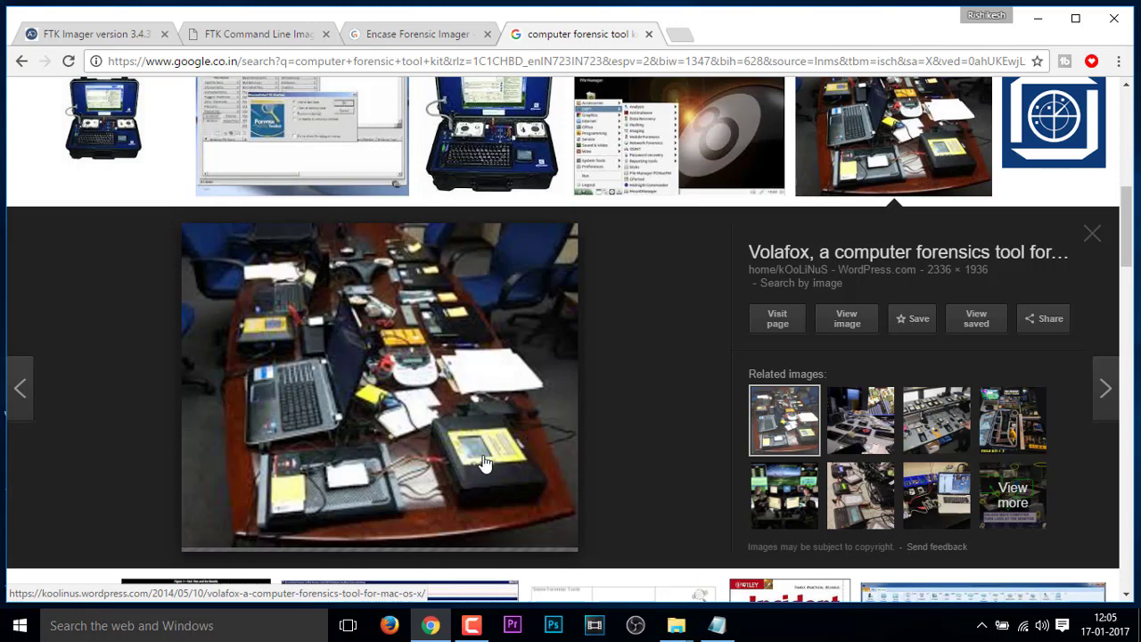
{"action": "left_click", "coordinate": [860, 419]}
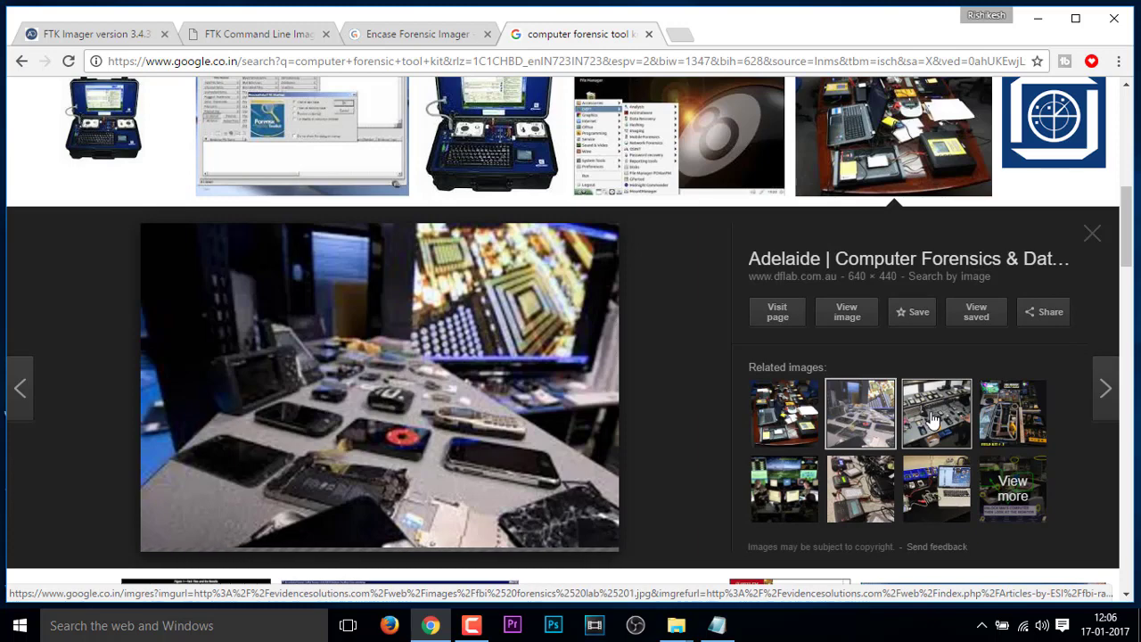
{"action": "left_click", "coordinate": [932, 419]}
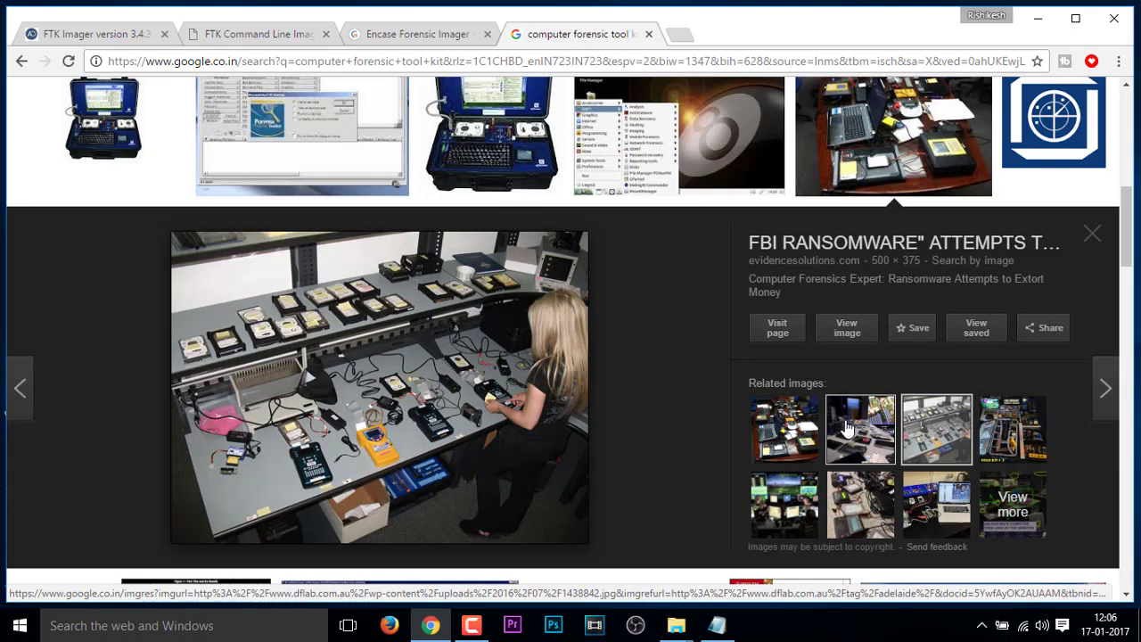
{"action": "left_click", "coordinate": [785, 428]}
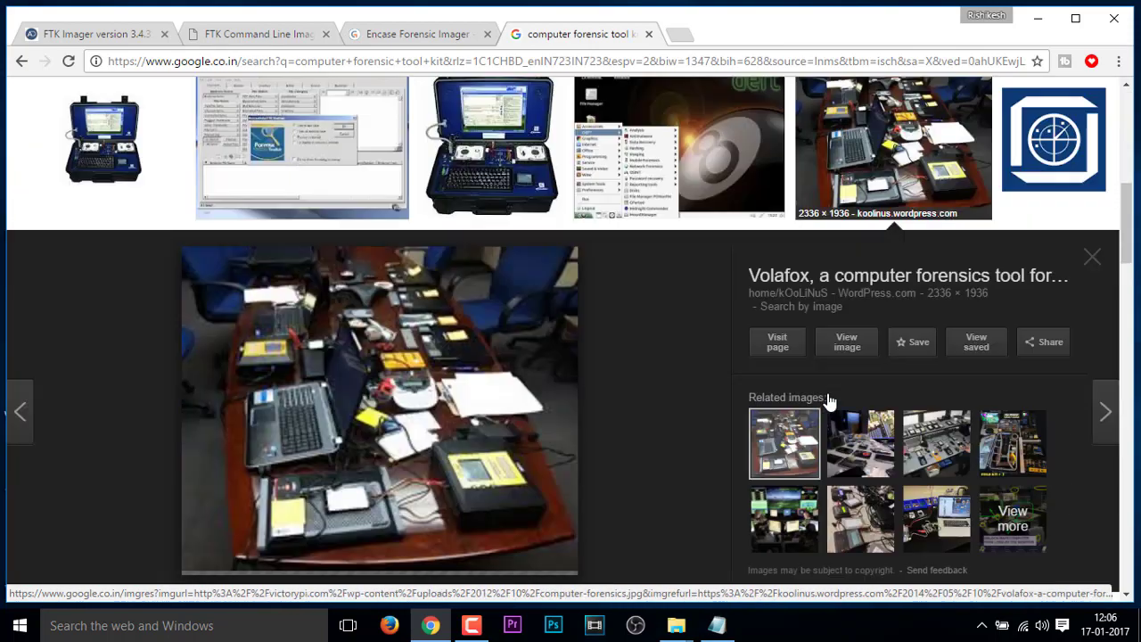
- Preview the related photos of the desk with dismantled phones and the workbench covered with hard drives, then another related equipment photo
{"action": "left_click", "coordinate": [860, 443]}
{"action": "left_click", "coordinate": [936, 436]}
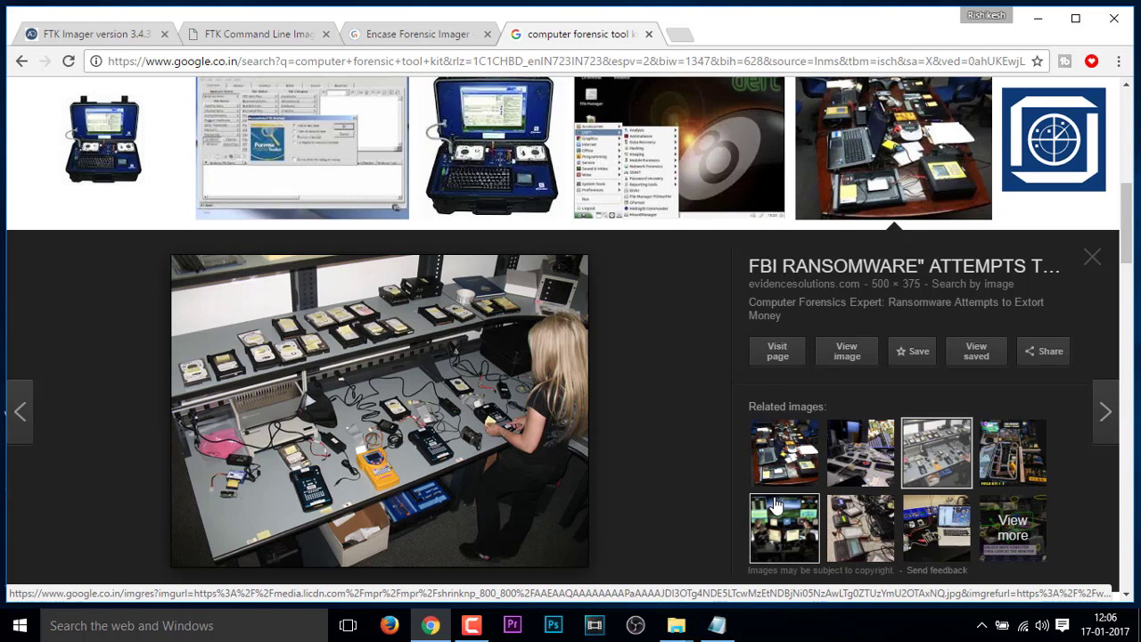
{"action": "left_click", "coordinate": [856, 533]}
- Show the desktop and point out the EnCase Forensic Imager executable and the FTK Imager shortcut in turn
{"action": "left_click", "coordinate": [1037, 18]}
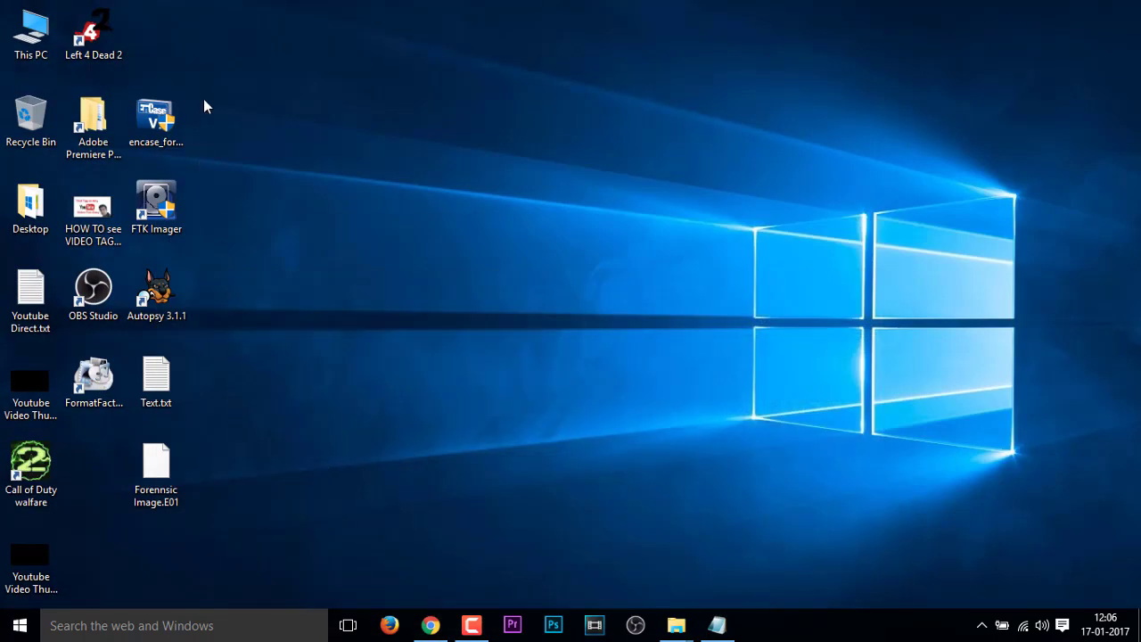
{"action": "left_click_drag", "start_coordinate": [201, 84], "coordinate": [147, 237]}
{"action": "left_click", "coordinate": [157, 208]}
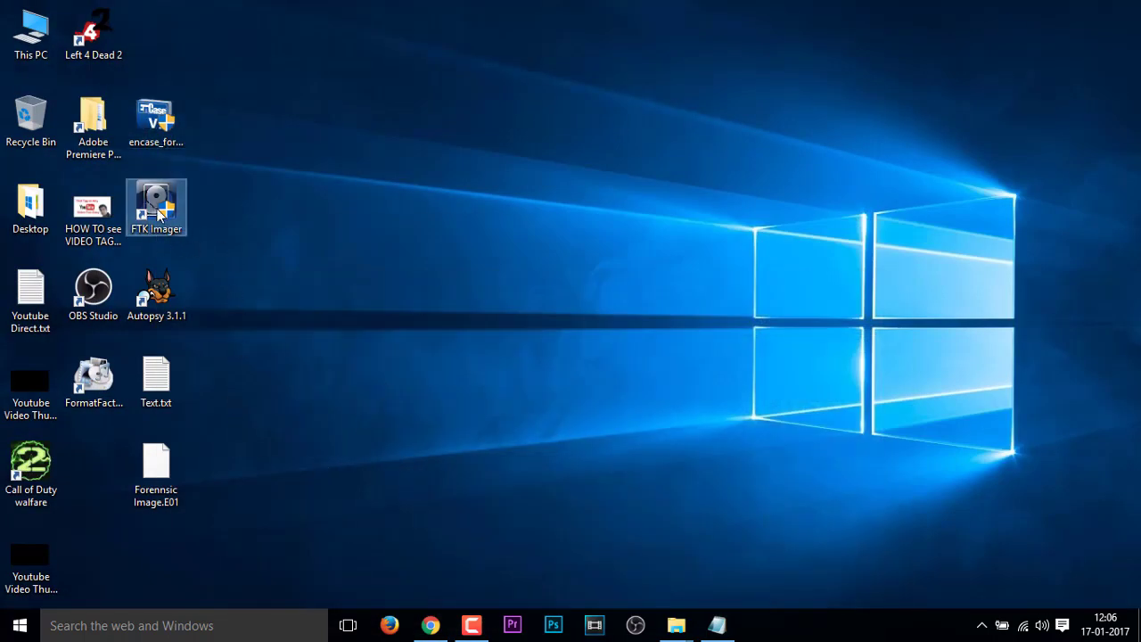
{"action": "left_click", "coordinate": [171, 162]}
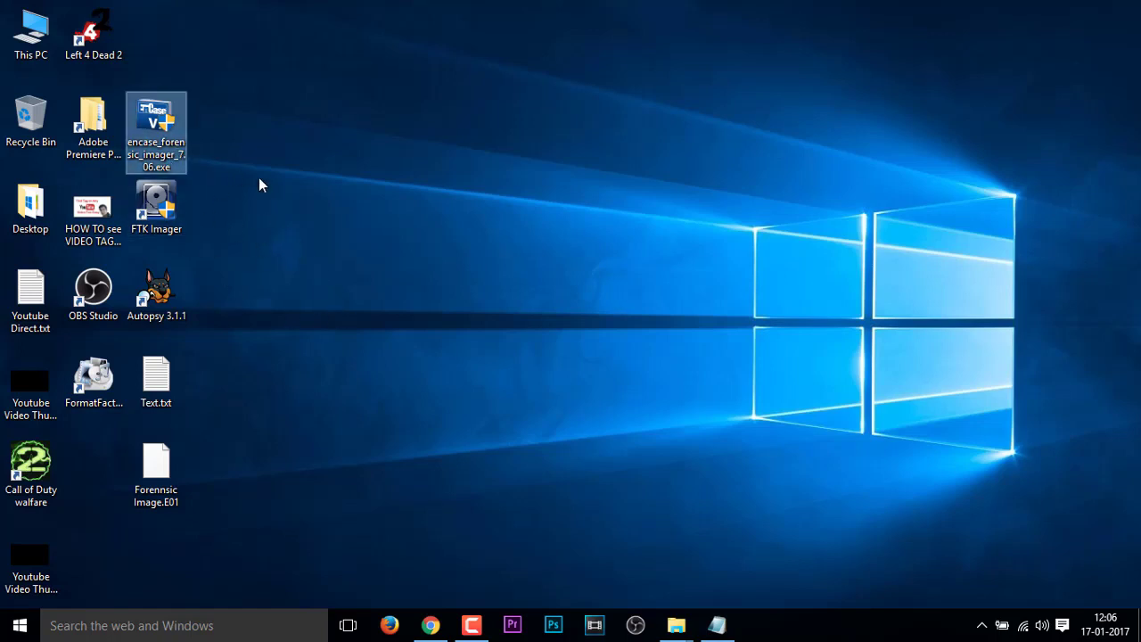
{"action": "left_click", "coordinate": [158, 214]}
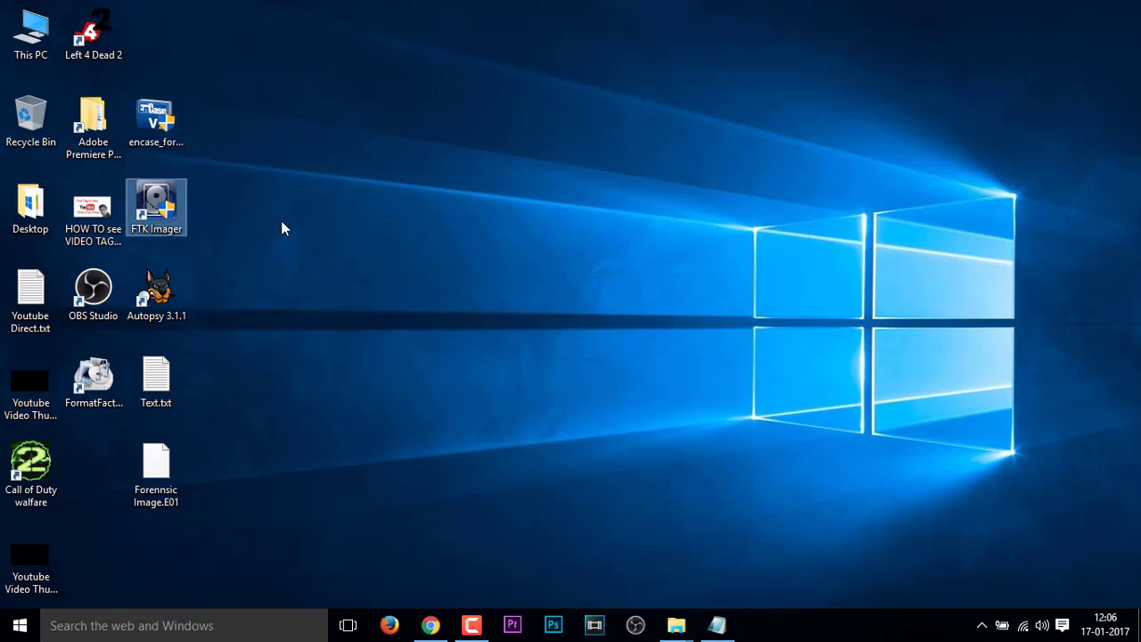
{"action": "left_click", "coordinate": [150, 114]}
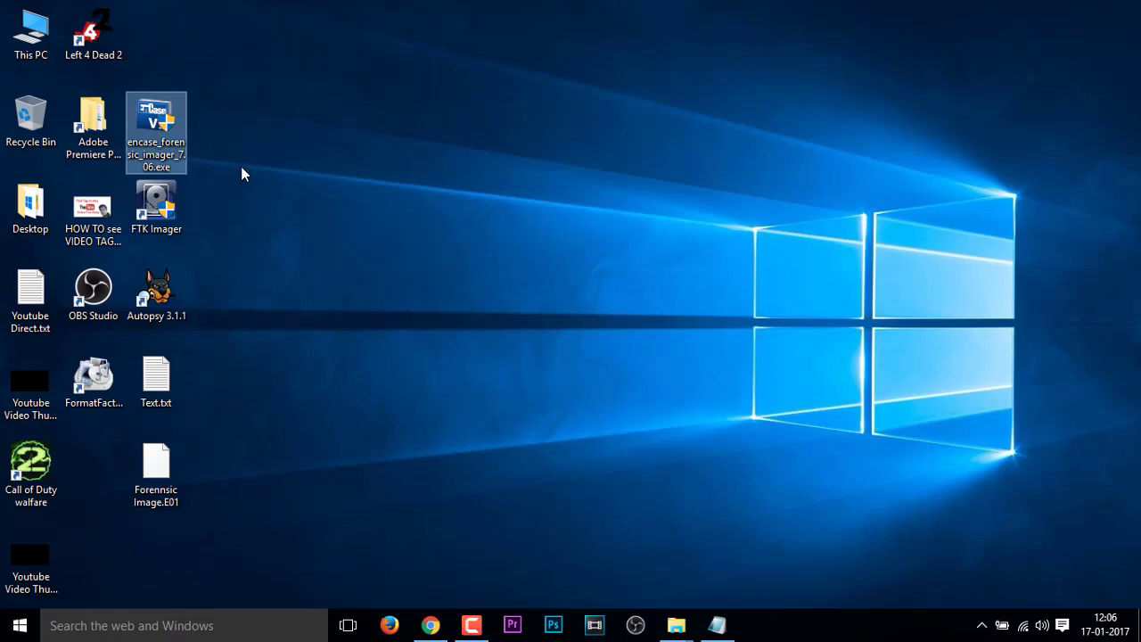
- Open the Software folder on the Elements (D:) drive
{"action": "double_click", "coordinate": [31, 31]}
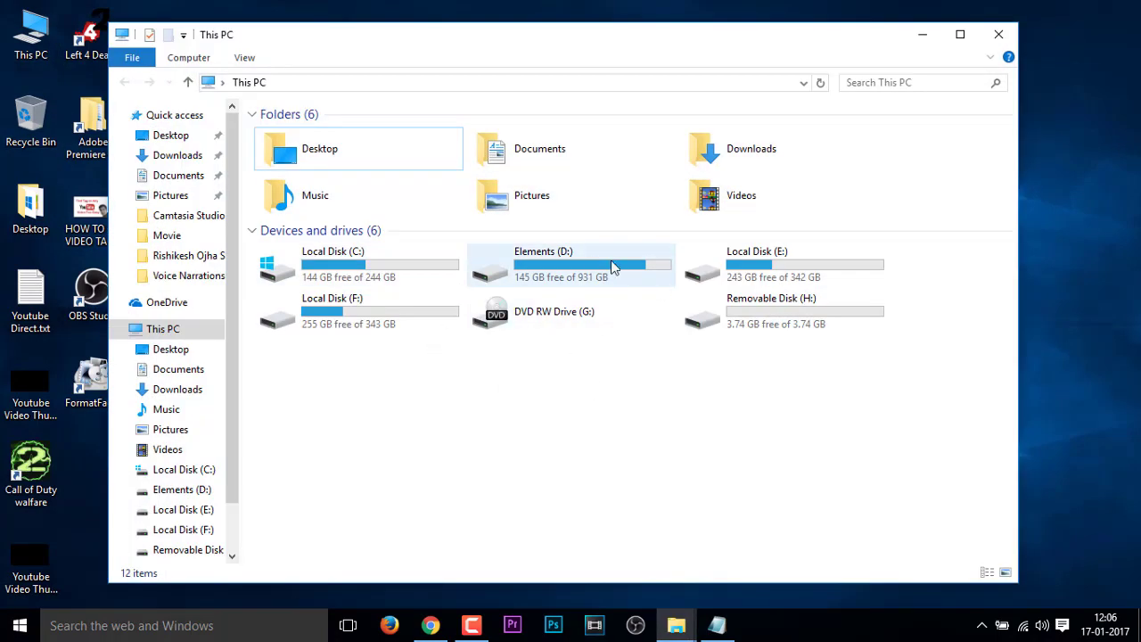
{"action": "double_click", "coordinate": [611, 265]}
{"action": "left_click", "coordinate": [335, 415]}
{"action": "key", "text": "s"}
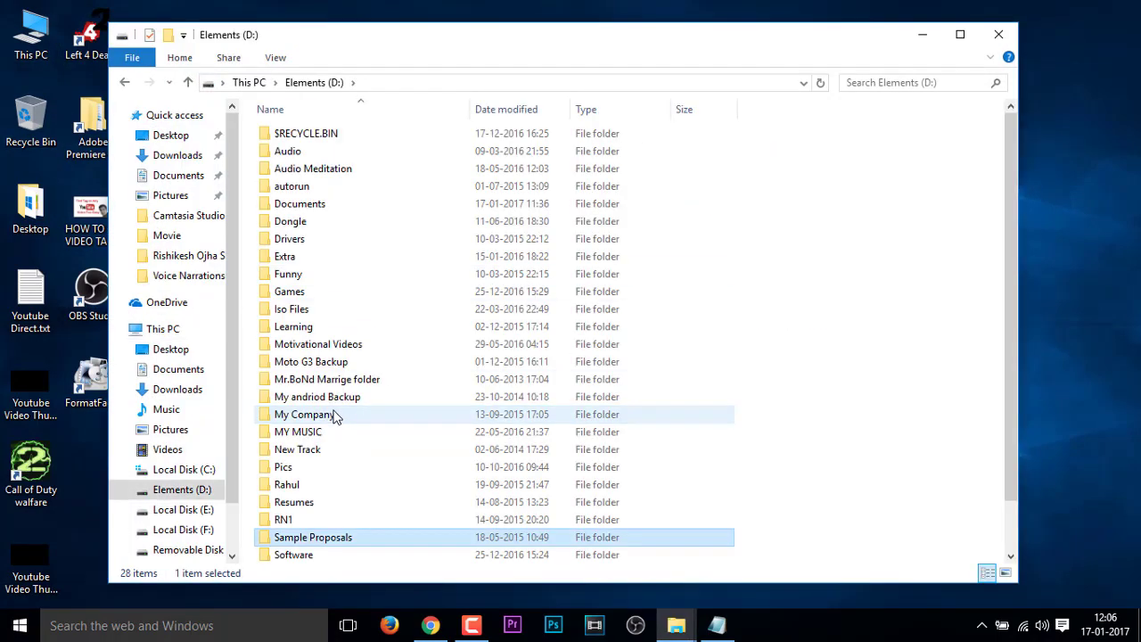
{"action": "double_click", "coordinate": [295, 554]}
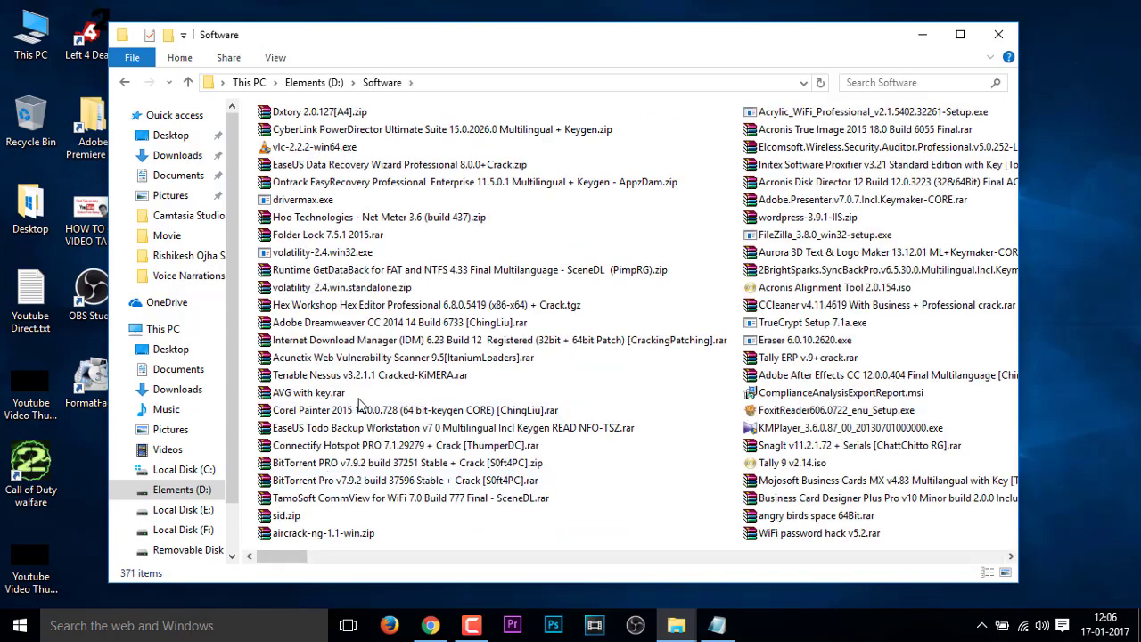
- Look through the Software folder for EnCase items by jumping between the entries that start with "e"
{"action": "key", "text": "e"}
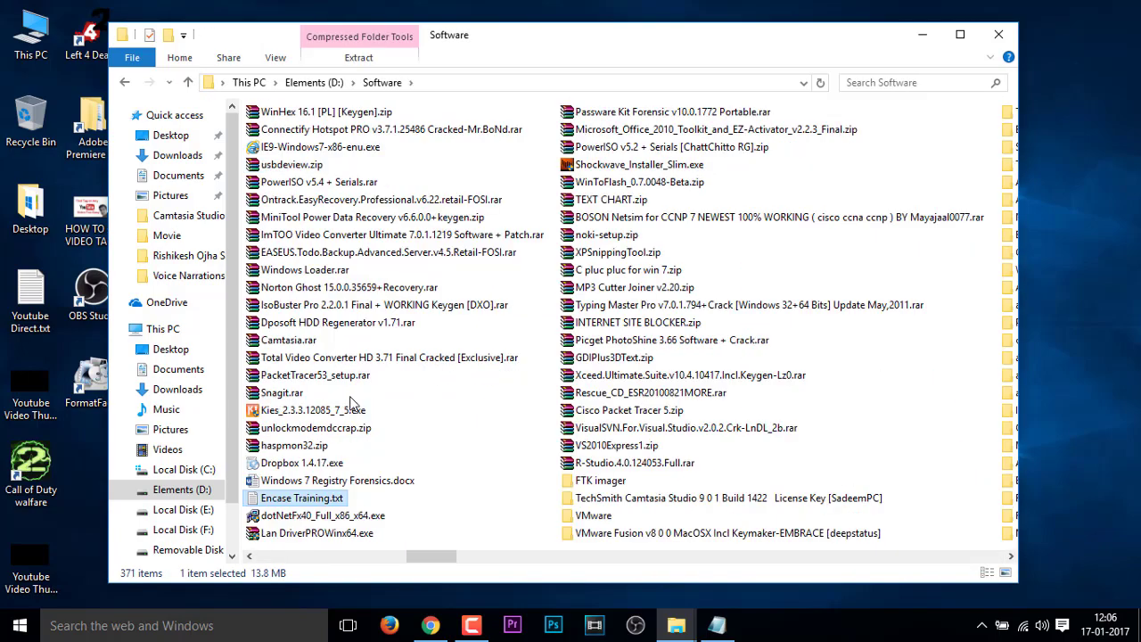
{"action": "scroll", "coordinate": [601, 493], "scroll_direction": "down", "scroll_amount": 1}
{"action": "scroll", "coordinate": [600, 494], "scroll_direction": "down", "scroll_amount": 1}
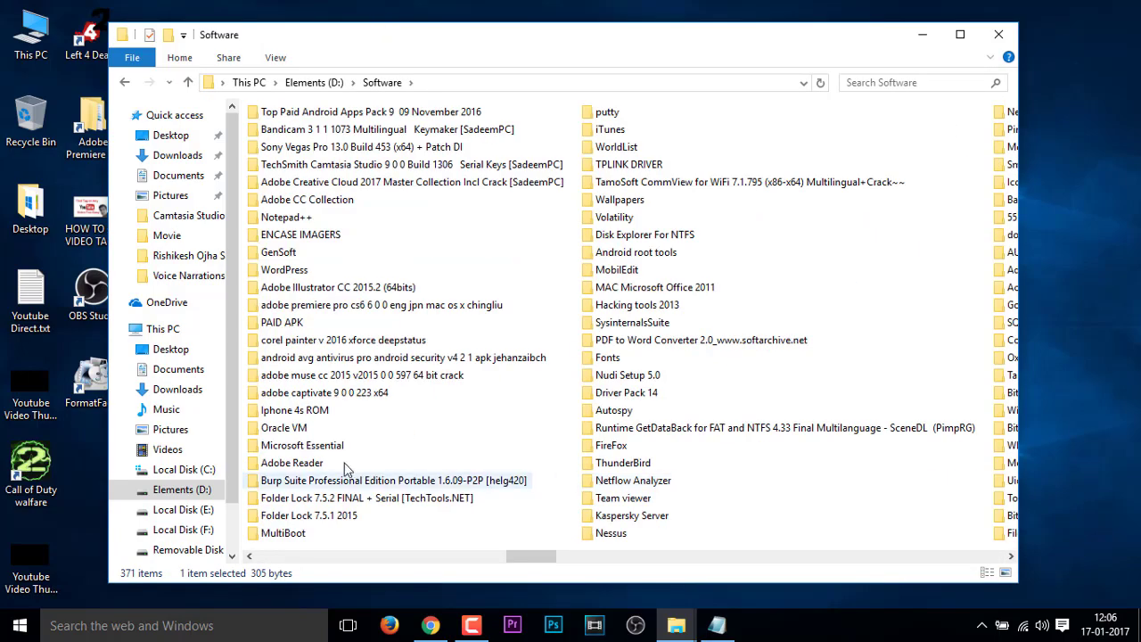
{"action": "left_click", "coordinate": [285, 428]}
{"action": "key", "text": "e"}
{"action": "key", "text": "e"}
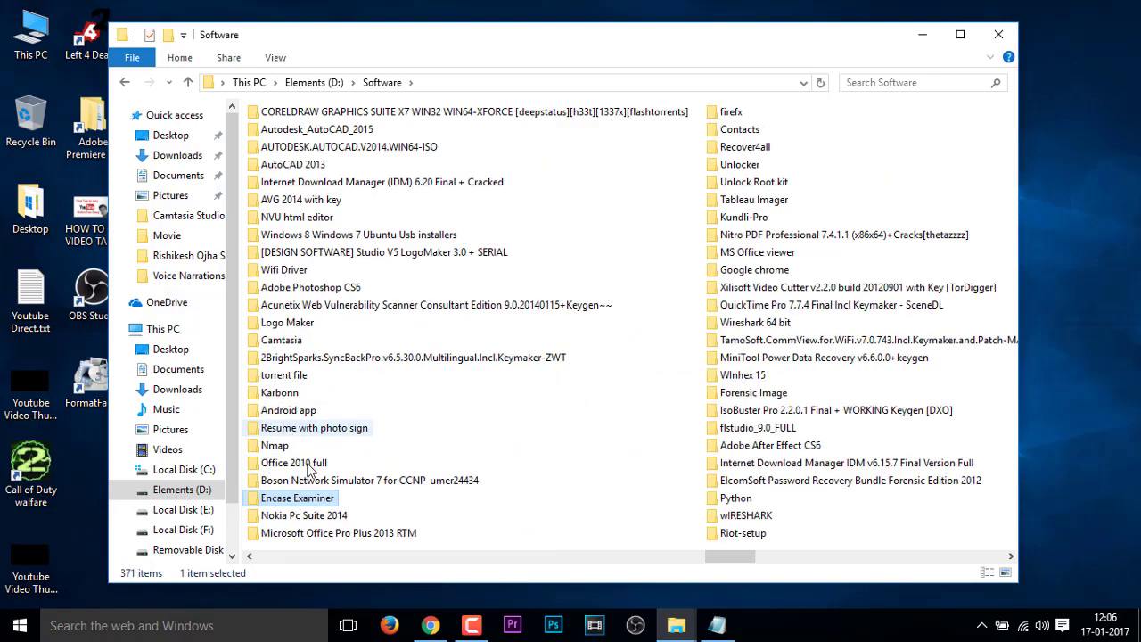
{"action": "key", "text": "e"}
{"action": "key", "text": "e"}
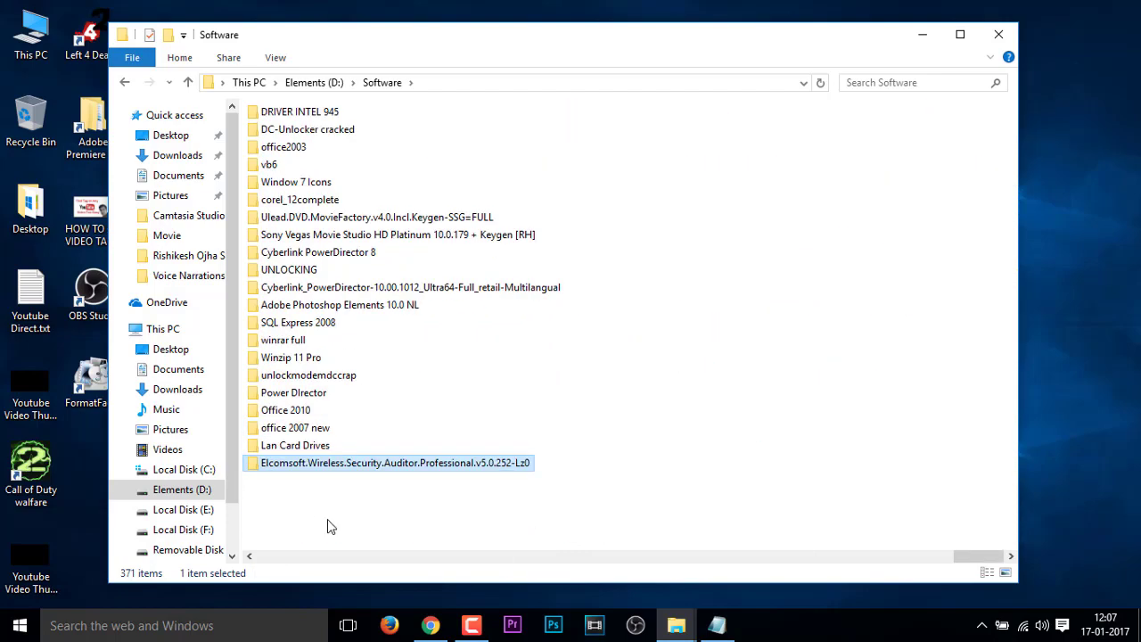
{"action": "key", "text": "e"}
{"action": "key", "text": "e"}
{"action": "key", "text": "e"}
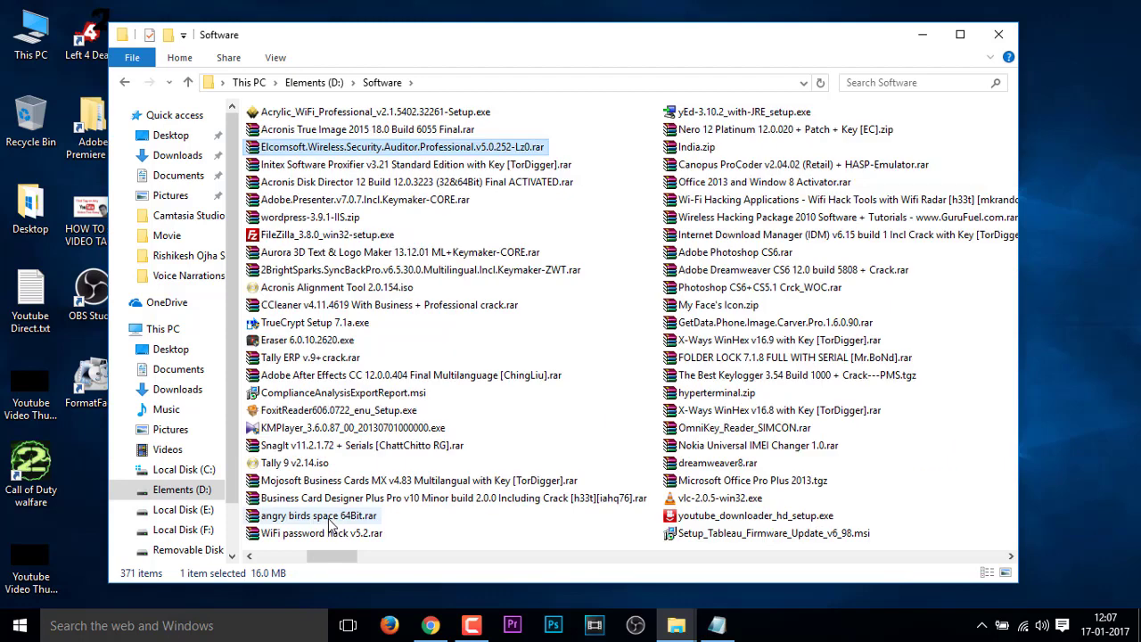
- Open the Encase folder inside Documents > Forensic & Information Security Study on the Elements (D:) drive
{"action": "left_click", "coordinate": [181, 489]}
{"action": "double_click", "coordinate": [303, 203]}
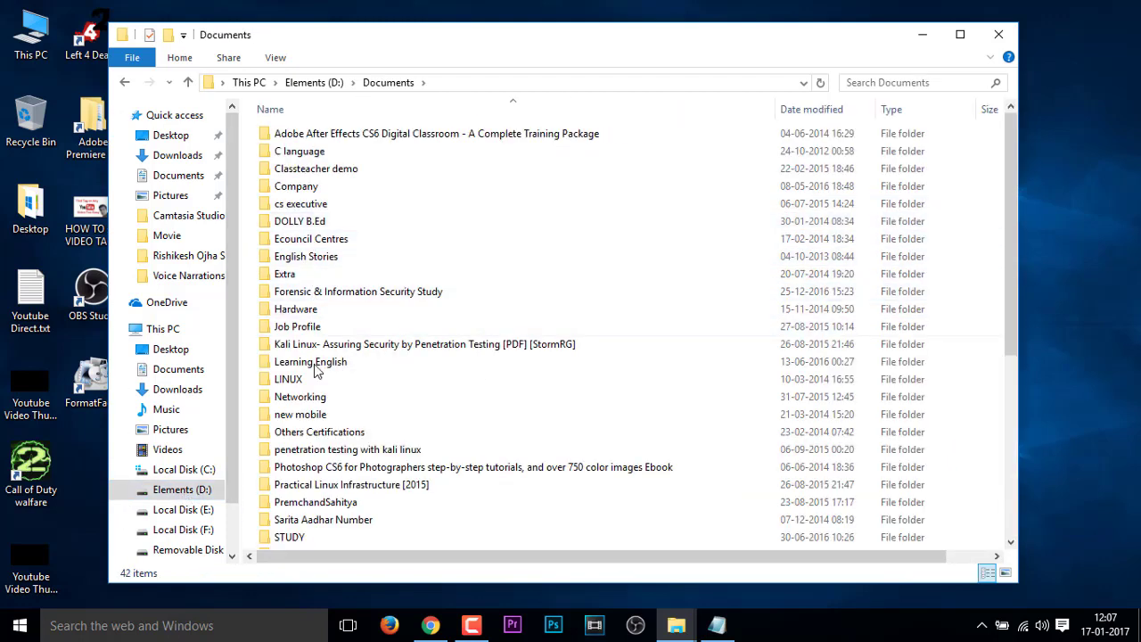
{"action": "left_click", "coordinate": [300, 397]}
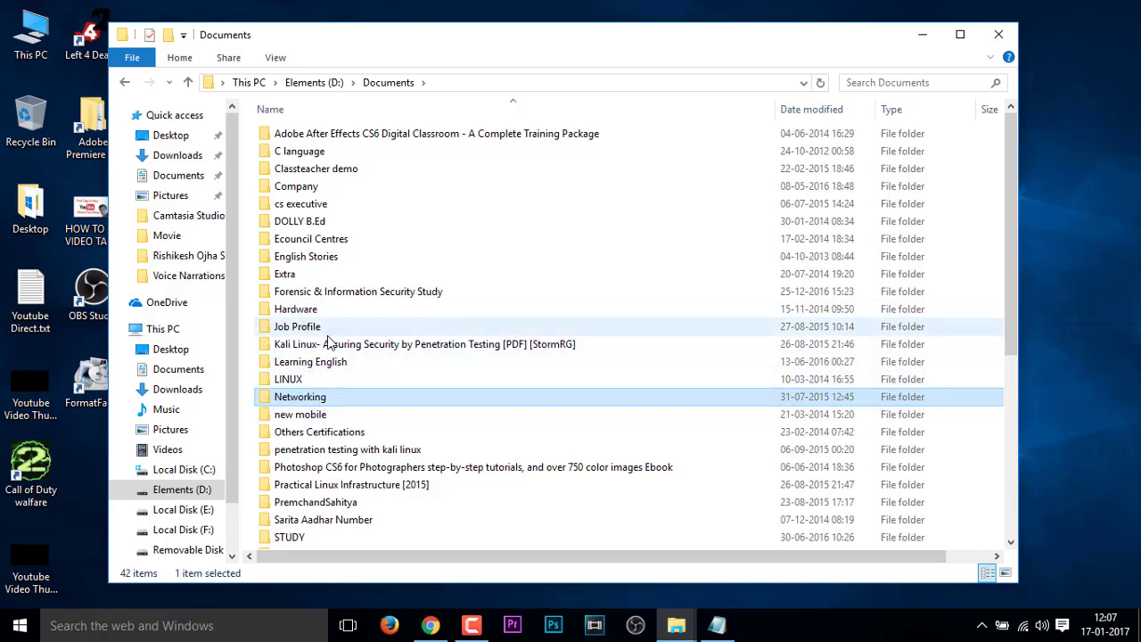
{"action": "left_click", "coordinate": [338, 296]}
{"action": "double_click", "coordinate": [339, 294]}
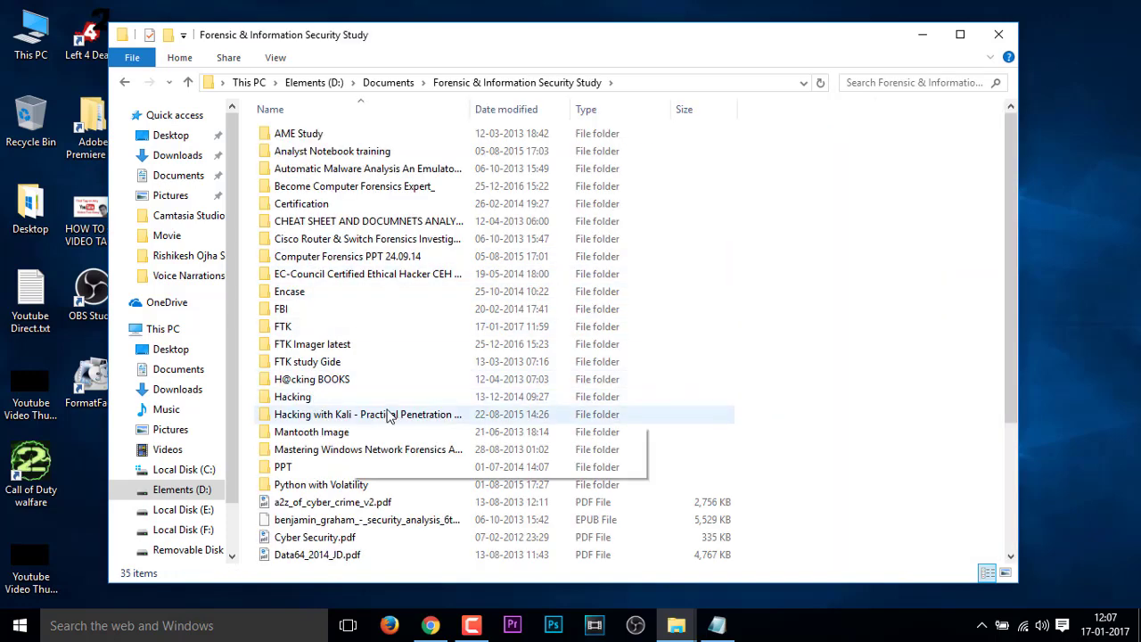
{"action": "double_click", "coordinate": [370, 291]}
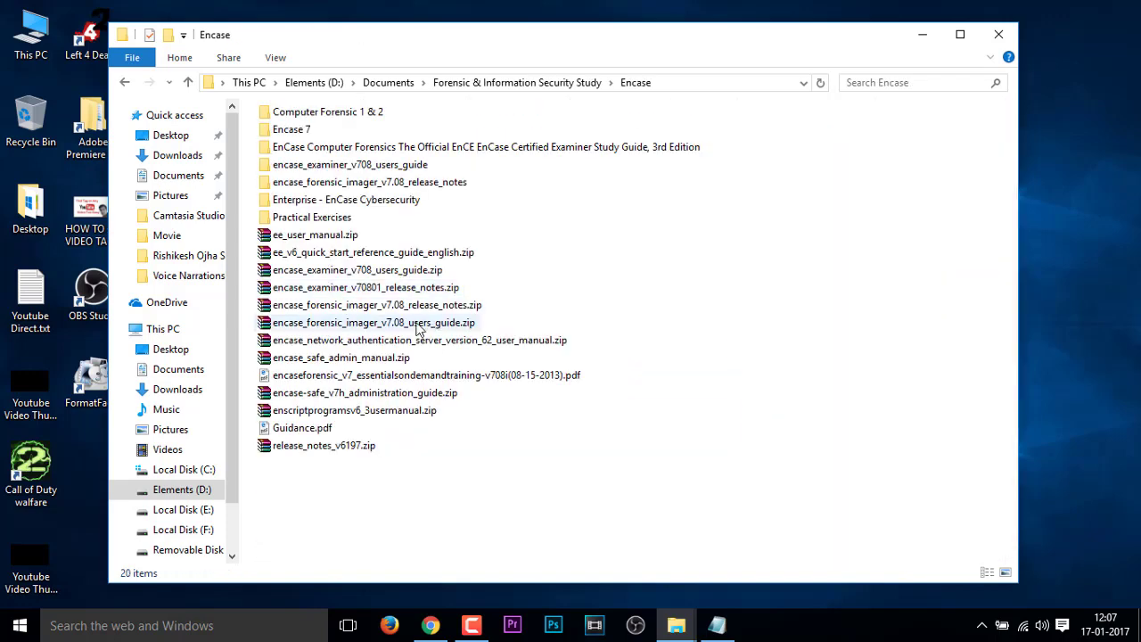
- Check the encase_forensic_imager_v7.08_release_notes folder, return to the Encase folder and open the Imager folder inside Encase 7
{"action": "left_click", "coordinate": [326, 148]}
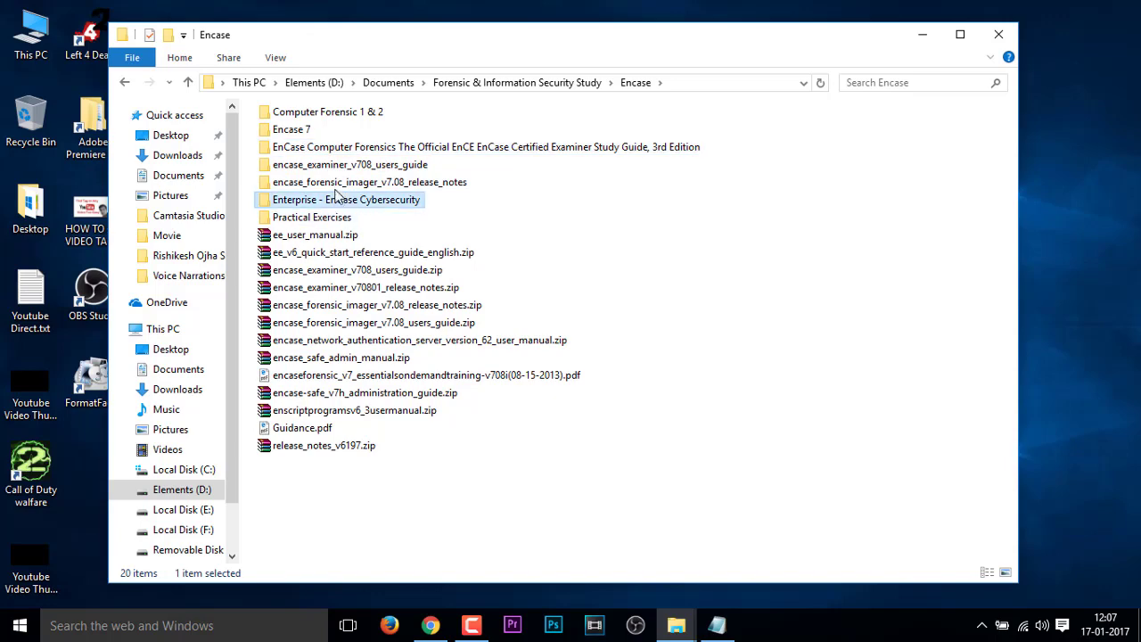
{"action": "double_click", "coordinate": [366, 183]}
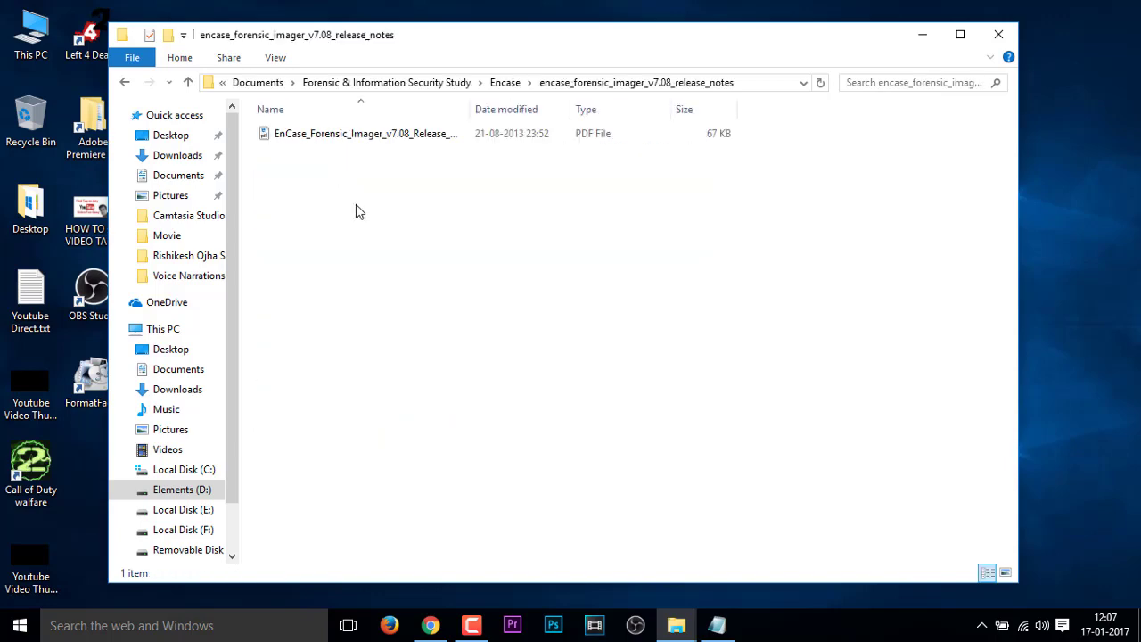
{"action": "left_click", "coordinate": [125, 82]}
{"action": "double_click", "coordinate": [293, 130]}
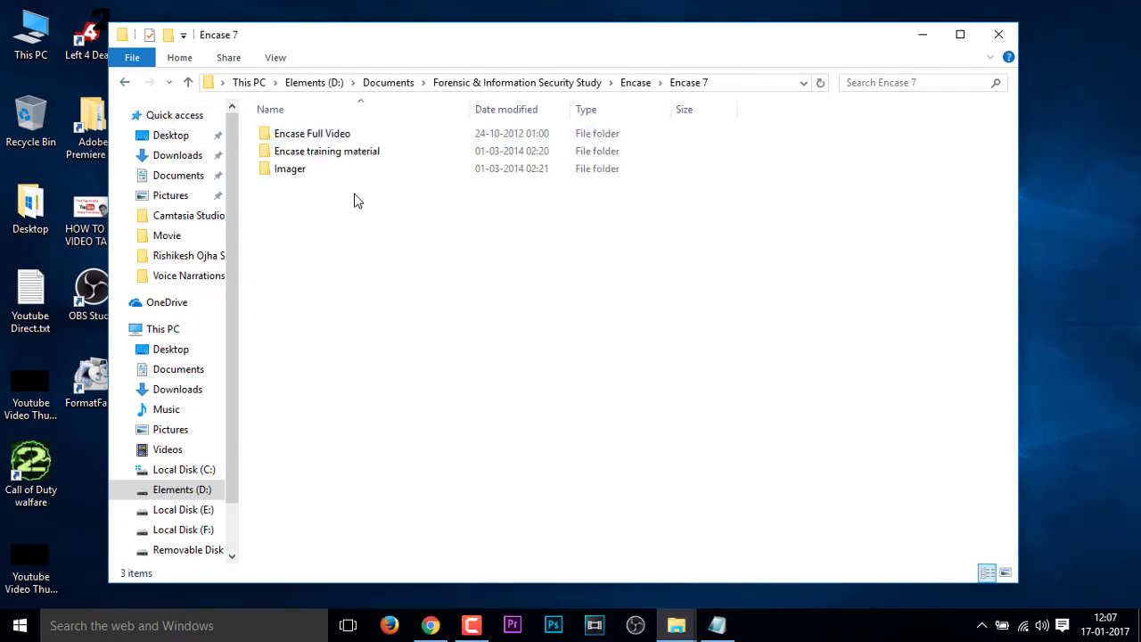
{"action": "double_click", "coordinate": [306, 173]}
- Point out the x64 and standard EnCase Forensic Imager 7.06 executables, moving the folder window clear of the desktop icons
{"action": "left_click", "coordinate": [356, 152]}
{"action": "key", "text": "Up"}
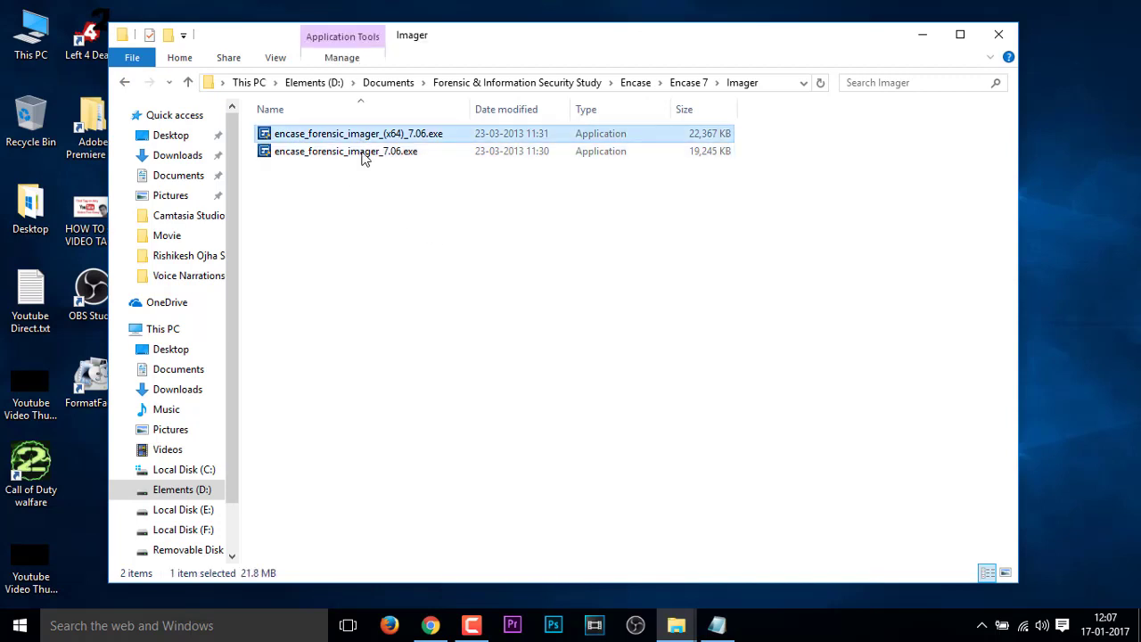
{"action": "left_click", "coordinate": [411, 155]}
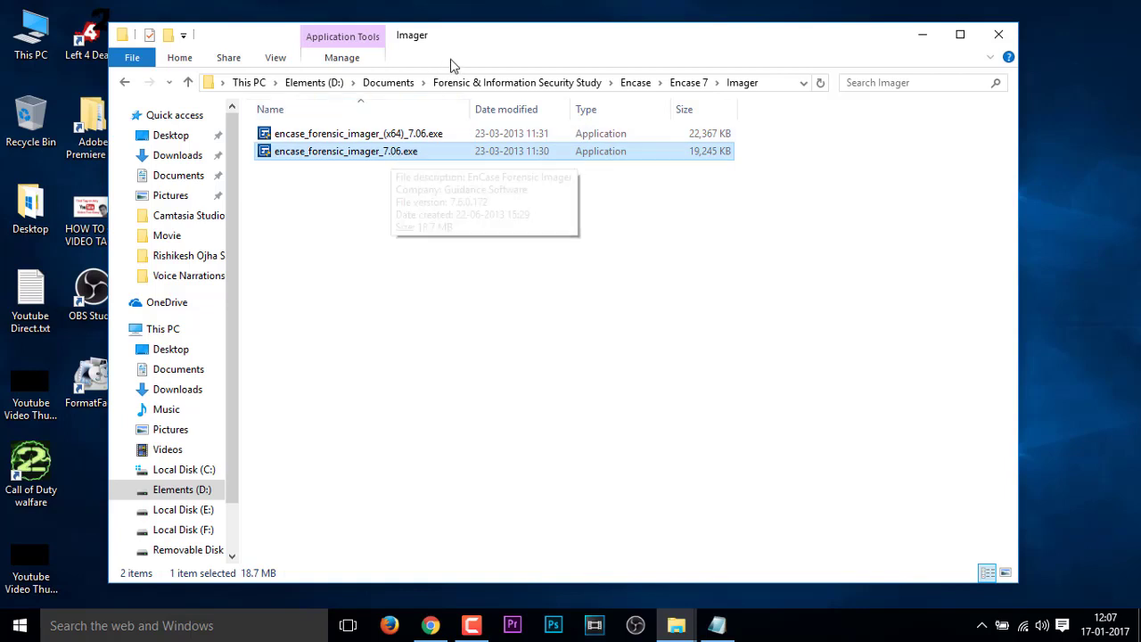
{"action": "left_click_drag", "start_coordinate": [464, 37], "coordinate": [543, 38]}
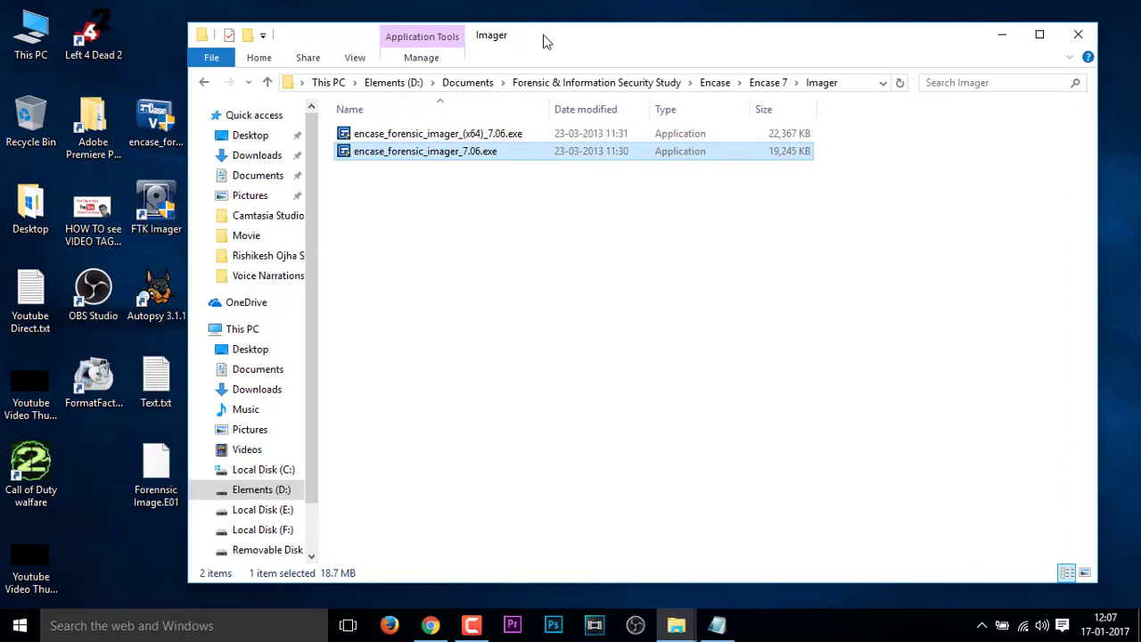
{"action": "left_click", "coordinate": [468, 133]}
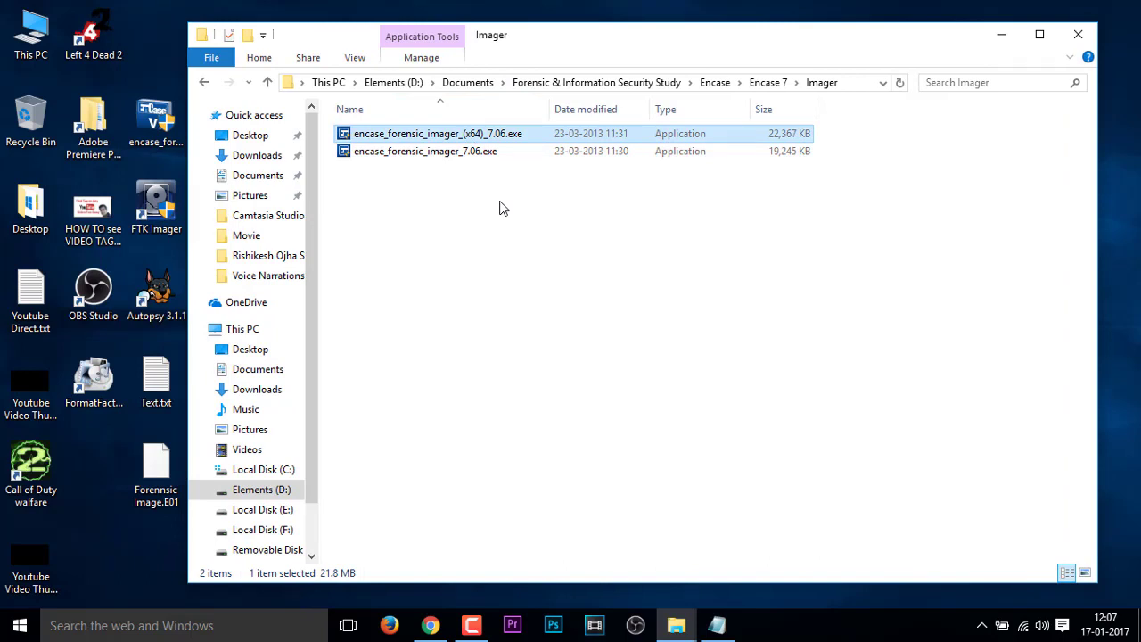
{"action": "left_click", "coordinate": [465, 154]}
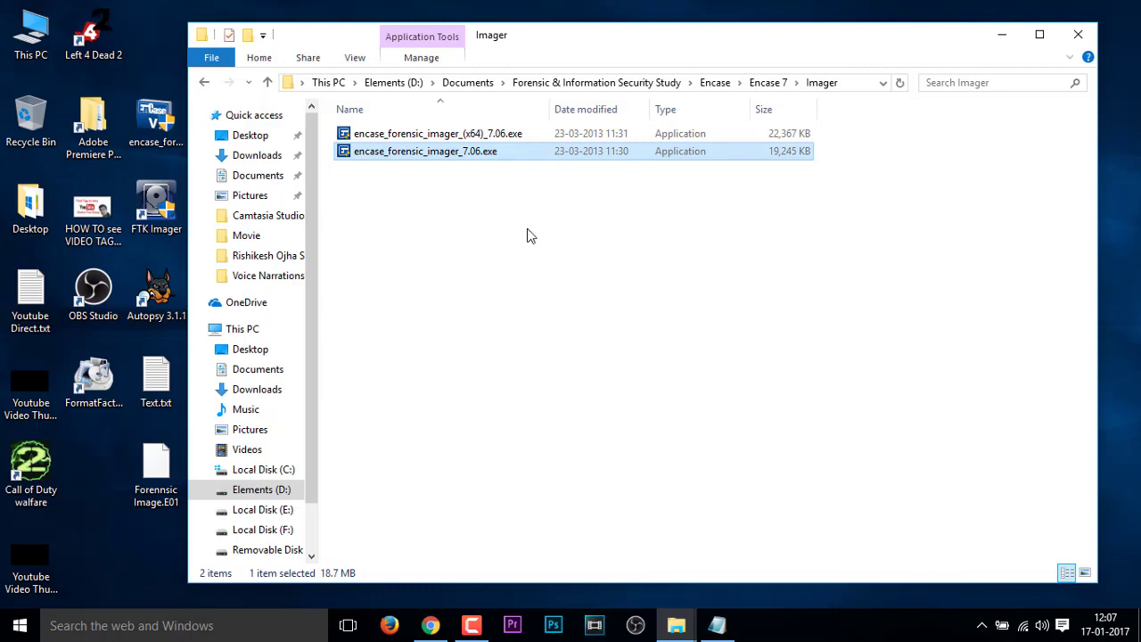
- View the general and detailed file properties of encase_forensic_imager_7.06.exe, close them and reposition the folder window
{"action": "right_click", "coordinate": [459, 151]}
{"action": "left_click", "coordinate": [540, 599]}
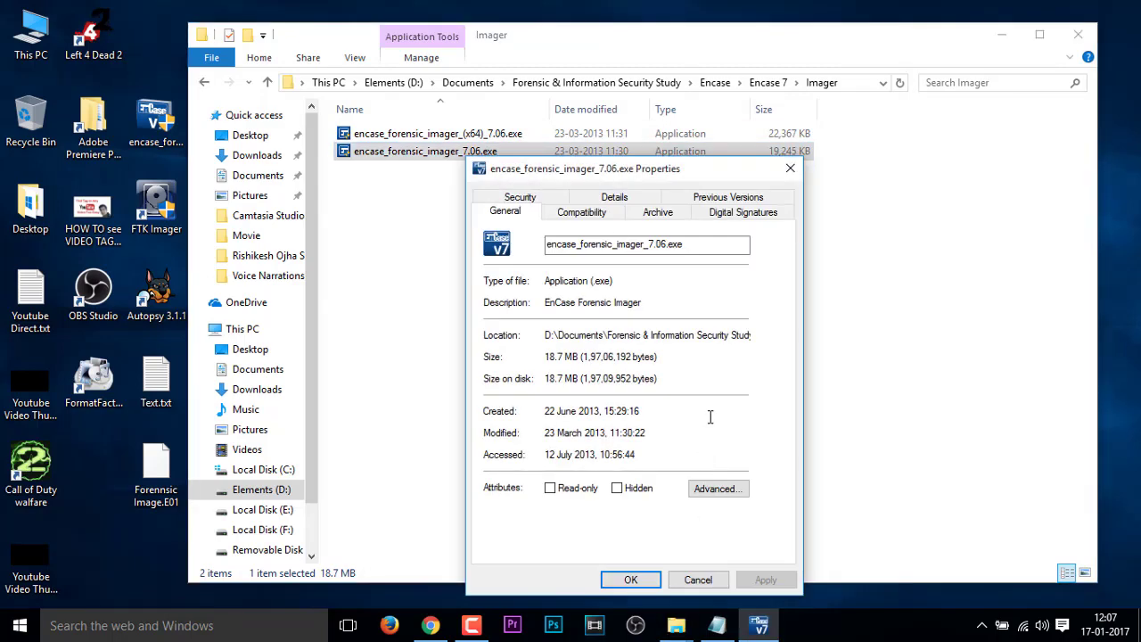
{"action": "left_click", "coordinate": [615, 197]}
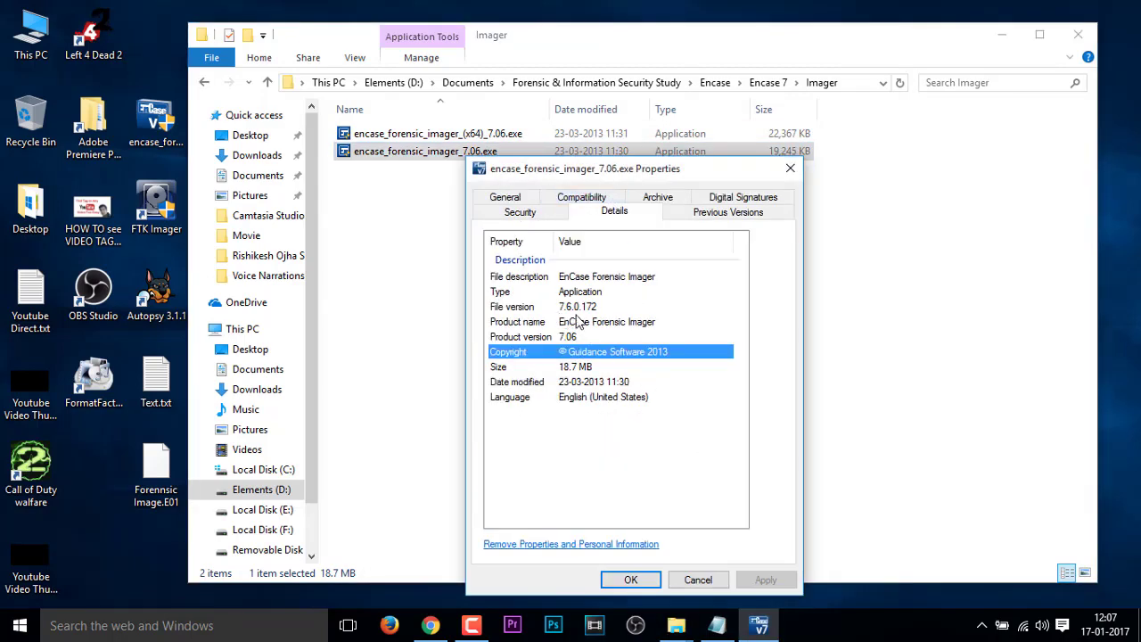
{"action": "left_click", "coordinate": [698, 581]}
{"action": "left_click_drag", "start_coordinate": [610, 37], "coordinate": [576, 33]}
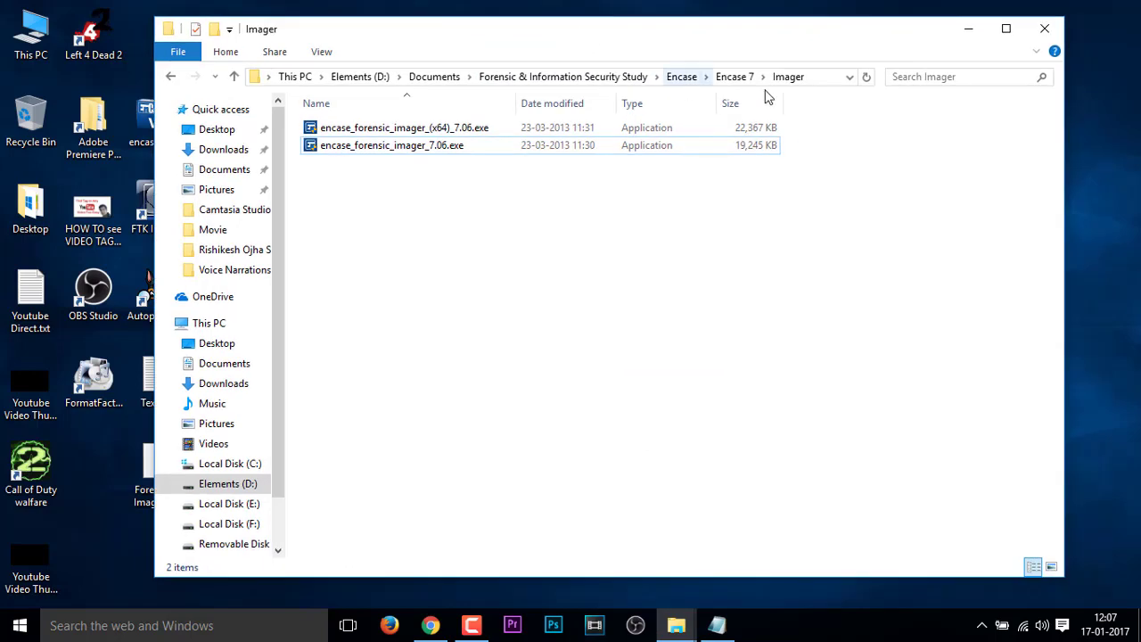
- Switch to Chrome and examine the copyright and release date of FTK Imager version 3.4.3 on the AccessData download page
{"action": "left_click", "coordinate": [437, 629]}
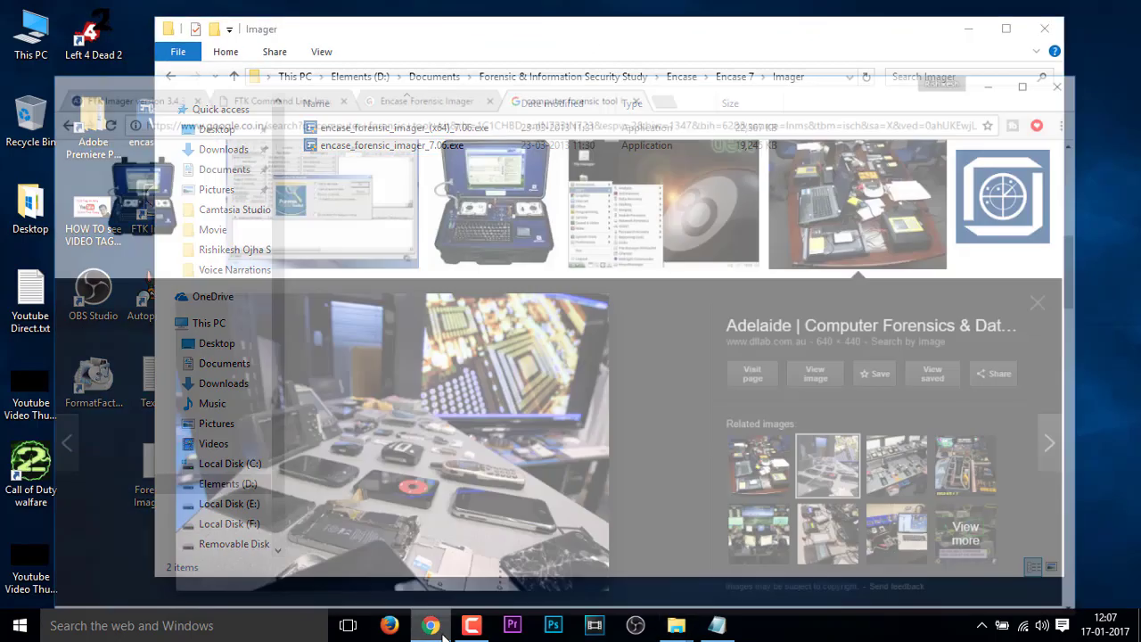
{"action": "left_click", "coordinate": [129, 34]}
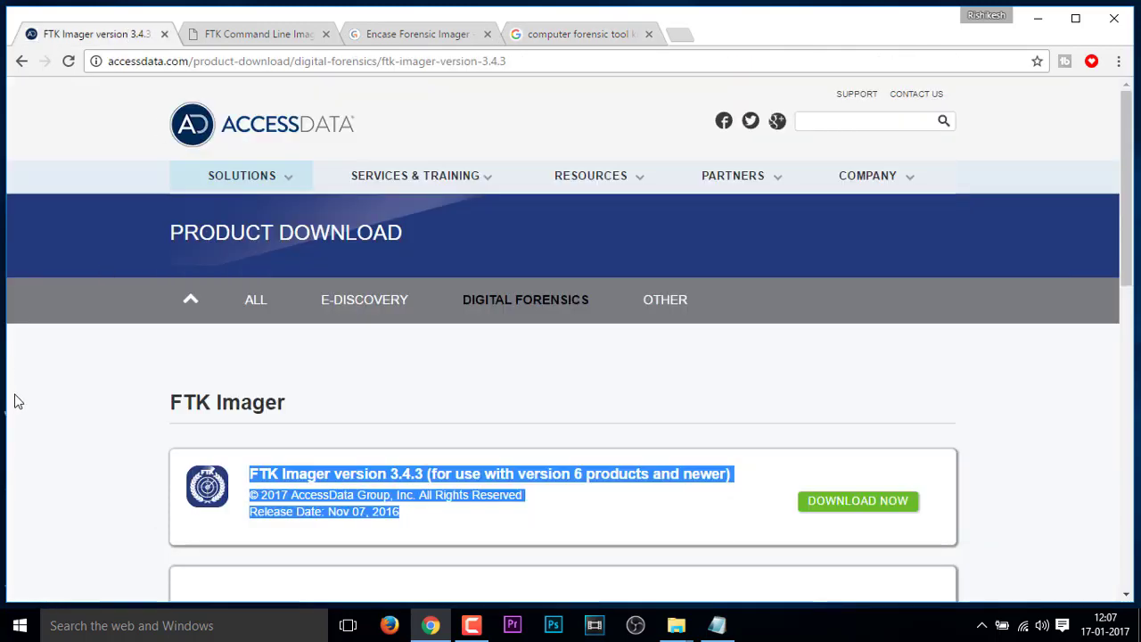
{"action": "left_click", "coordinate": [18, 403]}
{"action": "scroll", "coordinate": [270, 455], "scroll_direction": "down", "scroll_amount": 3}
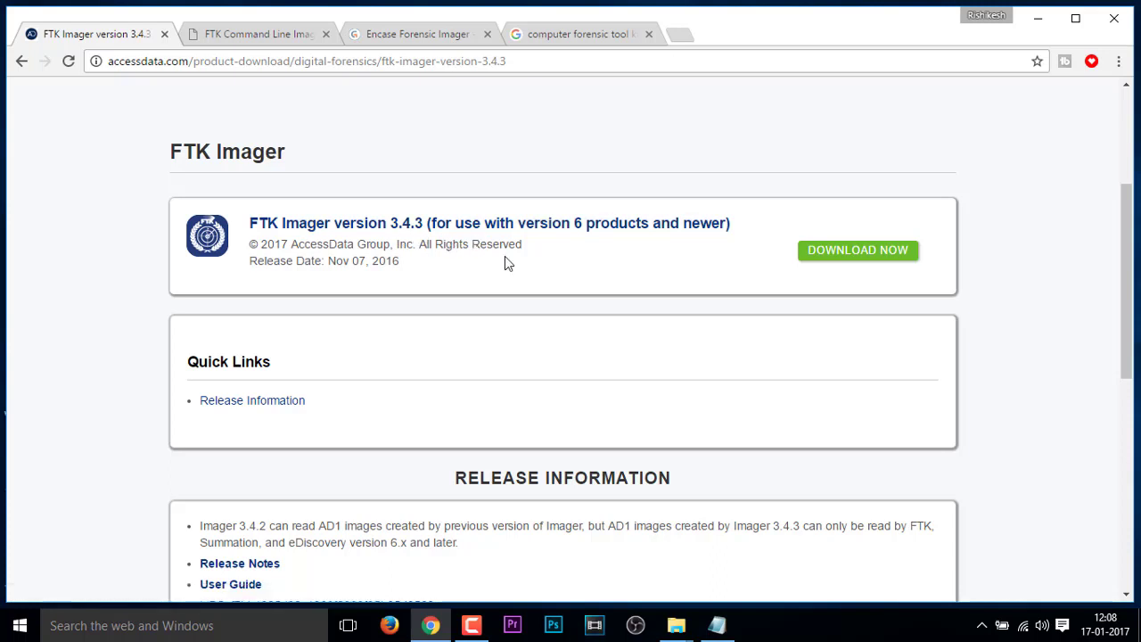
{"action": "left_click_drag", "start_coordinate": [262, 247], "coordinate": [418, 247]}
{"action": "mouse_move", "coordinate": [329, 262]}
{"action": "left_mouse_down"}
{"action": "mouse_move", "coordinate": [375, 261]}
{"action": "mouse_move", "coordinate": [336, 261]}
{"action": "left_mouse_up"}
{"action": "left_click", "coordinate": [385, 261]}
{"action": "left_click", "coordinate": [413, 245]}
- Look at the FTK Command Line Imager PDF and the Encase Forensic Imager page, then return to the forensic tool kit image results
{"action": "left_click", "coordinate": [282, 36]}
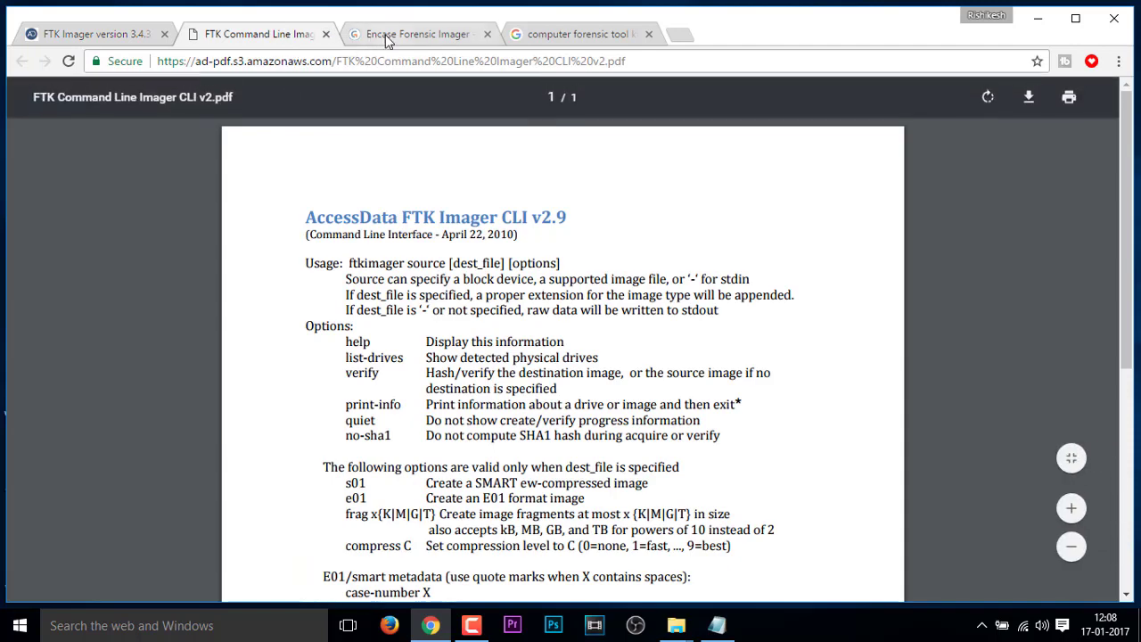
{"action": "left_click", "coordinate": [449, 38]}
{"action": "left_click", "coordinate": [548, 36]}
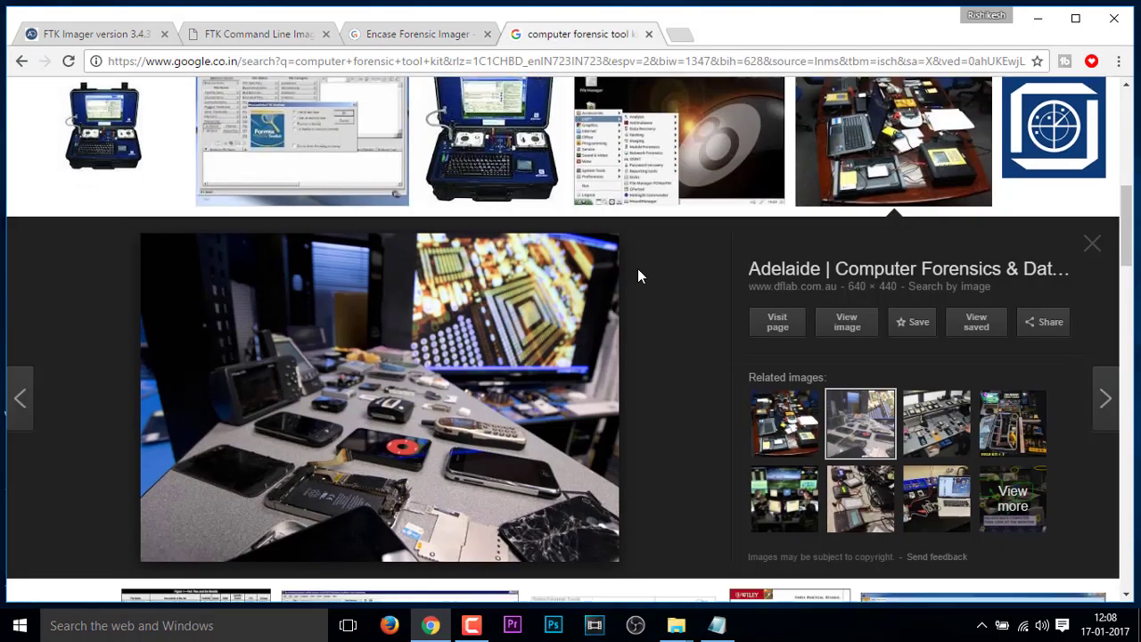
{"action": "scroll", "coordinate": [637, 268], "scroll_direction": "down", "scroll_amount": 2}
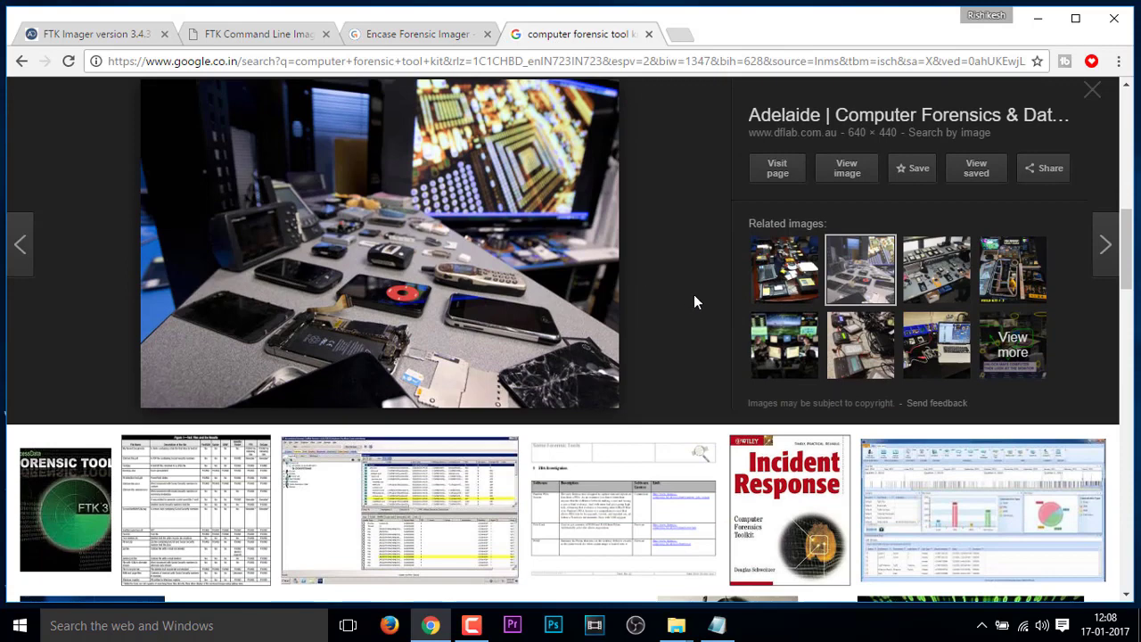
- Minimise Chrome and the Imager folder, open This PC and examine the computer's system properties, minimising them when done
{"action": "left_click", "coordinate": [1037, 24]}
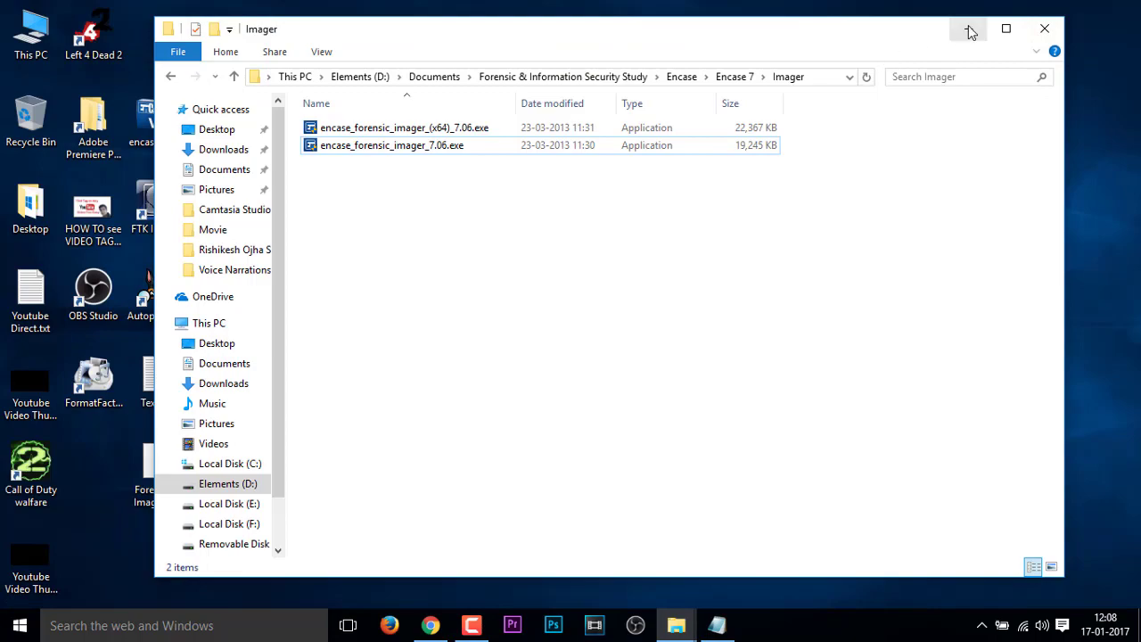
{"action": "left_click", "coordinate": [969, 29]}
{"action": "double_click", "coordinate": [29, 45]}
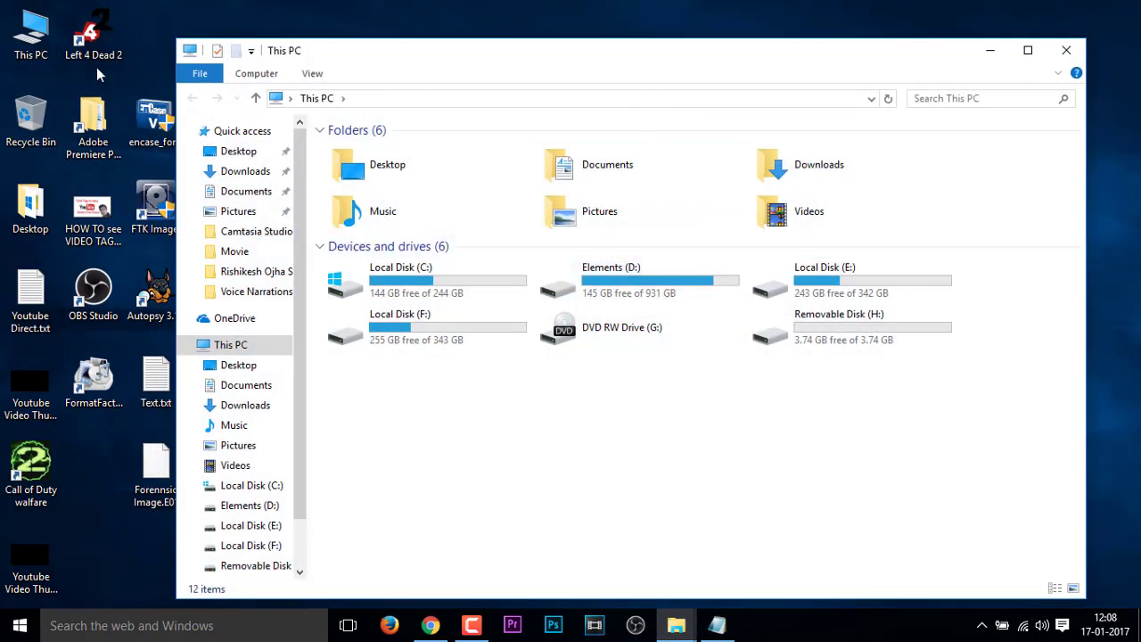
{"action": "right_click", "coordinate": [29, 45]}
{"action": "left_click", "coordinate": [54, 238]}
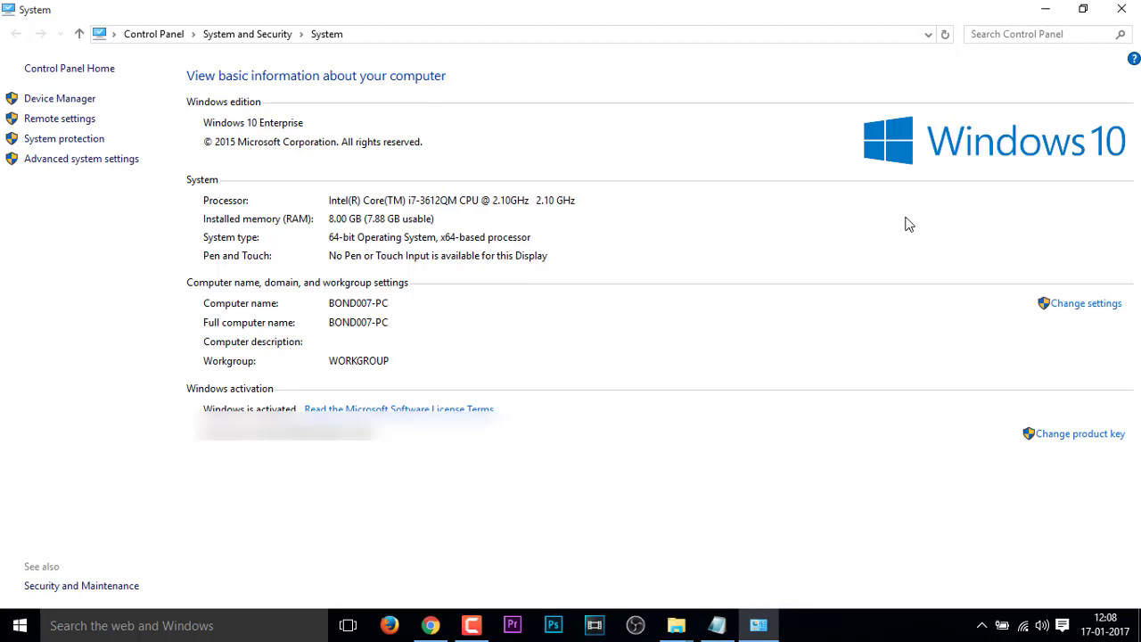
{"action": "left_click", "coordinate": [1046, 14]}
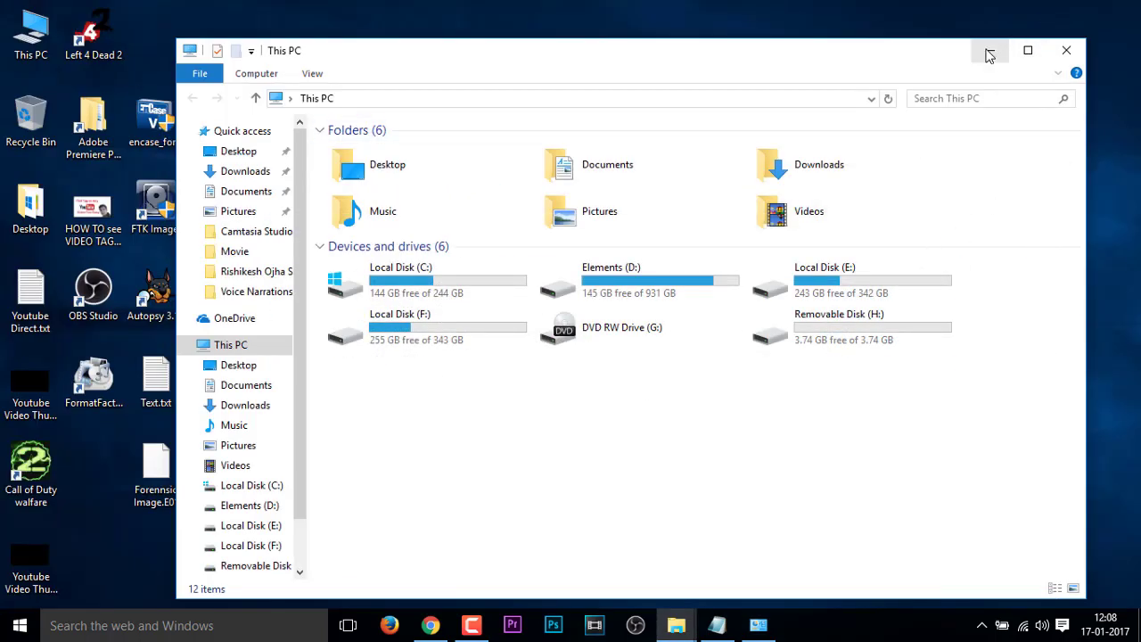
- Reopen This PC, point out Elements (D:) and Removable Disk (H:), view the removable disk's contents and move its window aside
{"action": "left_click", "coordinate": [990, 53]}
{"action": "right_click", "coordinate": [550, 118]}
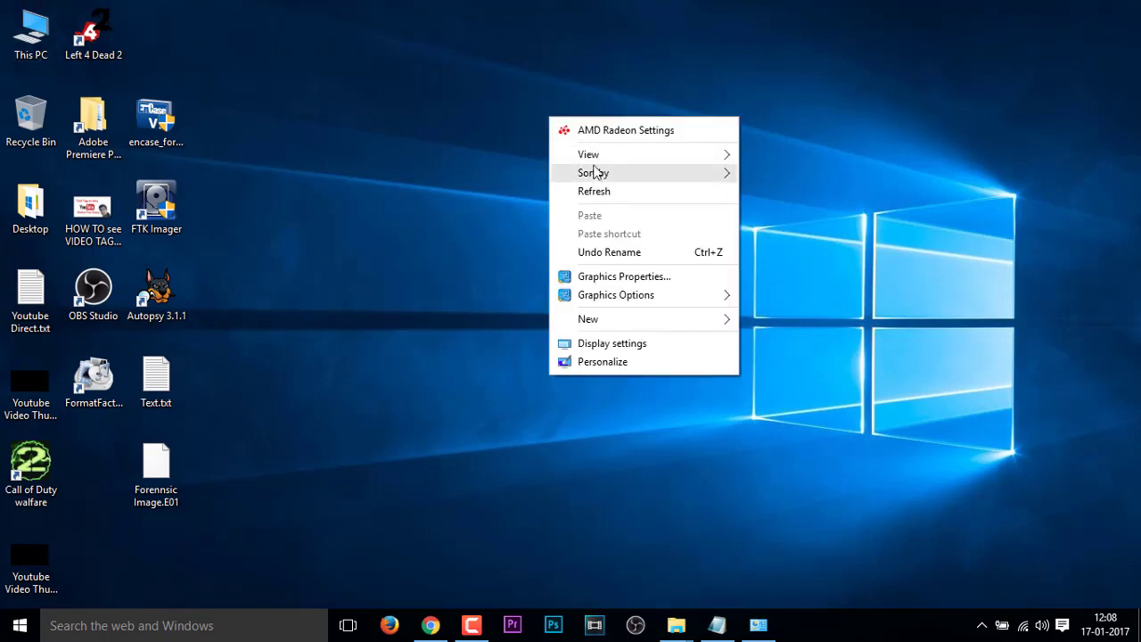
{"action": "double_click", "coordinate": [19, 32]}
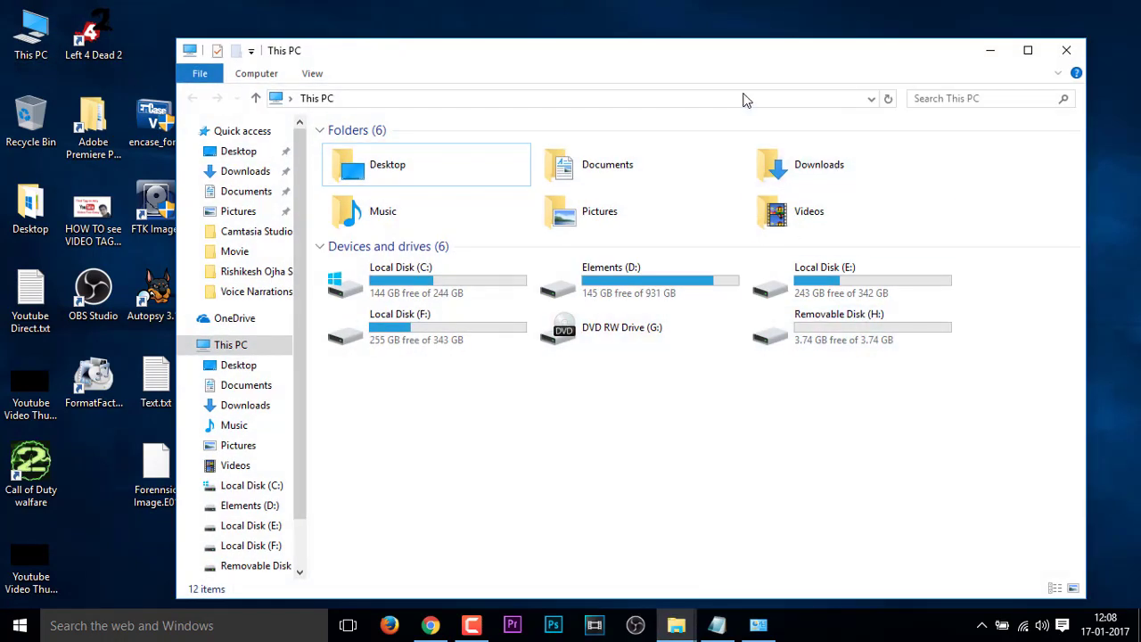
{"action": "left_click", "coordinate": [656, 296]}
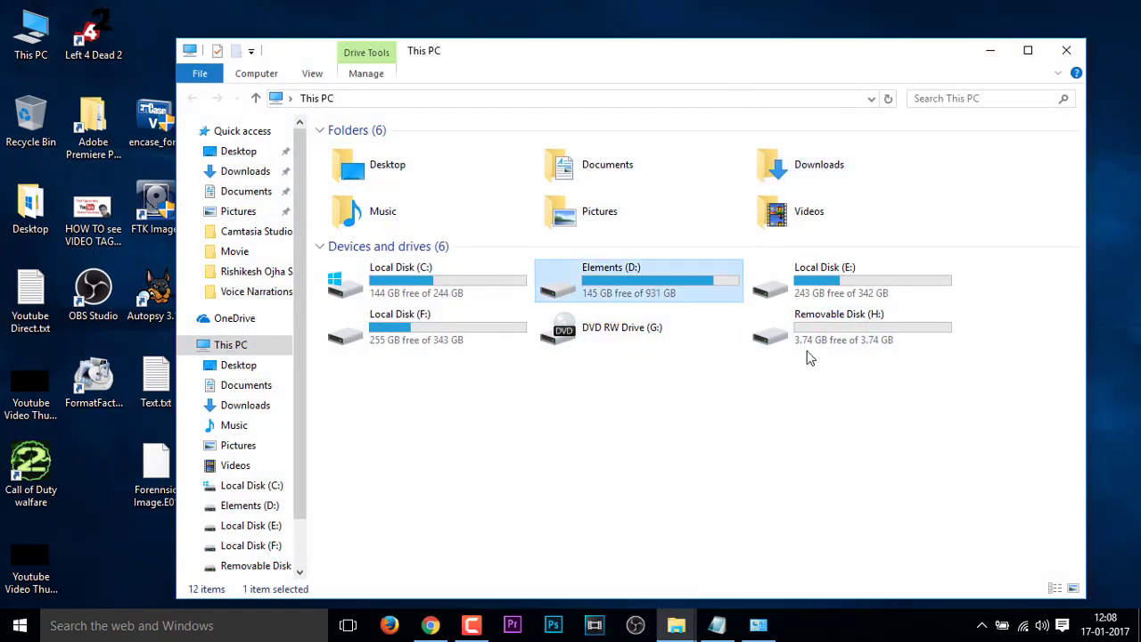
{"action": "left_click_drag", "start_coordinate": [807, 352], "coordinate": [438, 484]}
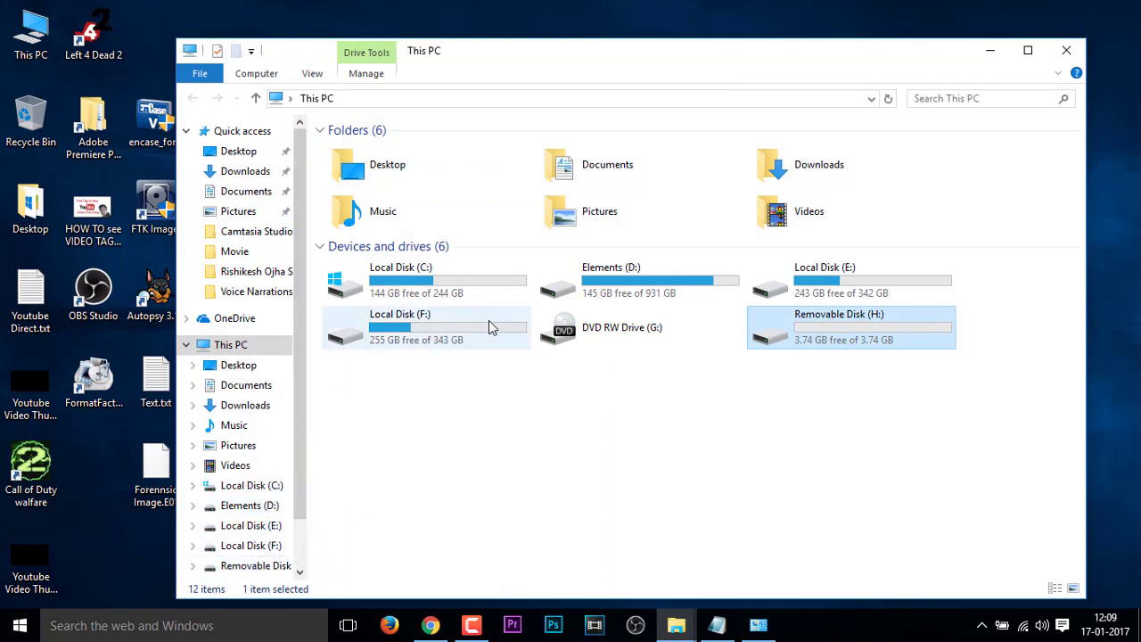
{"action": "left_click", "coordinate": [256, 565]}
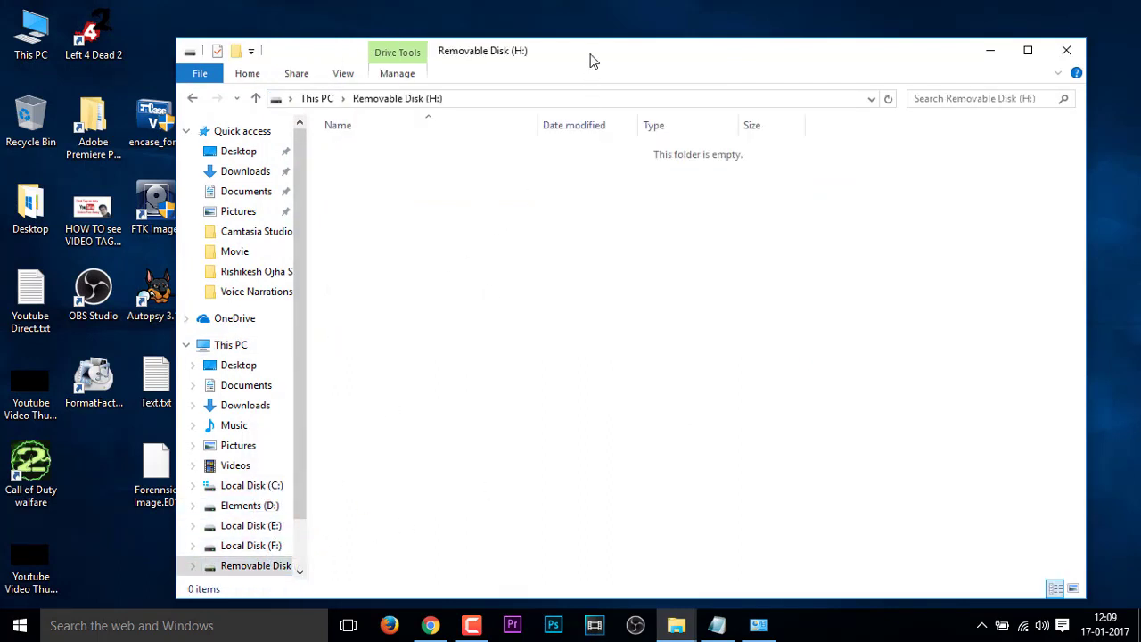
{"action": "left_click_drag", "start_coordinate": [589, 60], "coordinate": [635, 30]}
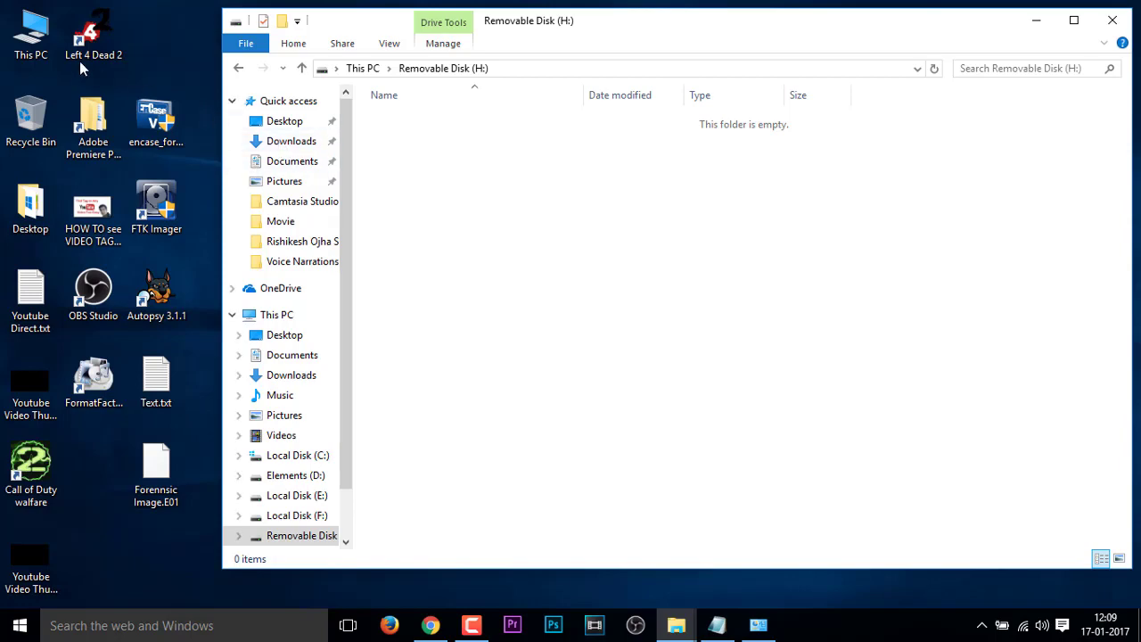
- Open a second This PC window and point out the Removable Disk (H:) and Local Disk (E:) drives
{"action": "double_click", "coordinate": [30, 34]}
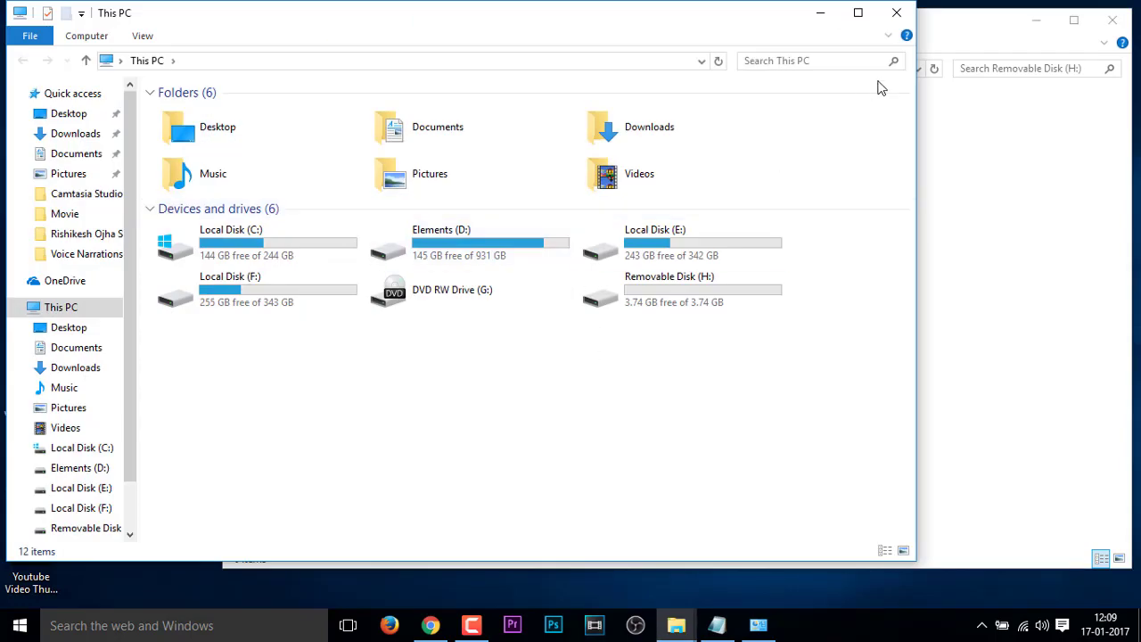
{"action": "left_click", "coordinate": [683, 288]}
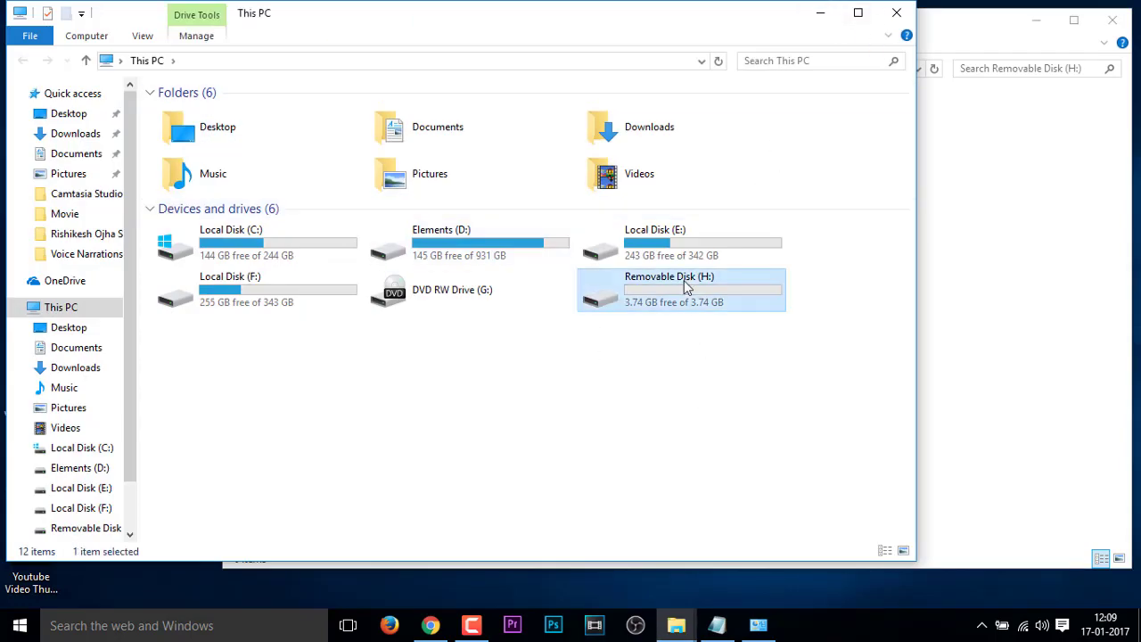
{"action": "left_click", "coordinate": [688, 255]}
{"action": "left_click", "coordinate": [724, 346]}
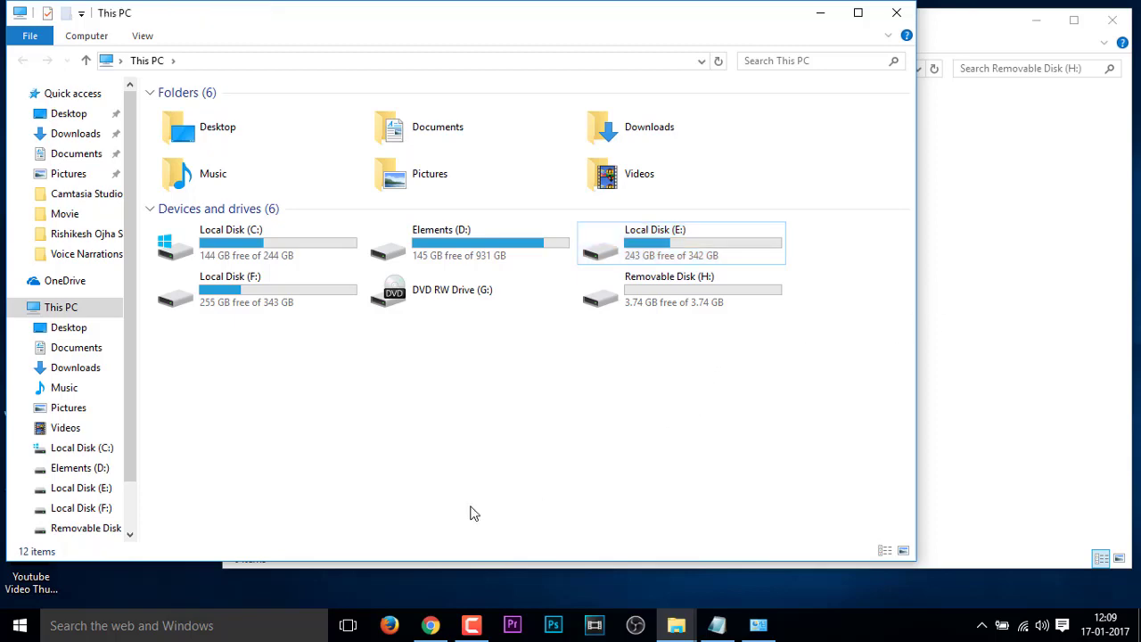
- Delete the two disk-capacity lines at the end of Text.txt in Notepad and minimise the file
{"action": "left_click", "coordinate": [718, 625]}
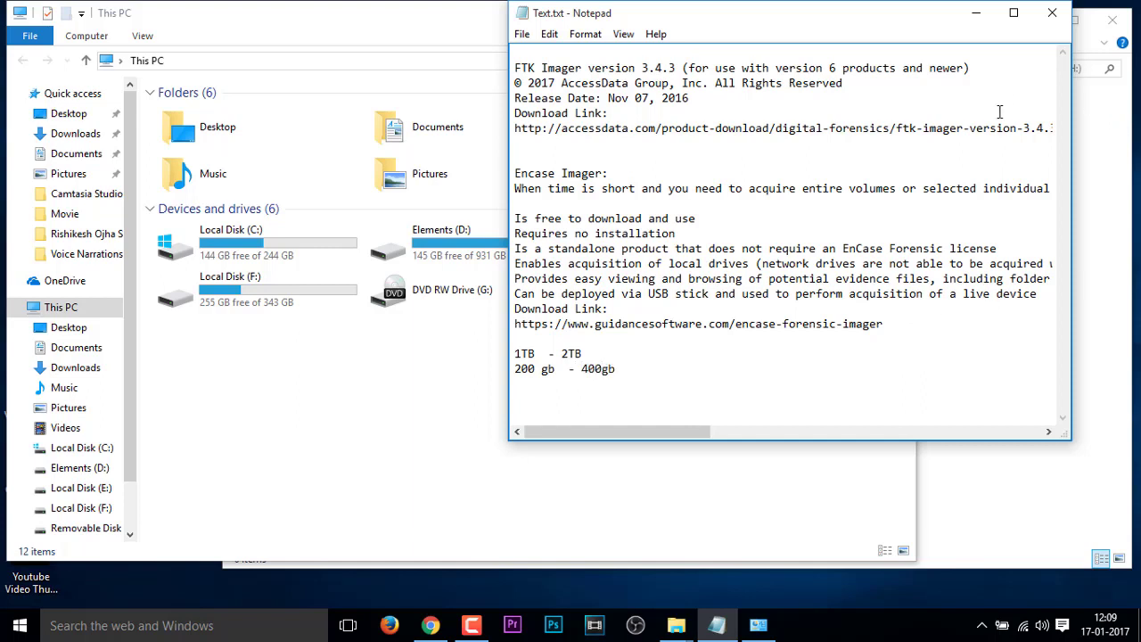
{"action": "left_click_drag", "start_coordinate": [636, 370], "coordinate": [513, 354]}
{"action": "key", "text": "BackSpace"}
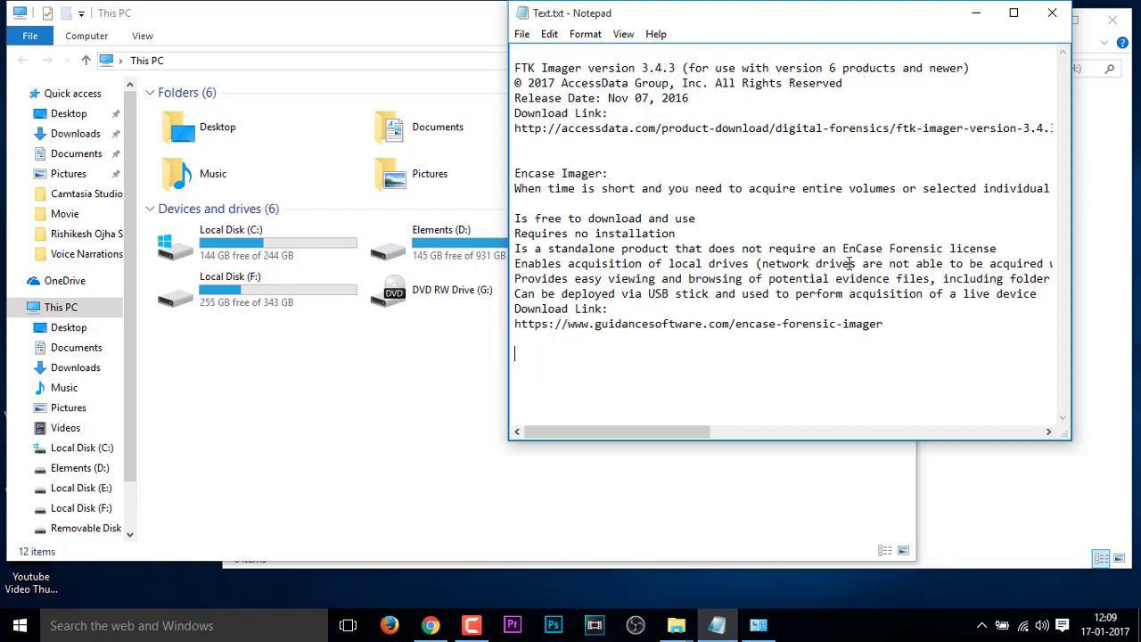
{"action": "left_click", "coordinate": [976, 13]}
- Minimise the Removable Disk (H:) and This PC windows to clear the desktop
{"action": "left_click", "coordinate": [971, 25]}
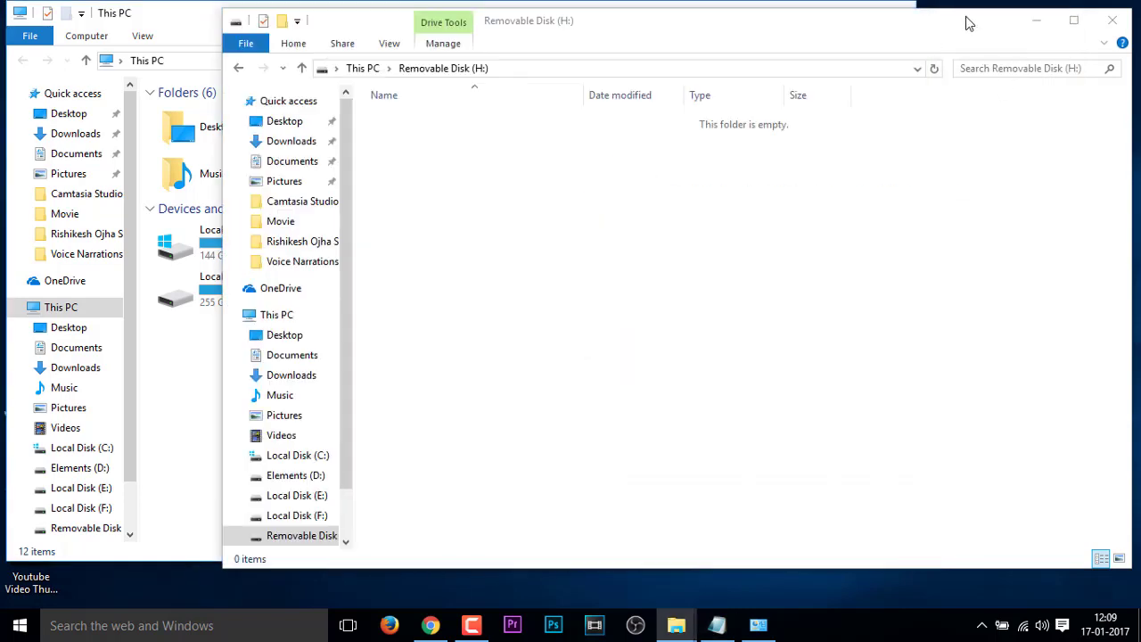
{"action": "left_click", "coordinate": [1034, 27]}
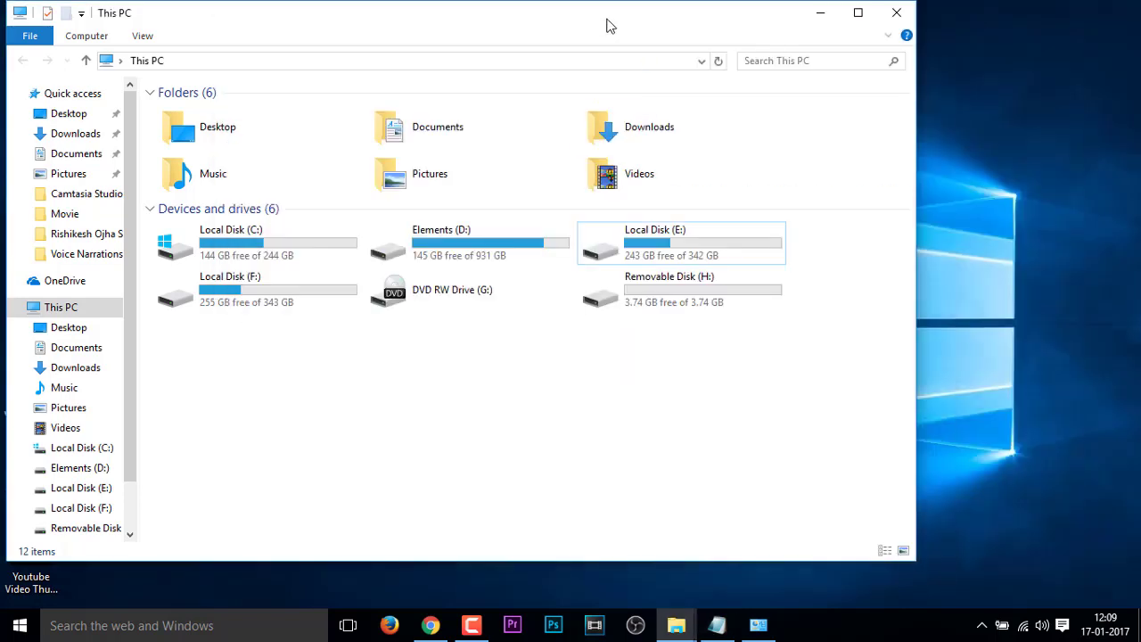
{"action": "left_click_drag", "start_coordinate": [606, 26], "coordinate": [723, 26]}
{"action": "left_click", "coordinate": [937, 15]}
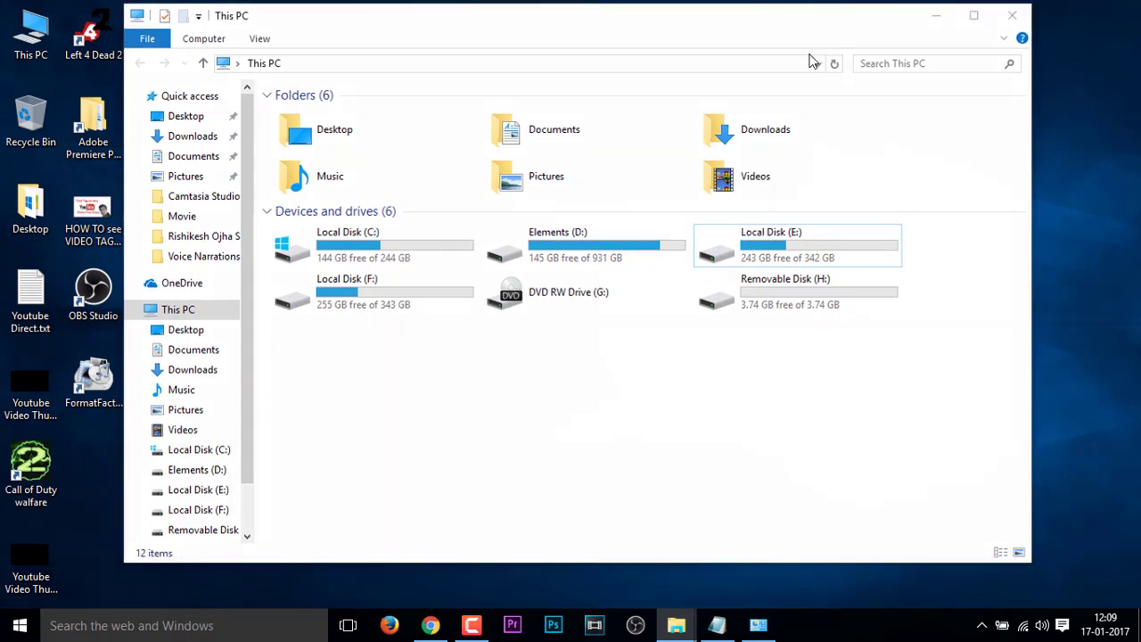
- Rearrange the desktop icons so the EnCase Forensic Imager tops the third column with FTK Imager directly below it
{"action": "left_click_drag", "start_coordinate": [170, 141], "coordinate": [187, 60]}
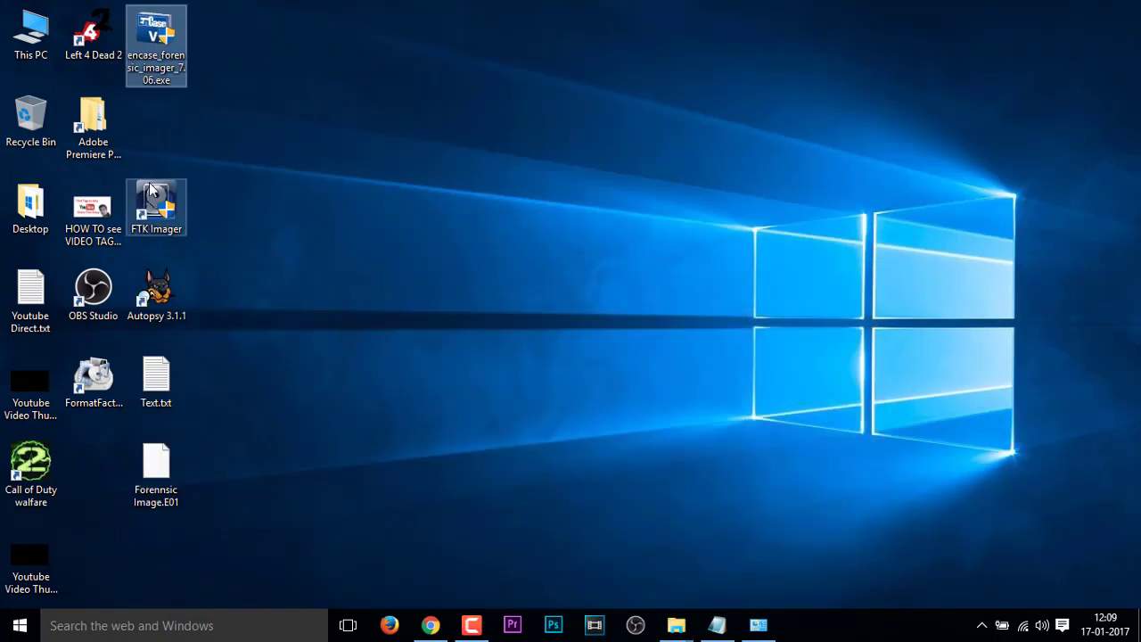
{"action": "left_click_drag", "start_coordinate": [160, 210], "coordinate": [159, 102]}
{"action": "key", "text": "Up"}
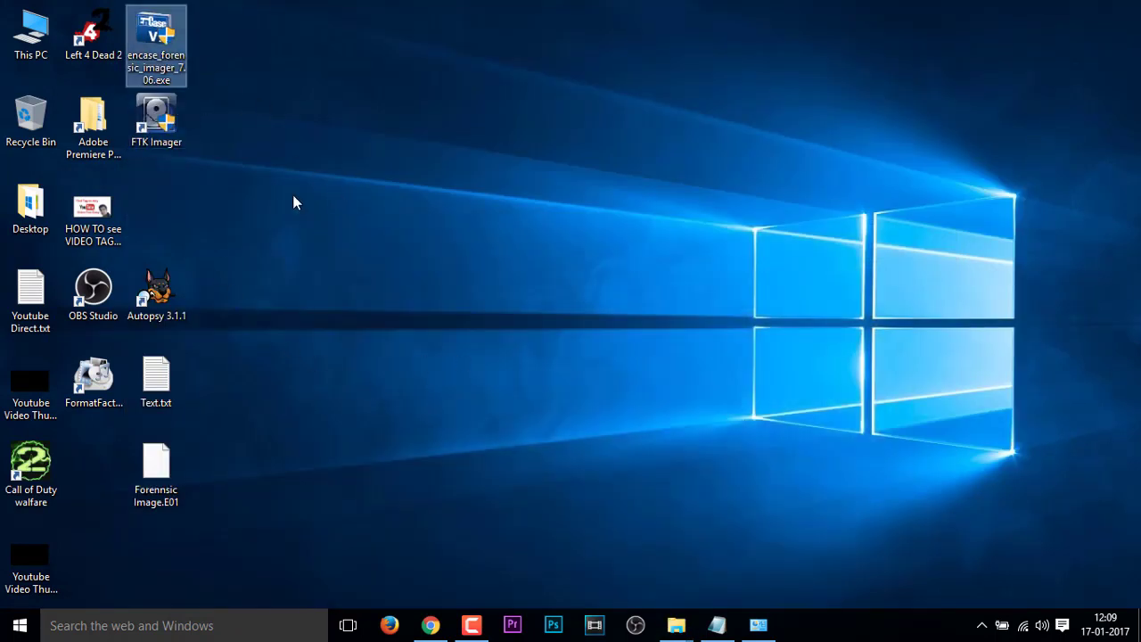
{"action": "left_click", "coordinate": [163, 127]}
{"action": "key", "text": "Up"}
{"action": "mouse_move", "coordinate": [164, 64]}
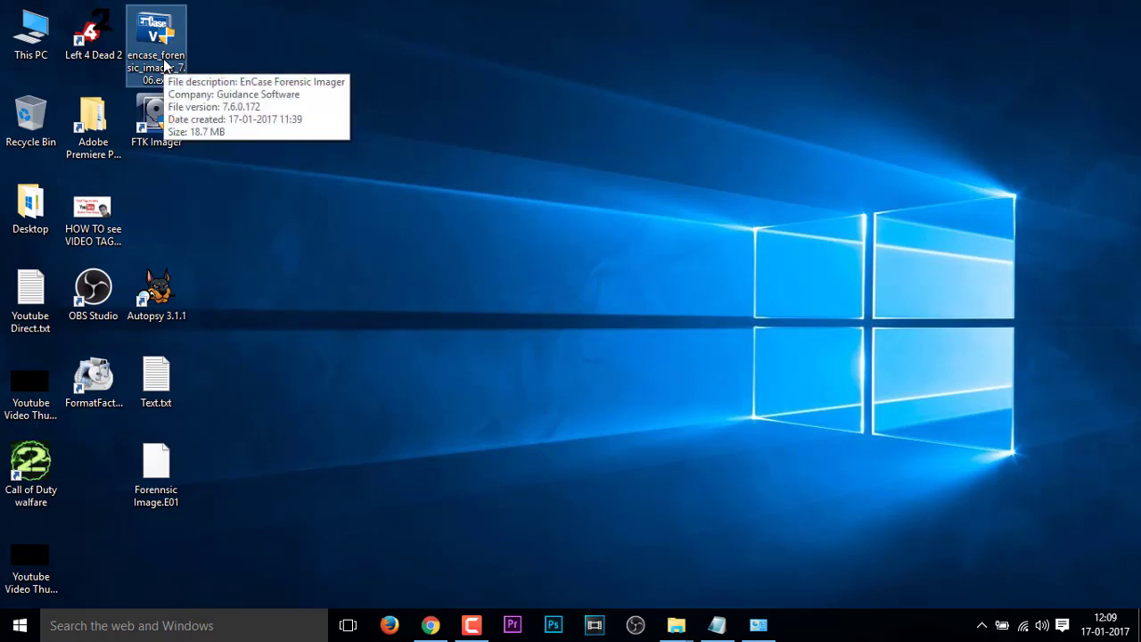
- Launch encase_forensic_imager_7.06.exe, let EnCase correct the system cache settings and make its window taller
{"action": "double_click", "coordinate": [163, 60]}
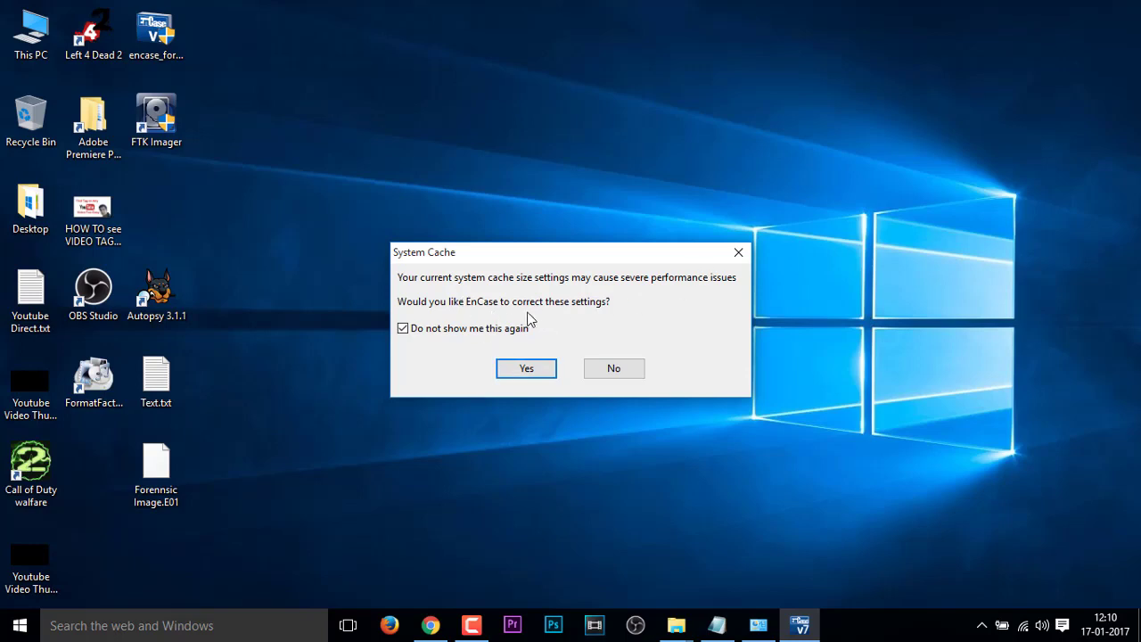
{"action": "left_click", "coordinate": [530, 370]}
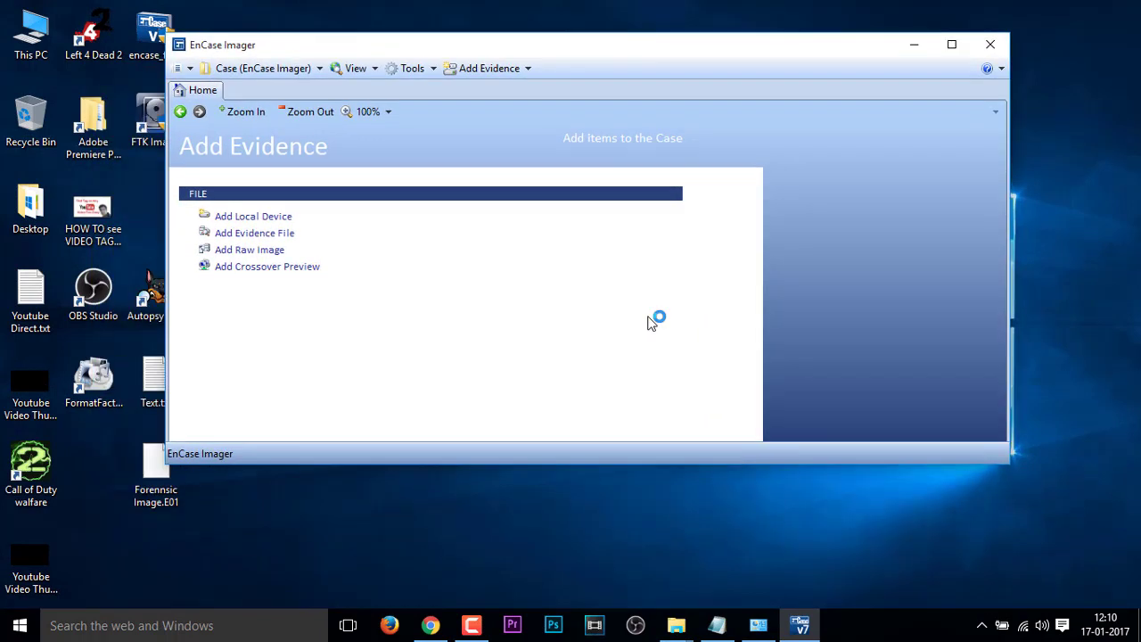
{"action": "left_click_drag", "start_coordinate": [748, 463], "coordinate": [759, 573]}
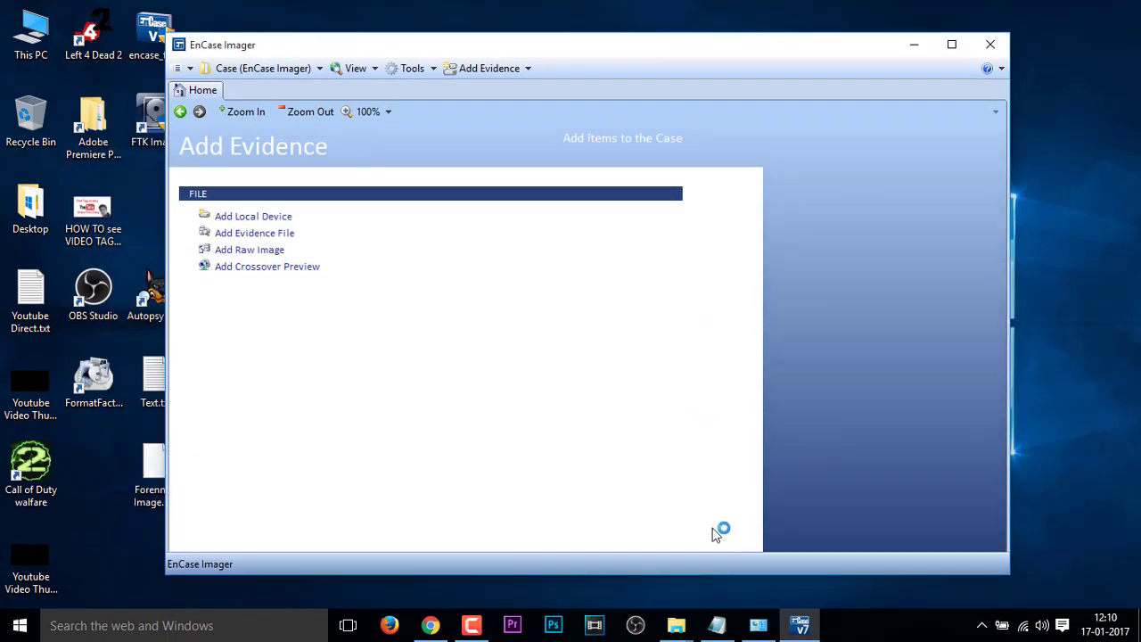
- View the Add Local Device and Add Crossover Preview dialogs, allowing EnCase through the firewall on public networks, and cancel both
{"action": "left_click", "coordinate": [249, 219]}
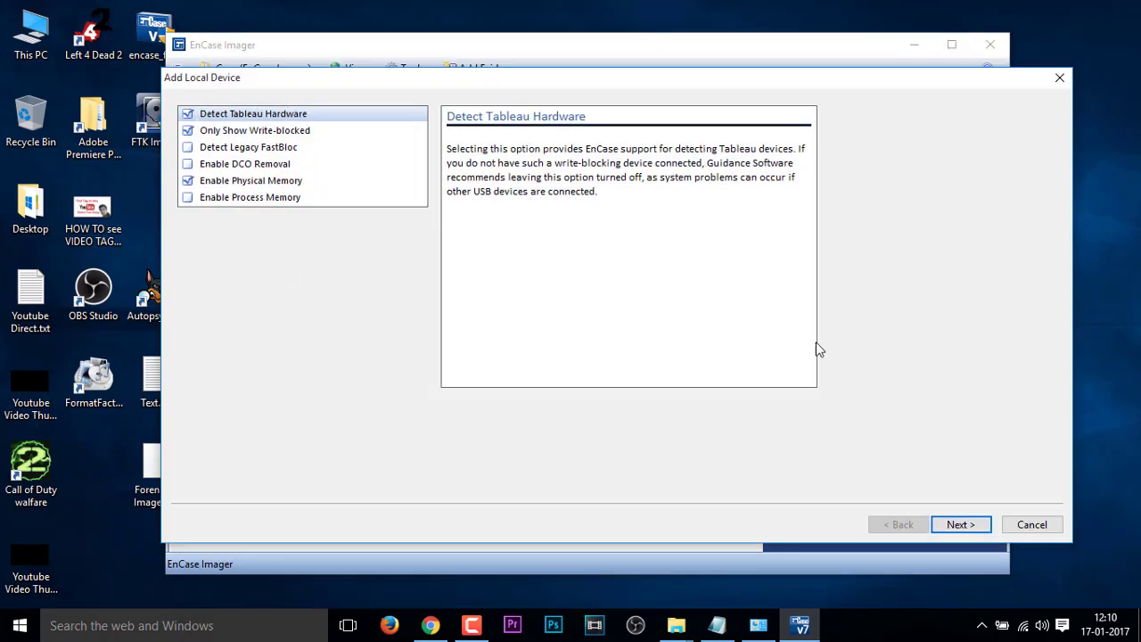
{"action": "left_click", "coordinate": [1017, 530]}
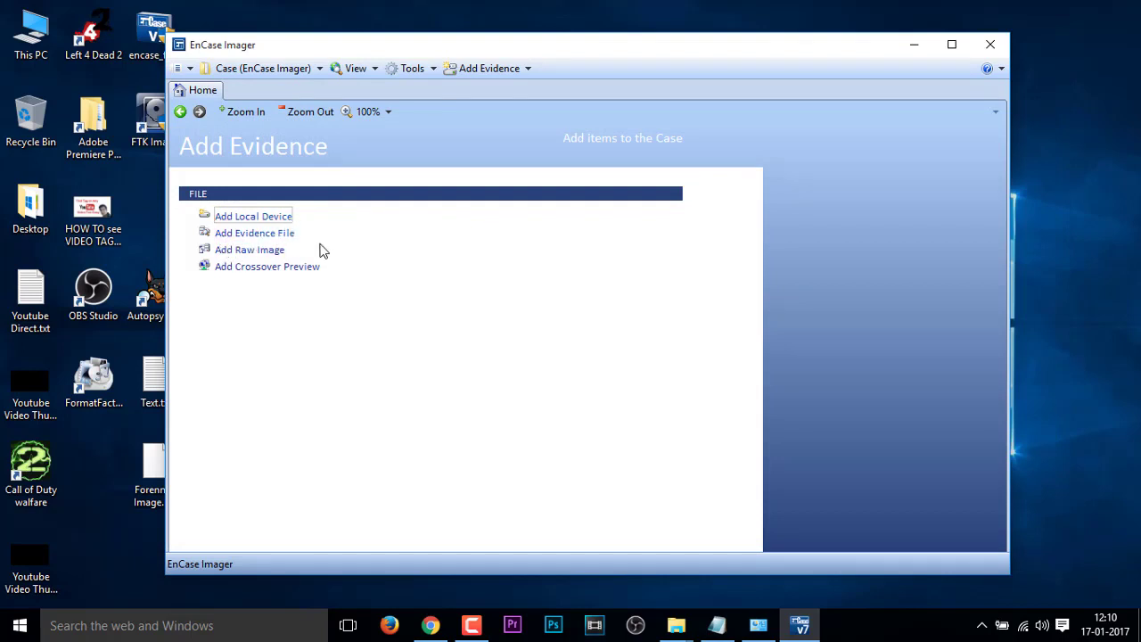
{"action": "left_click", "coordinate": [253, 268]}
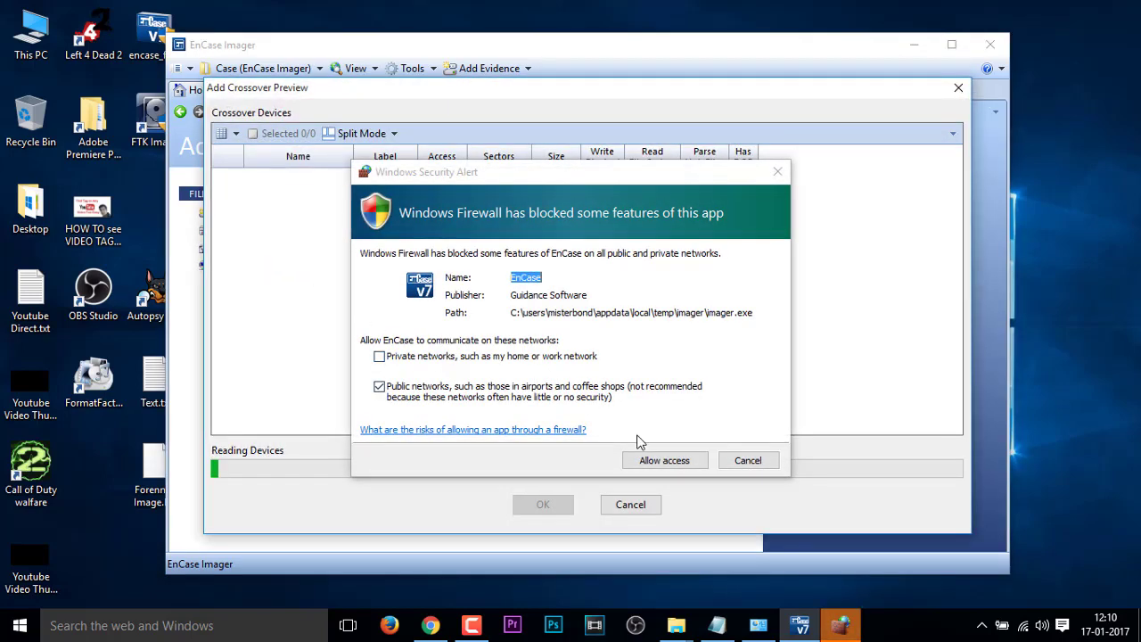
{"action": "left_click", "coordinate": [652, 462]}
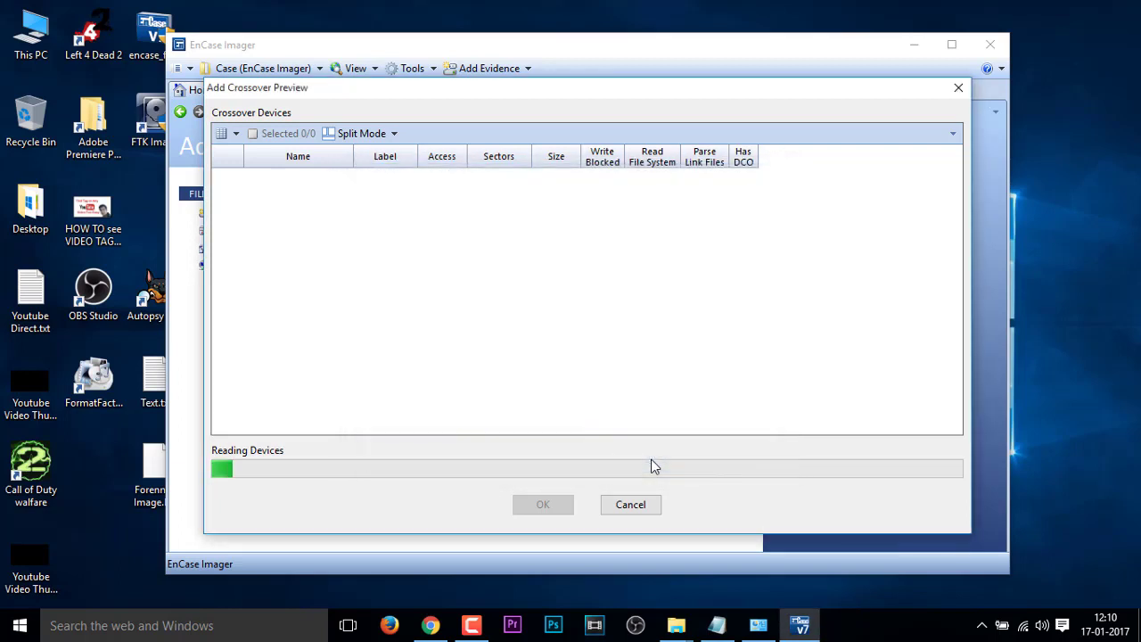
{"action": "left_click", "coordinate": [636, 506]}
{"action": "left_click", "coordinate": [544, 371]}
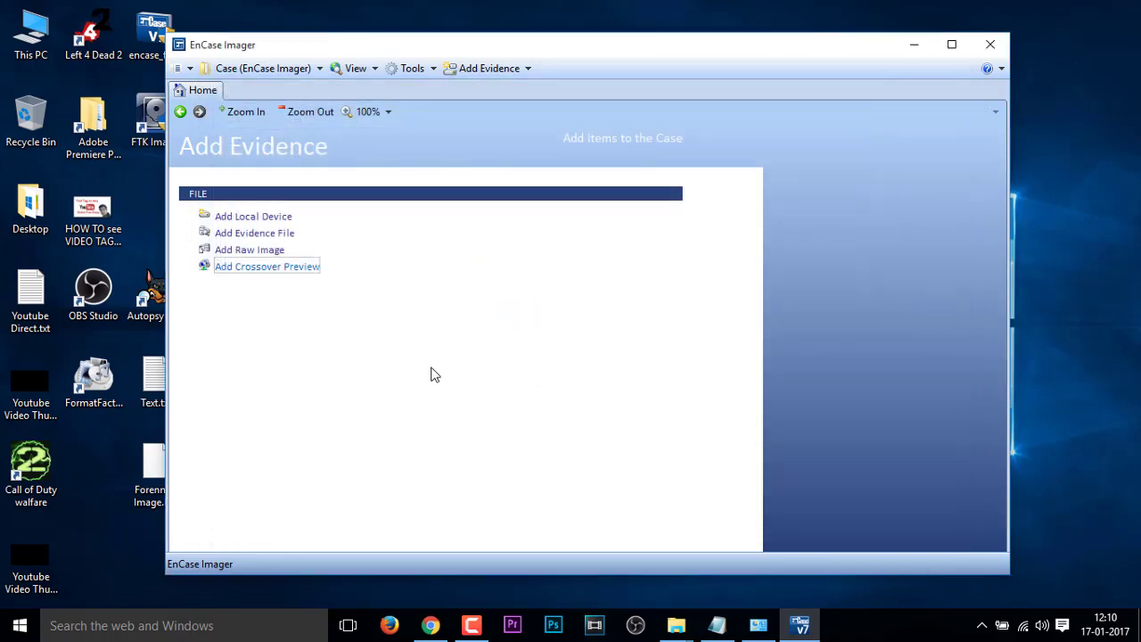
- Reopen the Add Local Device options, then switch to Chrome and search Google Images for "tableau write blocker"
{"action": "left_click", "coordinate": [259, 218]}
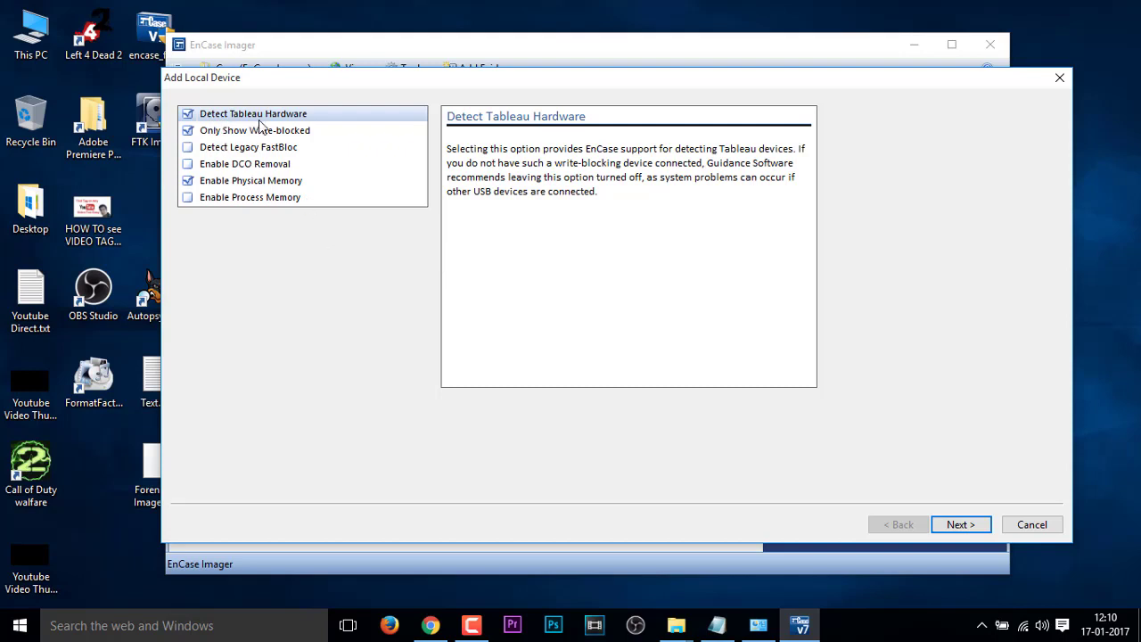
{"action": "left_click", "coordinate": [430, 625]}
{"action": "key", "text": "Escape"}
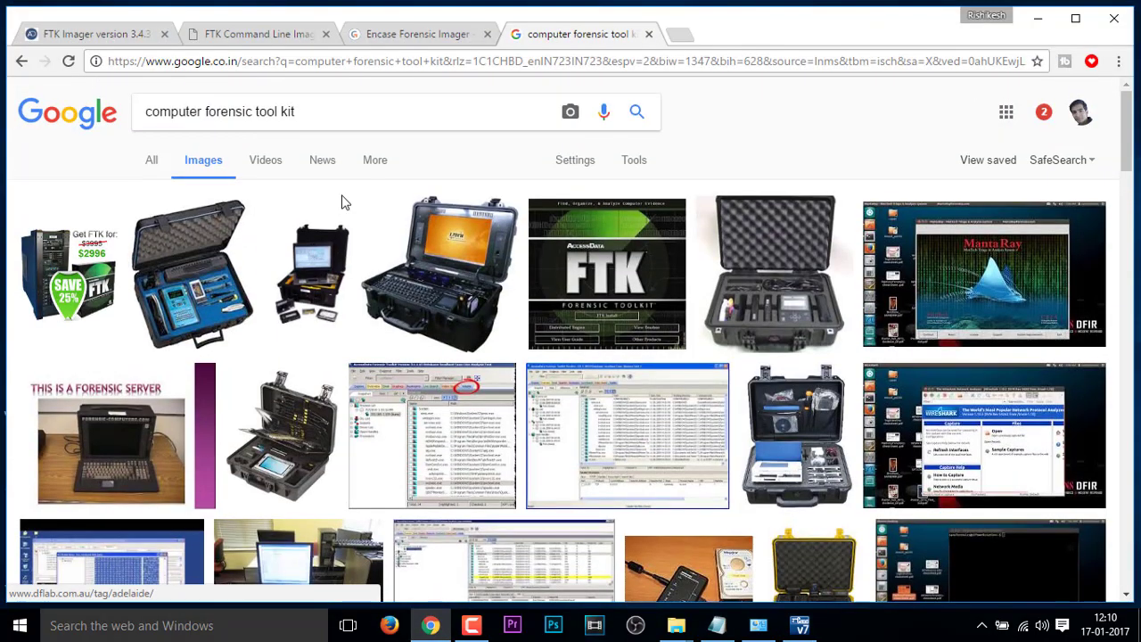
{"action": "left_click_drag", "start_coordinate": [316, 121], "coordinate": [153, 127]}
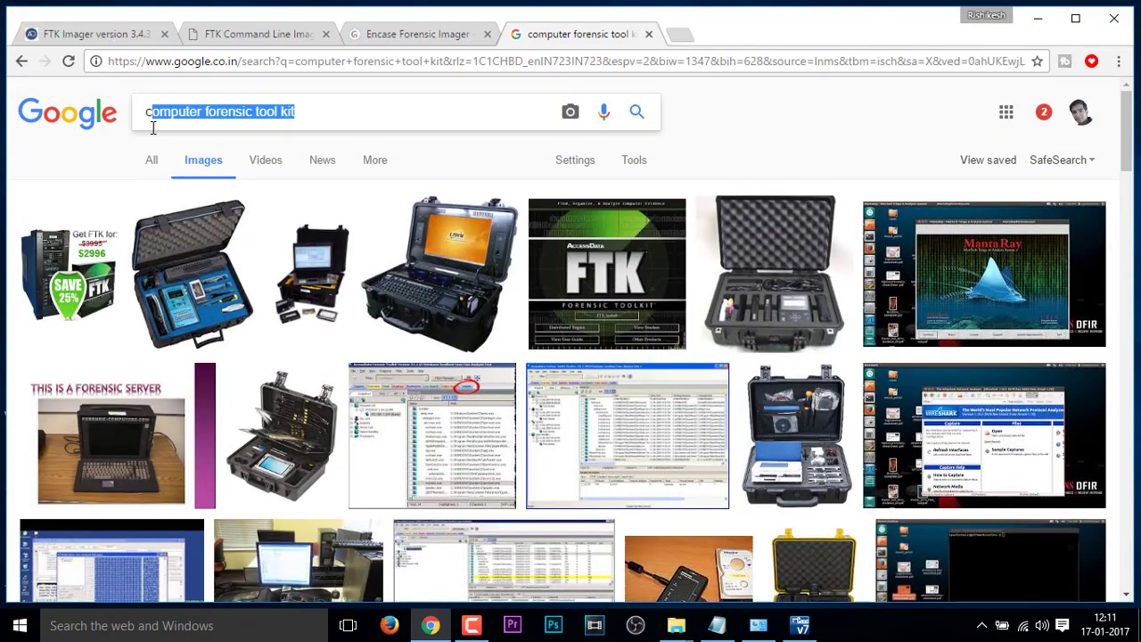
{"action": "key", "text": "BackSpace"}
{"action": "key", "text": "BackSpace"}
{"action": "type", "text": "tabl"}
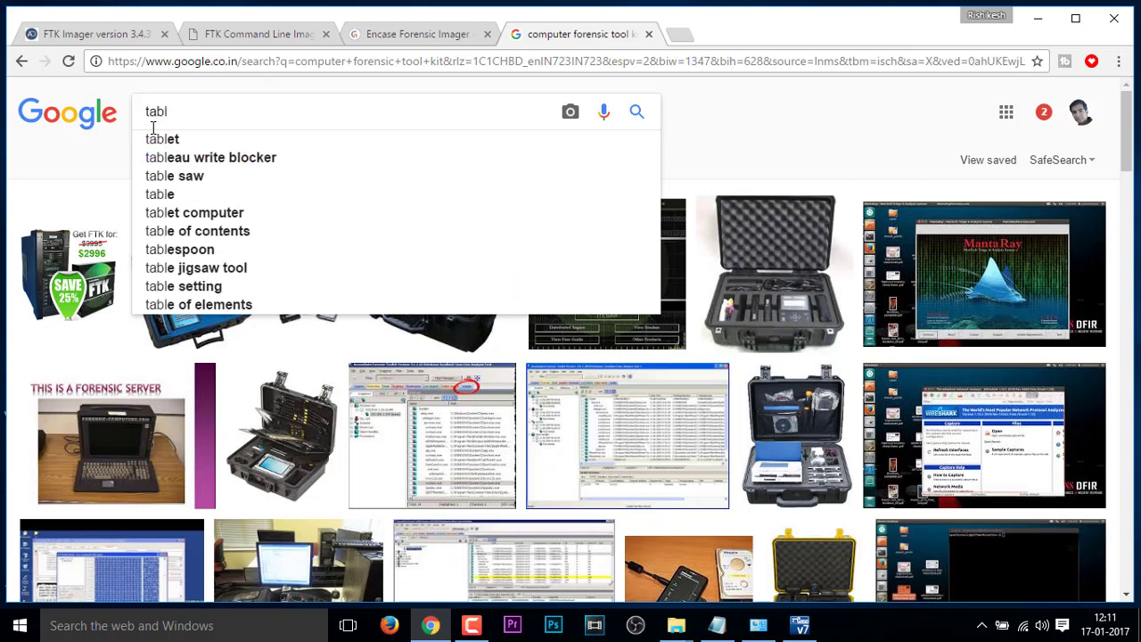
{"action": "type", "text": "eau"}
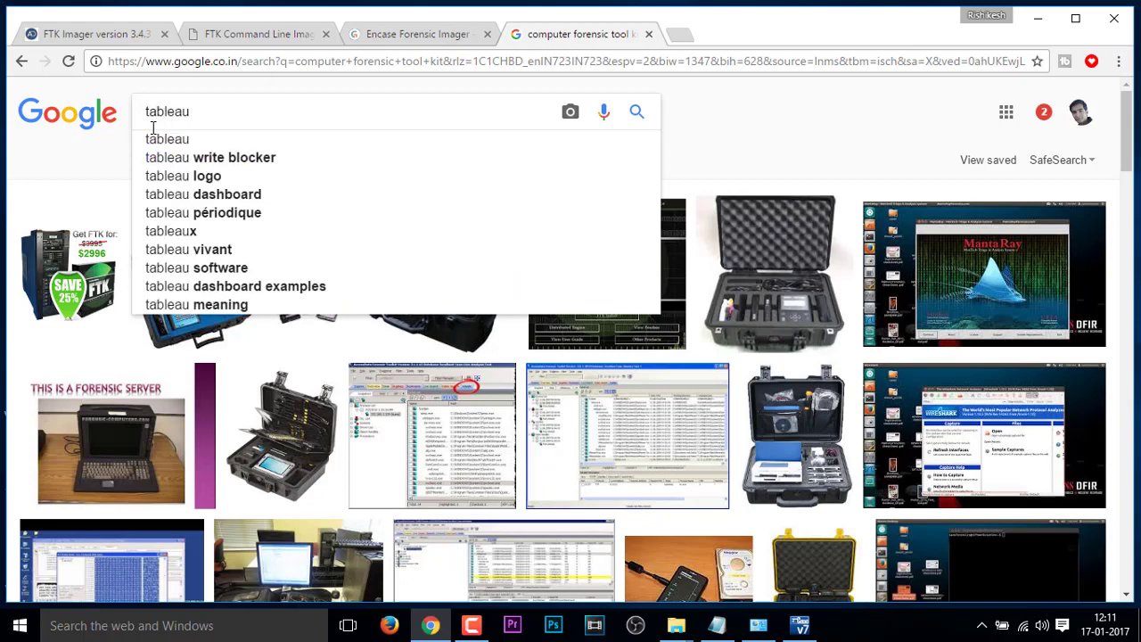
{"action": "left_click", "coordinate": [201, 158]}
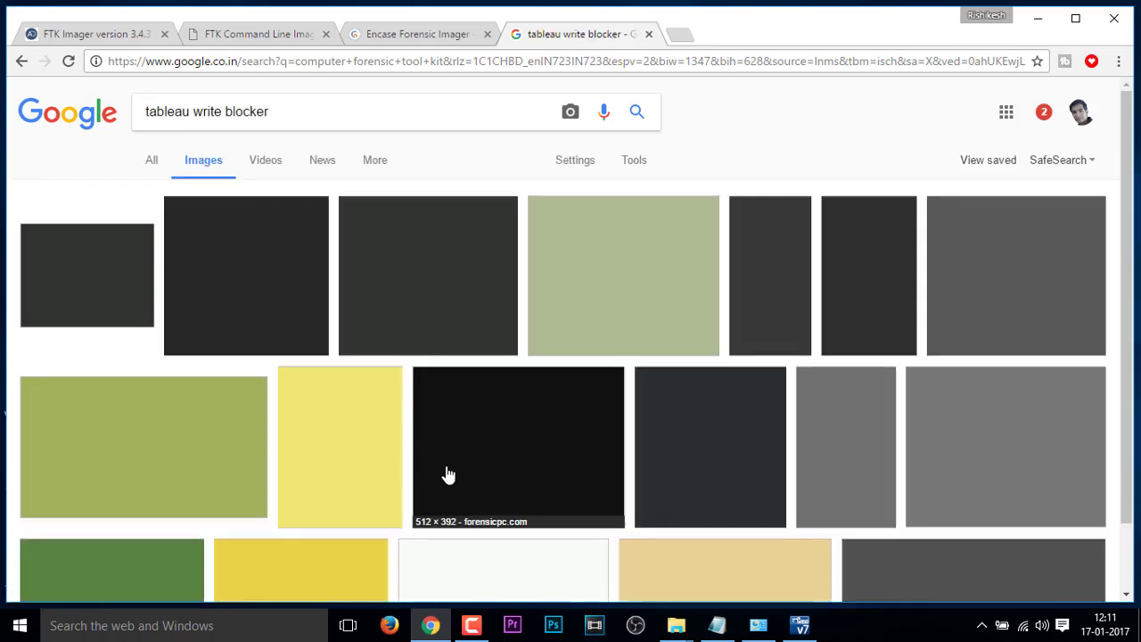
- Examine the Google Images previews of the Tableau T35U SATA/IDE forensic bridge and the Tableau TKA5-AD hard drive adapter kit
{"action": "scroll", "coordinate": [996, 356], "scroll_direction": "down", "scroll_amount": 1}
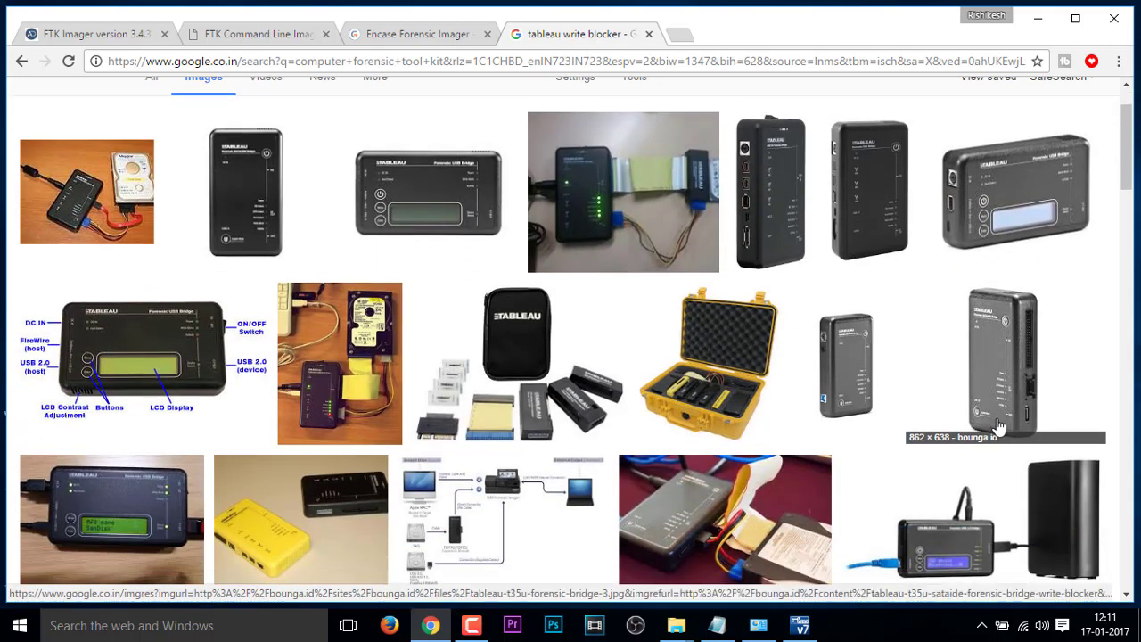
{"action": "left_click", "coordinate": [764, 542]}
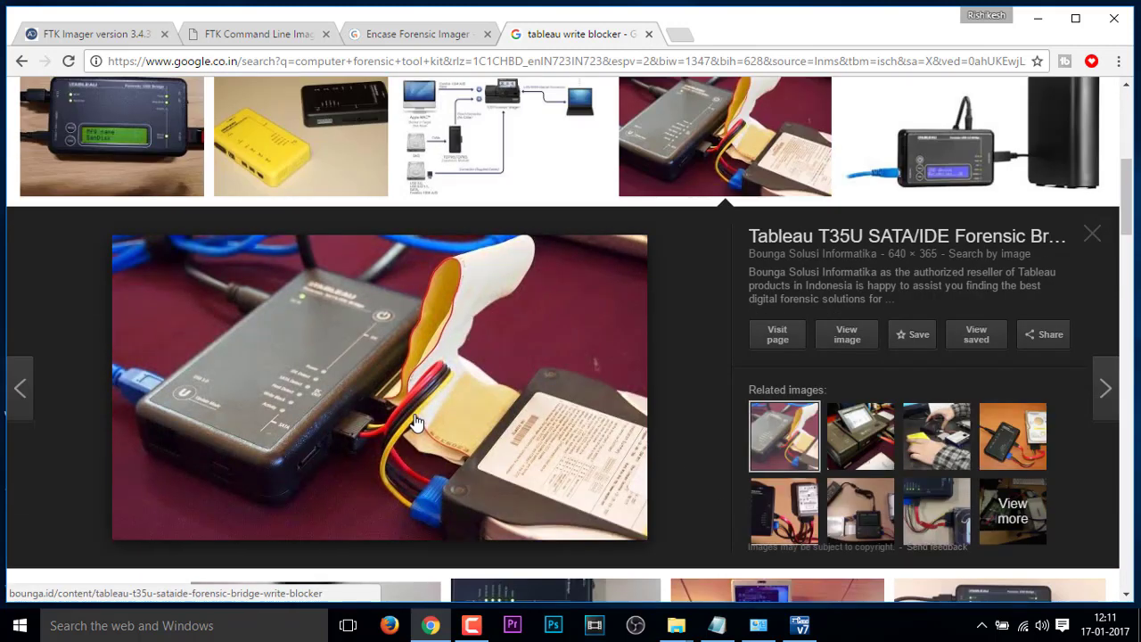
{"action": "scroll", "coordinate": [416, 419], "scroll_direction": "up", "scroll_amount": 1}
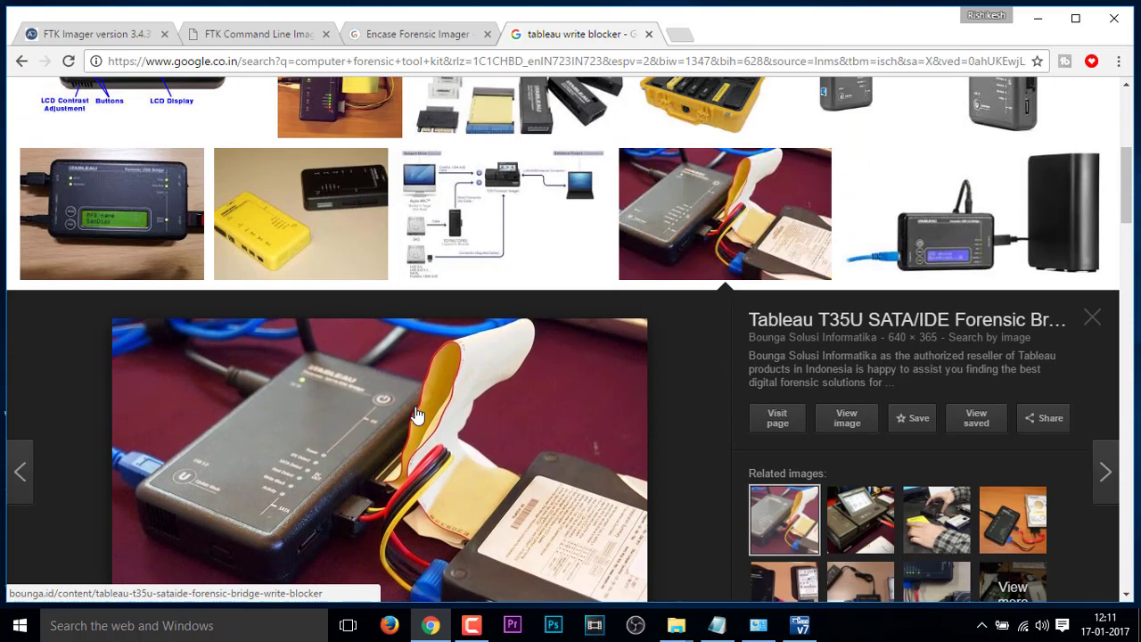
{"action": "scroll", "coordinate": [416, 415], "scroll_direction": "up", "scroll_amount": 2}
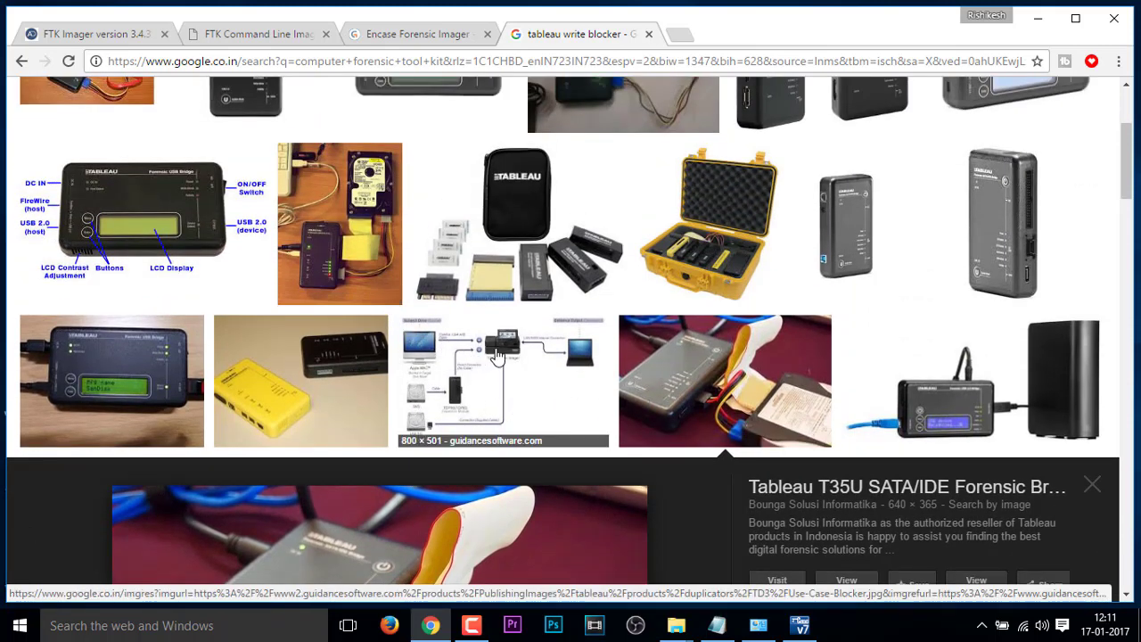
{"action": "left_click", "coordinate": [534, 234]}
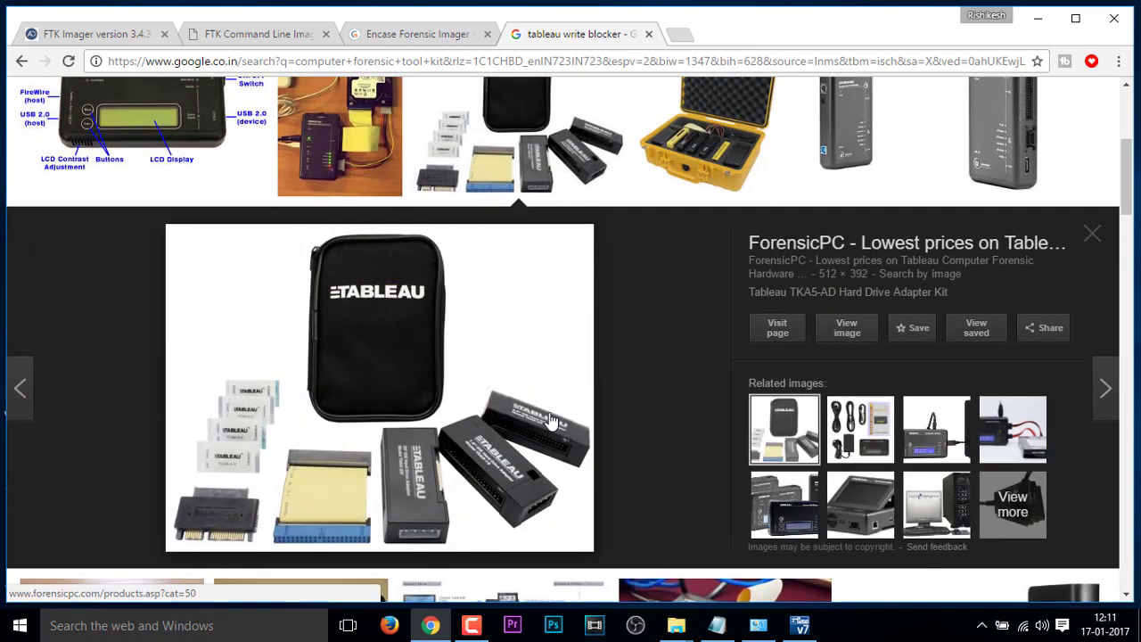
{"action": "scroll", "coordinate": [588, 410], "scroll_direction": "up", "scroll_amount": 1}
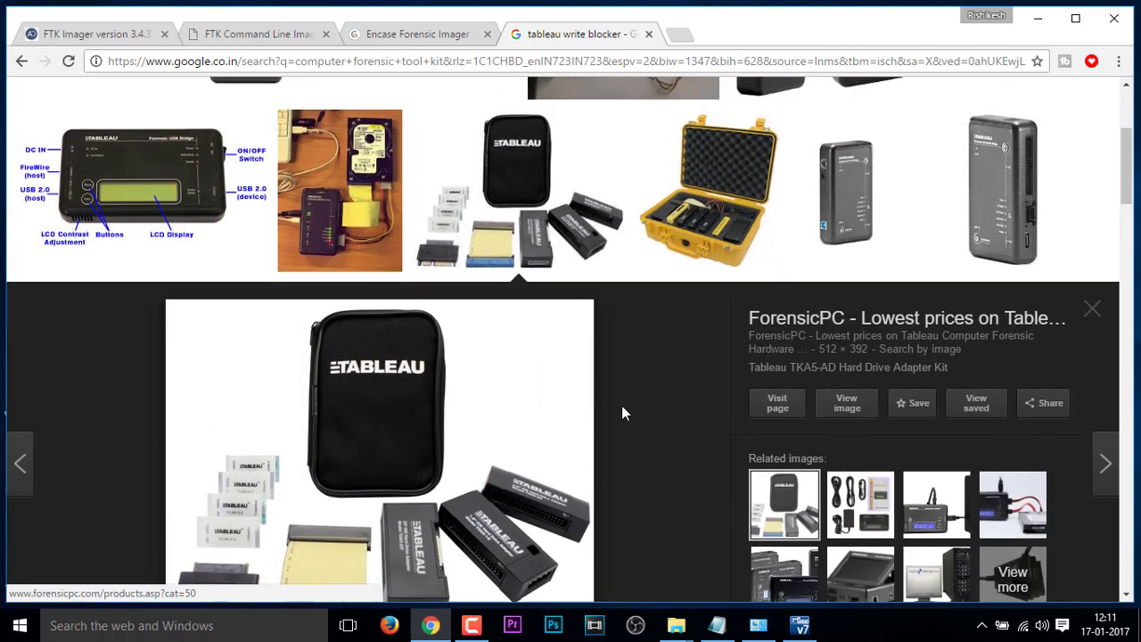
- View the UltraBlock USB Write Blocker Kit and Tableau T8U USB3.0 Forensic Bridge images, closing the last preview
{"action": "left_click", "coordinate": [860, 506]}
{"action": "scroll", "coordinate": [482, 471], "scroll_direction": "down", "scroll_amount": 3}
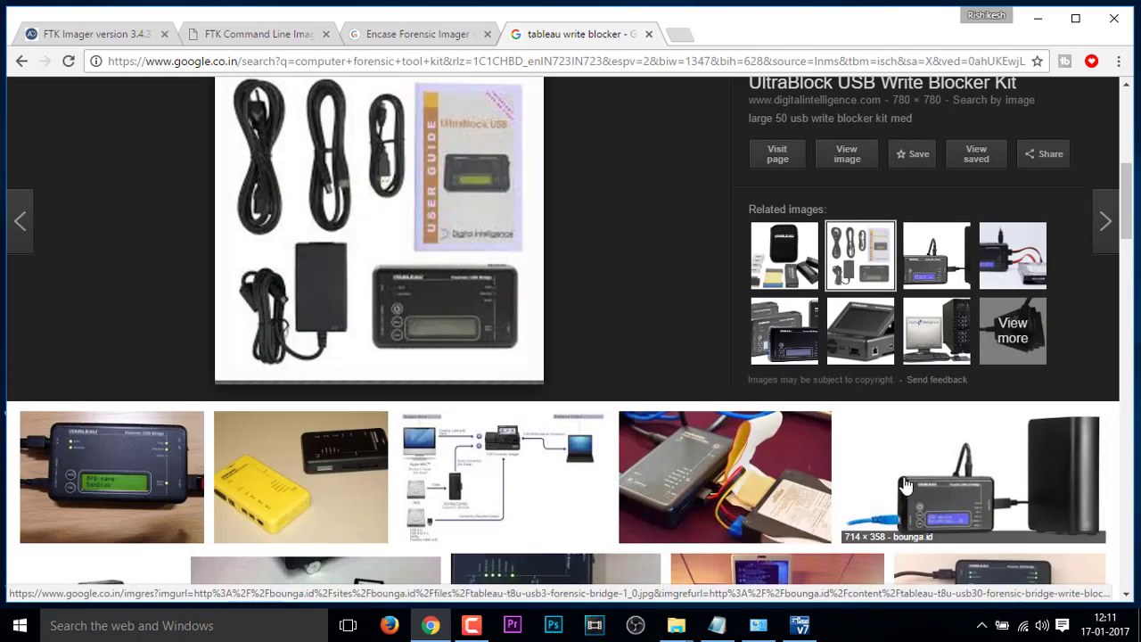
{"action": "scroll", "coordinate": [906, 484], "scroll_direction": "up", "scroll_amount": 3}
{"action": "scroll", "coordinate": [906, 484], "scroll_direction": "down", "scroll_amount": 4}
{"action": "left_click", "coordinate": [975, 420]}
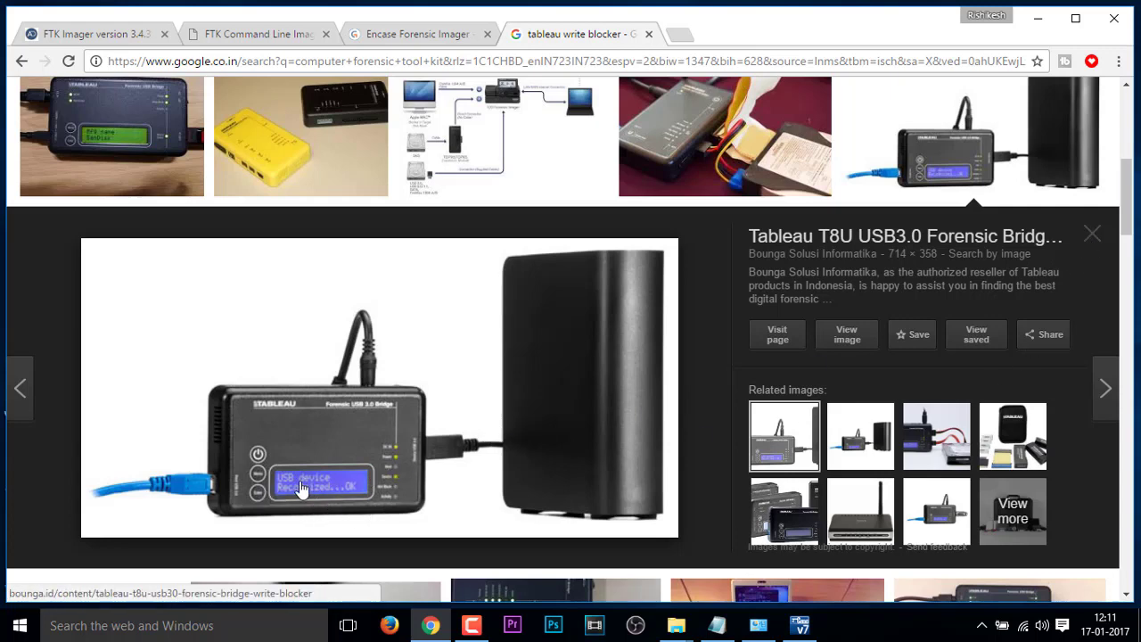
{"action": "left_click", "coordinate": [1093, 233]}
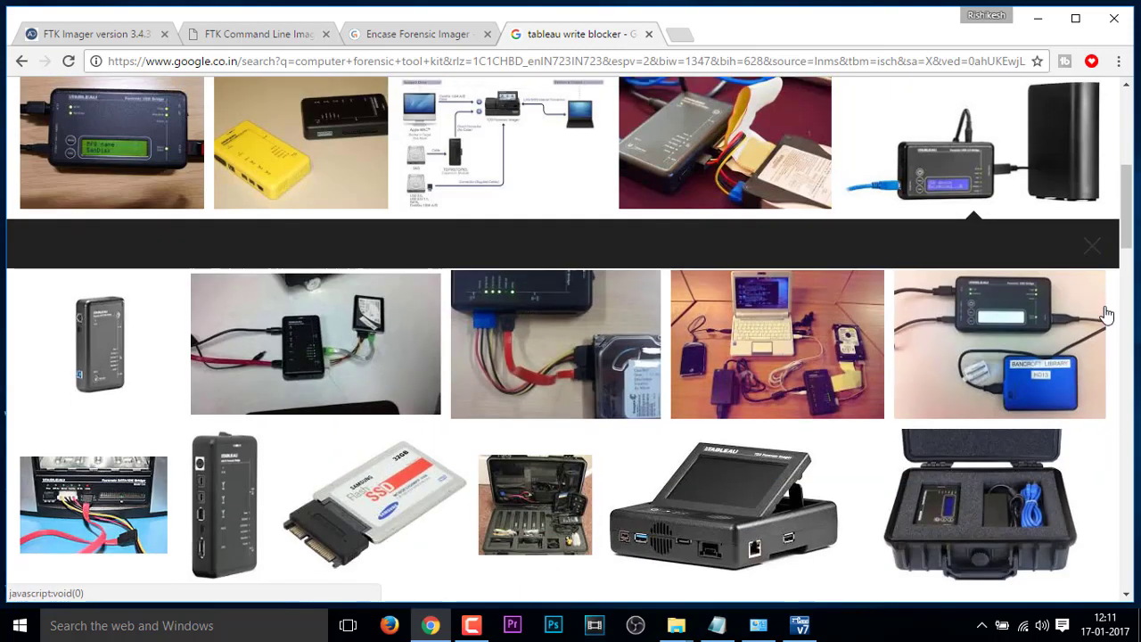
- View the Tableau TD2 Forensic Duplicator Kit and TD3 touch screen imager pictures, and return to the Add Local Device options in EnCase
{"action": "left_click_drag", "start_coordinate": [1128, 239], "coordinate": [1106, 316]}
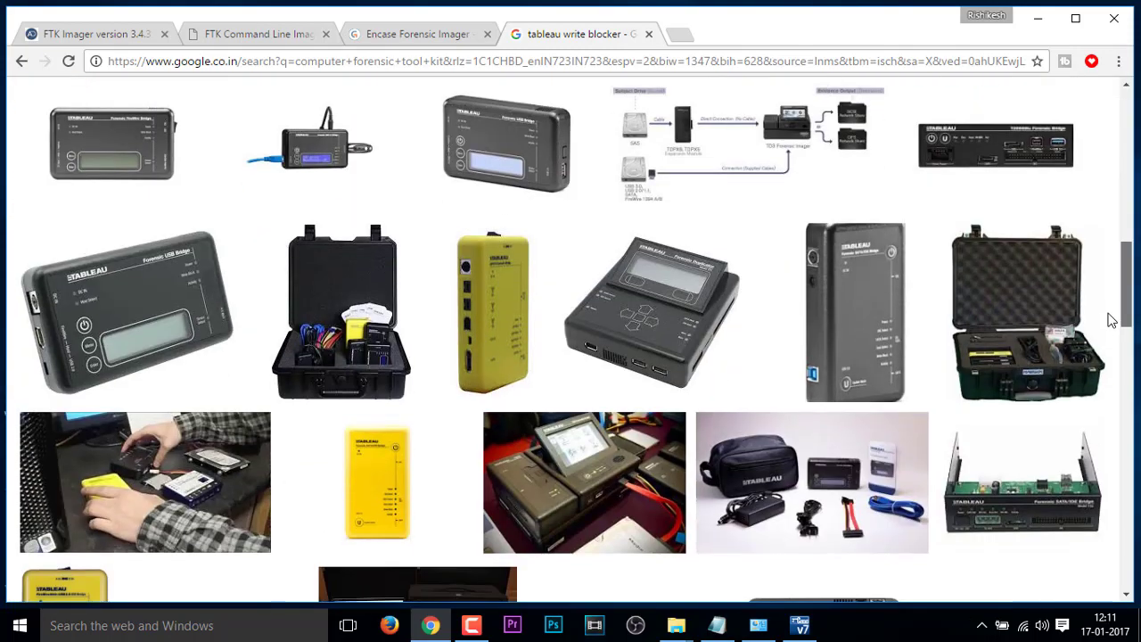
{"action": "left_click", "coordinate": [674, 323]}
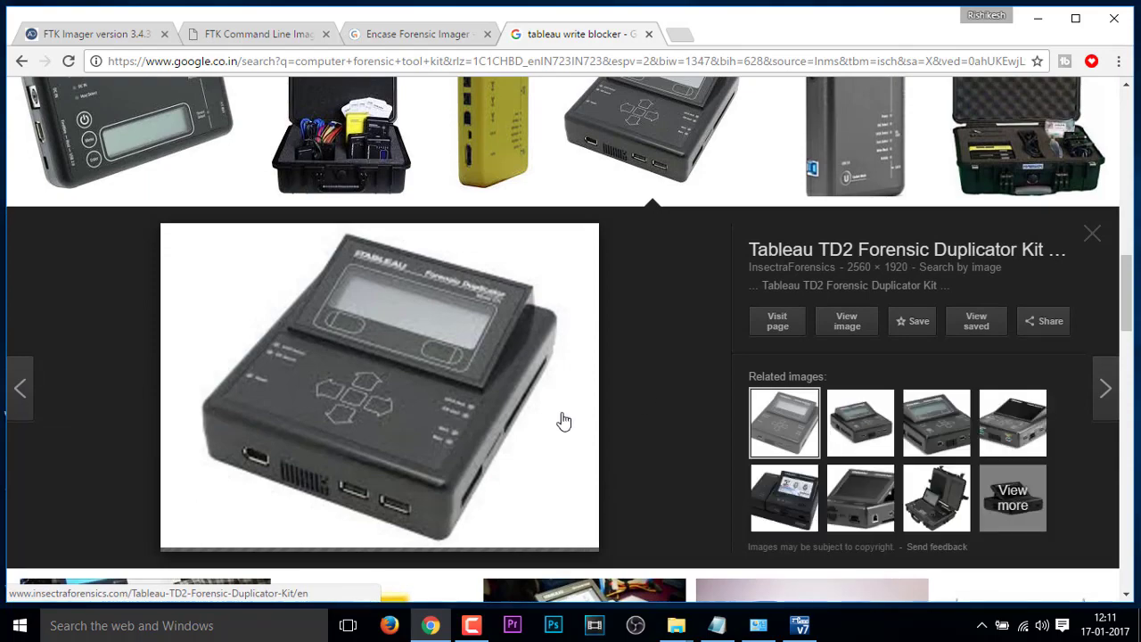
{"action": "scroll", "coordinate": [560, 420], "scroll_direction": "up", "scroll_amount": 1}
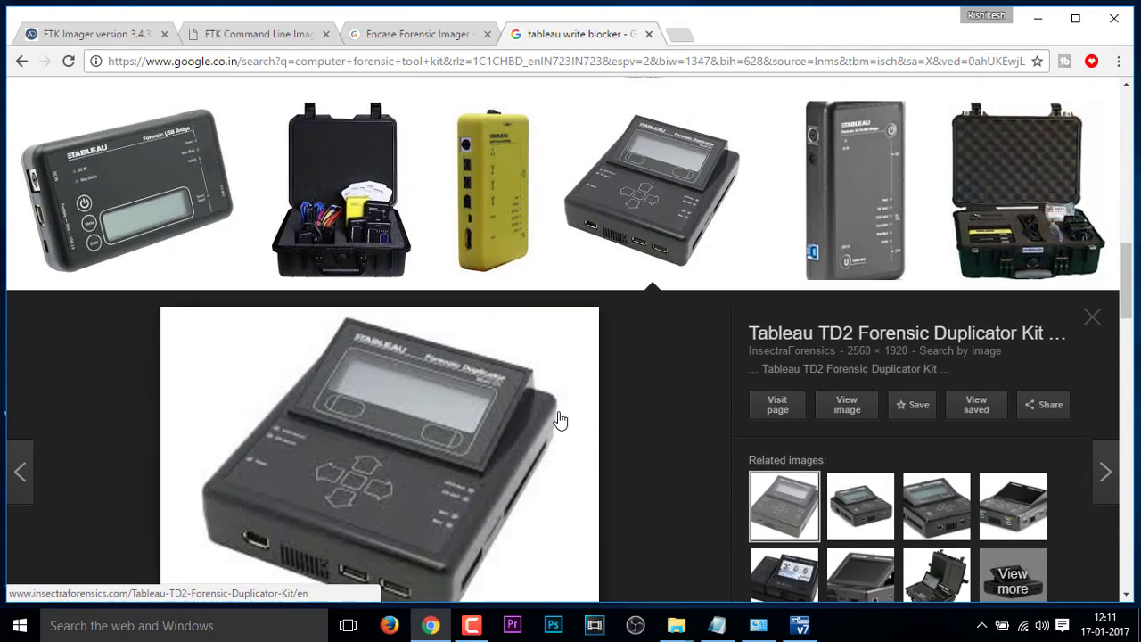
{"action": "scroll", "coordinate": [580, 445], "scroll_direction": "down", "scroll_amount": 7}
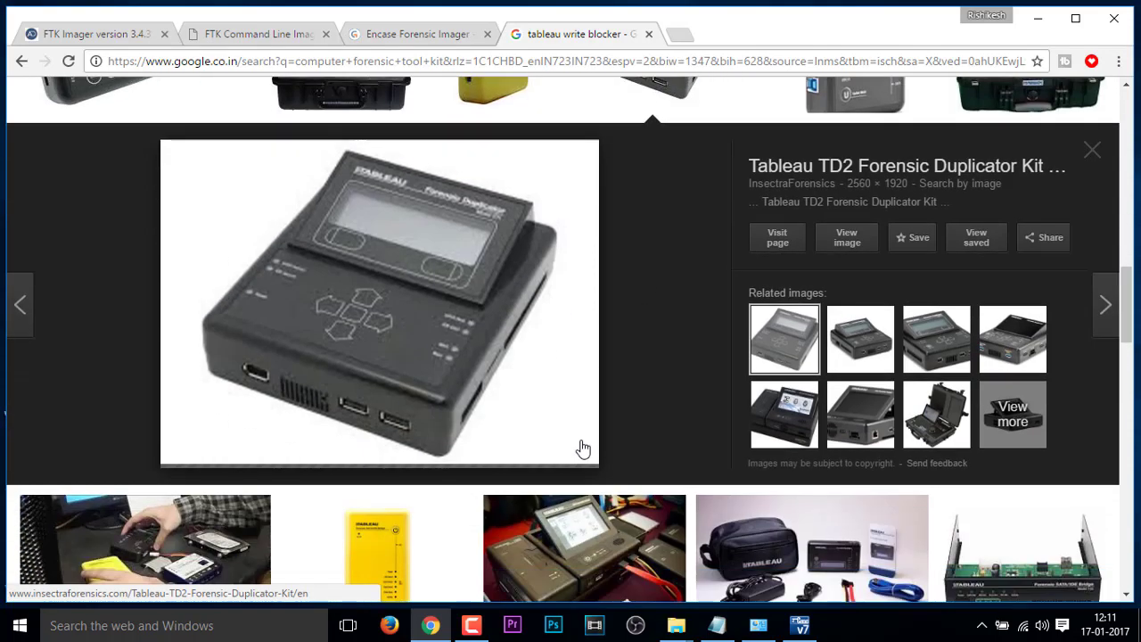
{"action": "scroll", "coordinate": [871, 541], "scroll_direction": "down", "scroll_amount": 3}
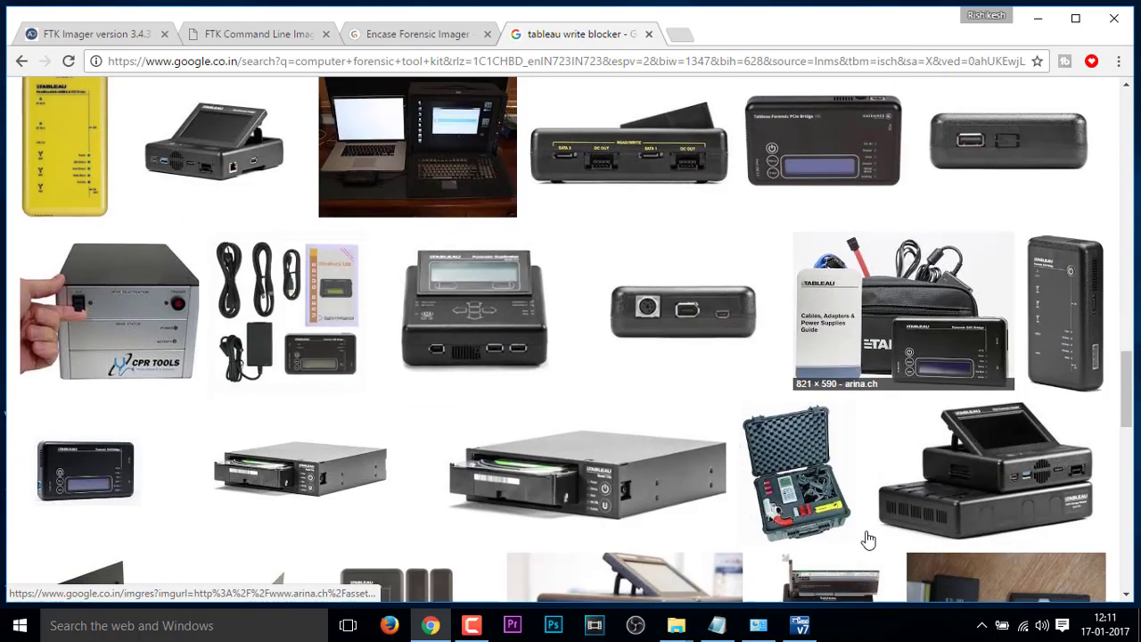
{"action": "scroll", "coordinate": [726, 416], "scroll_direction": "down", "scroll_amount": 3}
{"action": "left_click", "coordinate": [961, 211]}
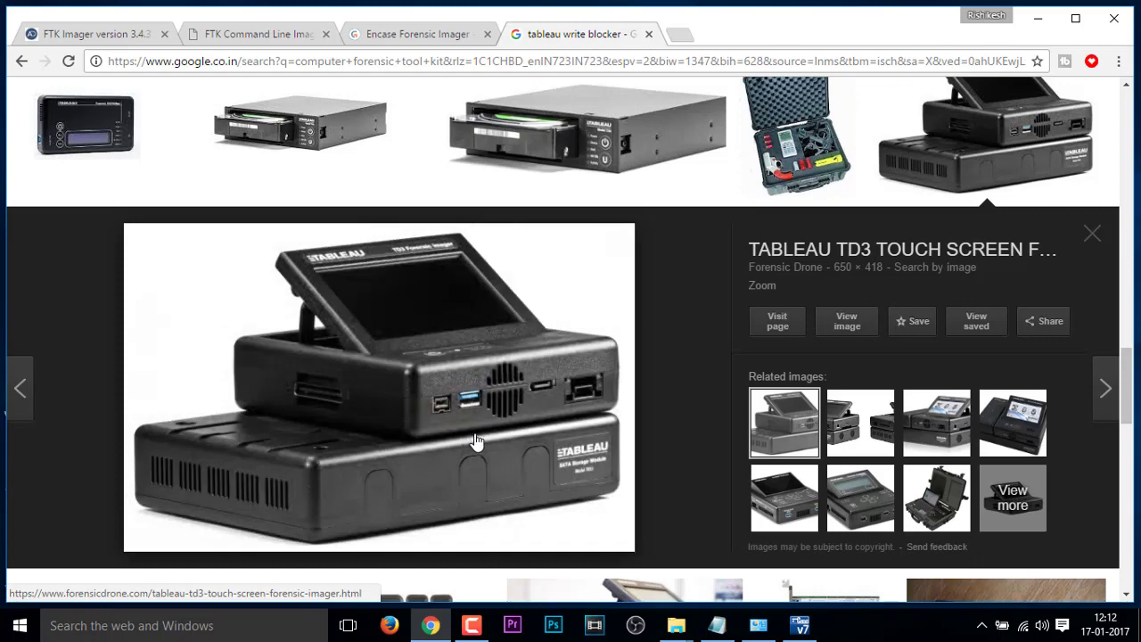
{"action": "scroll", "coordinate": [527, 476], "scroll_direction": "up", "scroll_amount": 5}
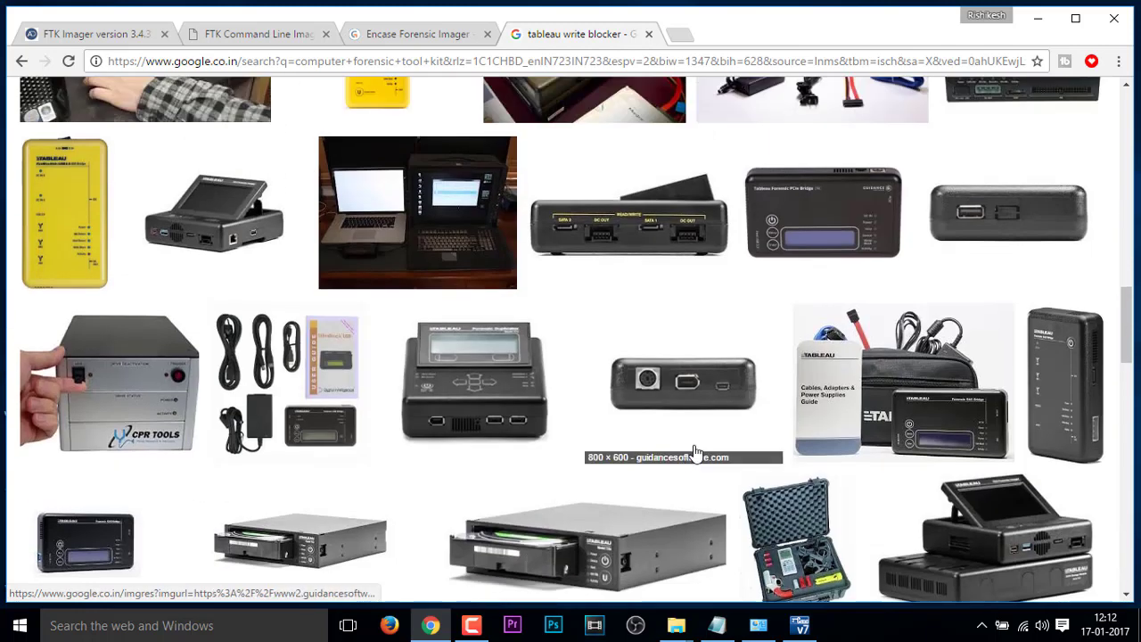
{"action": "scroll", "coordinate": [696, 453], "scroll_direction": "up", "scroll_amount": 8}
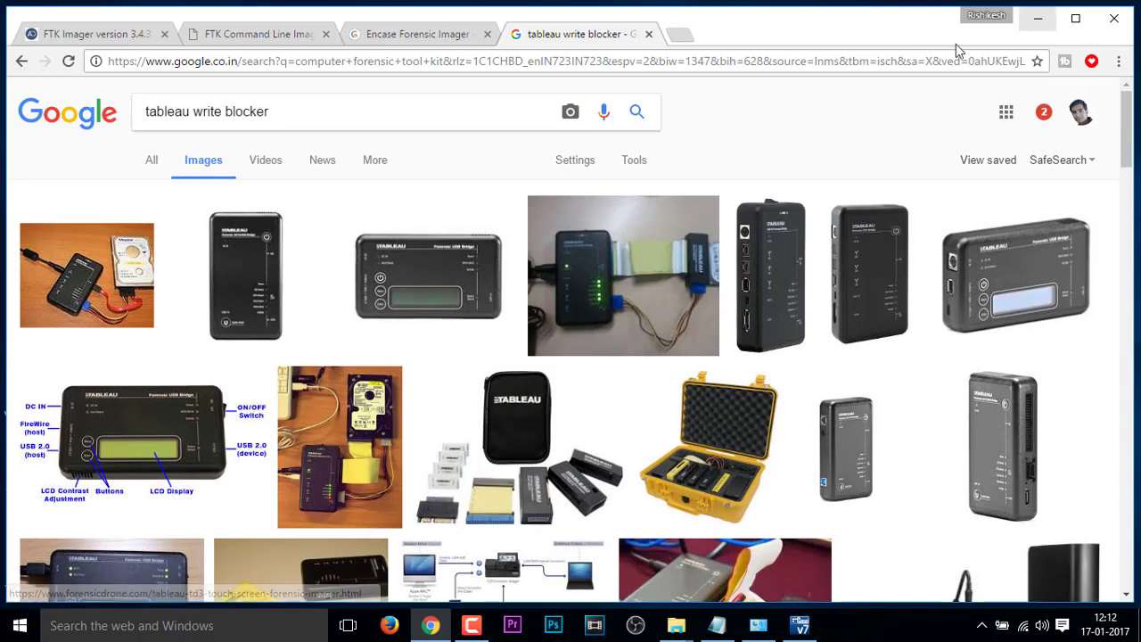
{"action": "left_click", "coordinate": [1038, 18]}
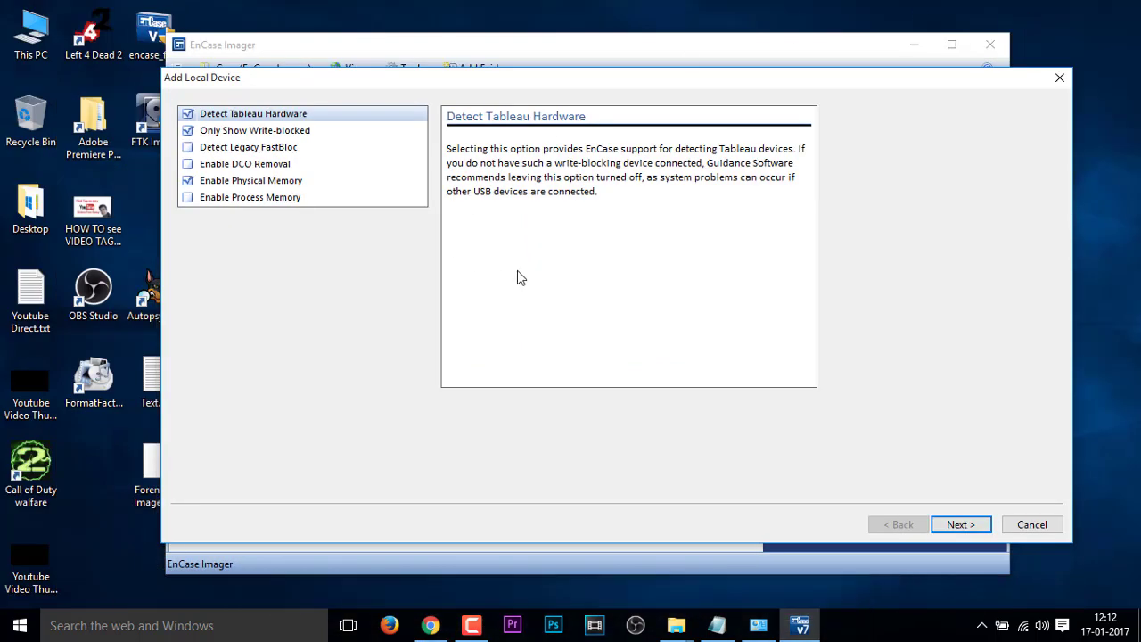
- Toggle Detect Legacy FastBloc on and back off, and try to list the local devices with the default Tableau and write-blocked options
{"action": "left_click_drag", "start_coordinate": [273, 76], "coordinate": [271, 38]}
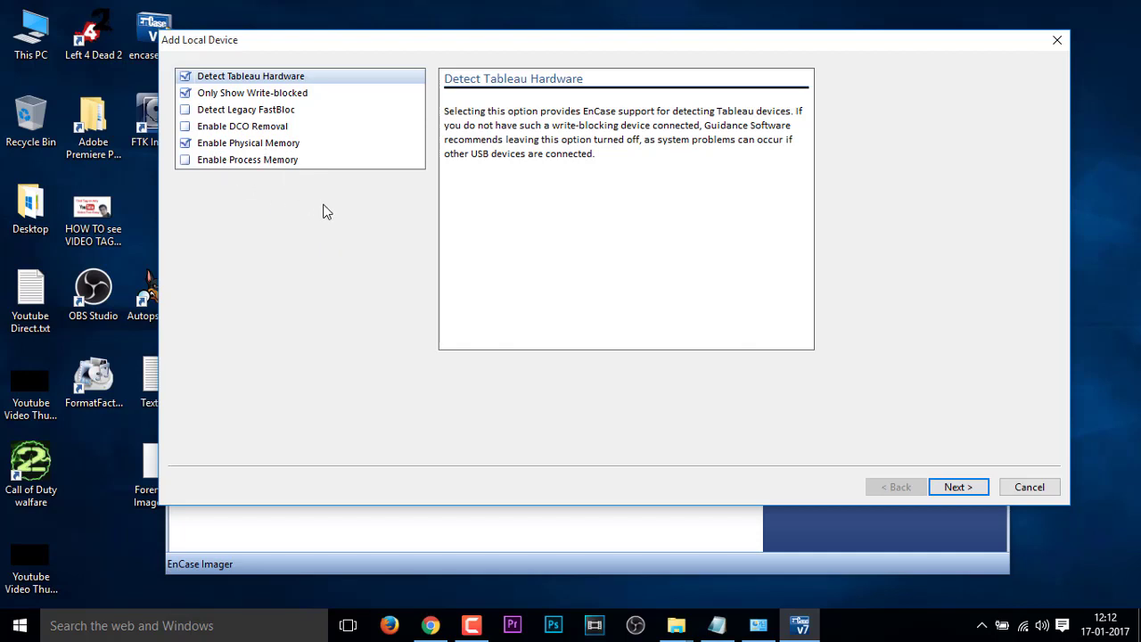
{"action": "left_click", "coordinate": [185, 110]}
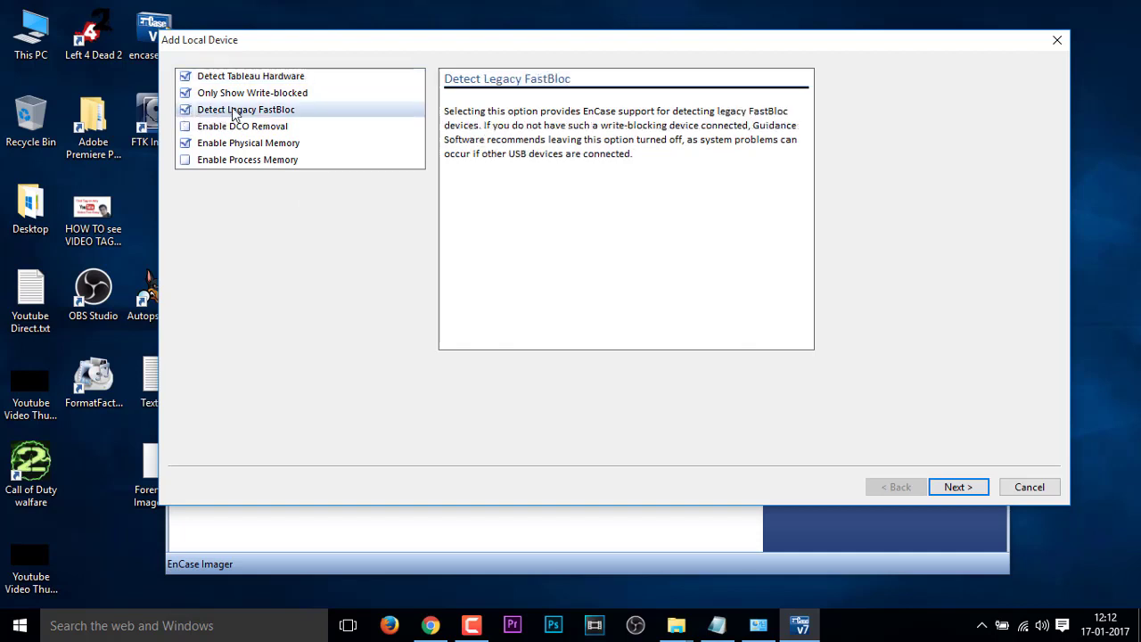
{"action": "left_click", "coordinate": [185, 109]}
{"action": "left_click", "coordinate": [951, 489]}
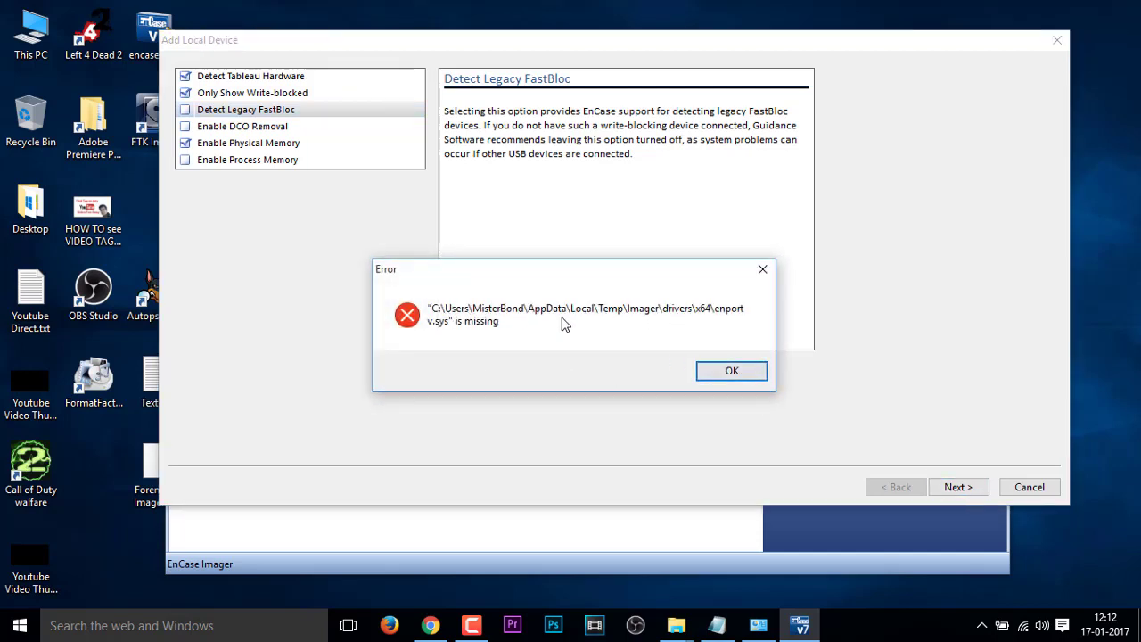
{"action": "left_click", "coordinate": [729, 371]}
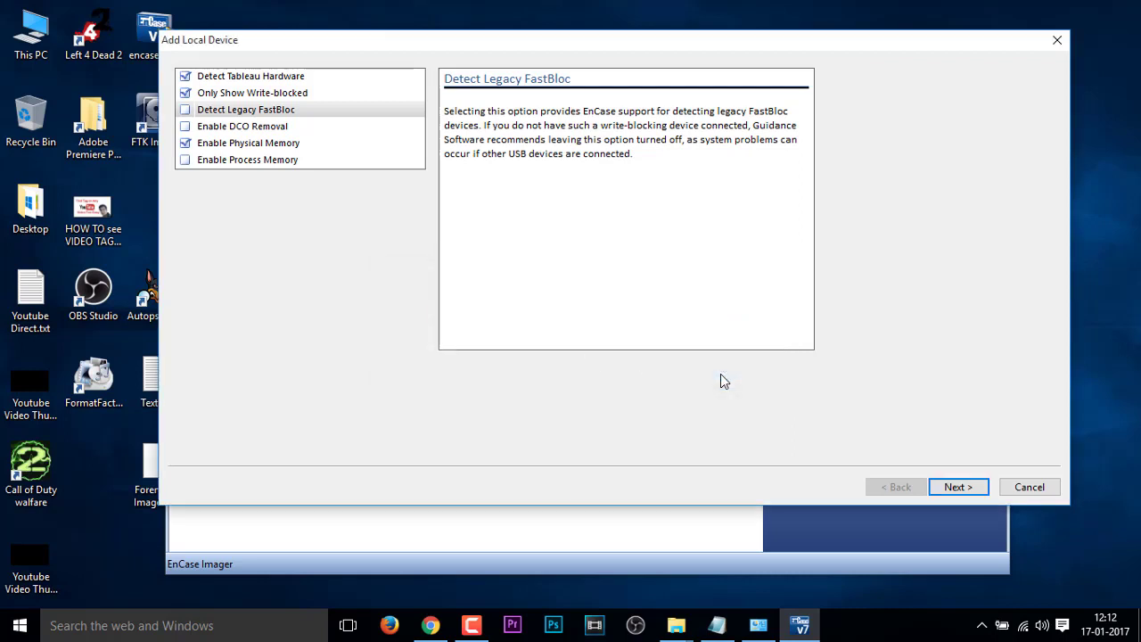
- Cancel and reopen Add Local Device, and retry listing the devices with its default options
{"action": "left_click", "coordinate": [1030, 490]}
{"action": "left_click", "coordinate": [263, 222]}
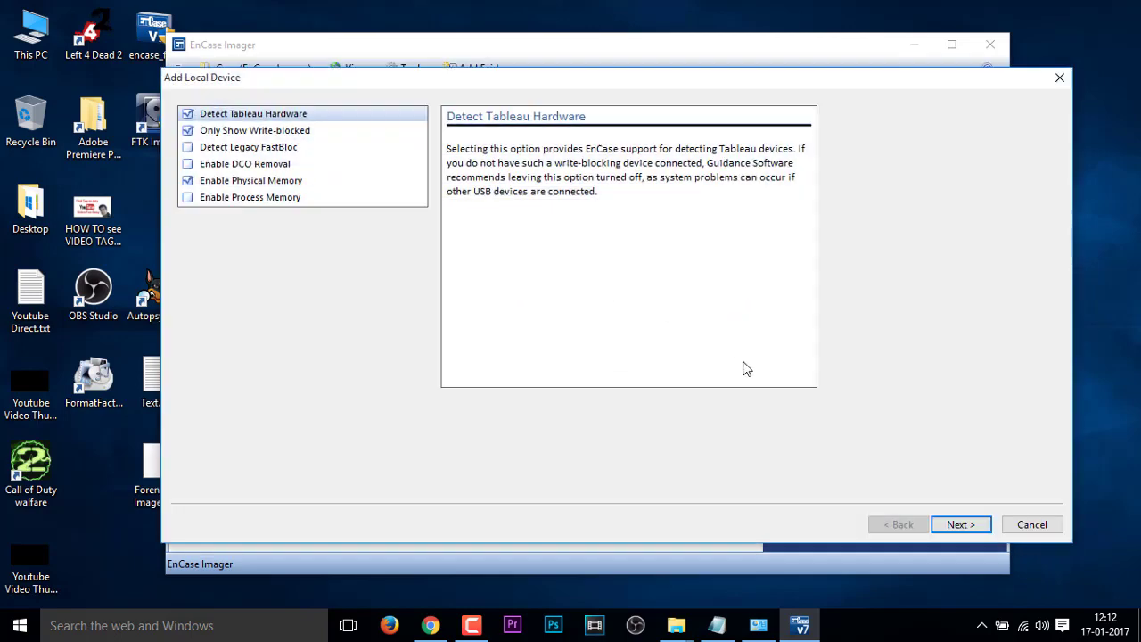
{"action": "left_click", "coordinate": [948, 522]}
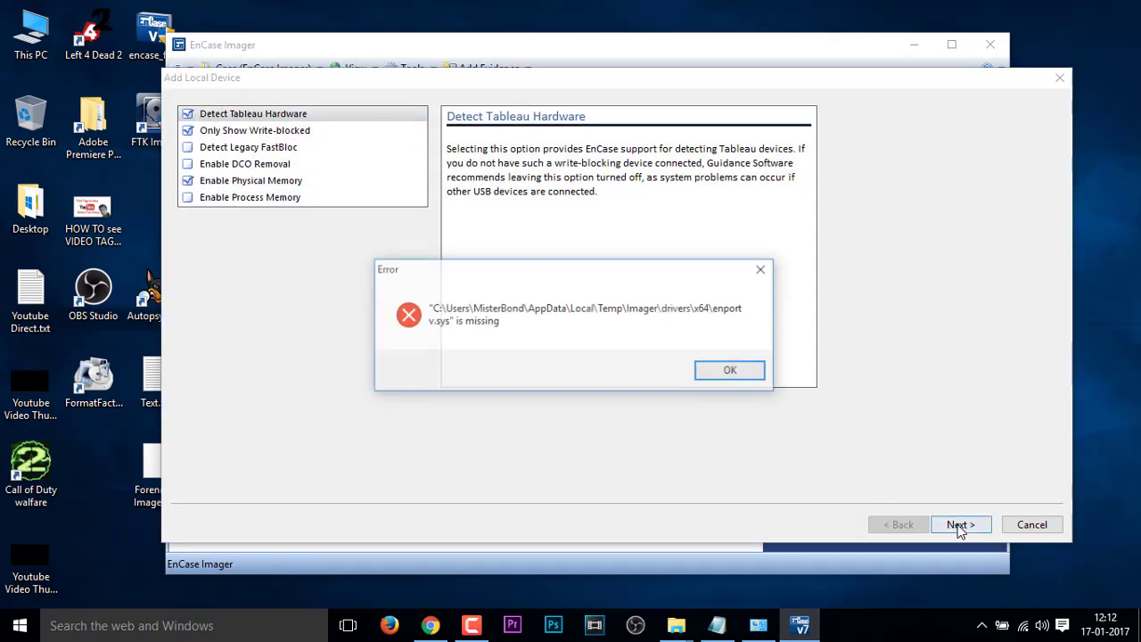
{"action": "left_click", "coordinate": [720, 369]}
- Switch to the Imager folder in File Explorer and launch encase_forensic_imager_(x64)_7.06.exe
{"action": "mouse_move", "coordinate": [687, 631]}
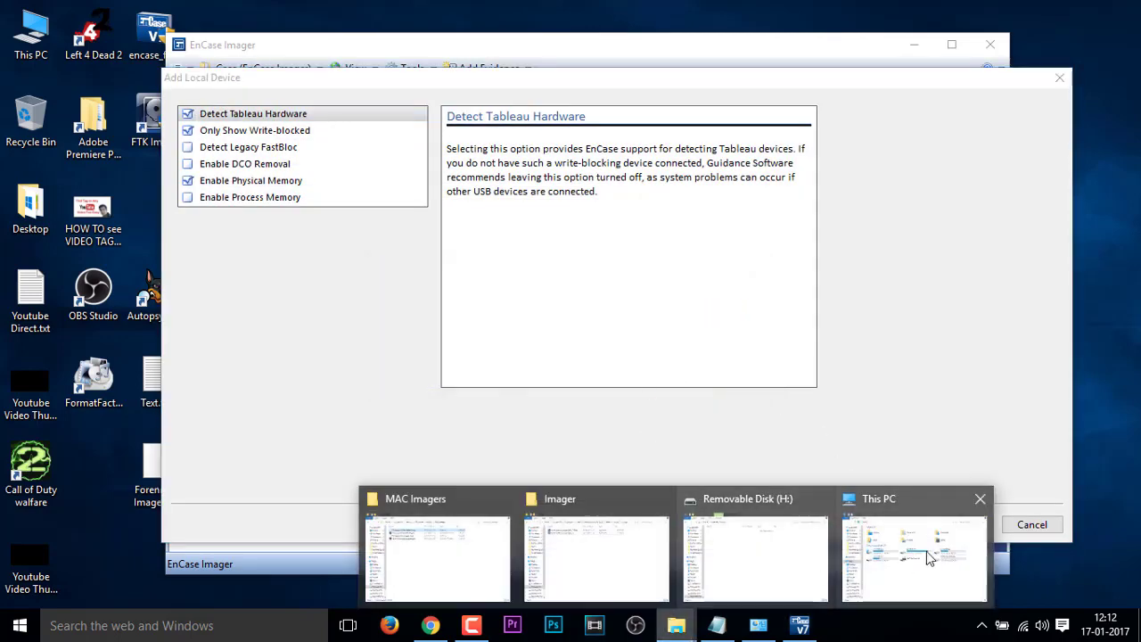
{"action": "left_click", "coordinate": [615, 547]}
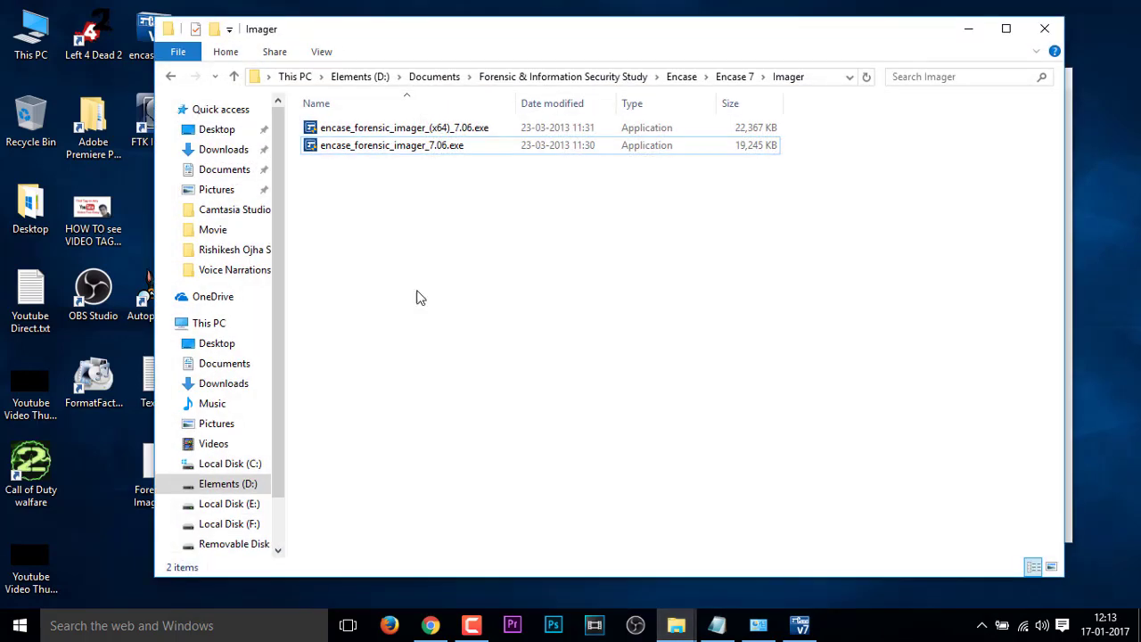
{"action": "left_click", "coordinate": [407, 146]}
{"action": "left_click", "coordinate": [420, 123]}
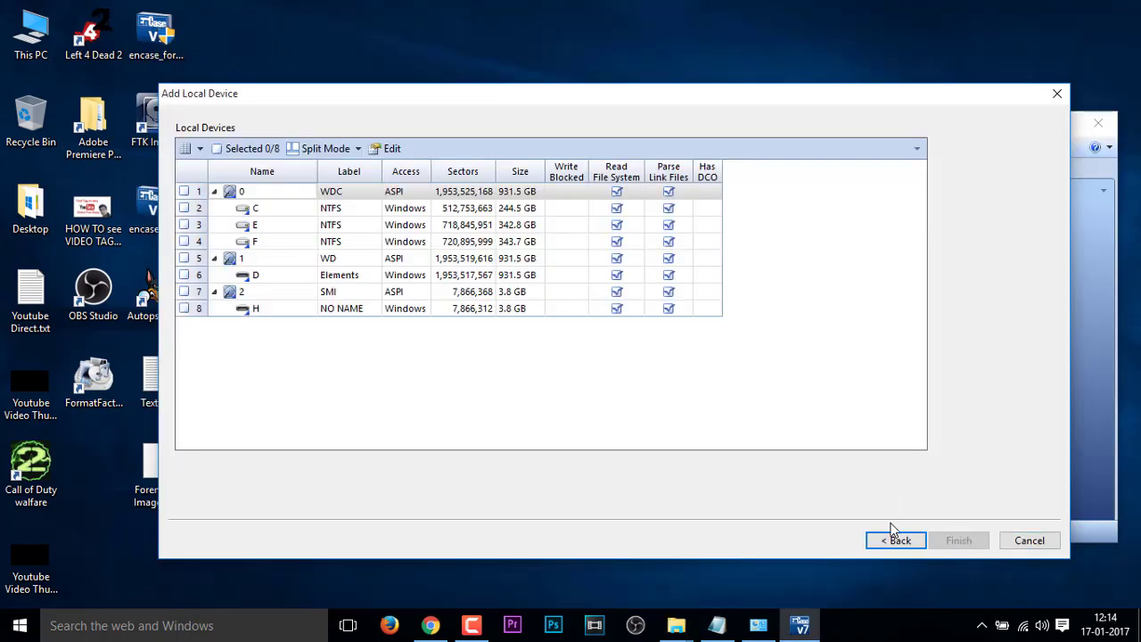
- Review the Add Local Device page with all options cleared, and add only physical disk 2 (SMI) from the Local Devices list as evidence
{"action": "left_click", "coordinate": [896, 540]}
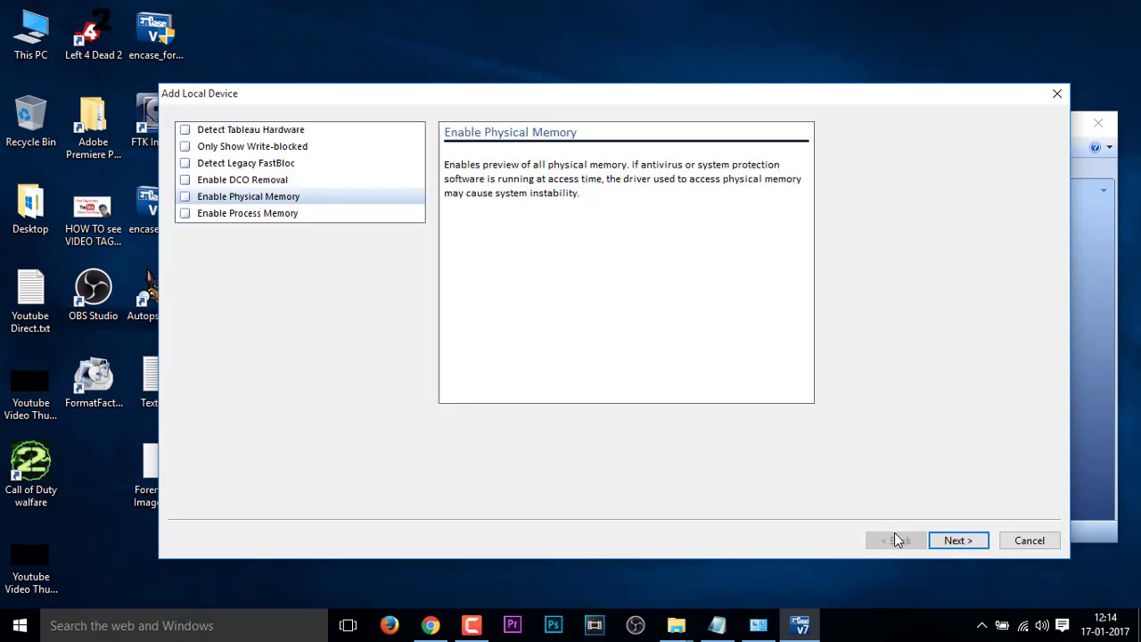
{"action": "left_click", "coordinate": [952, 542]}
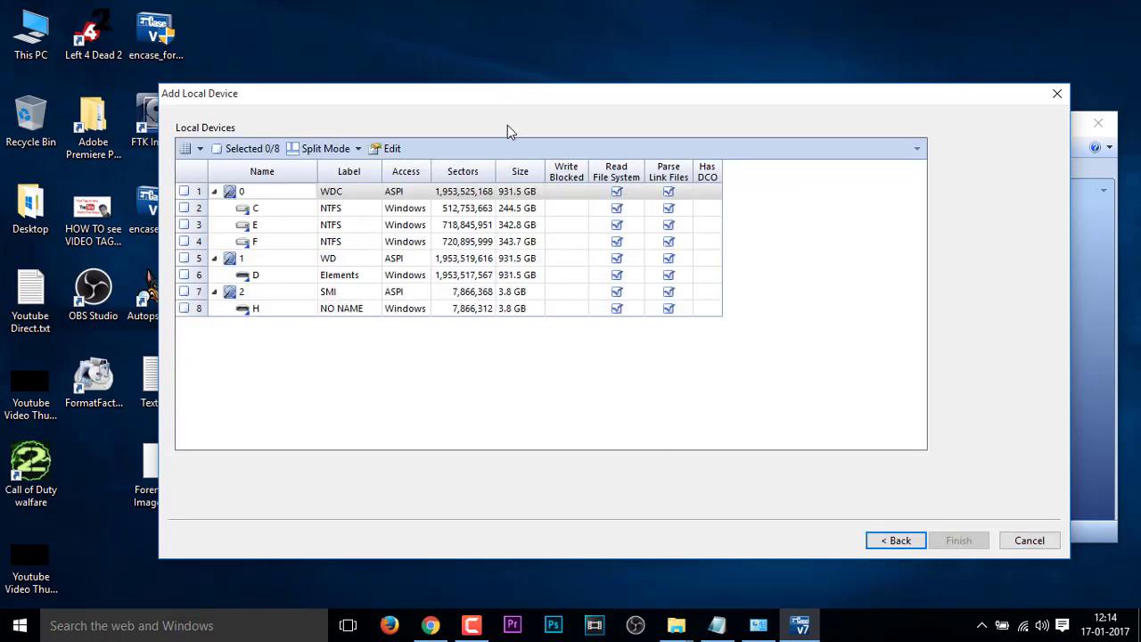
{"action": "left_click_drag", "start_coordinate": [517, 89], "coordinate": [543, 57]}
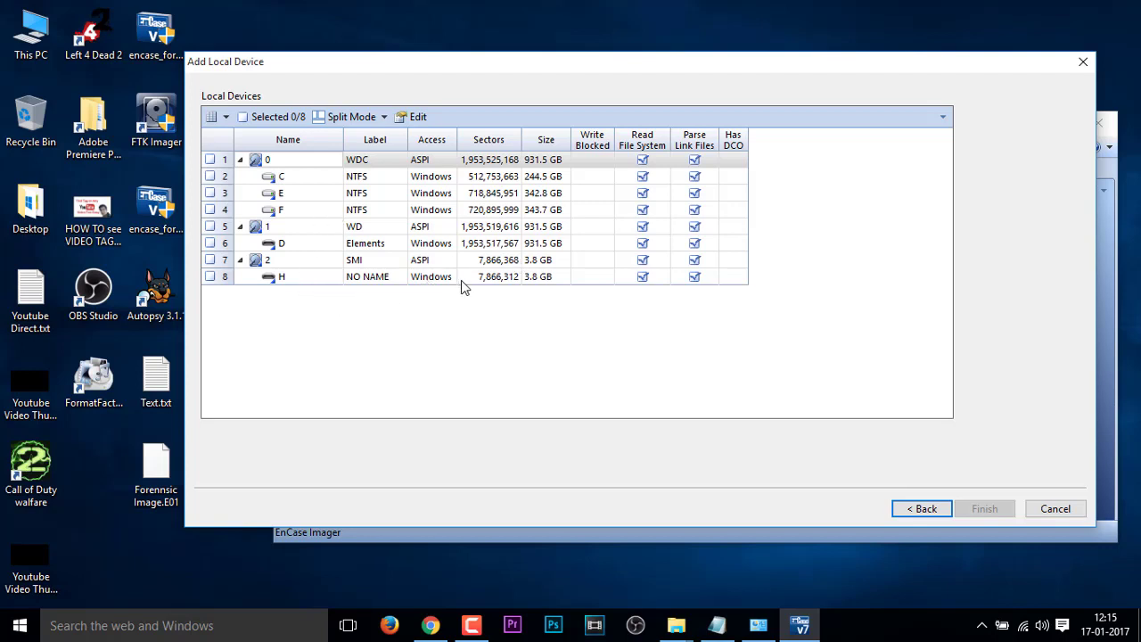
{"action": "left_click", "coordinate": [210, 260]}
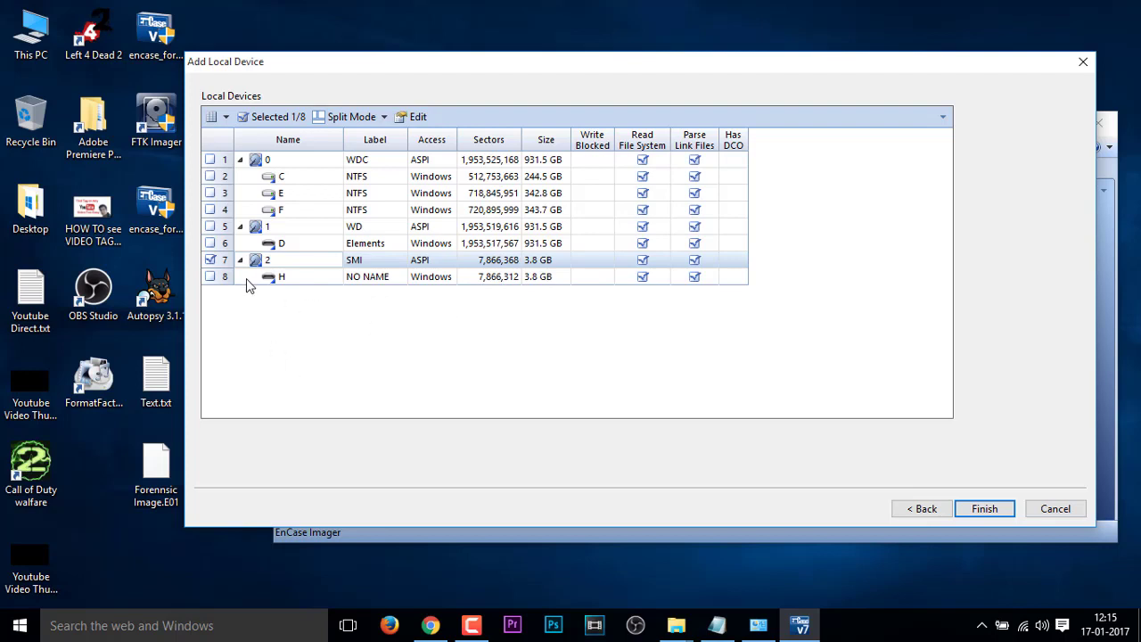
{"action": "left_click", "coordinate": [975, 510]}
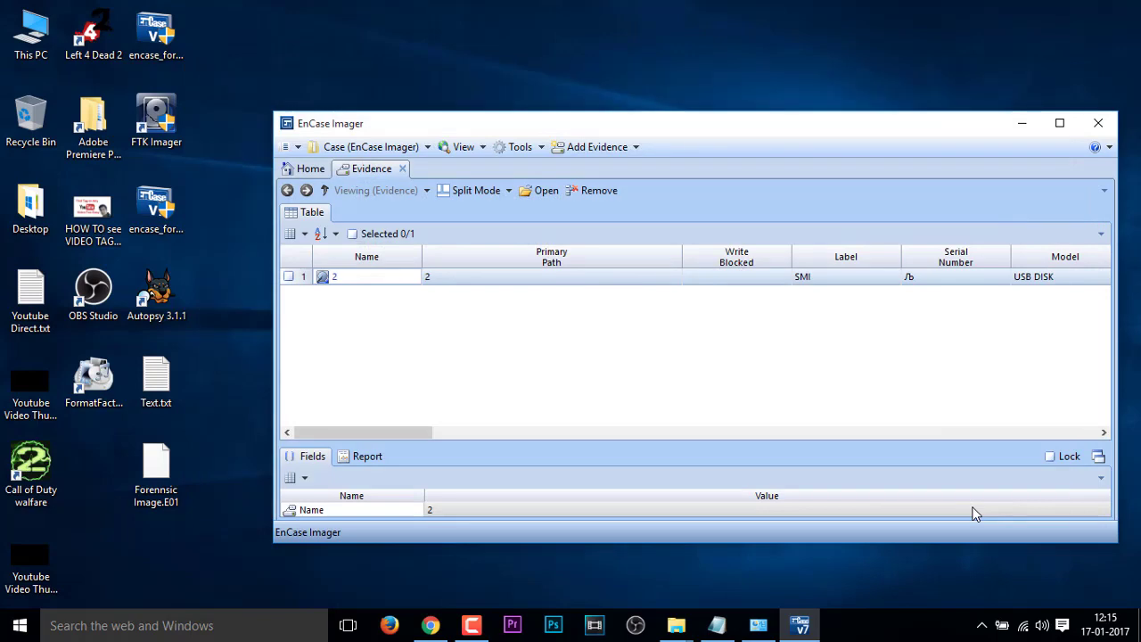
- Maximize EnCase Imager, open evidence device 2 and view the contents of the Tron Legacy folder on its C volume
{"action": "double_click", "coordinate": [552, 128]}
{"action": "left_click", "coordinate": [187, 161]}
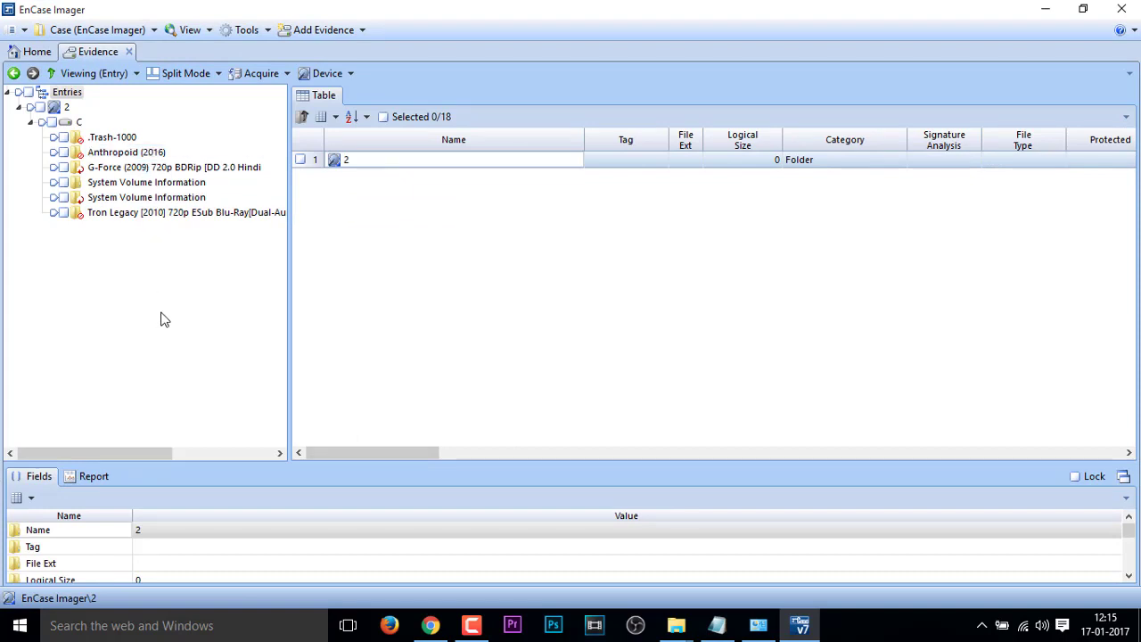
{"action": "left_click", "coordinate": [162, 214]}
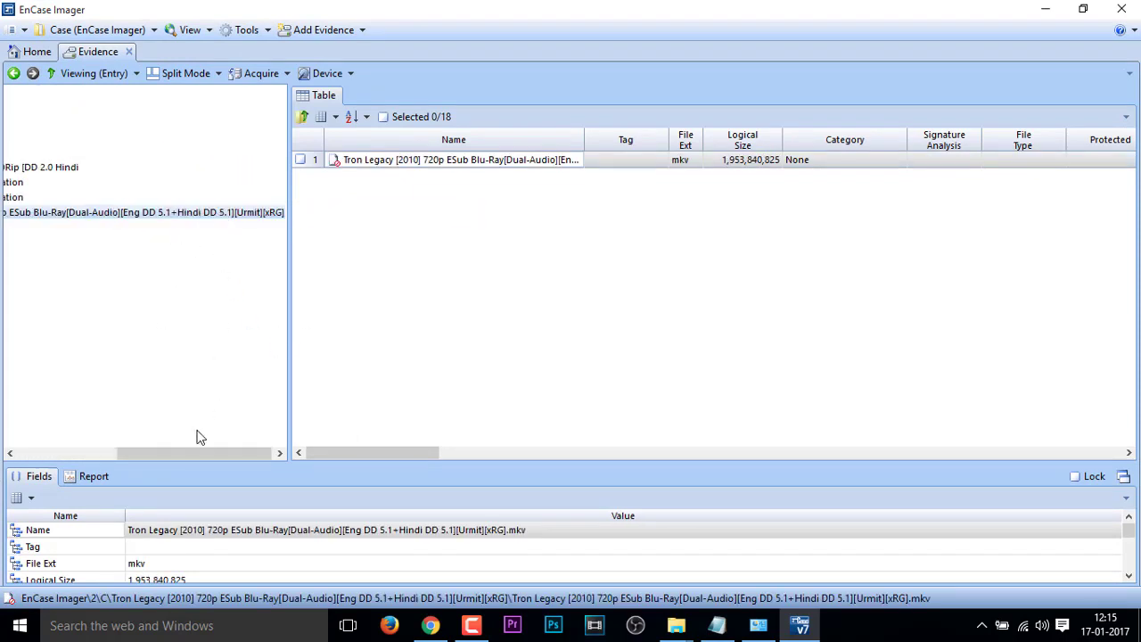
{"action": "left_click_drag", "start_coordinate": [198, 453], "coordinate": [107, 453]}
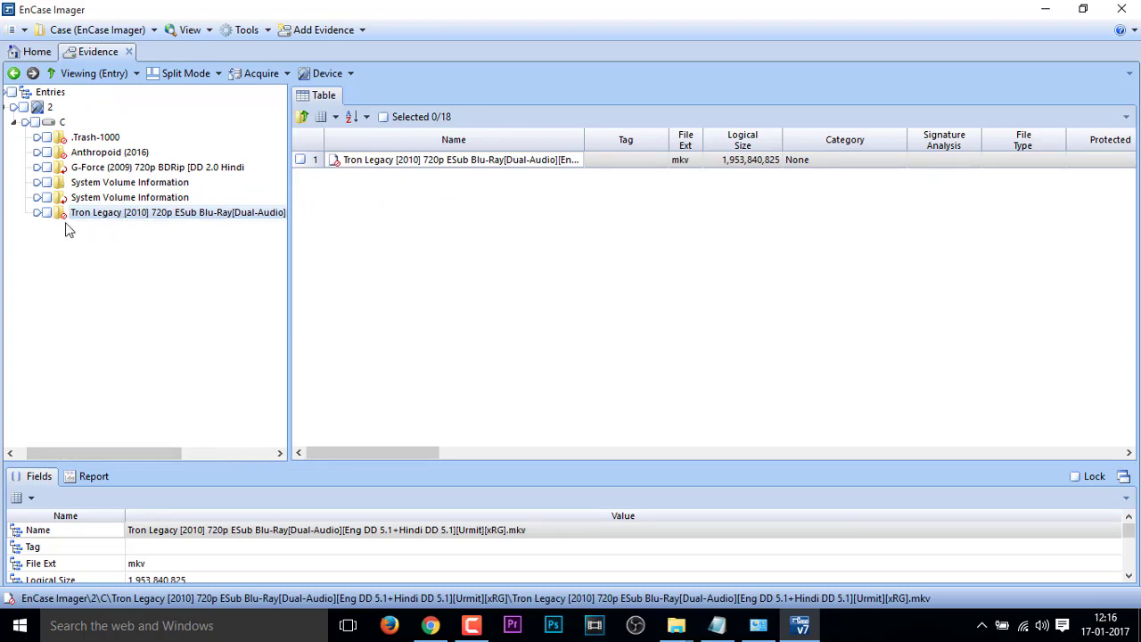
- Mark the Tron Legacy folder on volume C as selected and review the acquire and device commands available for its mkv file
{"action": "left_click", "coordinate": [45, 213]}
{"action": "left_click_drag", "start_coordinate": [418, 456], "coordinate": [376, 463]}
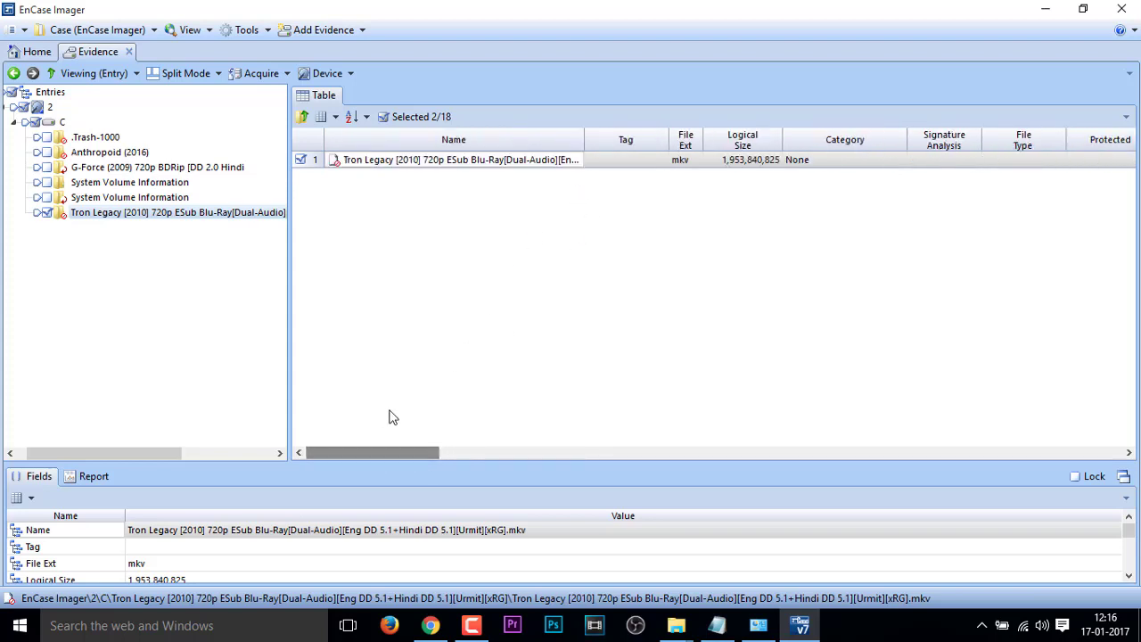
{"action": "left_click_drag", "start_coordinate": [173, 459], "coordinate": [145, 451]}
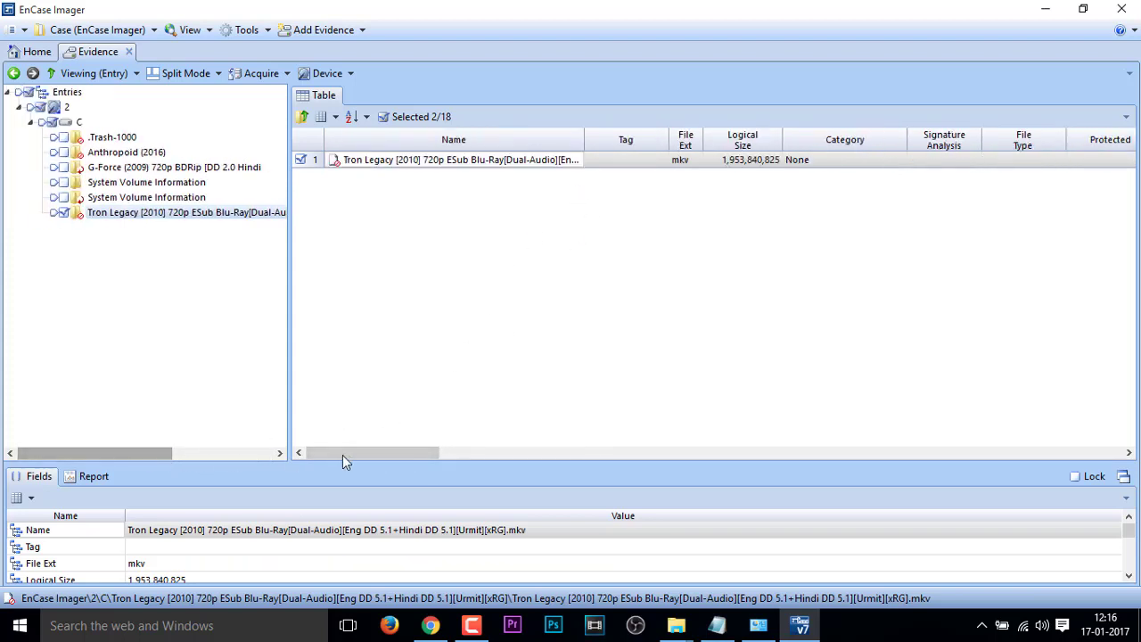
{"action": "right_click", "coordinate": [394, 160]}
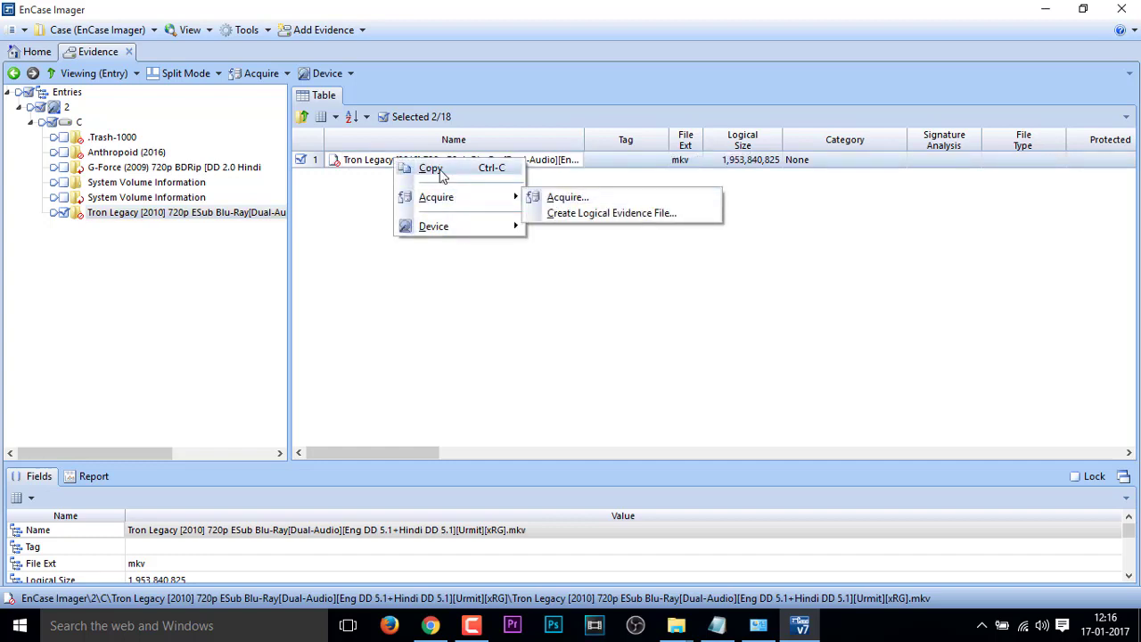
{"action": "mouse_move", "coordinate": [456, 227]}
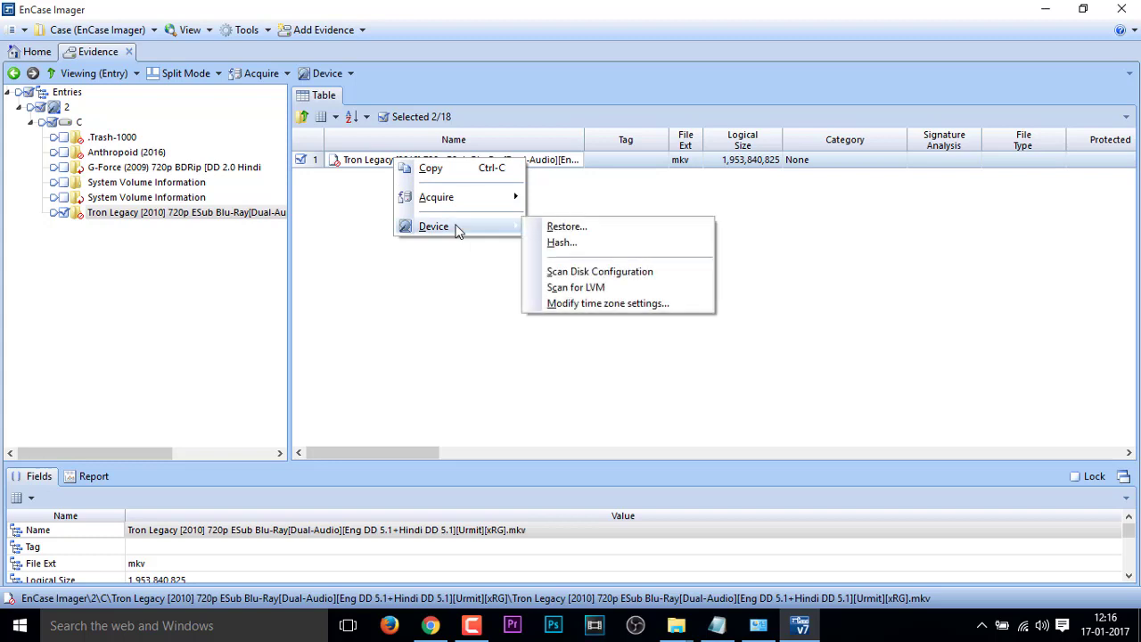
{"action": "left_click", "coordinate": [147, 183]}
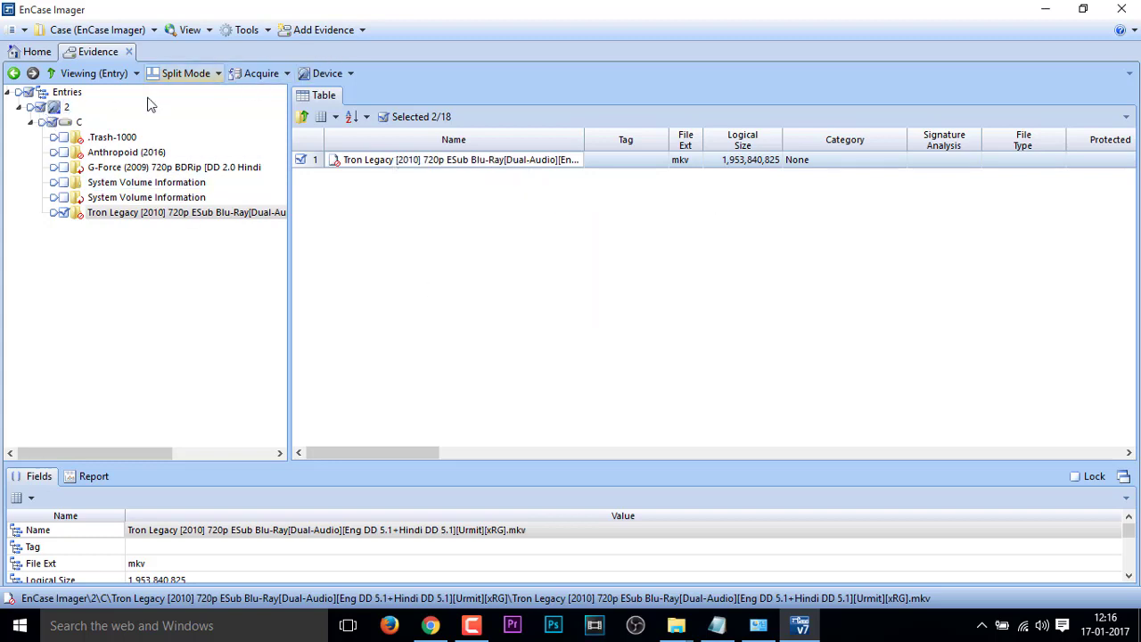
- Start acquiring the whole evidence device 2 and name the acquisition 4GB Pendrive Imaging Test
{"action": "left_click", "coordinate": [19, 107]}
{"action": "right_click", "coordinate": [61, 107]}
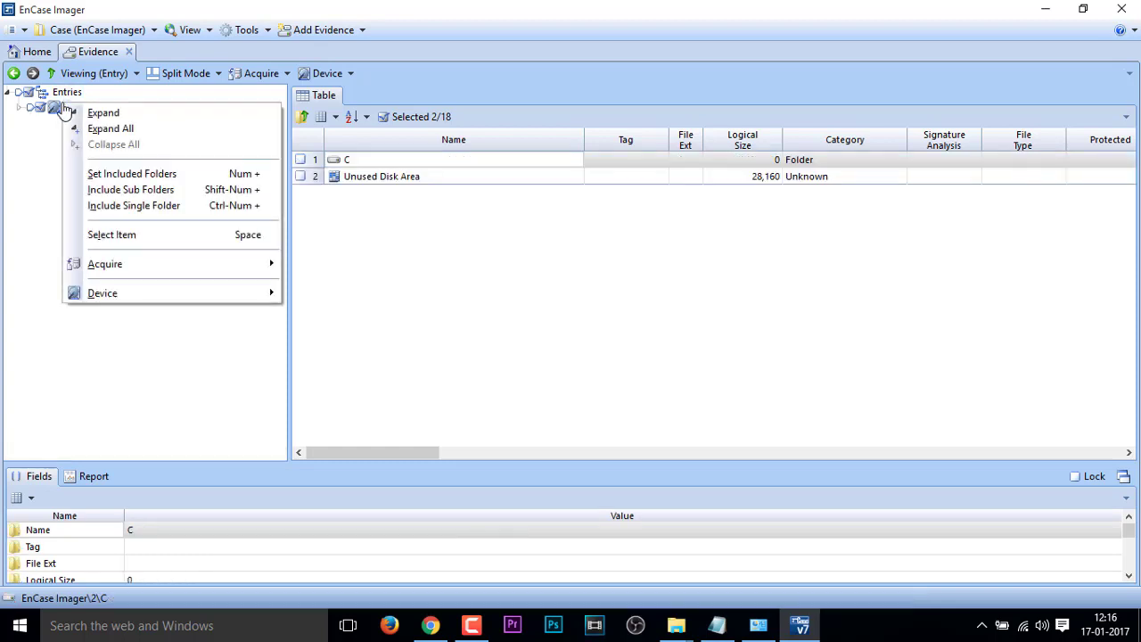
{"action": "mouse_move", "coordinate": [121, 266]}
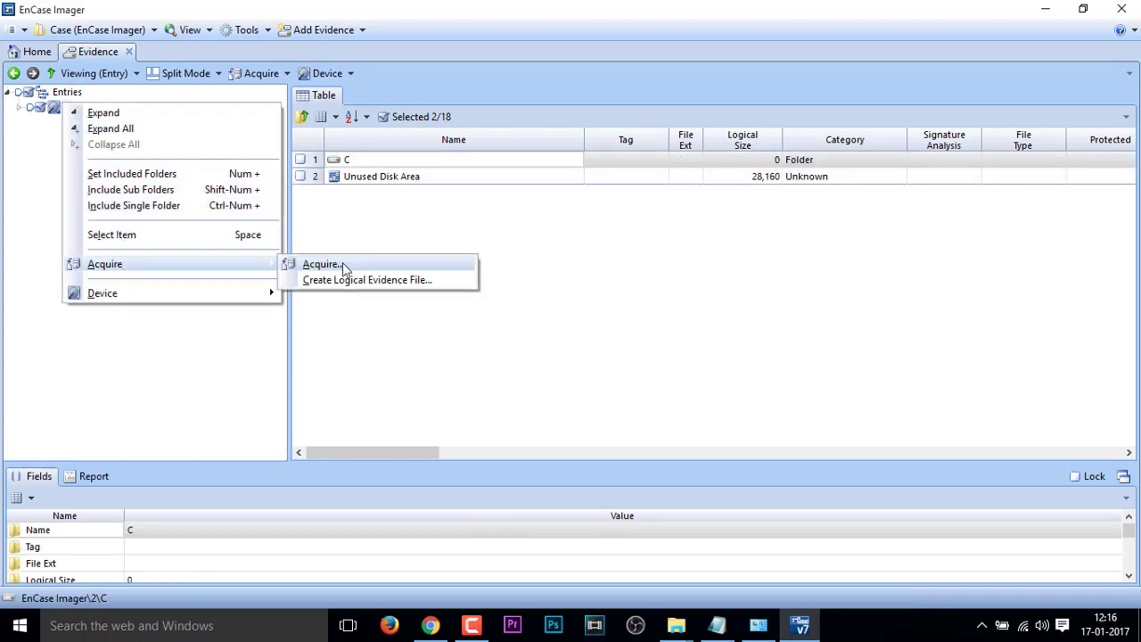
{"action": "left_click", "coordinate": [344, 267]}
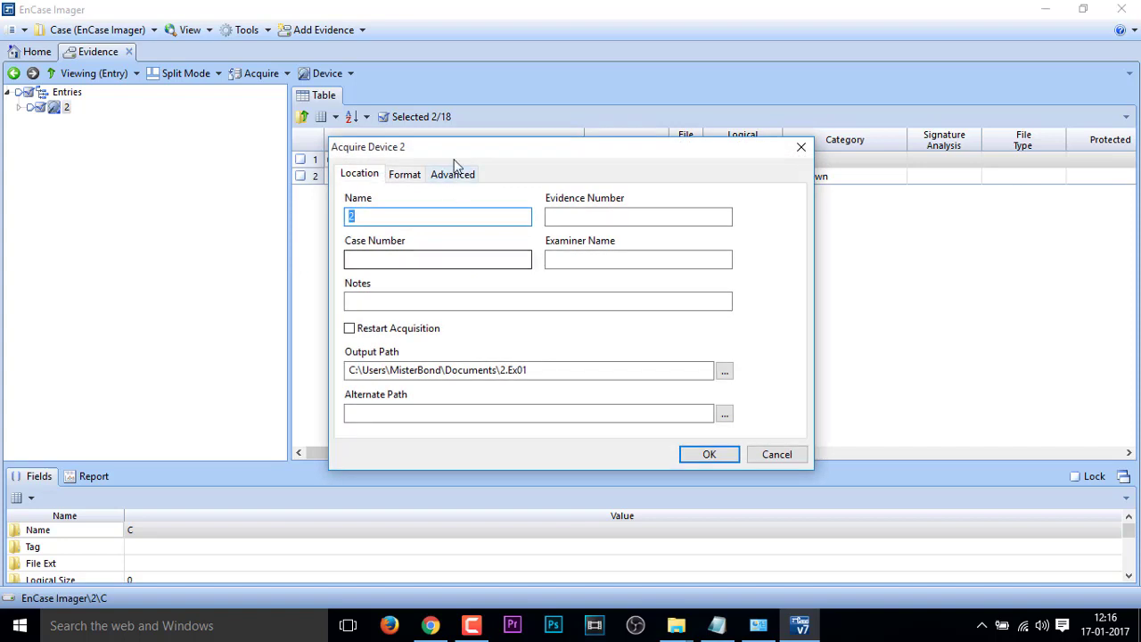
{"action": "left_click_drag", "start_coordinate": [464, 147], "coordinate": [434, 56]}
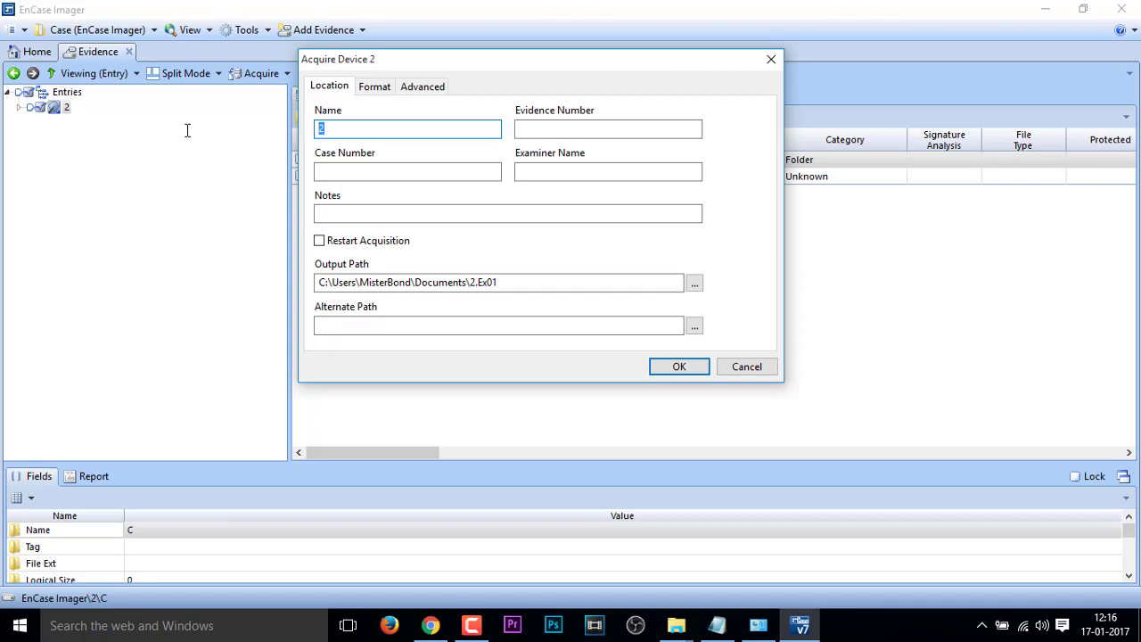
{"action": "type", "text": "4GB Pendri"}
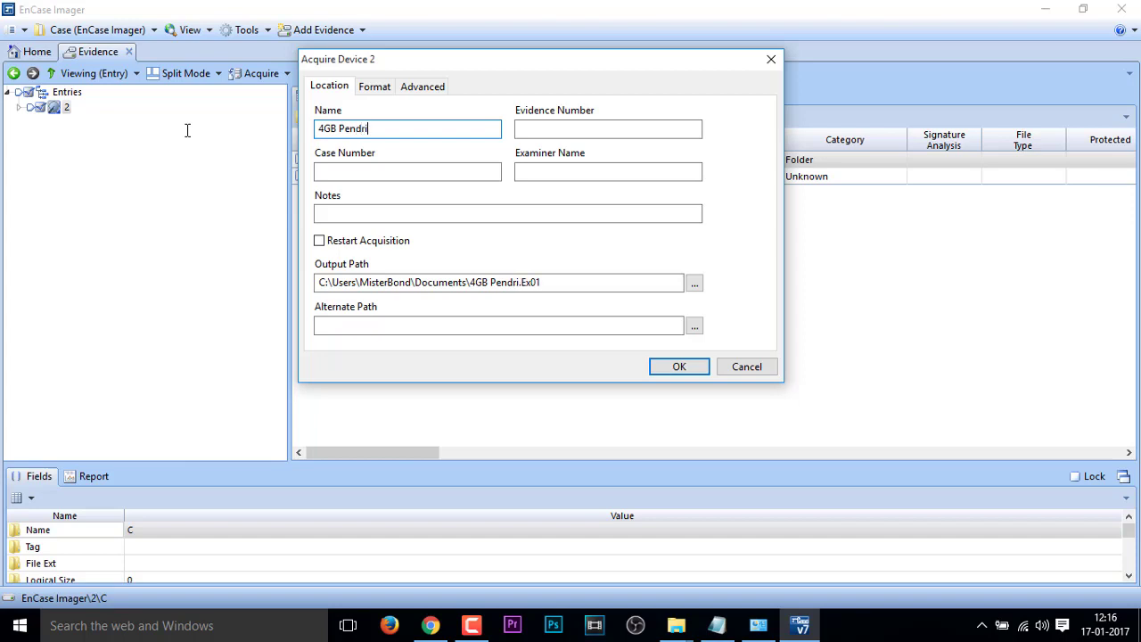
{"action": "type", "text": "ve Imaging Test"}
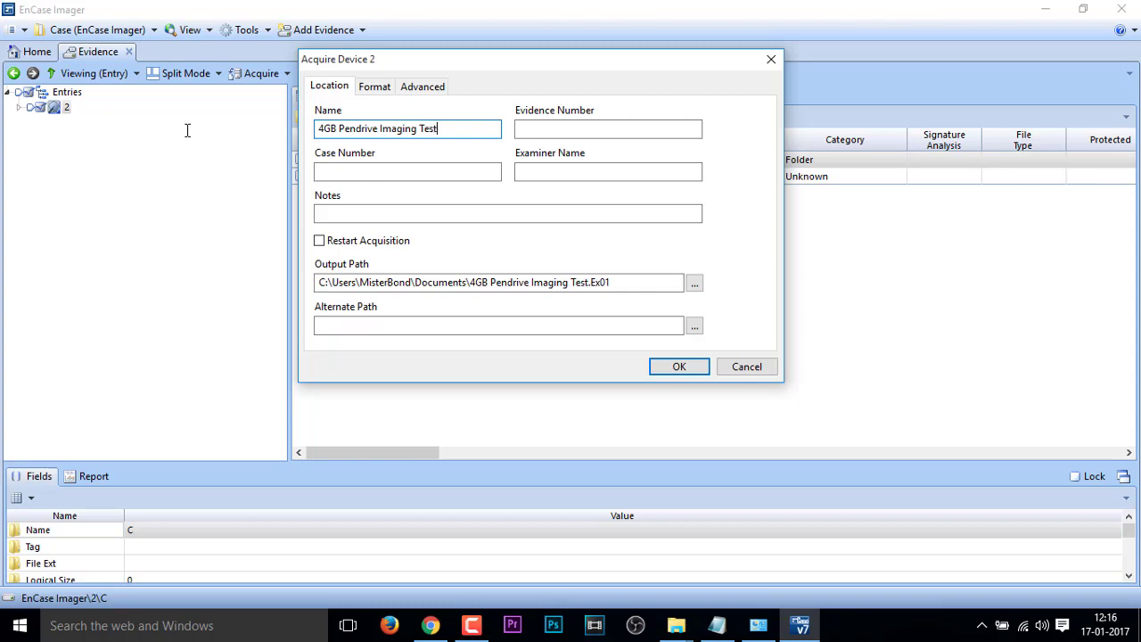
- Enter 007 as both the evidence number and the case number, and fill in the examiner's name
{"action": "left_click", "coordinate": [549, 131]}
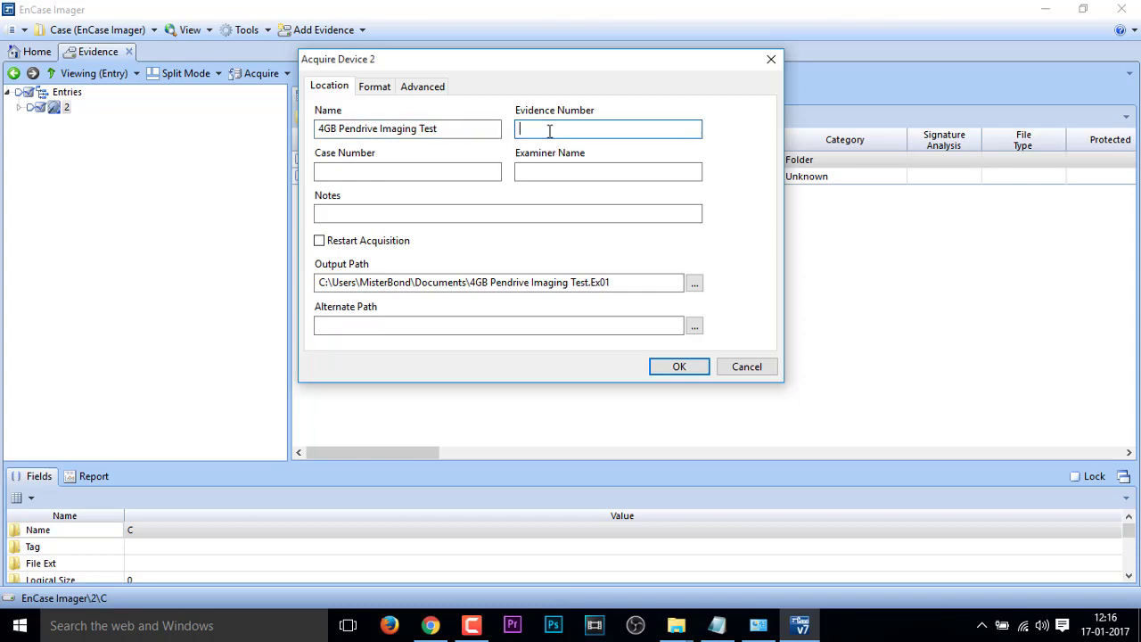
{"action": "type", "text": "007"}
{"action": "left_click", "coordinate": [438, 172]}
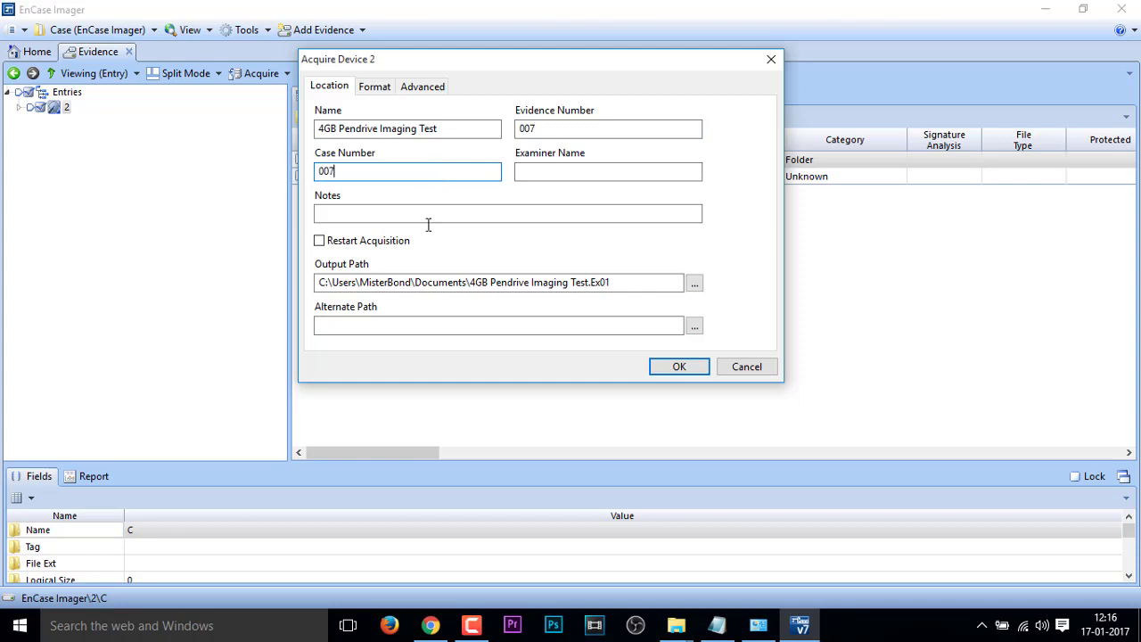
{"action": "left_click", "coordinate": [540, 173]}
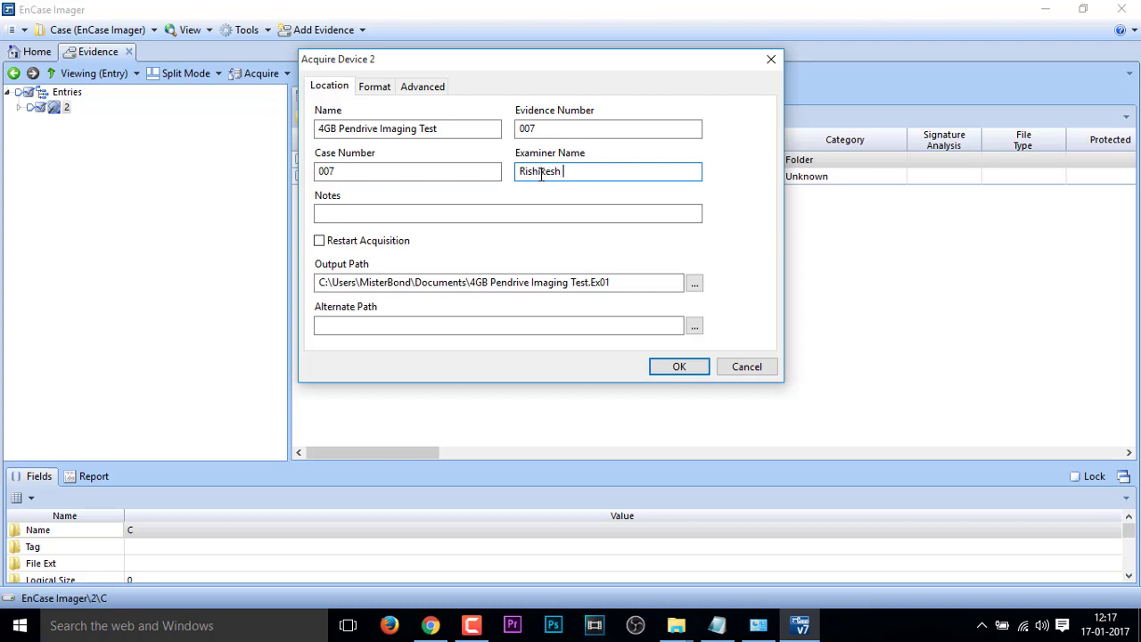
{"action": "type", "text": "Rishikesh Oojha"}
{"action": "left_click", "coordinate": [454, 214]}
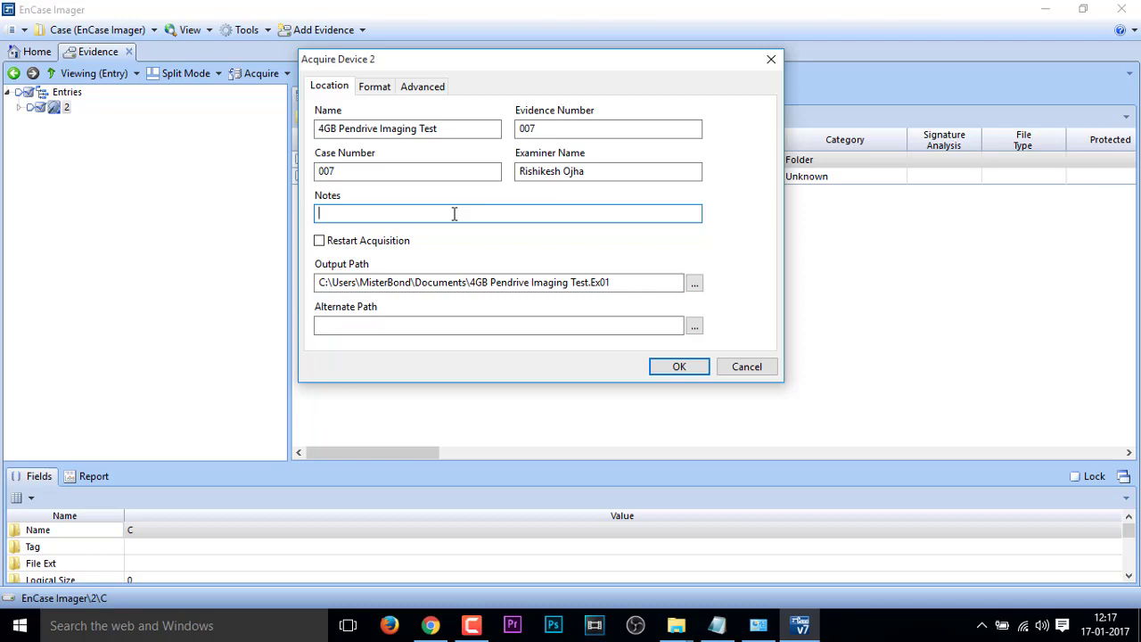
{"action": "left_click_drag", "start_coordinate": [449, 128], "coordinate": [317, 131]}
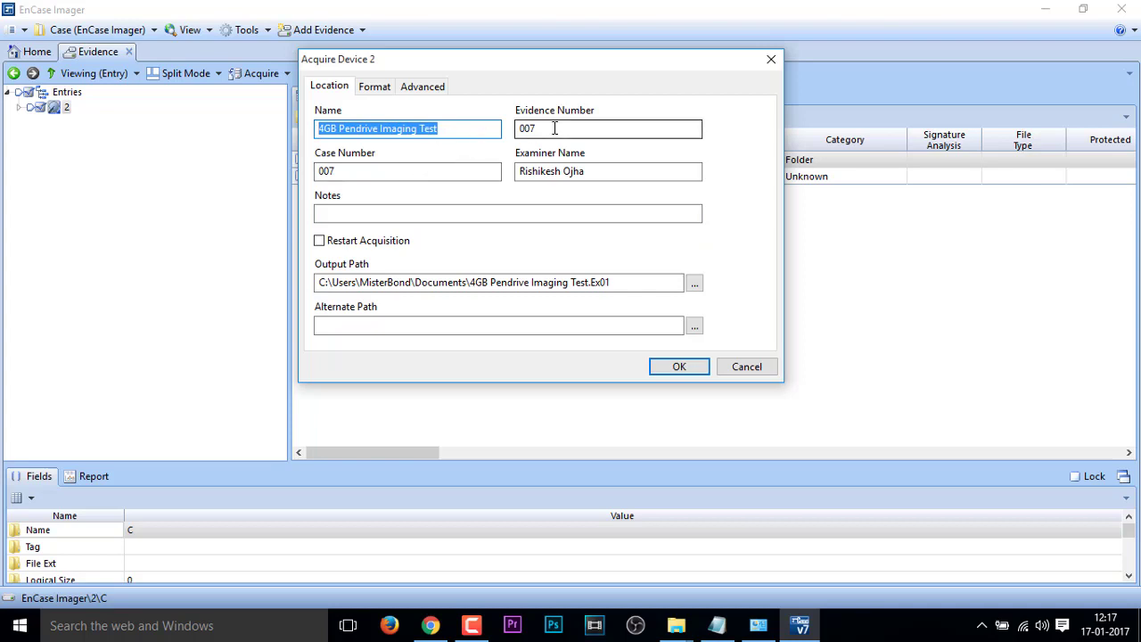
{"action": "left_click_drag", "start_coordinate": [555, 129], "coordinate": [494, 128]}
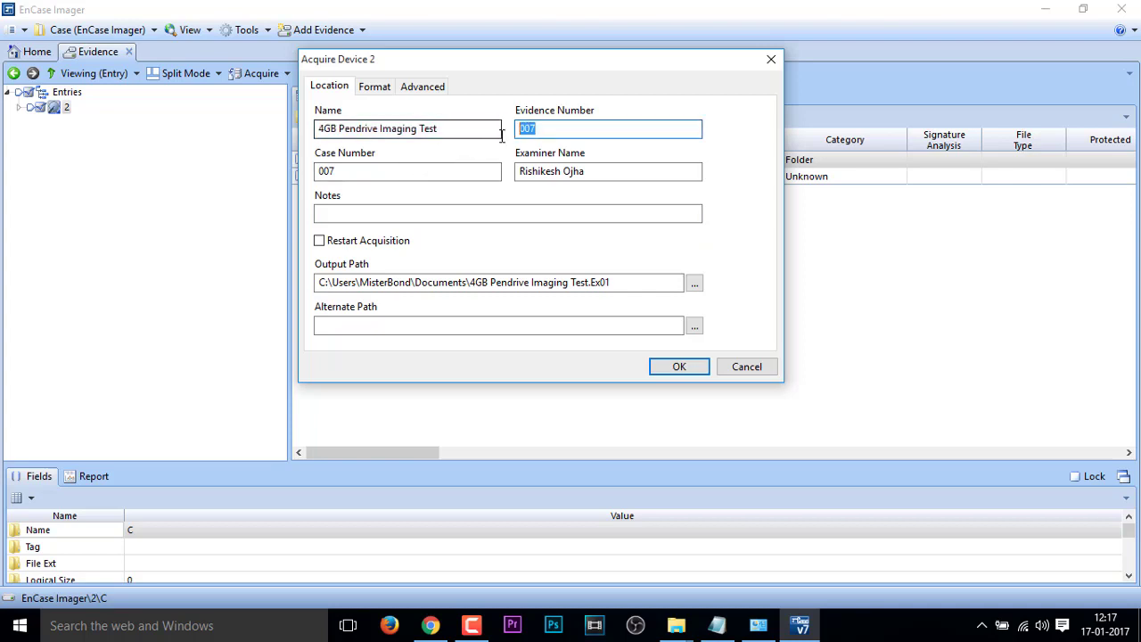
{"action": "left_click", "coordinate": [551, 129]}
{"action": "left_click_drag", "start_coordinate": [558, 128], "coordinate": [505, 126]}
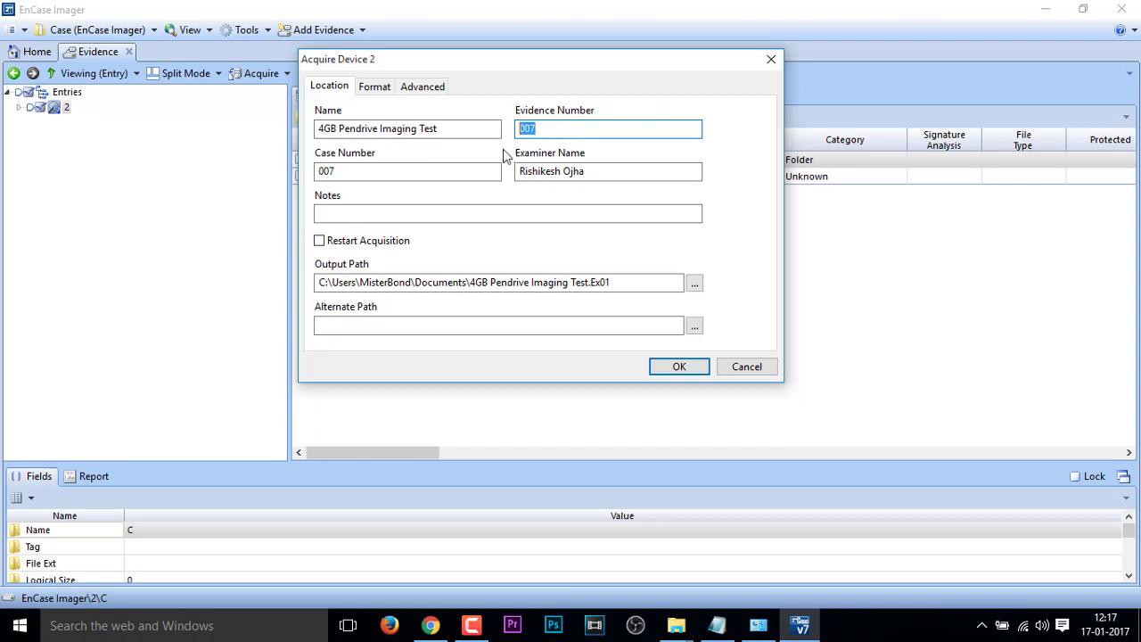
- Replace the acquisition's case number with 17.01.2017LFI
{"action": "left_click_drag", "start_coordinate": [364, 172], "coordinate": [307, 173]}
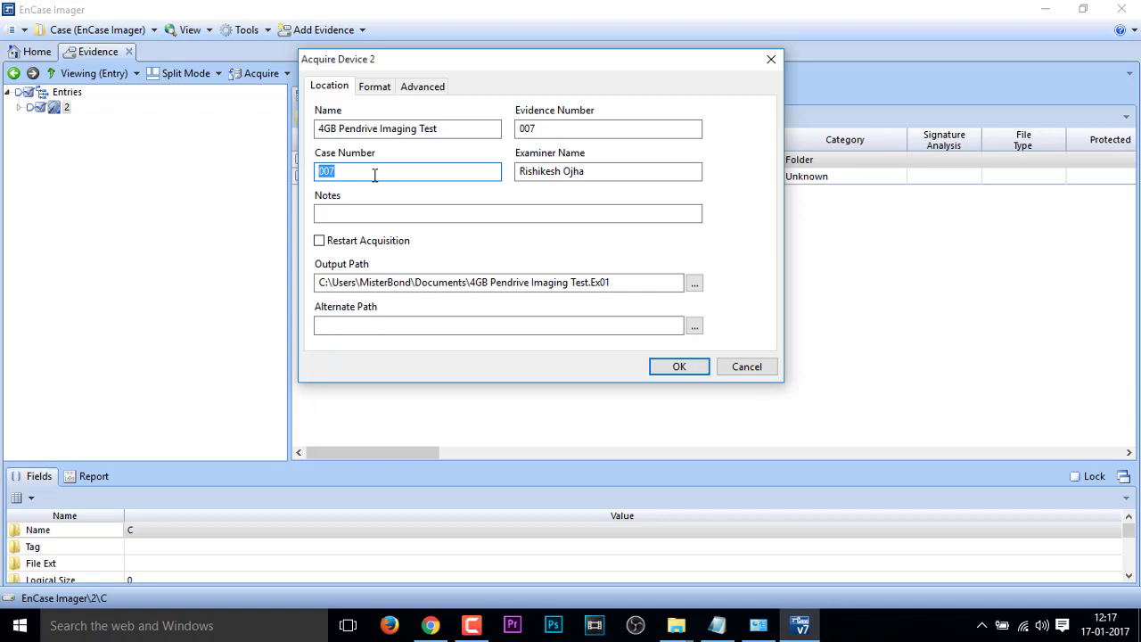
{"action": "type", "text": "17"}
{"action": "type", "text": ".01.20"}
{"action": "type", "text": "orensics Ima"}
{"action": "key", "text": "BackSpace"}
{"action": "key", "text": "BackSpace"}
{"action": "key", "text": "BackSpace"}
{"action": "key", "text": "BackSpace"}
{"action": "key", "text": "BackSpace"}
{"action": "key", "text": "BackSpace"}
{"action": "key", "text": "BackSpace"}
{"action": "key", "text": "BackSpace"}
{"action": "key", "text": "BackSpace"}
{"action": "key", "text": "BackSpace"}
{"action": "key", "text": "BackSpace"}
{"action": "key", "text": "BackSpace"}
{"action": "key", "text": "BackSpace"}
{"action": "key", "text": "BackSpace"}
{"action": "key", "text": "BackSpace"}
{"action": "key", "text": "BackSpace"}
{"action": "key", "text": "BackSpace"}
{"action": "key", "text": "BackSpace"}
{"action": "type", "text": "LPf"}
- Reuse the date from the case number in the notes and complete them as "17.01.2017 Live forensics imaging of 4GB pendrive"
{"action": "left_click", "coordinate": [381, 214]}
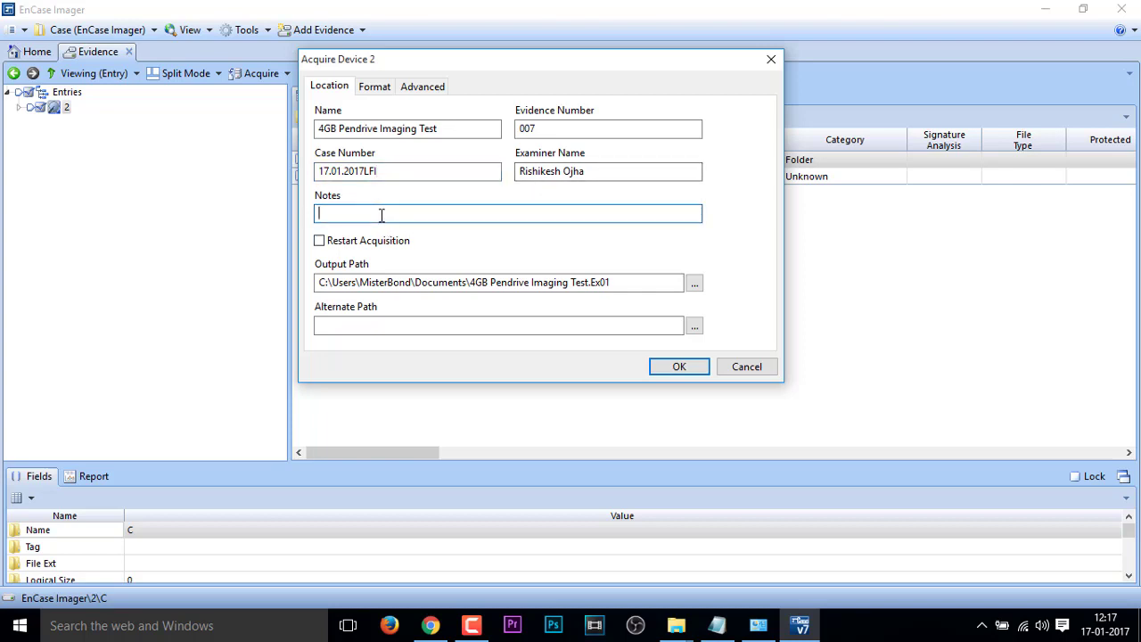
{"action": "double_click", "coordinate": [395, 175]}
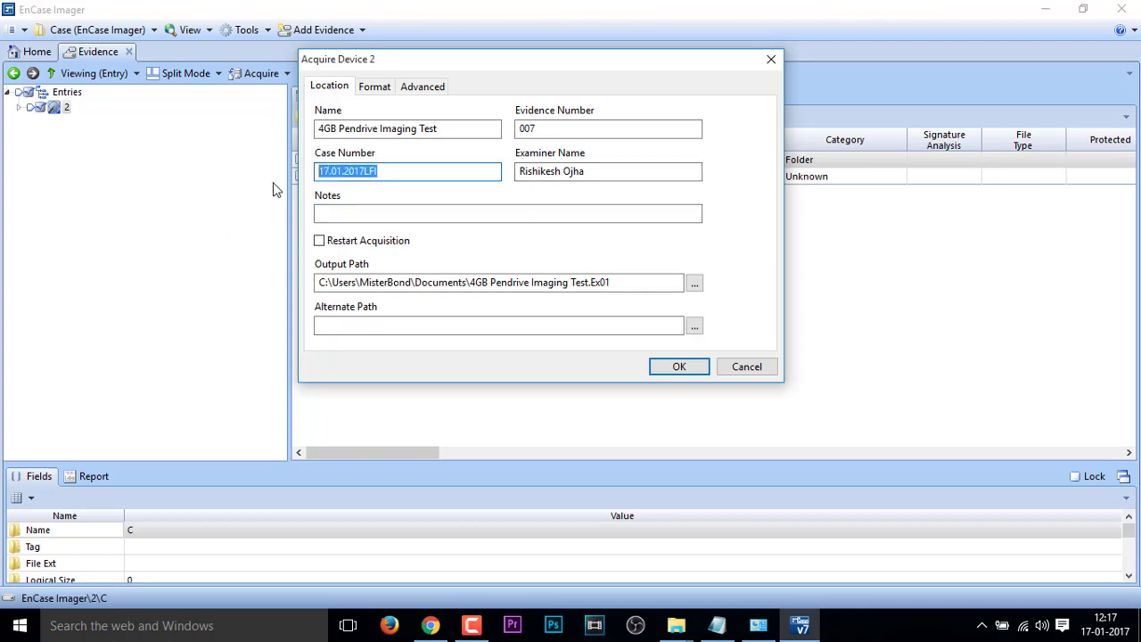
{"action": "key", "text": "ctrl+c"}
{"action": "left_click", "coordinate": [378, 212]}
{"action": "key", "text": "ctrl+v"}
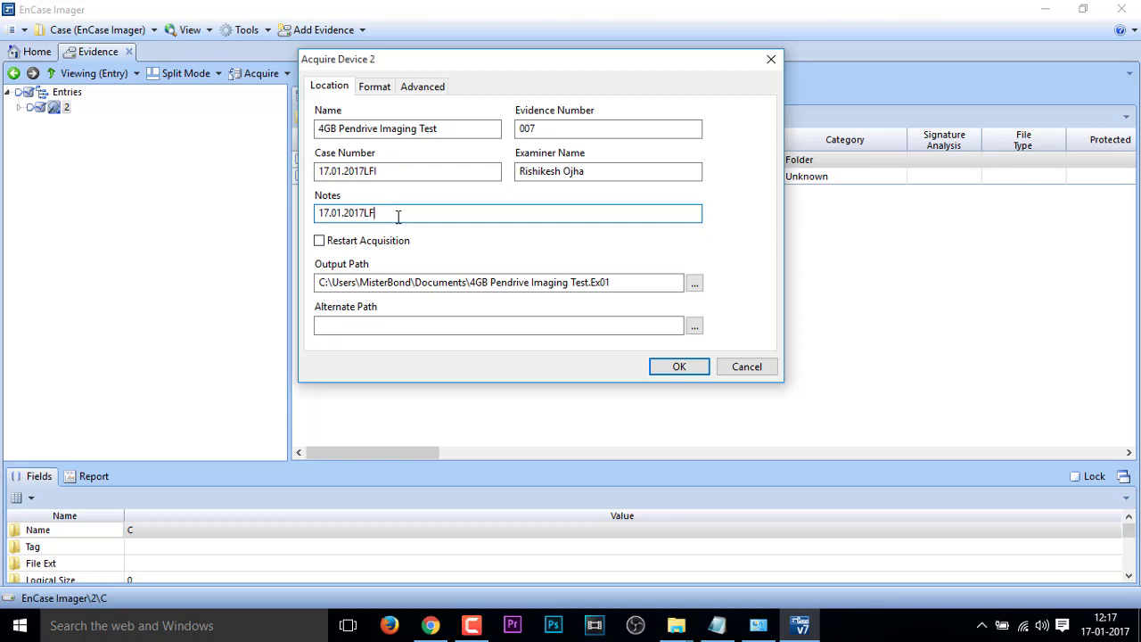
{"action": "key", "text": "BackSpace"}
{"action": "key", "text": "BackSpace"}
{"action": "type", "text": "Live forensics imaging of 4GB pendi"}
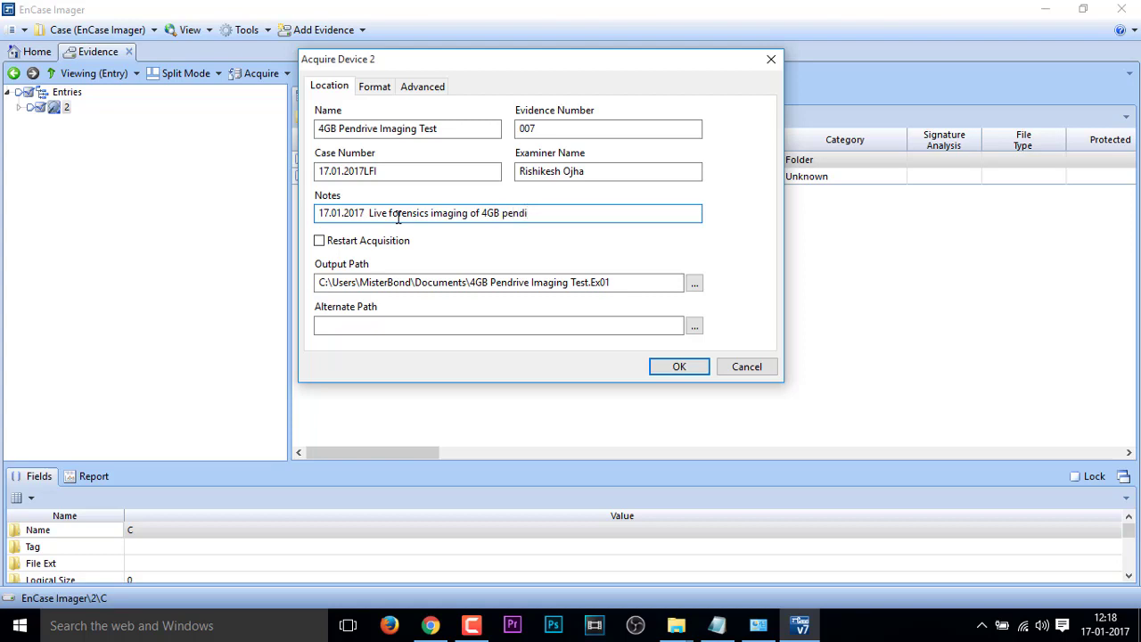
{"action": "key", "text": "BackSpace"}
{"action": "type", "text": "rive"}
{"action": "left_click_drag", "start_coordinate": [565, 215], "coordinate": [366, 215]}
- Set the output path to the Desktop, keeping the file name 4GB Pendrive Imaging Test.Ex01 and the current evidence file type
{"action": "left_click", "coordinate": [334, 283]}
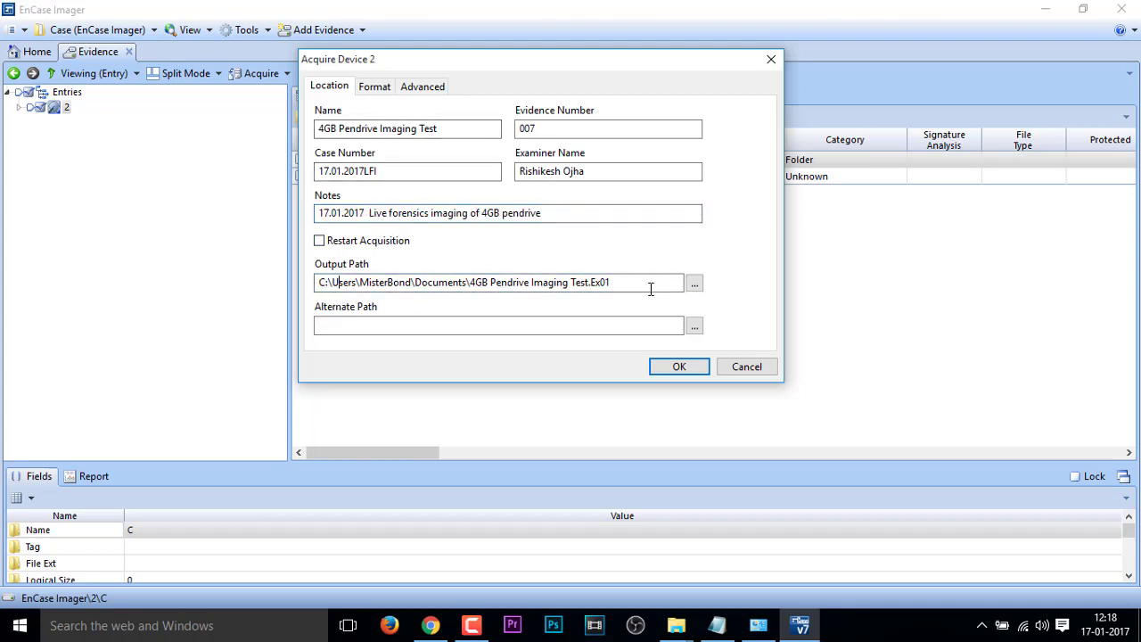
{"action": "left_click", "coordinate": [696, 284]}
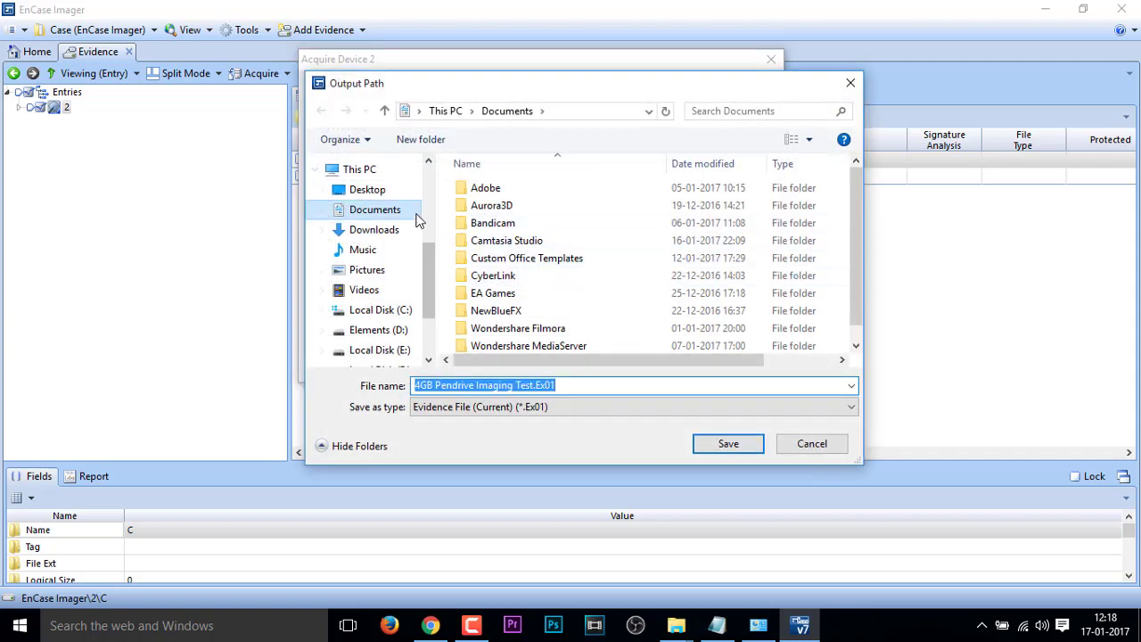
{"action": "scroll", "coordinate": [375, 250], "scroll_direction": "up", "scroll_amount": 5}
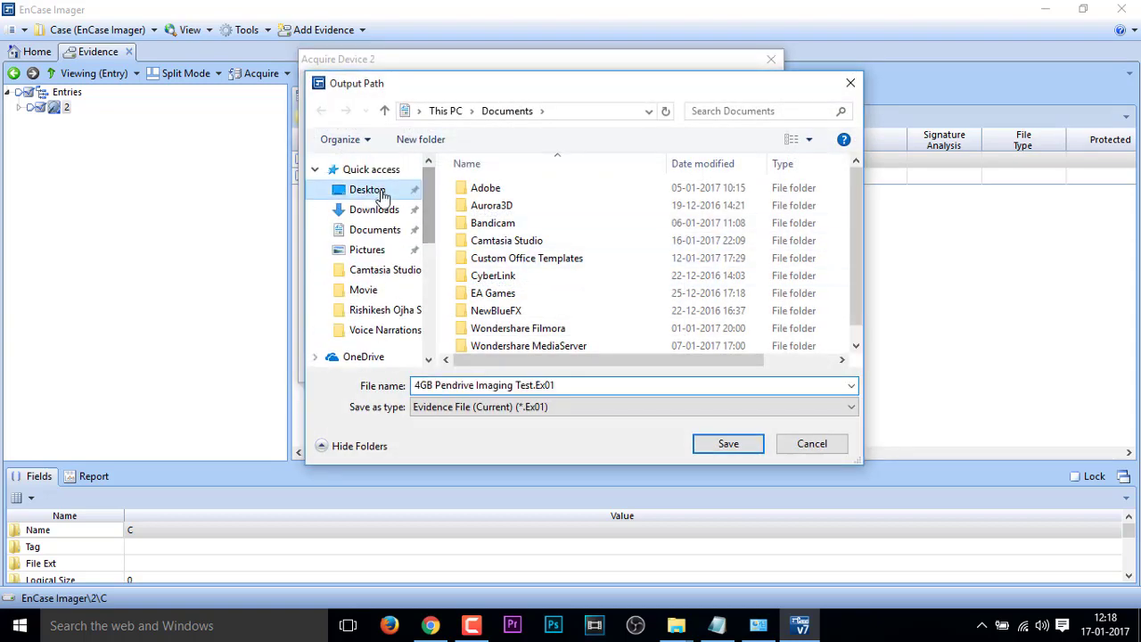
{"action": "left_click", "coordinate": [367, 191]}
{"action": "left_click", "coordinate": [519, 407]}
{"action": "left_click", "coordinate": [519, 407]}
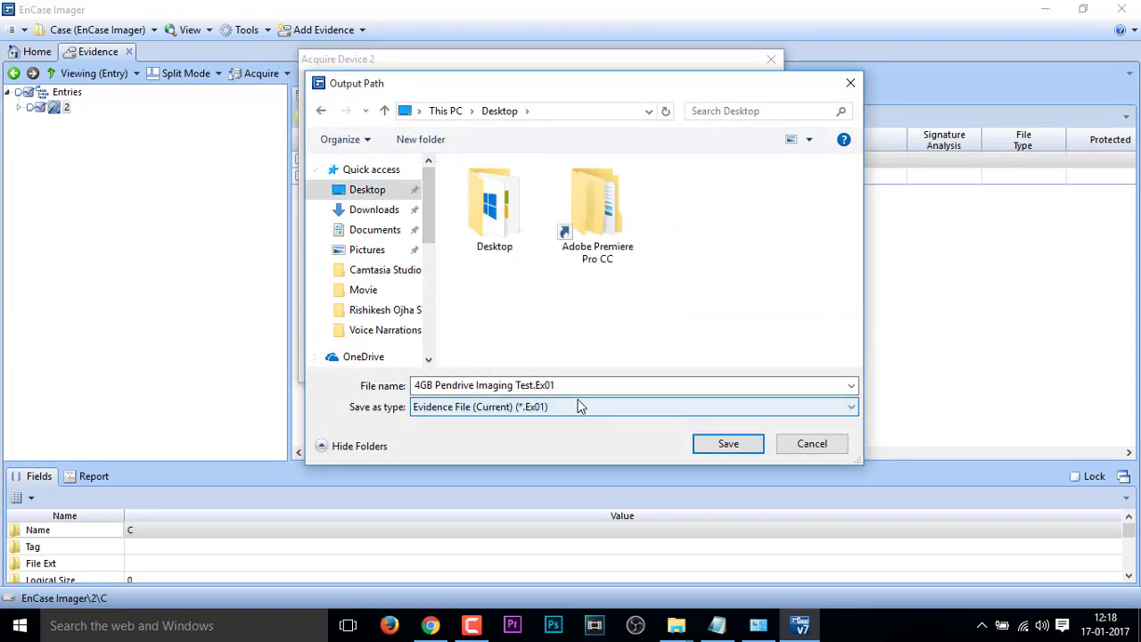
{"action": "left_click", "coordinate": [728, 444]}
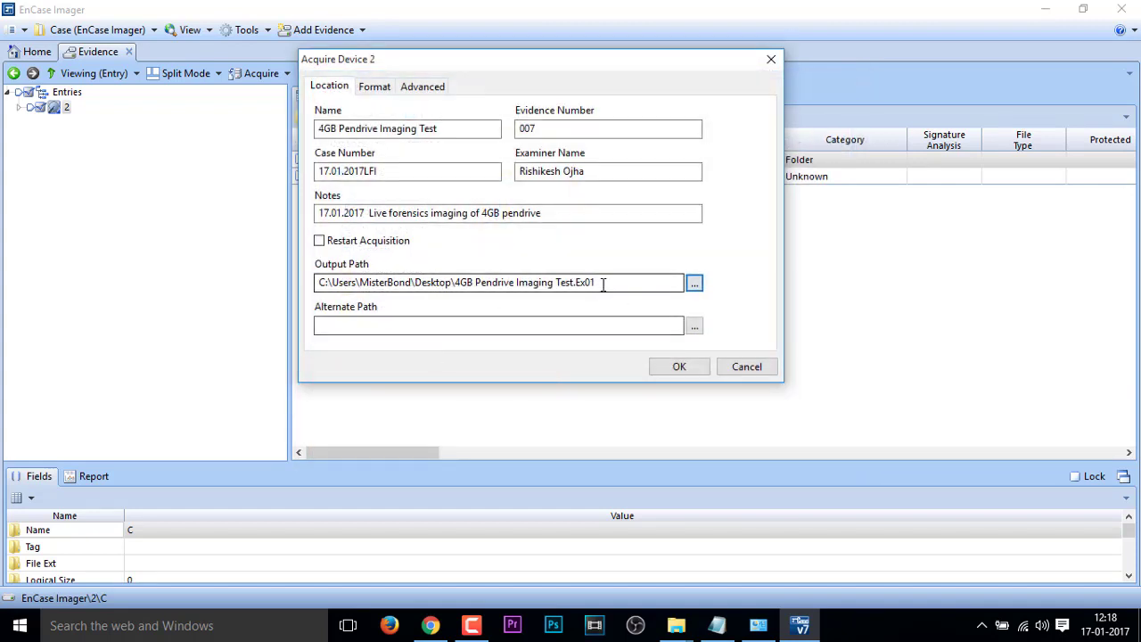
{"action": "left_click_drag", "start_coordinate": [596, 283], "coordinate": [577, 283]}
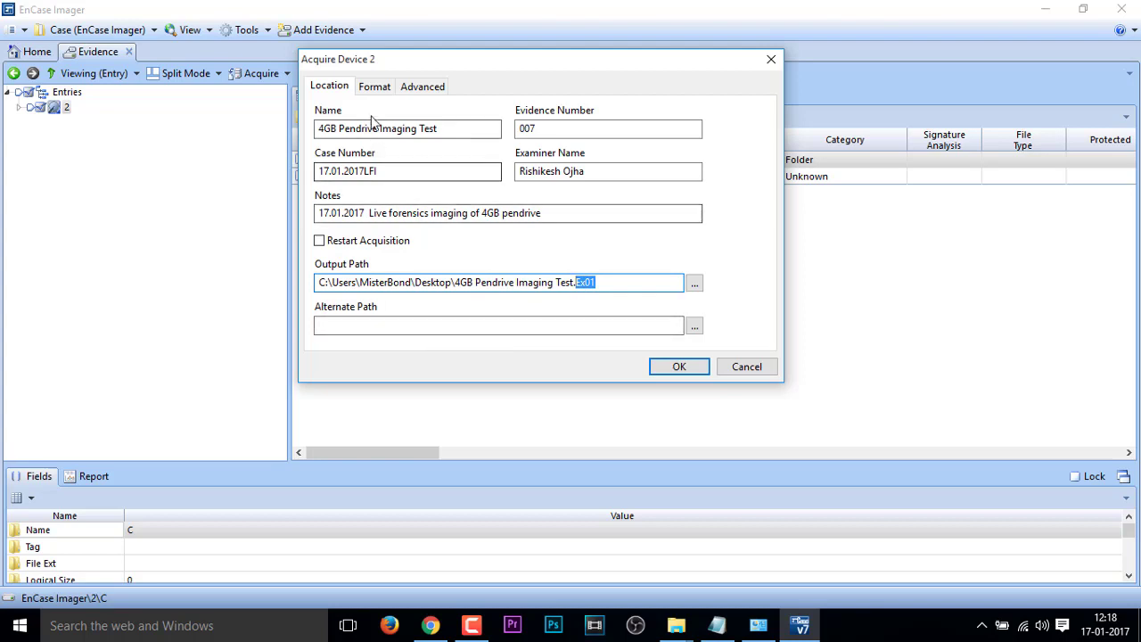
- Try the Legacy (E01) evidence file format to compare its protection options, and return the format to Current (Ex01)
{"action": "left_click", "coordinate": [374, 87]}
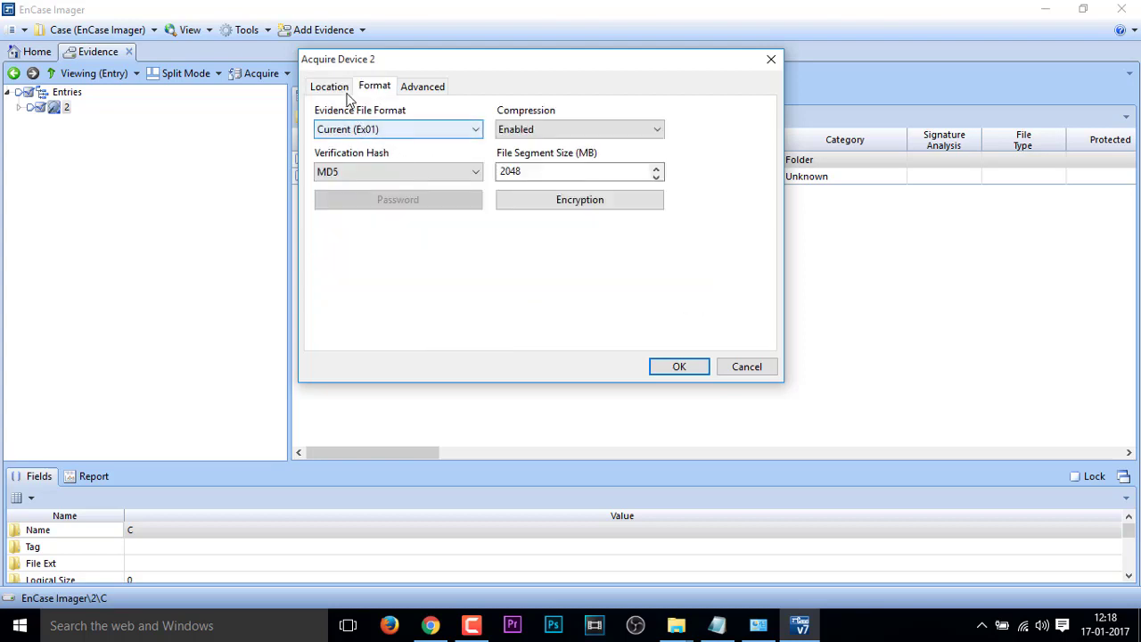
{"action": "left_click", "coordinate": [330, 87]}
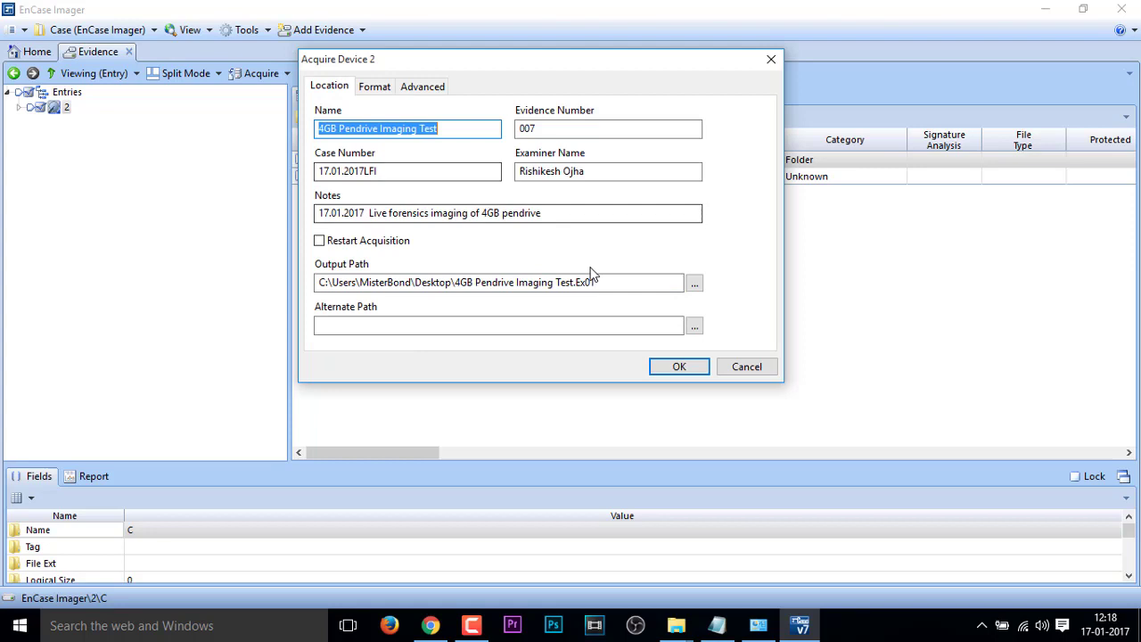
{"action": "left_click", "coordinate": [375, 88]}
{"action": "left_click", "coordinate": [386, 130]}
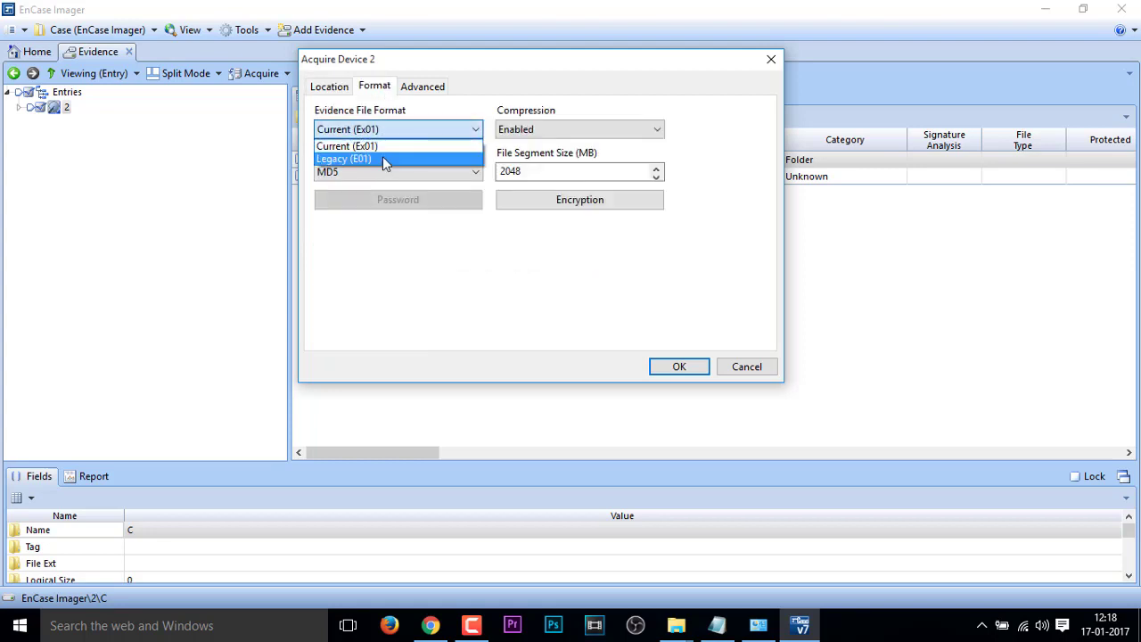
{"action": "left_click", "coordinate": [382, 158]}
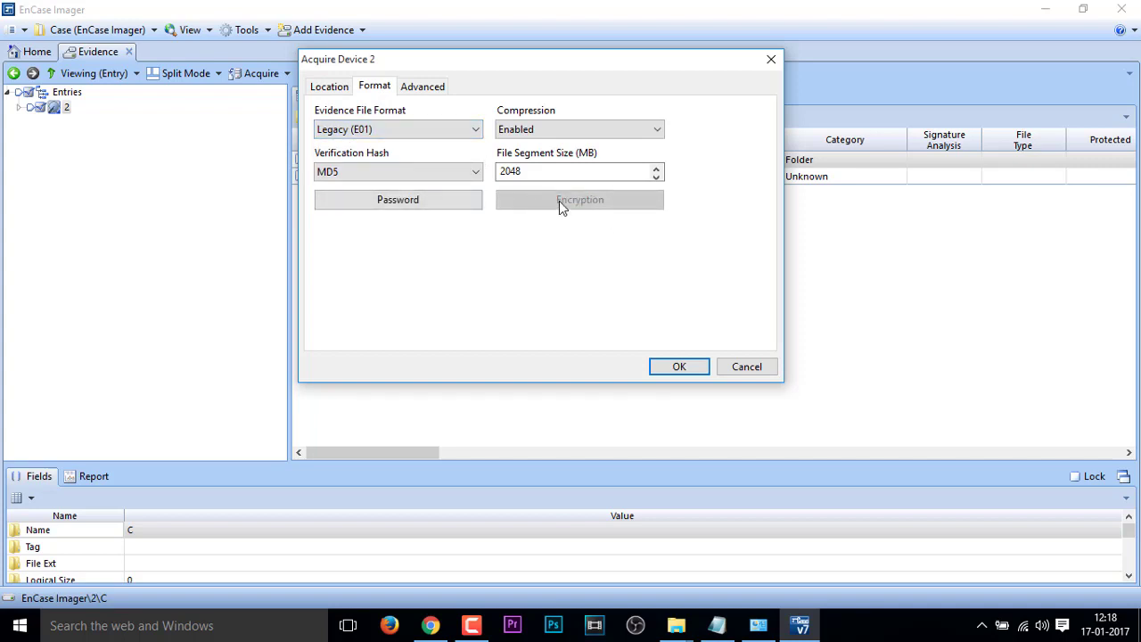
{"action": "left_click", "coordinate": [450, 135]}
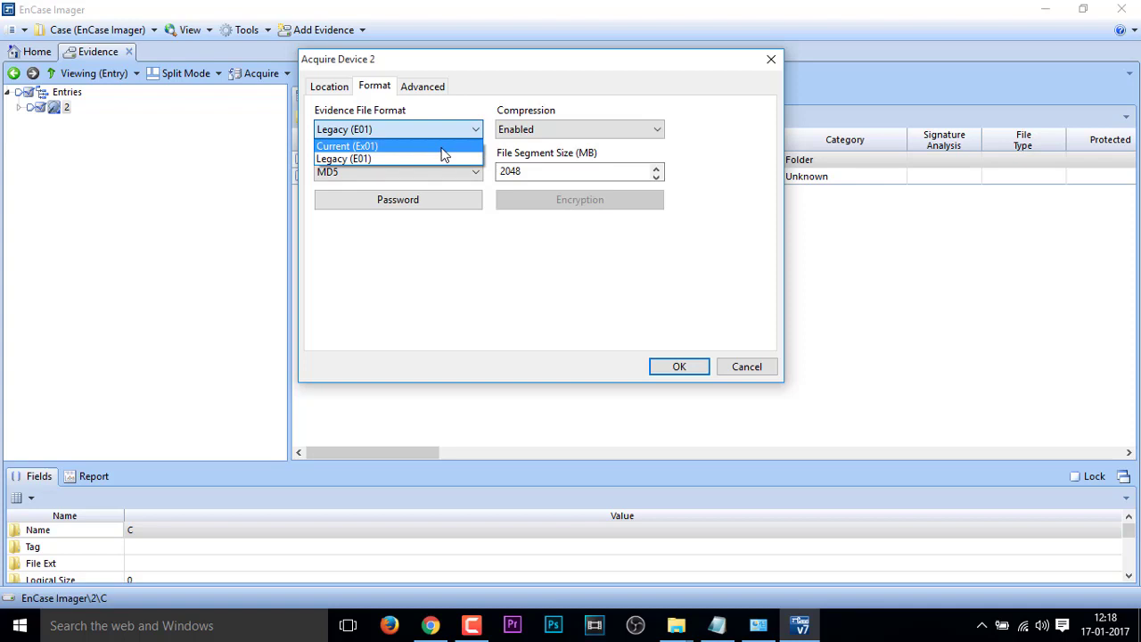
{"action": "left_click", "coordinate": [442, 147]}
- Inspect the encryption options of the Current (Ex01) format without choosing any, and set the evidence file format to Legacy (E01)
{"action": "left_click", "coordinate": [605, 203]}
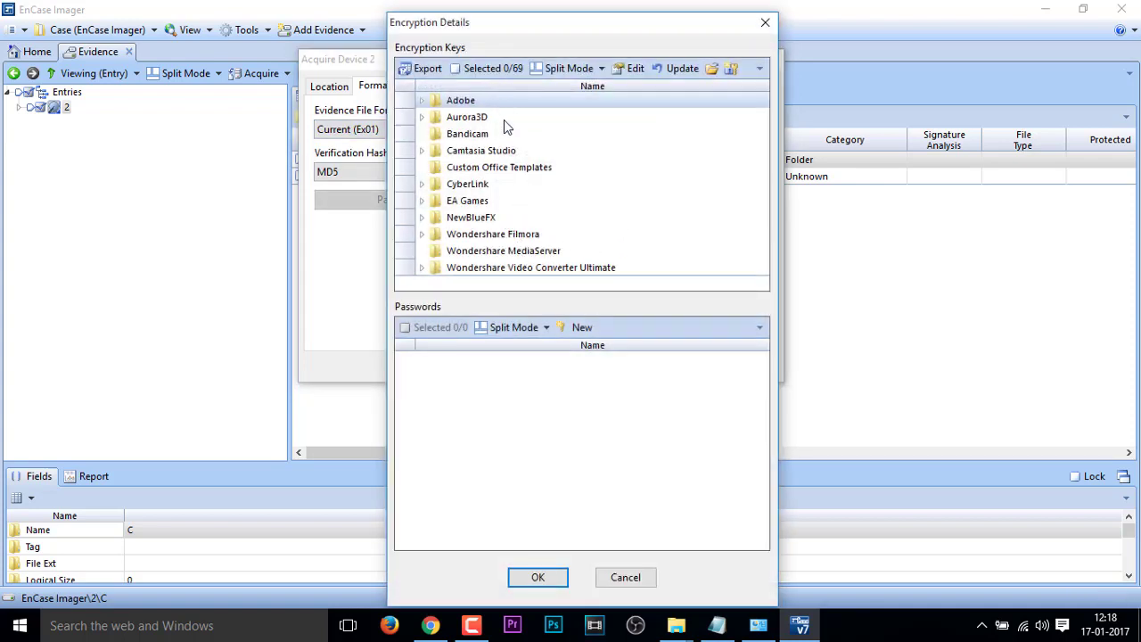
{"action": "left_click", "coordinate": [626, 577]}
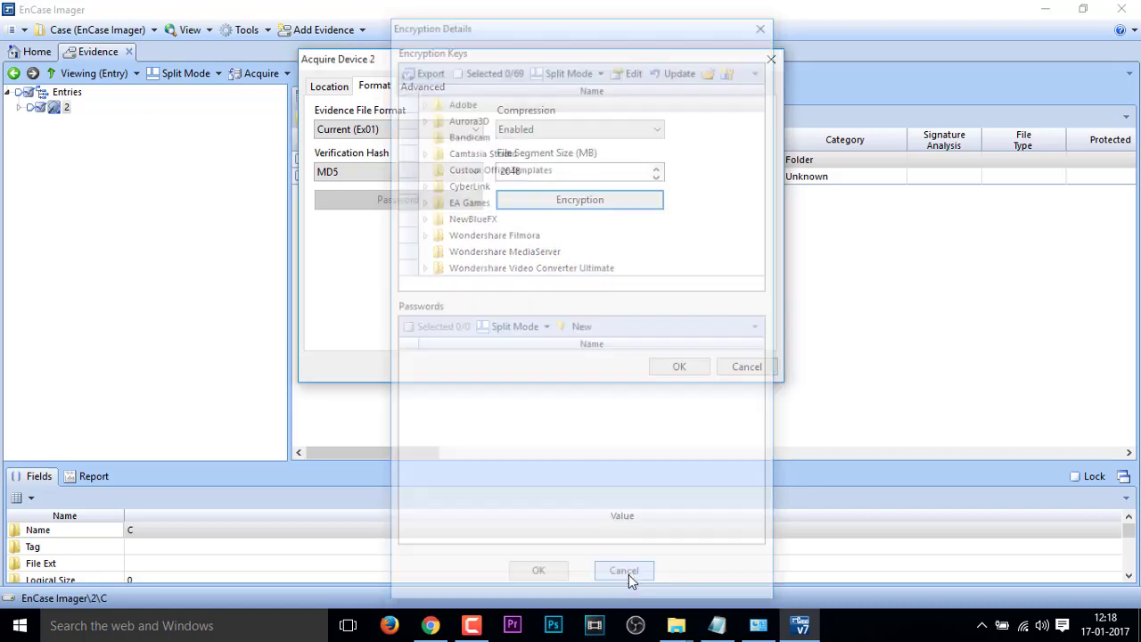
{"action": "left_click", "coordinate": [421, 132]}
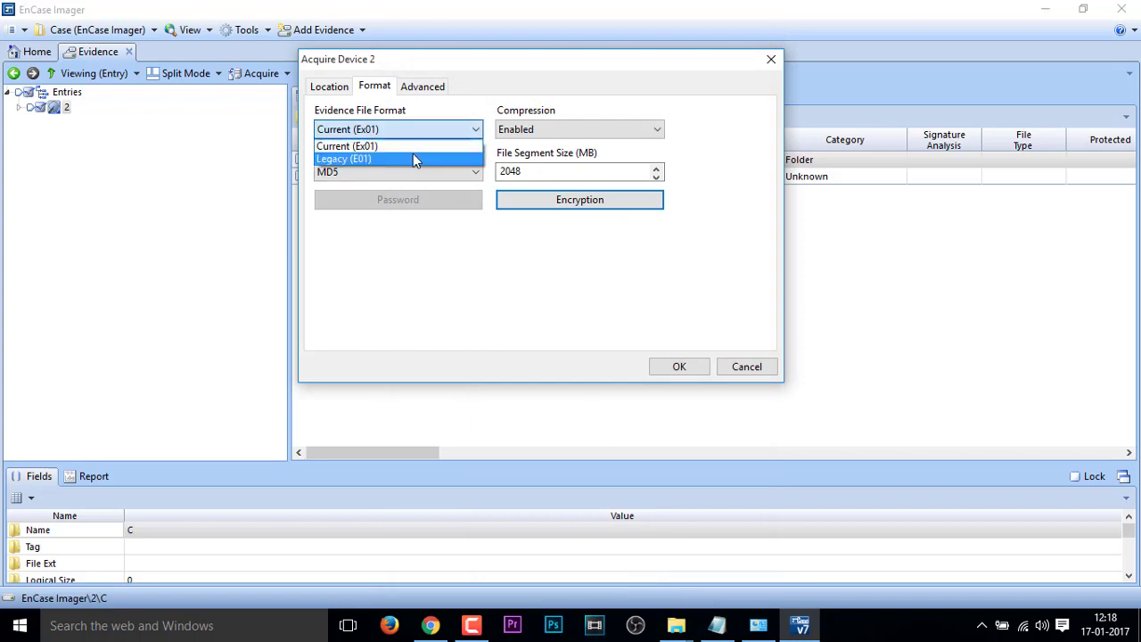
{"action": "left_click", "coordinate": [413, 153]}
- Disable compression for the evidence file and set its verification hash to MD5 and SHA1
{"action": "left_click", "coordinate": [538, 132]}
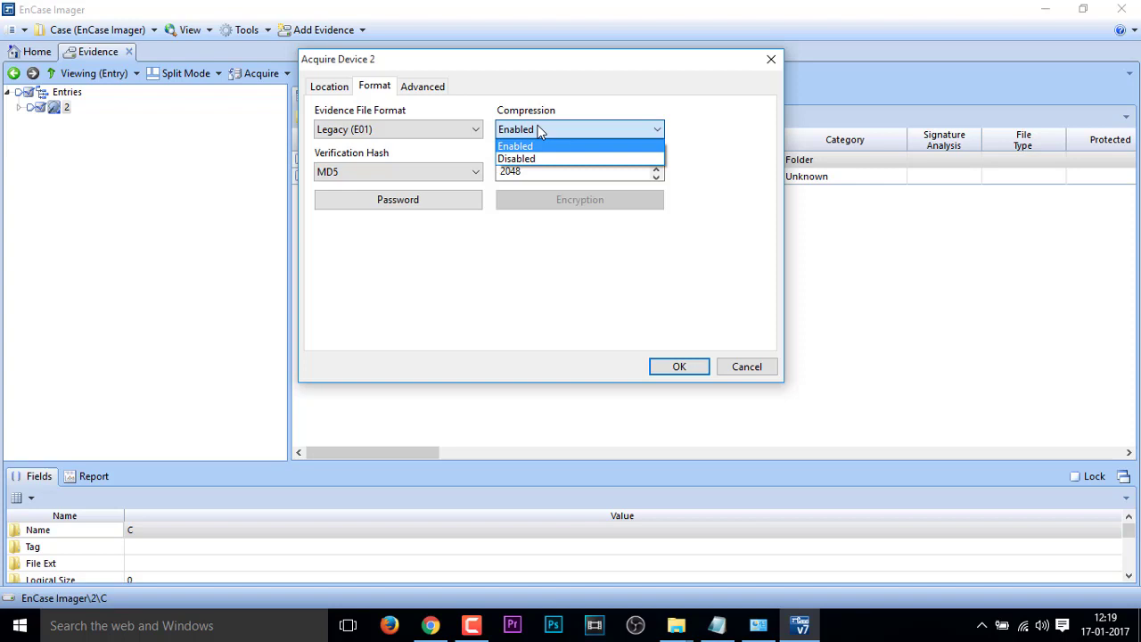
{"action": "left_click", "coordinate": [548, 158]}
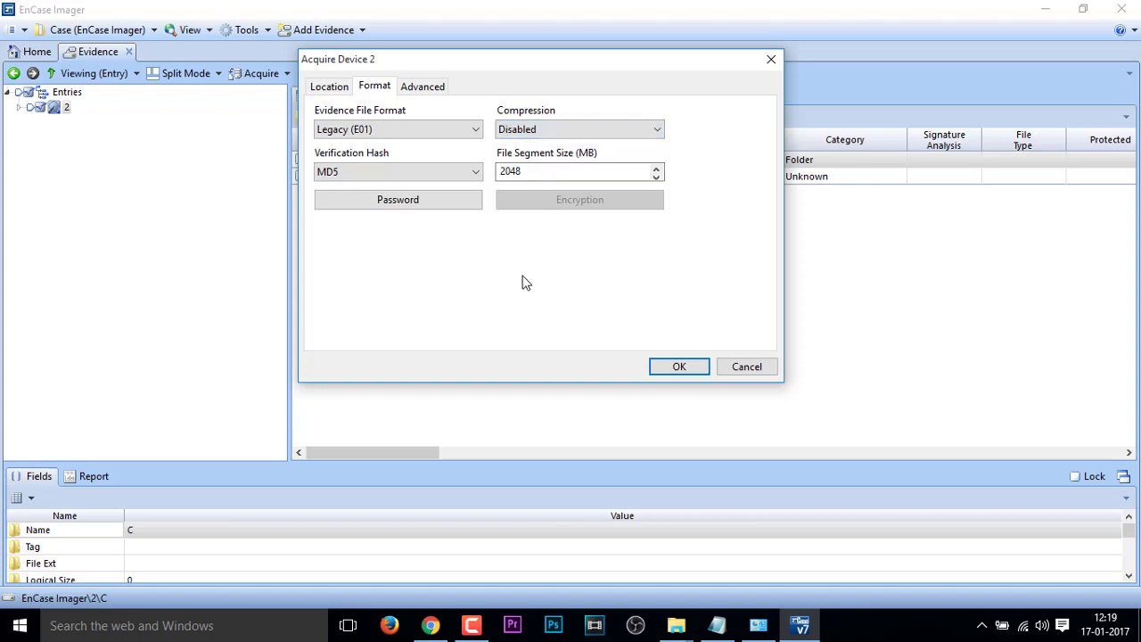
{"action": "left_click", "coordinate": [473, 177]}
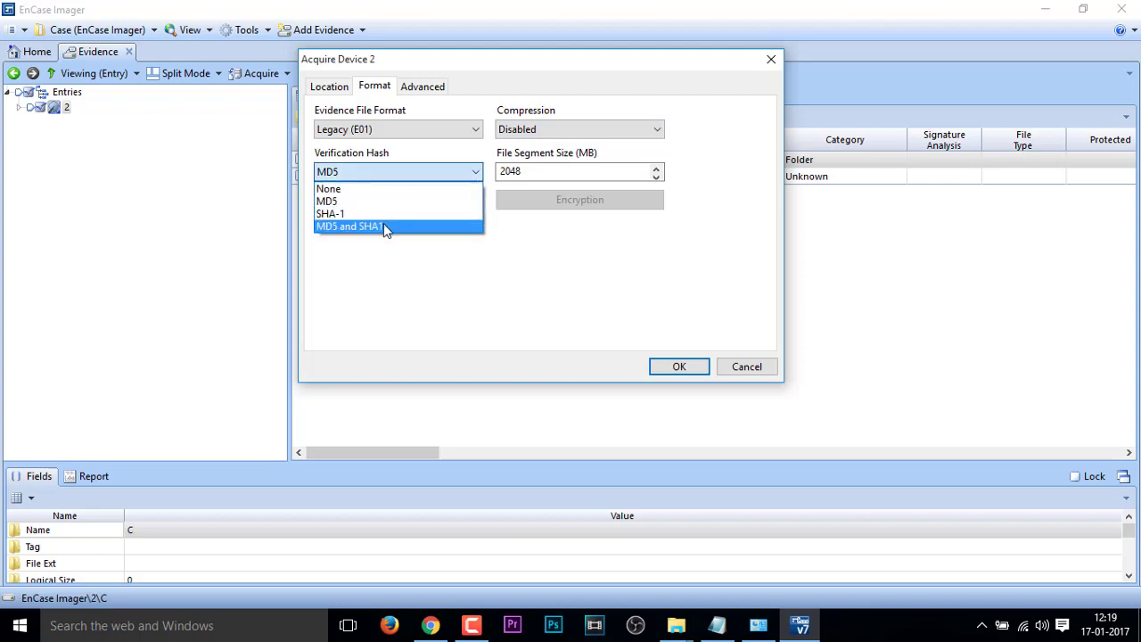
{"action": "left_click", "coordinate": [385, 227]}
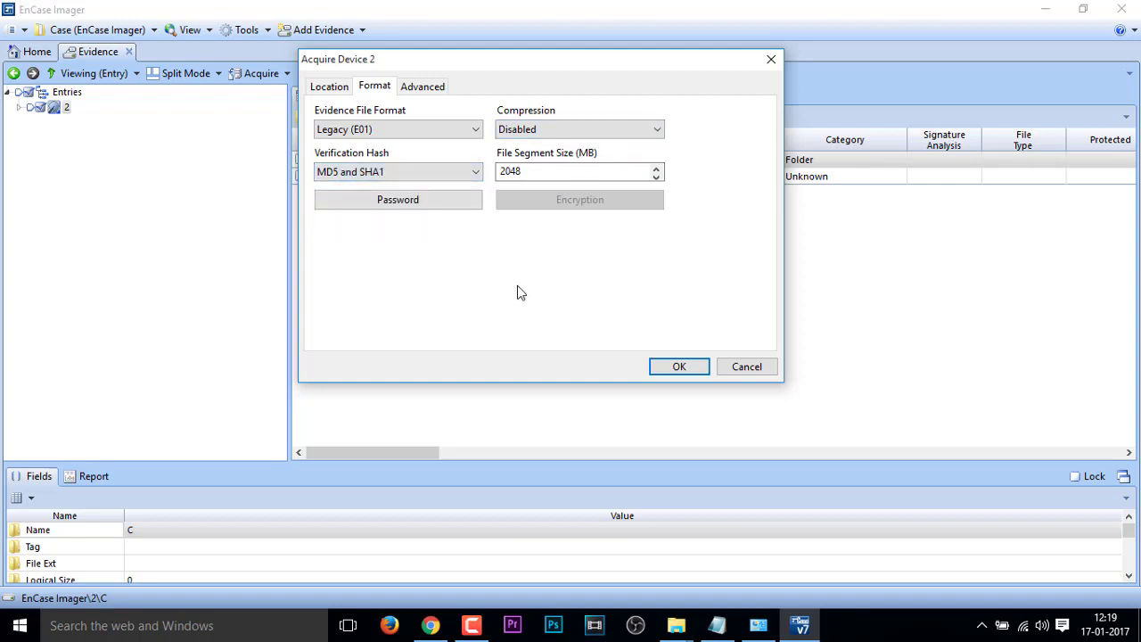
{"action": "left_click", "coordinate": [542, 131]}
{"action": "left_click", "coordinate": [538, 147]}
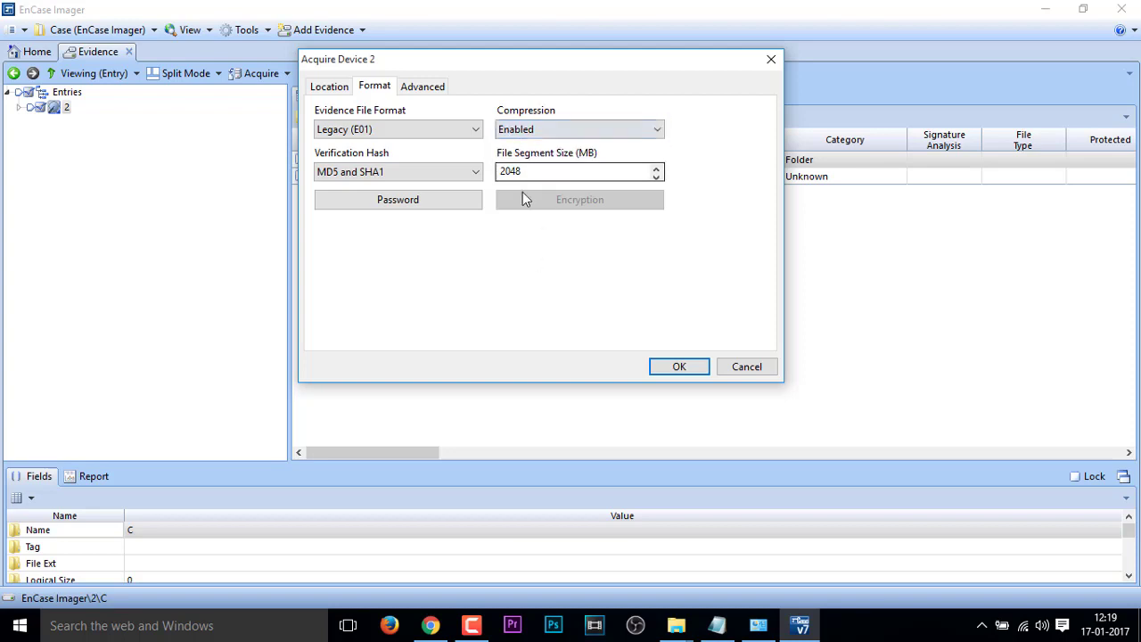
{"action": "left_click", "coordinate": [538, 131]}
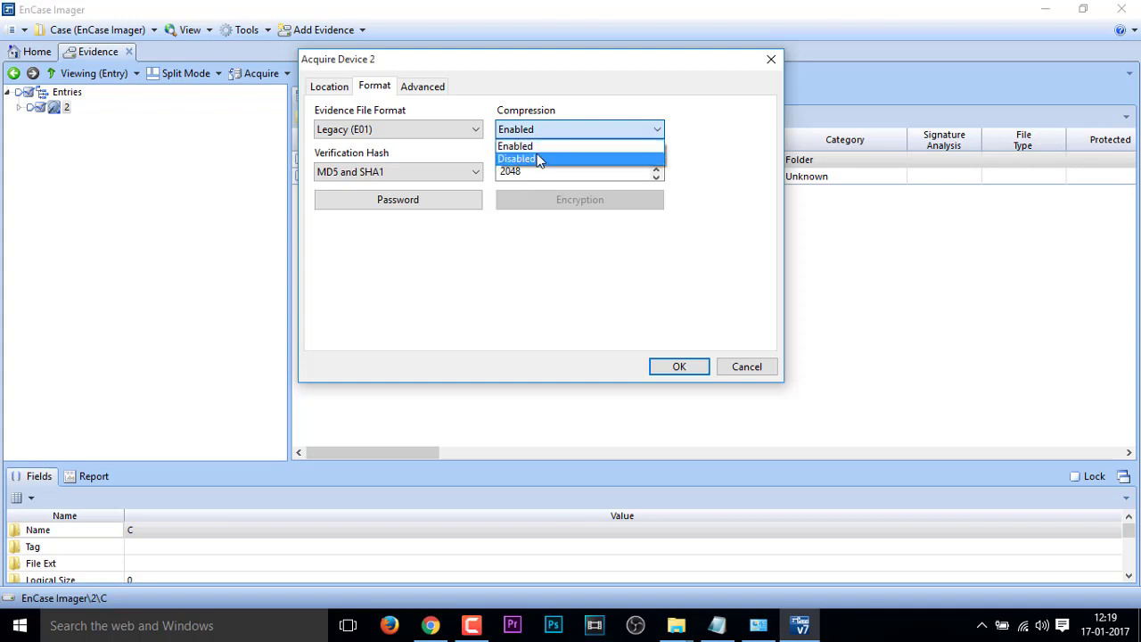
{"action": "left_click", "coordinate": [538, 158]}
- Review the advanced acquisition settings for block size and start and stop sectors, keeping Standard error granularity
{"action": "left_click", "coordinate": [420, 86]}
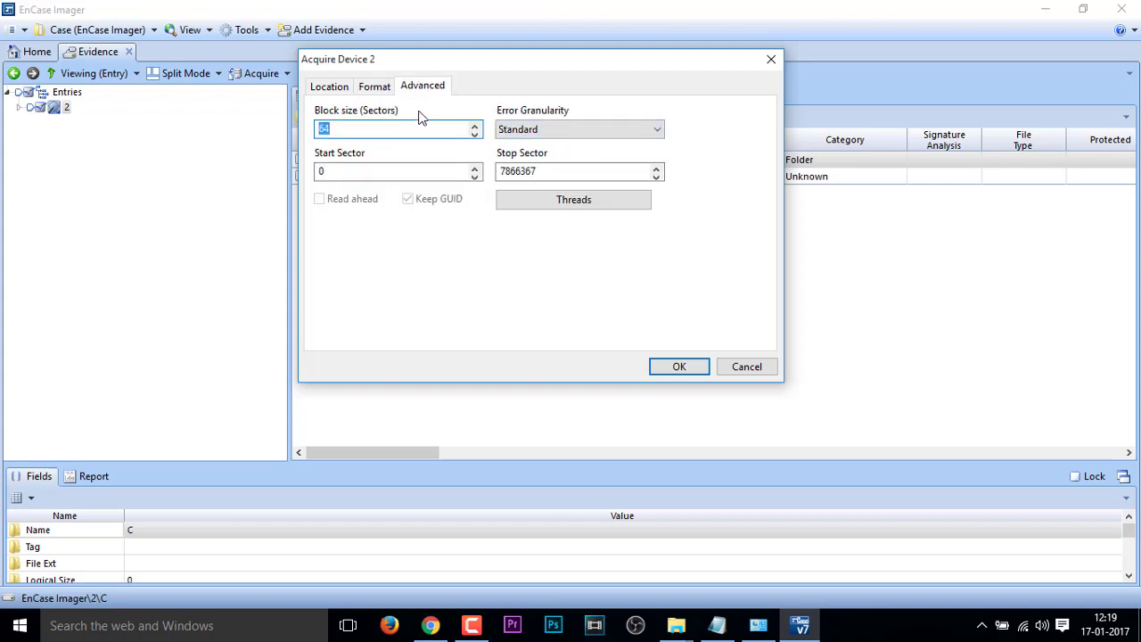
{"action": "left_click", "coordinate": [567, 132]}
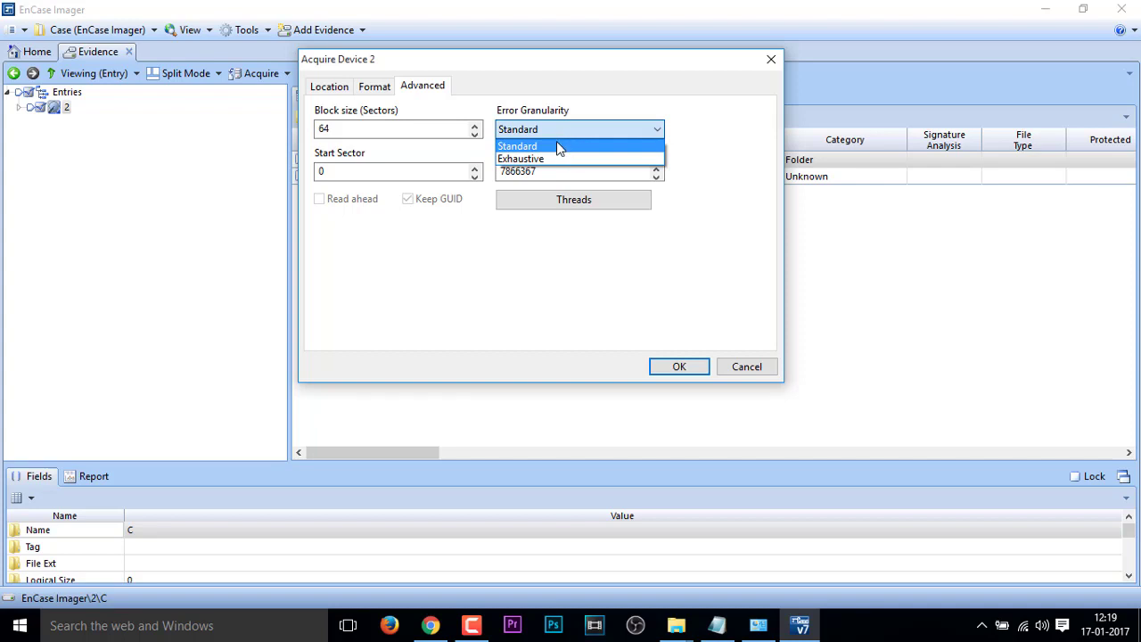
{"action": "left_click", "coordinate": [557, 143]}
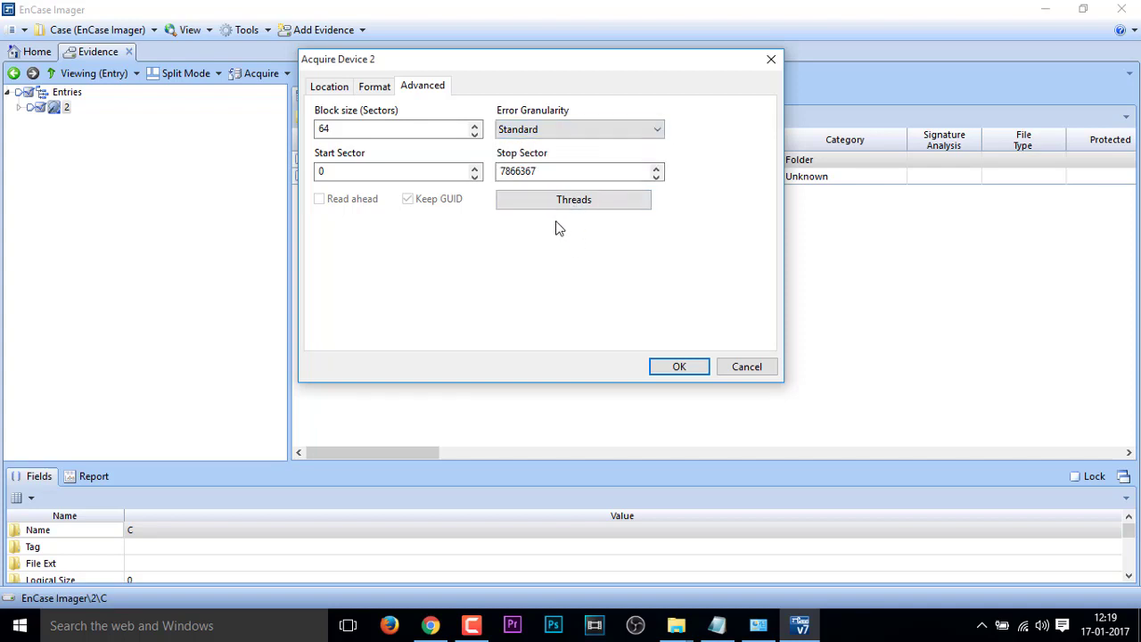
{"action": "left_click", "coordinate": [344, 173]}
{"action": "double_click", "coordinate": [331, 175]}
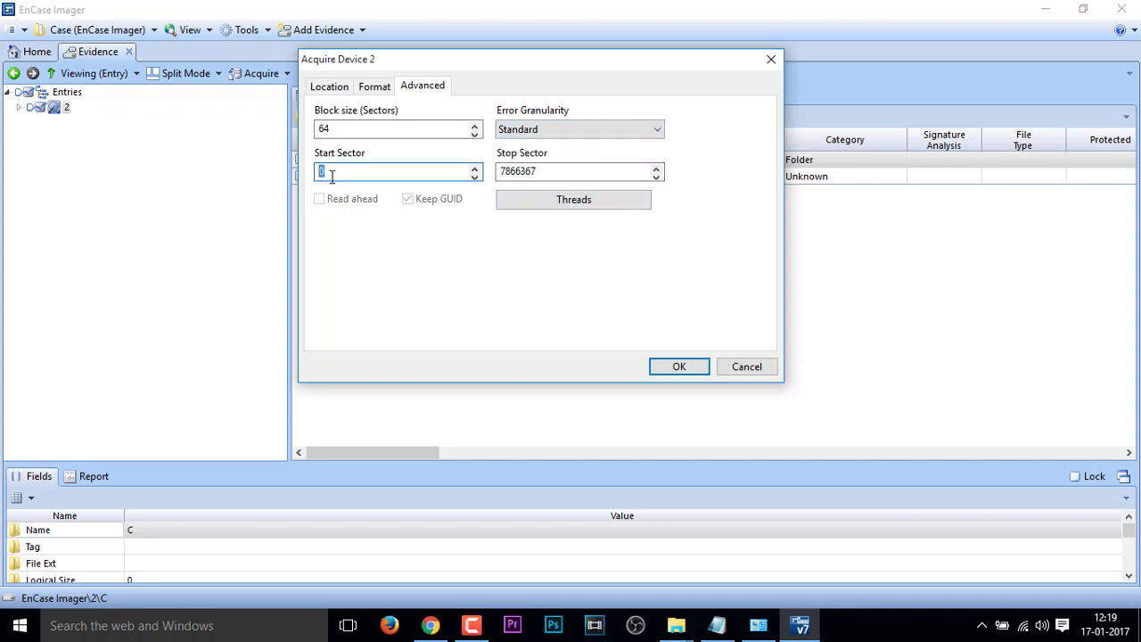
{"action": "double_click", "coordinate": [344, 130]}
{"action": "double_click", "coordinate": [550, 170]}
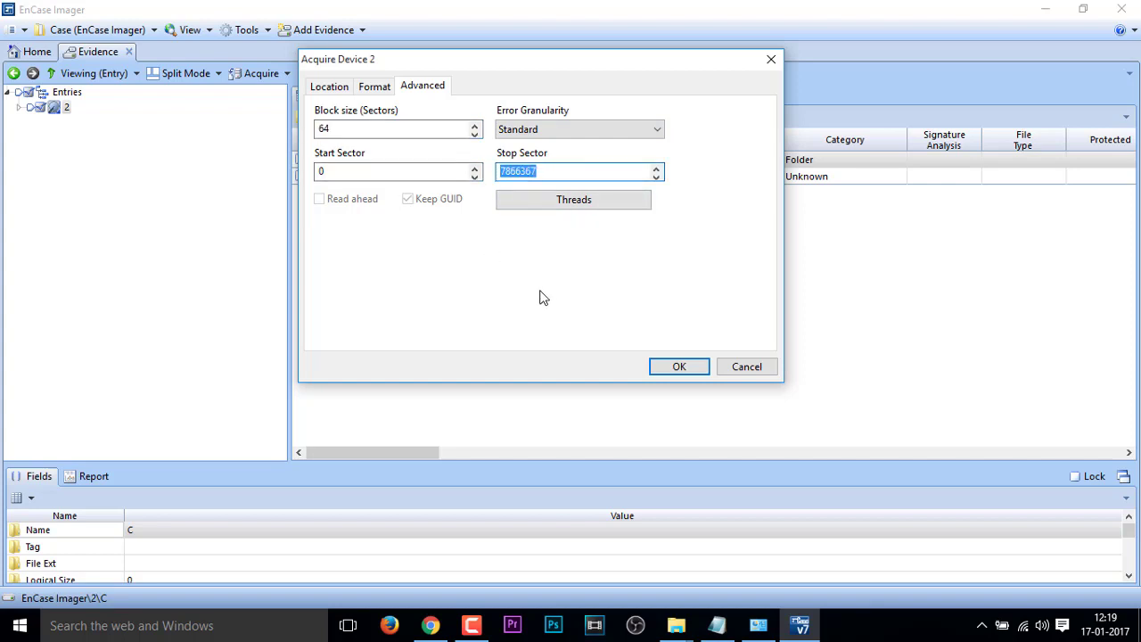
- Check the evidence file format and the file name in the output path, and start acquiring the device
{"action": "left_click", "coordinate": [378, 90]}
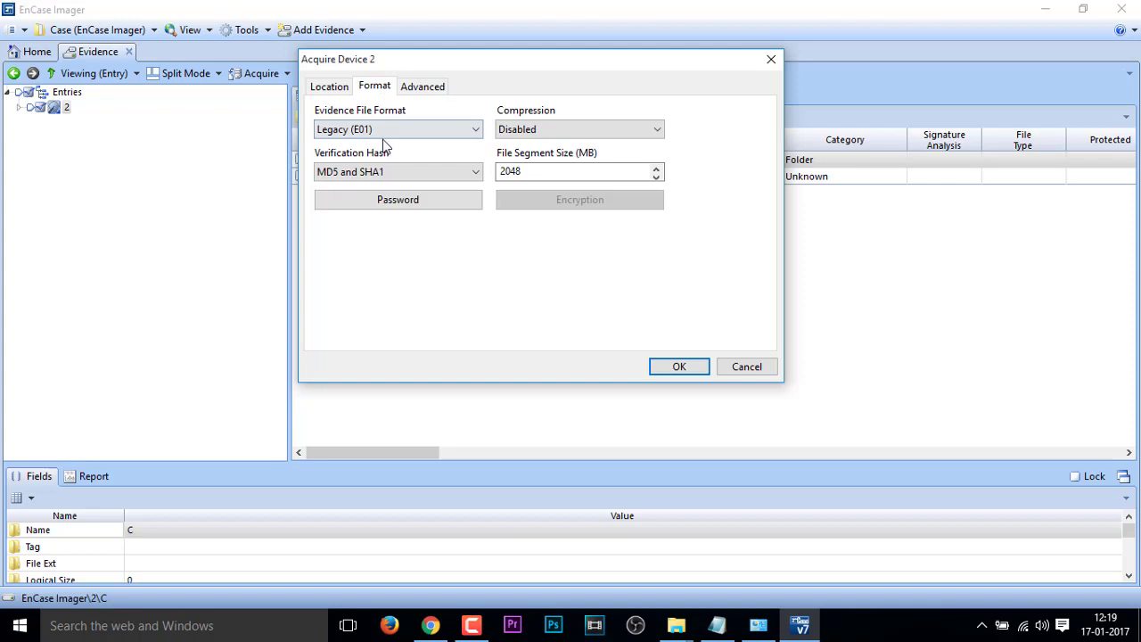
{"action": "left_click", "coordinate": [327, 90]}
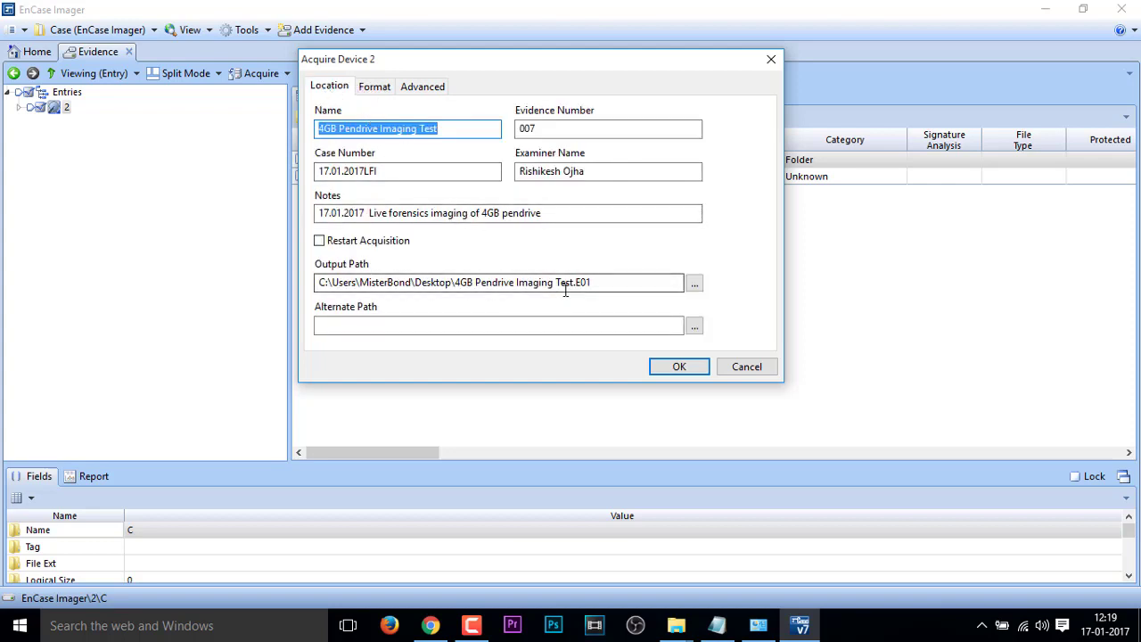
{"action": "left_click_drag", "start_coordinate": [455, 282], "coordinate": [595, 283]}
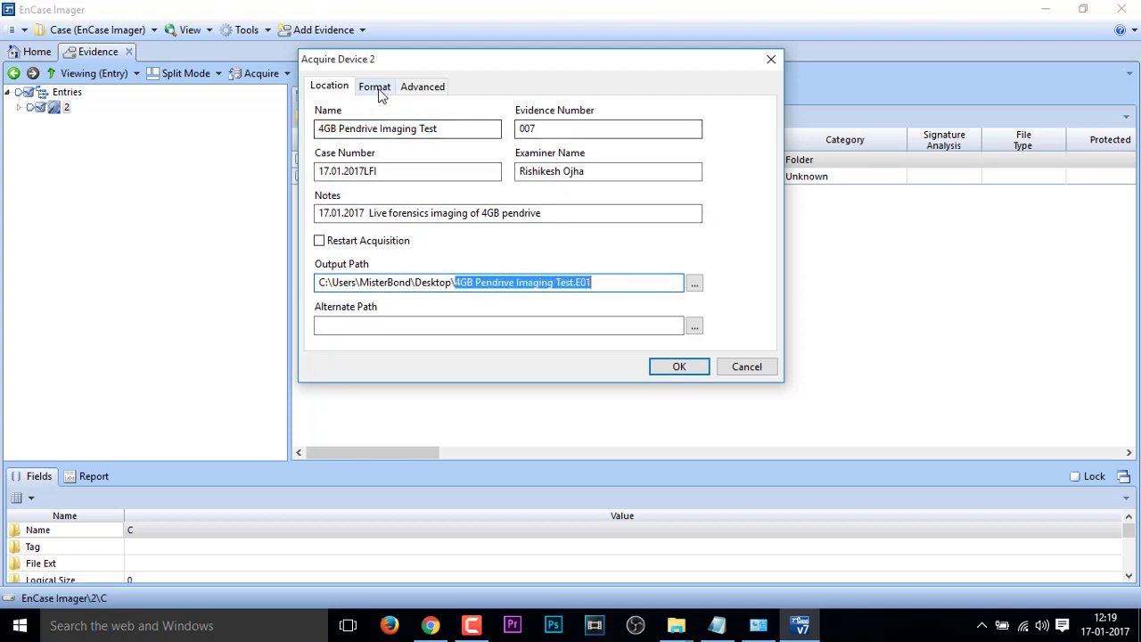
{"action": "left_click", "coordinate": [673, 369]}
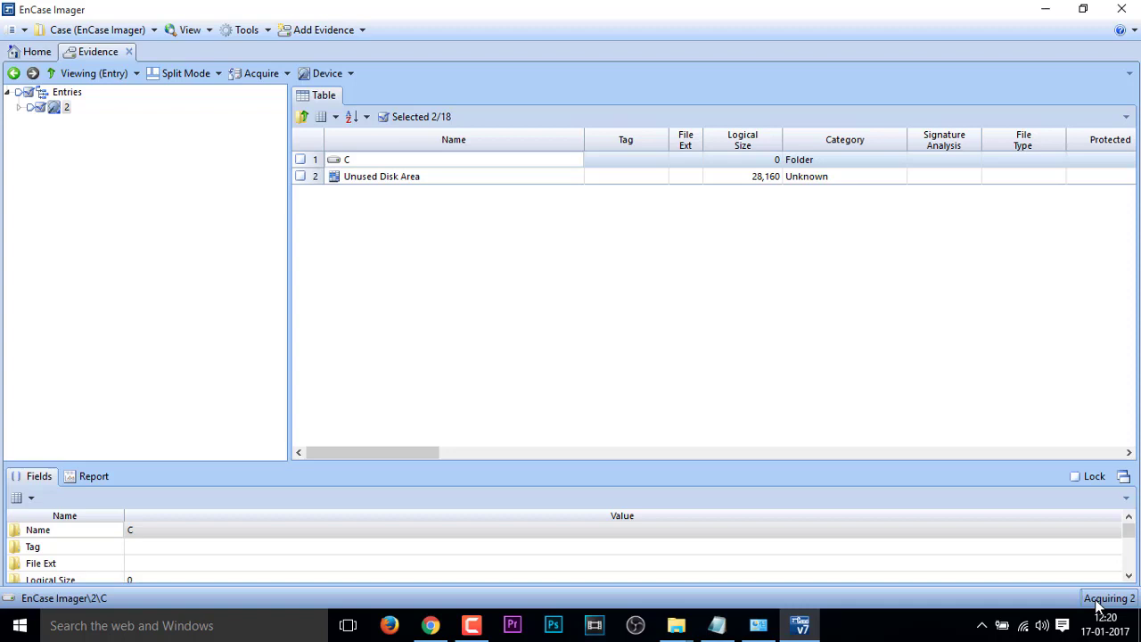
- Check the elapsed and remaining time of the running acquisition, and let the process continue
{"action": "double_click", "coordinate": [1104, 602]}
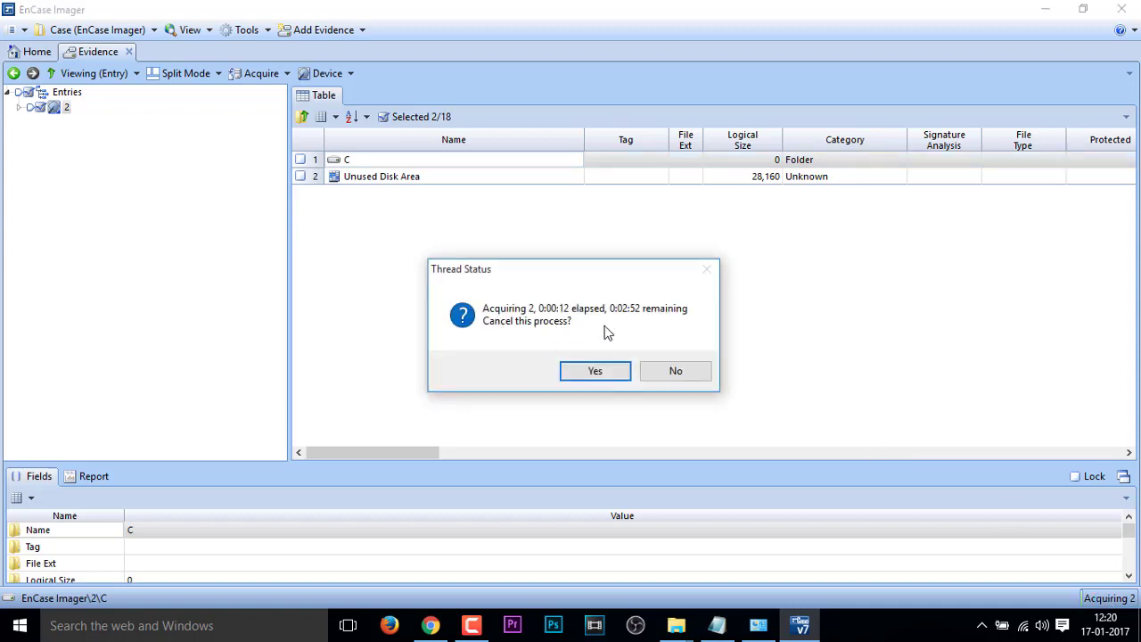
{"action": "left_click", "coordinate": [677, 371]}
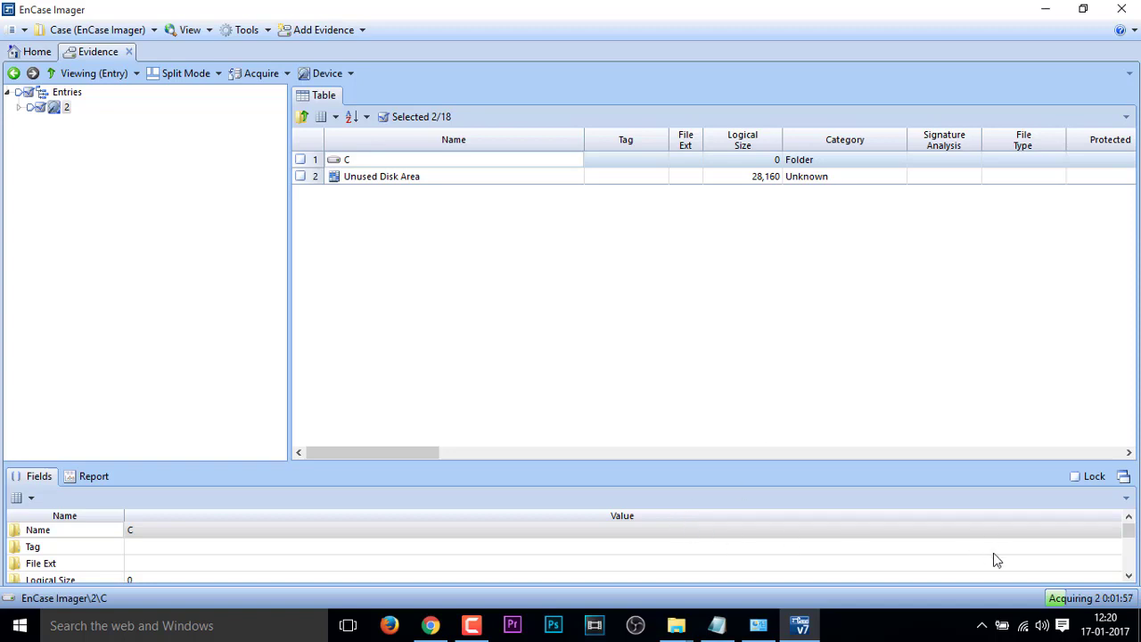
{"action": "left_click", "coordinate": [470, 628]}
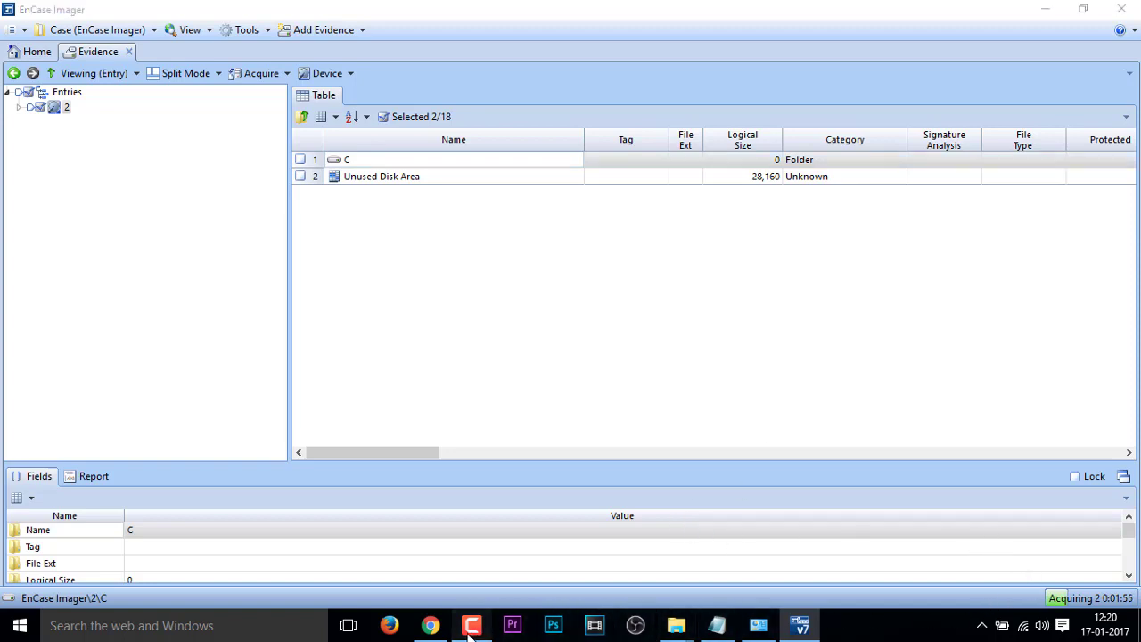
{"action": "left_click", "coordinate": [1062, 546]}
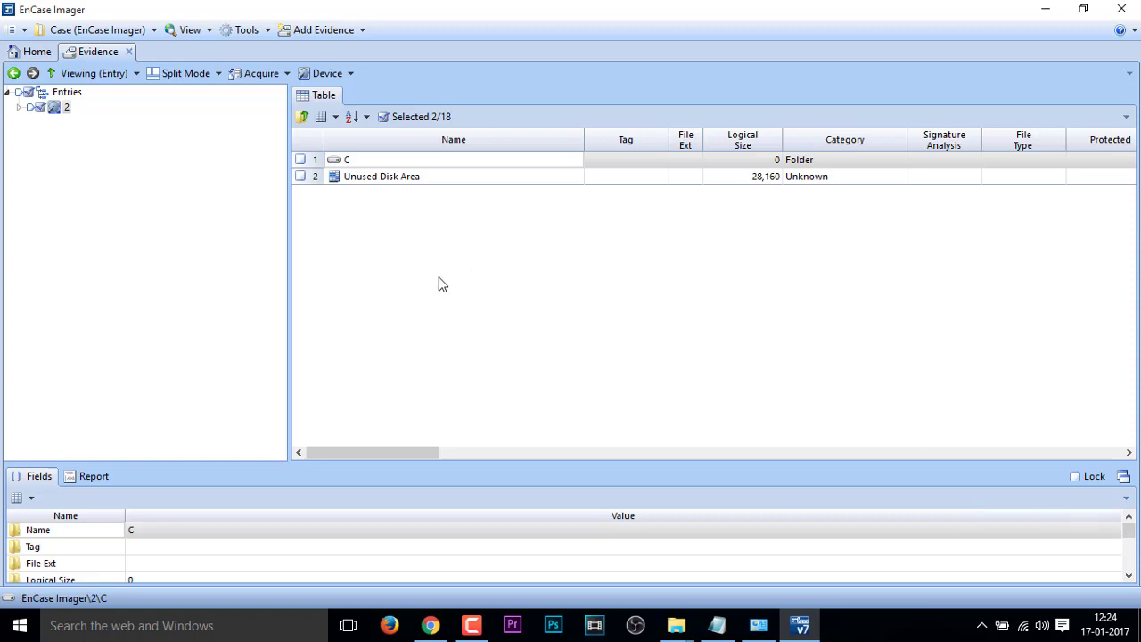
- Expand the acquired device's entries, return to the evidence list, and widen the Name and Primary Path columns to read the full path
{"action": "left_click", "coordinate": [18, 107]}
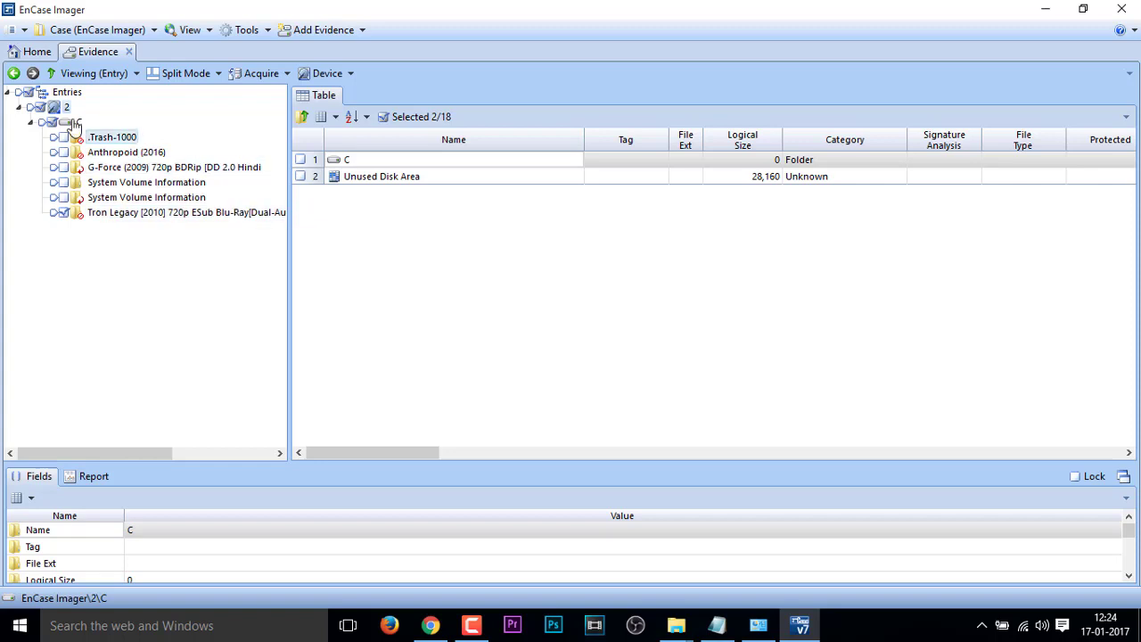
{"action": "left_click", "coordinate": [14, 74]}
{"action": "left_click_drag", "start_coordinate": [148, 140], "coordinate": [317, 140]}
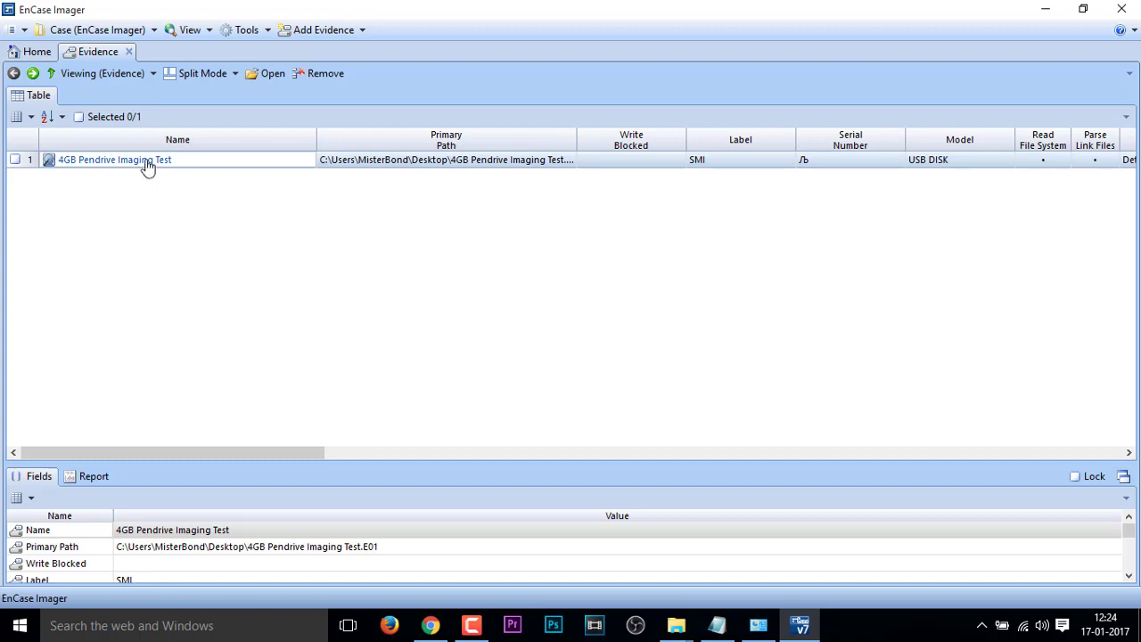
{"action": "left_click_drag", "start_coordinate": [579, 146], "coordinate": [684, 146]}
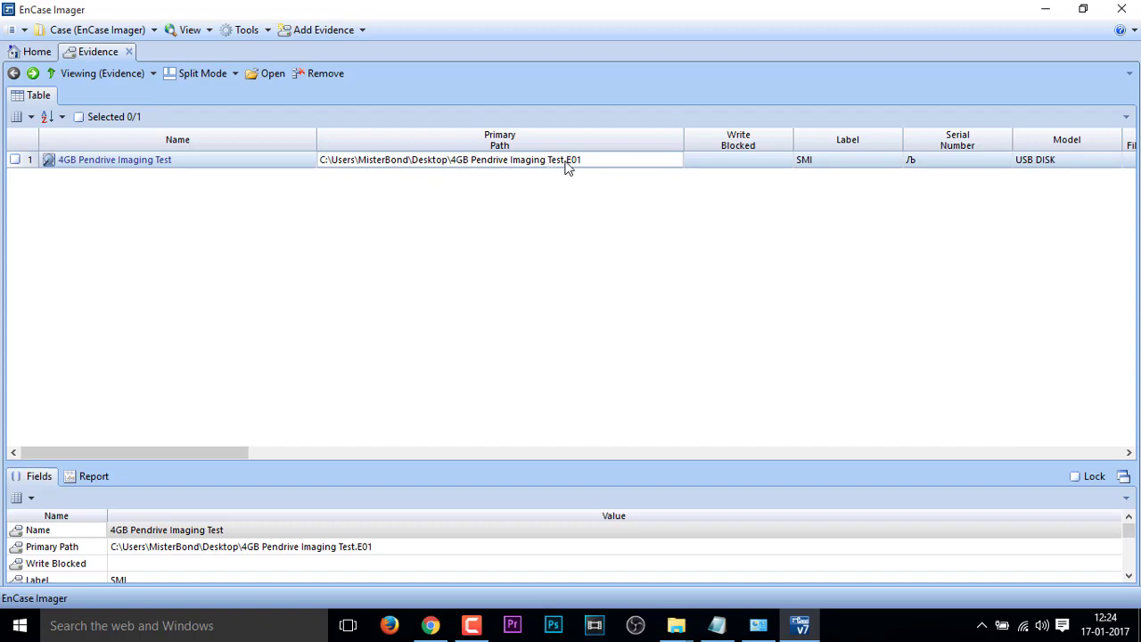
- Open the 4GB Pendrive Imaging Test evidence and bring up the available actions for the mkv file in the Tron Legacy folder
{"action": "left_click", "coordinate": [110, 161]}
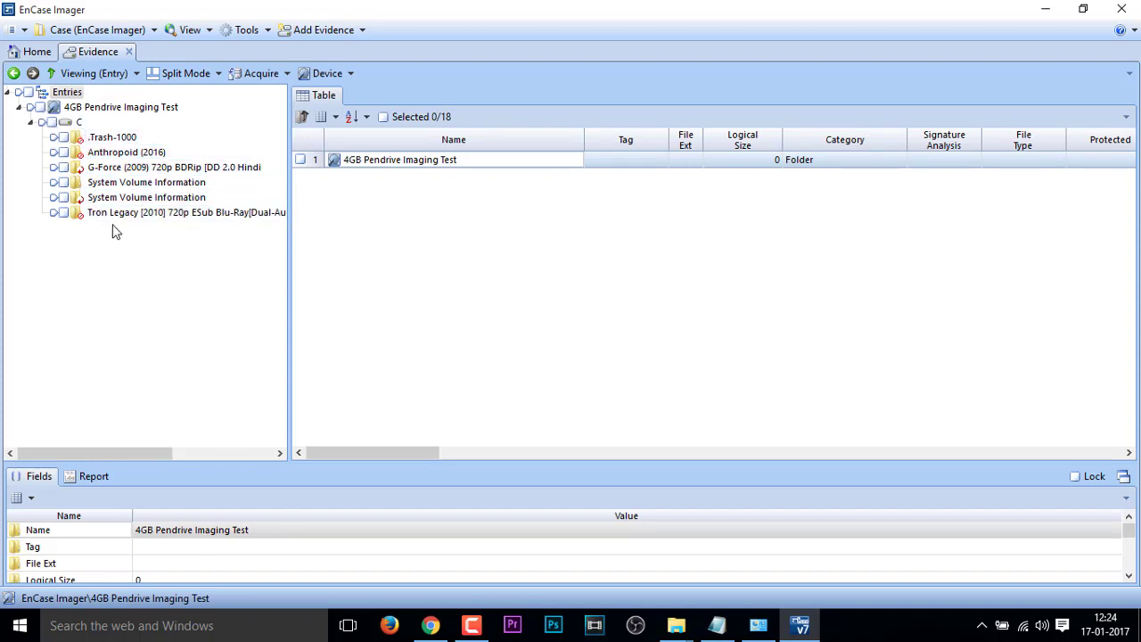
{"action": "left_click", "coordinate": [103, 214]}
{"action": "right_click", "coordinate": [407, 166]}
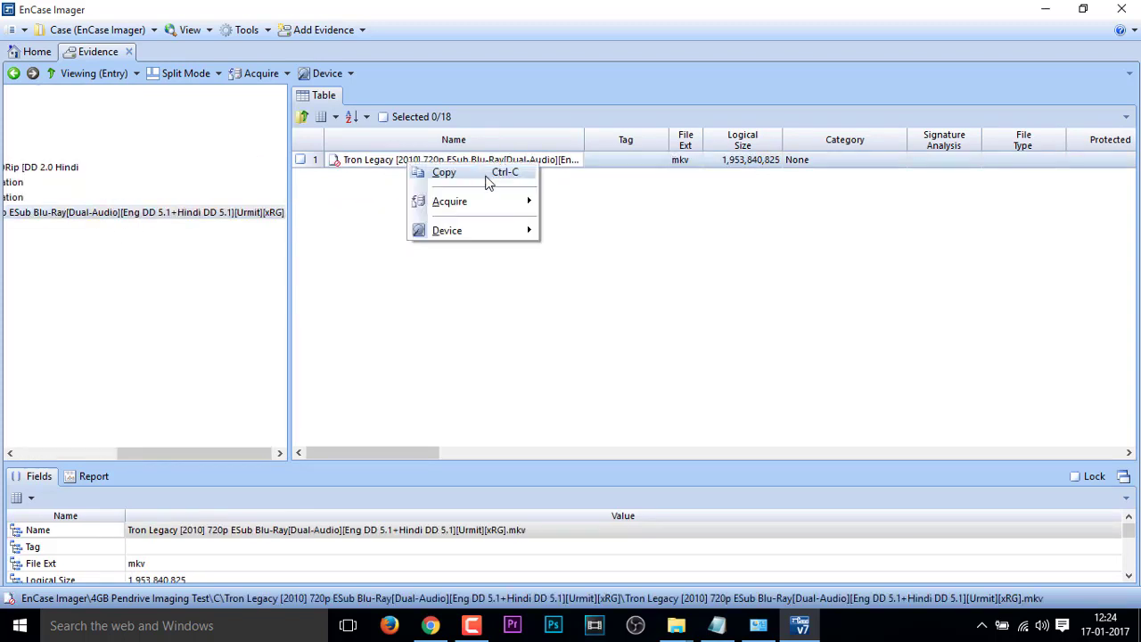
{"action": "left_click", "coordinate": [611, 298]}
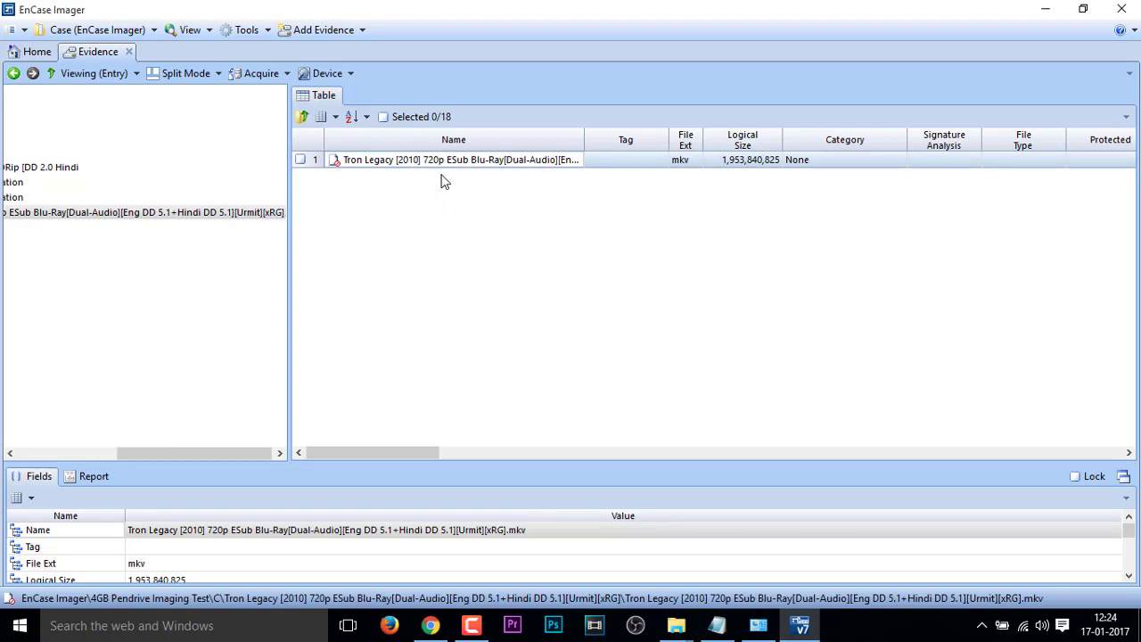
{"action": "left_click_drag", "start_coordinate": [239, 453], "coordinate": [96, 453]}
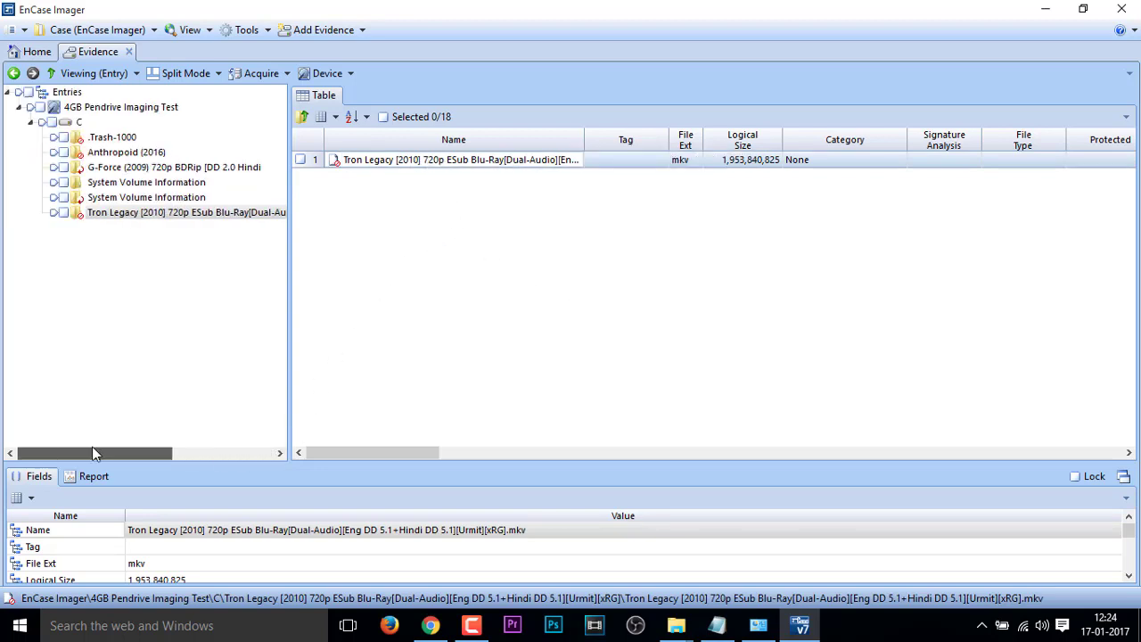
{"action": "mouse_move", "coordinate": [380, 453]}
{"action": "left_mouse_down"}
{"action": "mouse_move", "coordinate": [573, 453]}
{"action": "mouse_move", "coordinate": [398, 453]}
{"action": "left_mouse_up"}
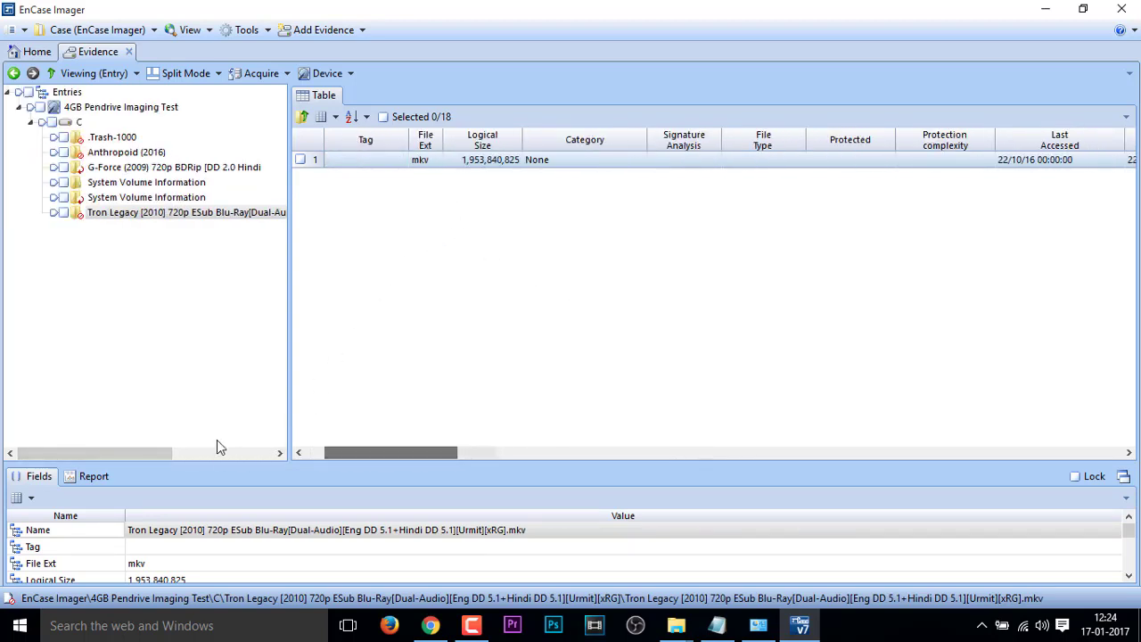
{"action": "mouse_move", "coordinate": [153, 454]}
{"action": "left_mouse_down"}
{"action": "mouse_move", "coordinate": [275, 455]}
{"action": "mouse_move", "coordinate": [143, 453]}
{"action": "left_mouse_up"}
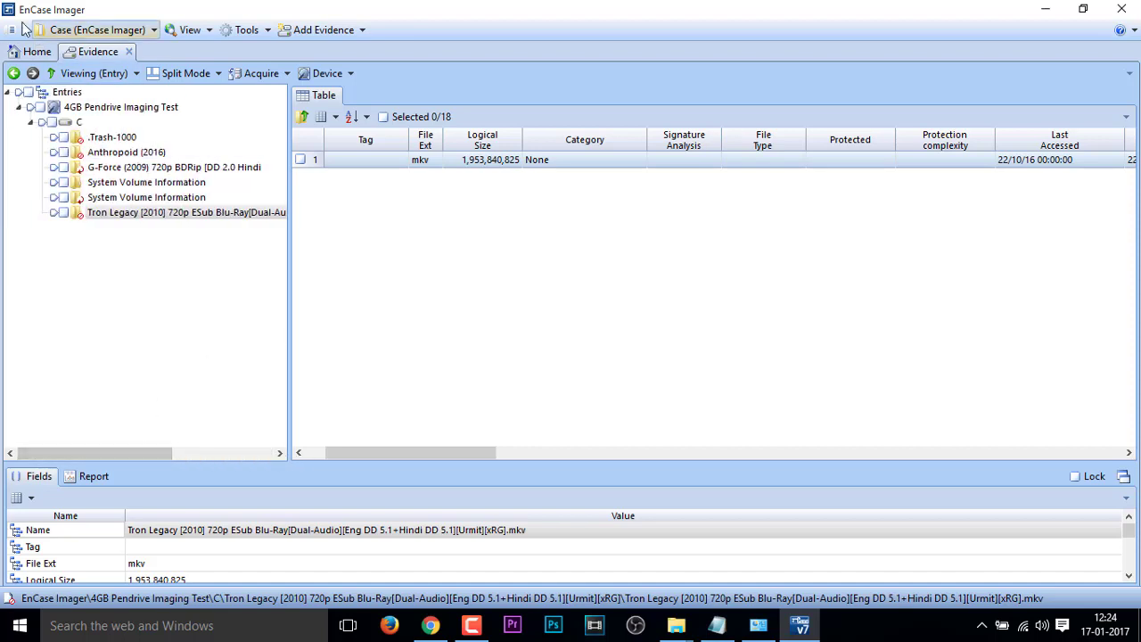
- Return to the evidence list and remove the 4GB Pendrive Imaging Test evidence from the case
{"action": "left_click", "coordinate": [13, 73]}
{"action": "left_click", "coordinate": [15, 159]}
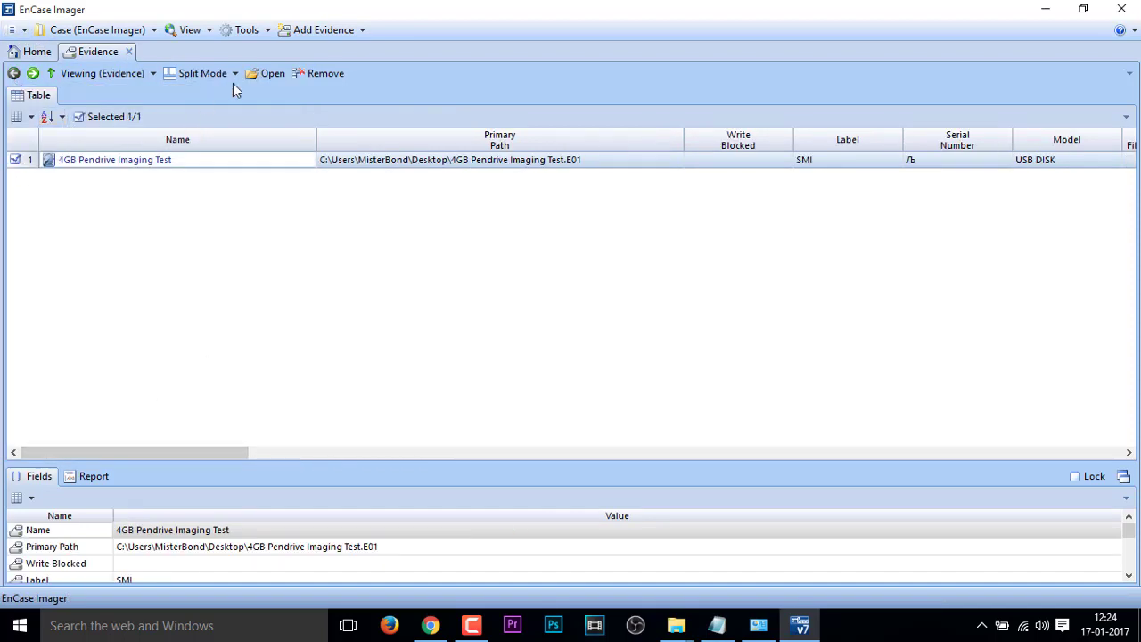
{"action": "left_click", "coordinate": [327, 75]}
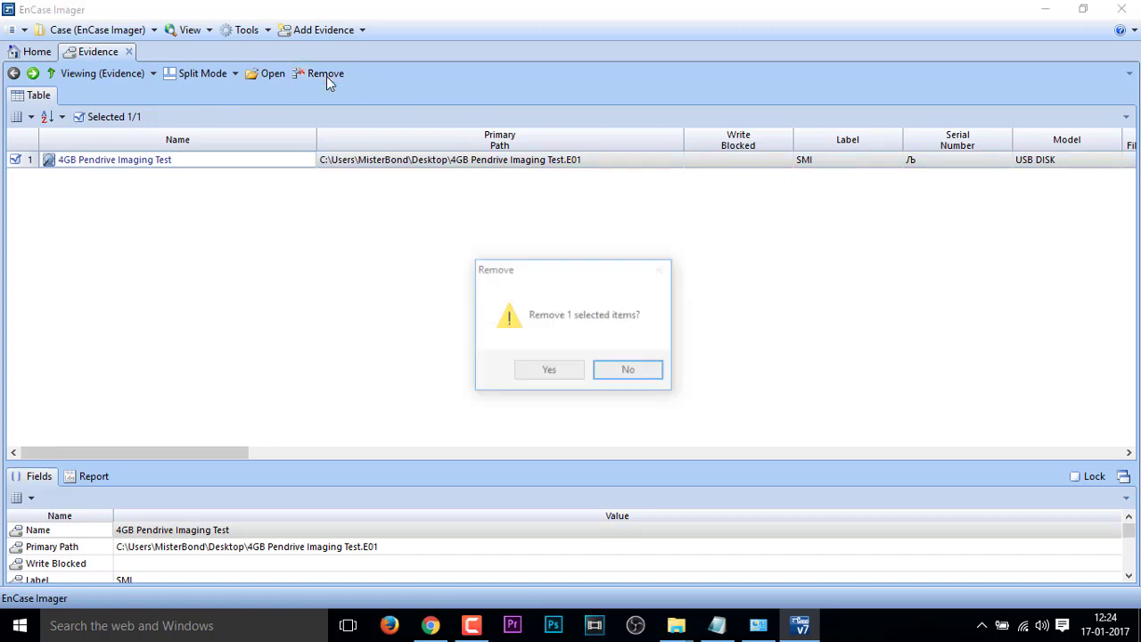
{"action": "left_click", "coordinate": [565, 375]}
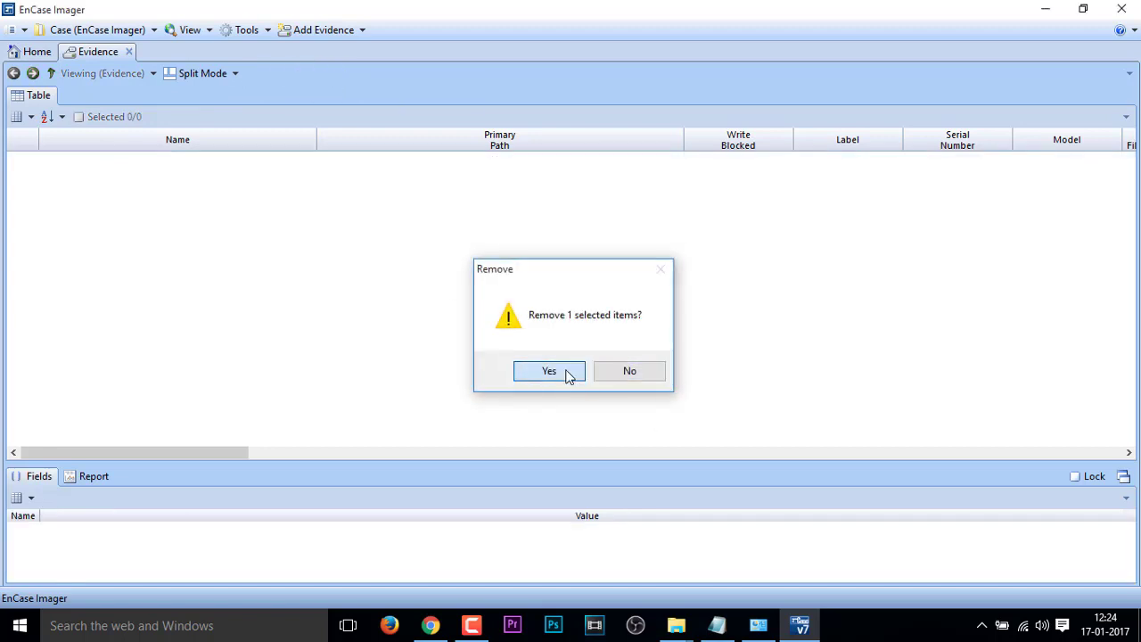
- Examine the available options for adding evidence and the contents of the home page
{"action": "left_click", "coordinate": [24, 30]}
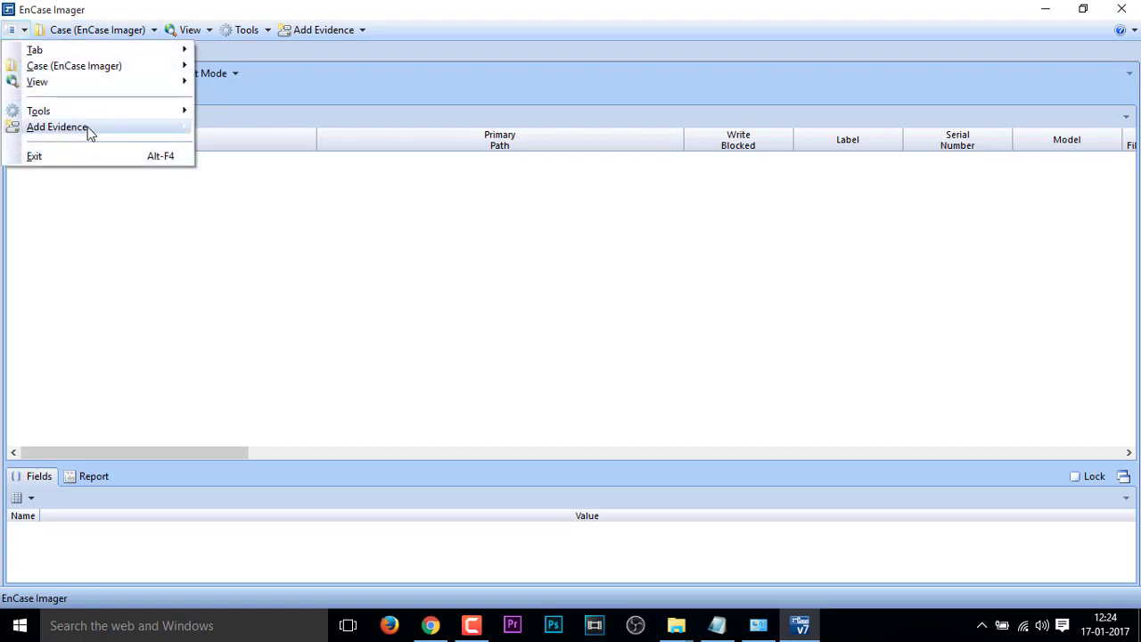
{"action": "left_click", "coordinate": [341, 31]}
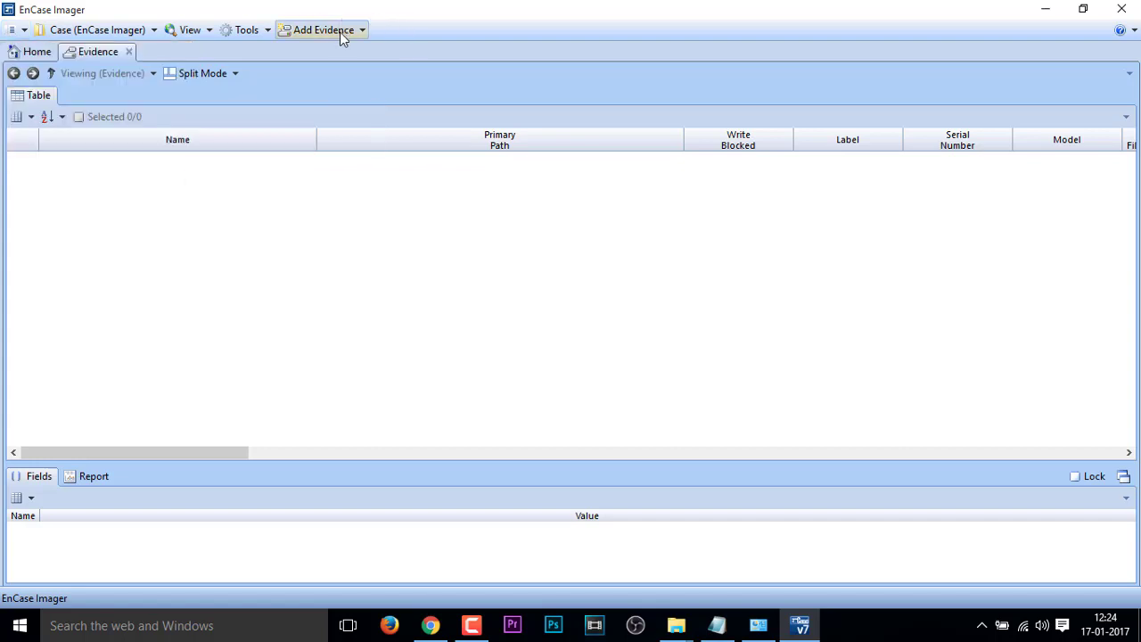
{"action": "left_click", "coordinate": [342, 30]}
{"action": "left_click", "coordinate": [36, 52]}
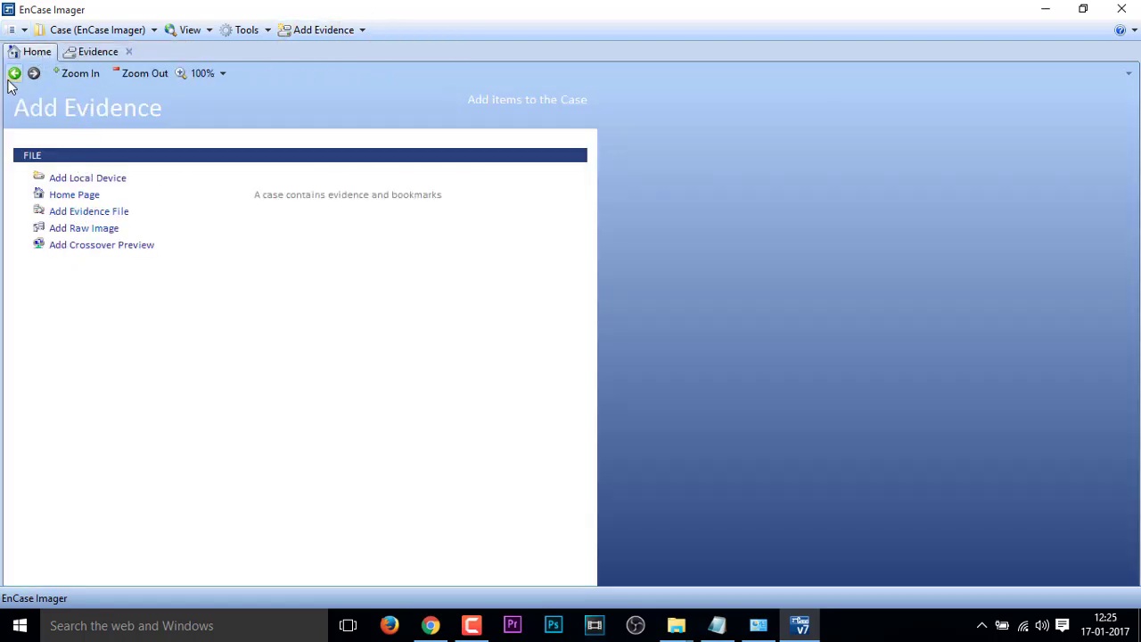
{"action": "left_click", "coordinate": [79, 199]}
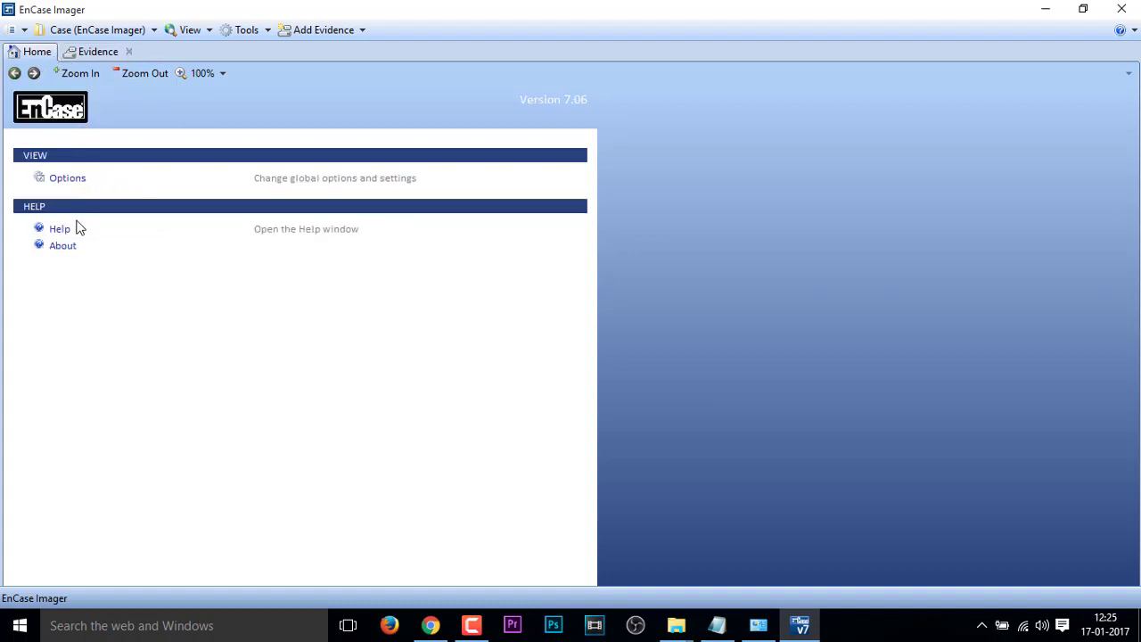
{"action": "left_click", "coordinate": [19, 30]}
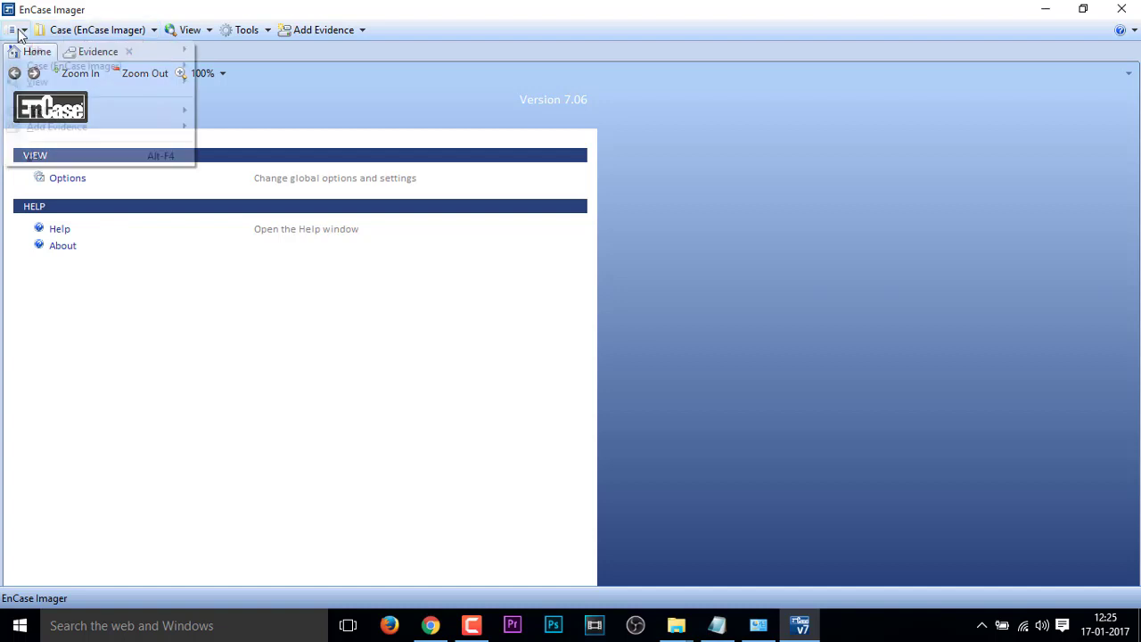
{"action": "mouse_move", "coordinate": [53, 126]}
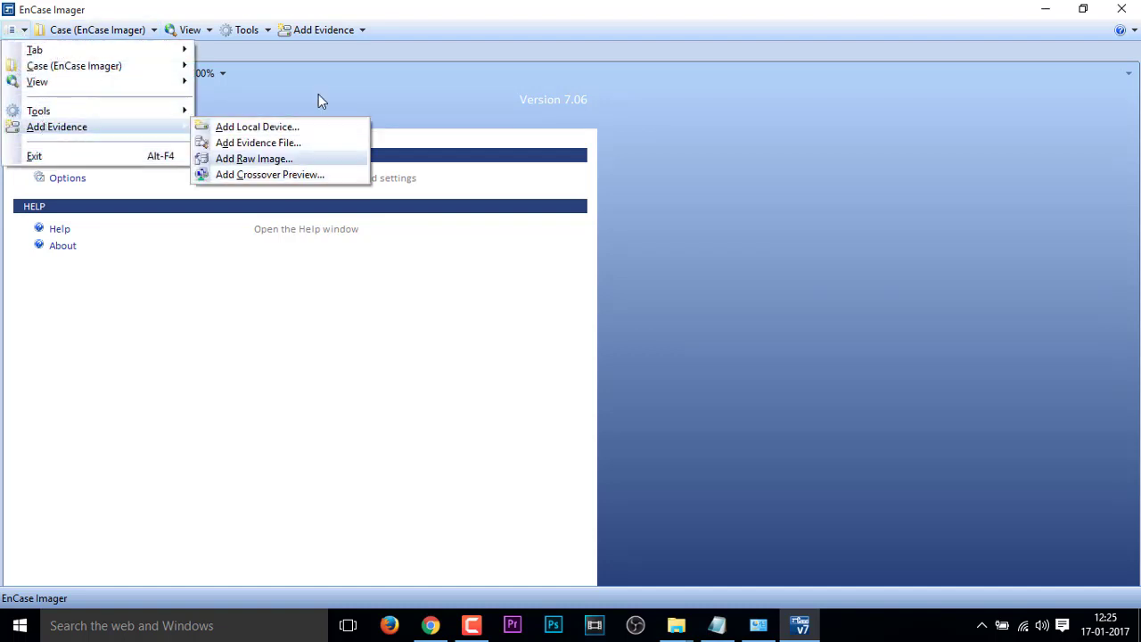
{"action": "left_click", "coordinate": [334, 32]}
{"action": "left_click", "coordinate": [331, 287]}
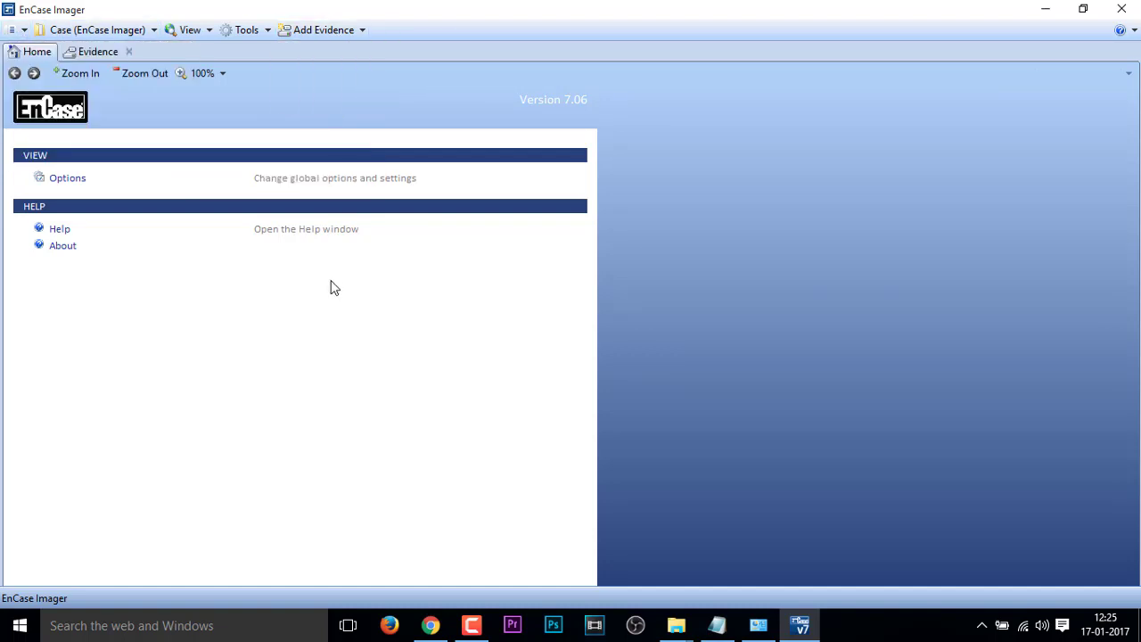
- Exit EnCase Imager, refresh the desktop and launch FTK Imager
{"action": "left_click", "coordinate": [13, 29]}
{"action": "left_click", "coordinate": [59, 155]}
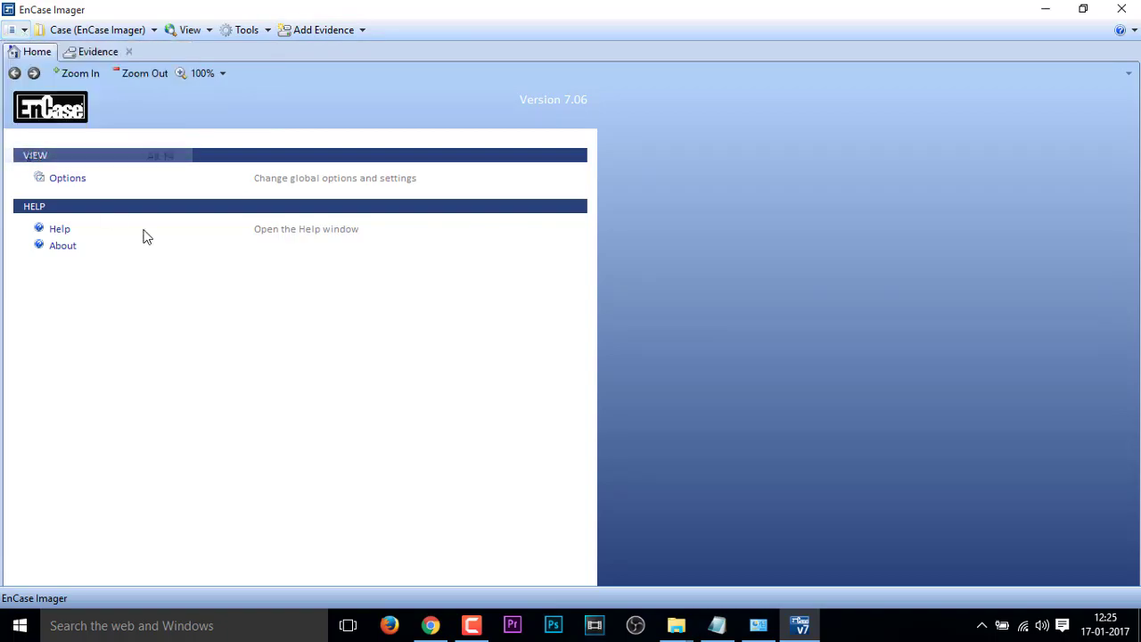
{"action": "right_click", "coordinate": [453, 134]}
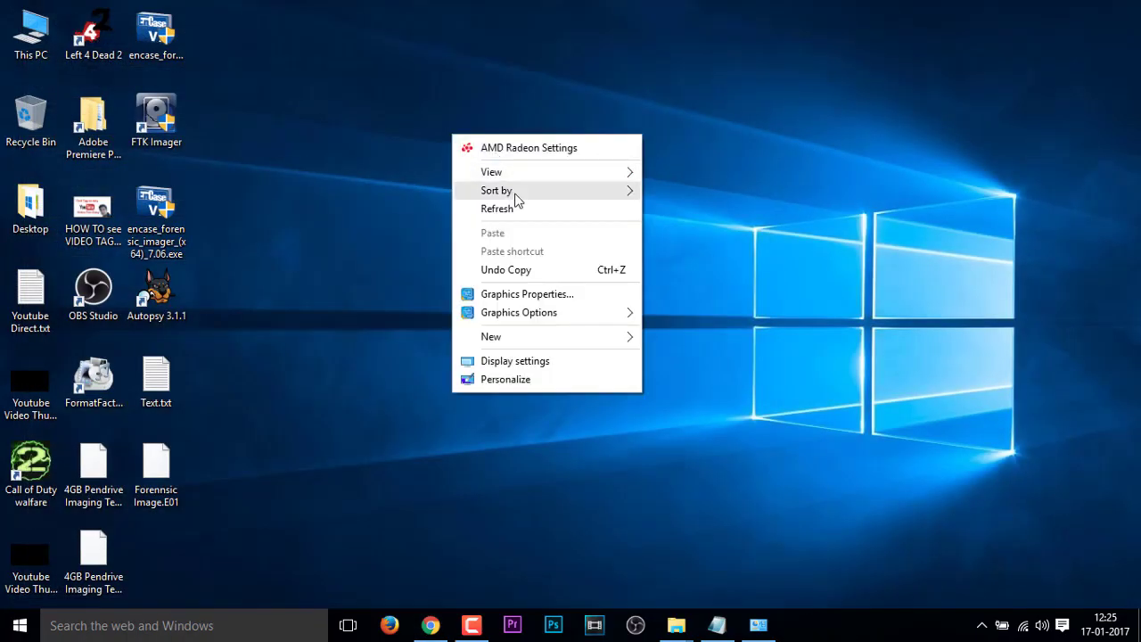
{"action": "left_click", "coordinate": [496, 208]}
{"action": "left_click_drag", "start_coordinate": [157, 120], "coordinate": [446, 147]}
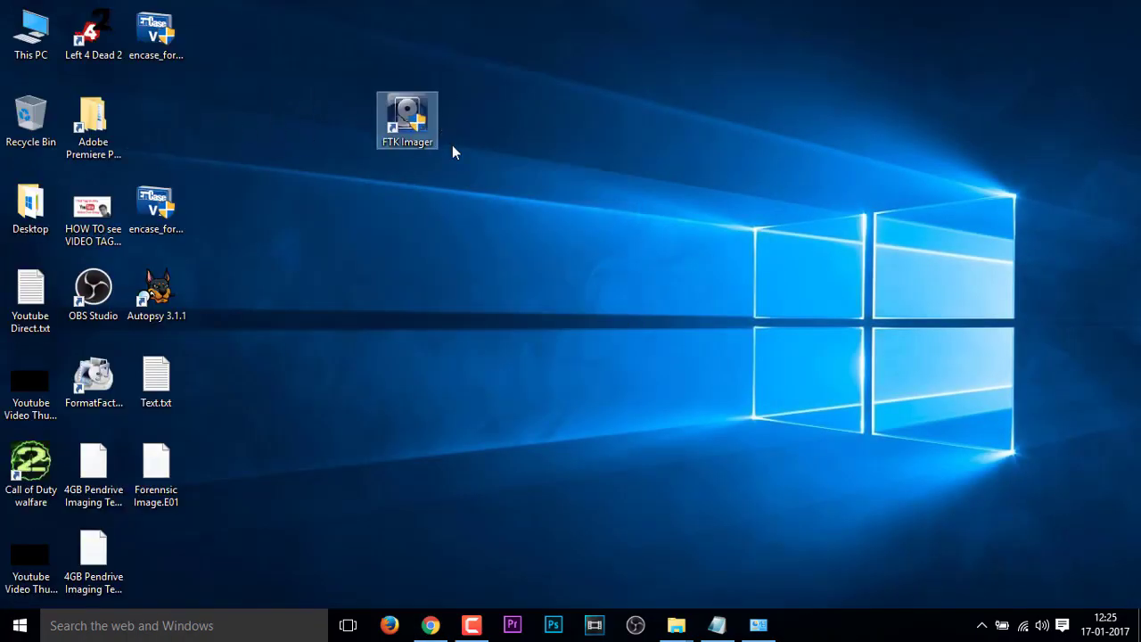
{"action": "left_click_drag", "start_coordinate": [403, 102], "coordinate": [276, 103]}
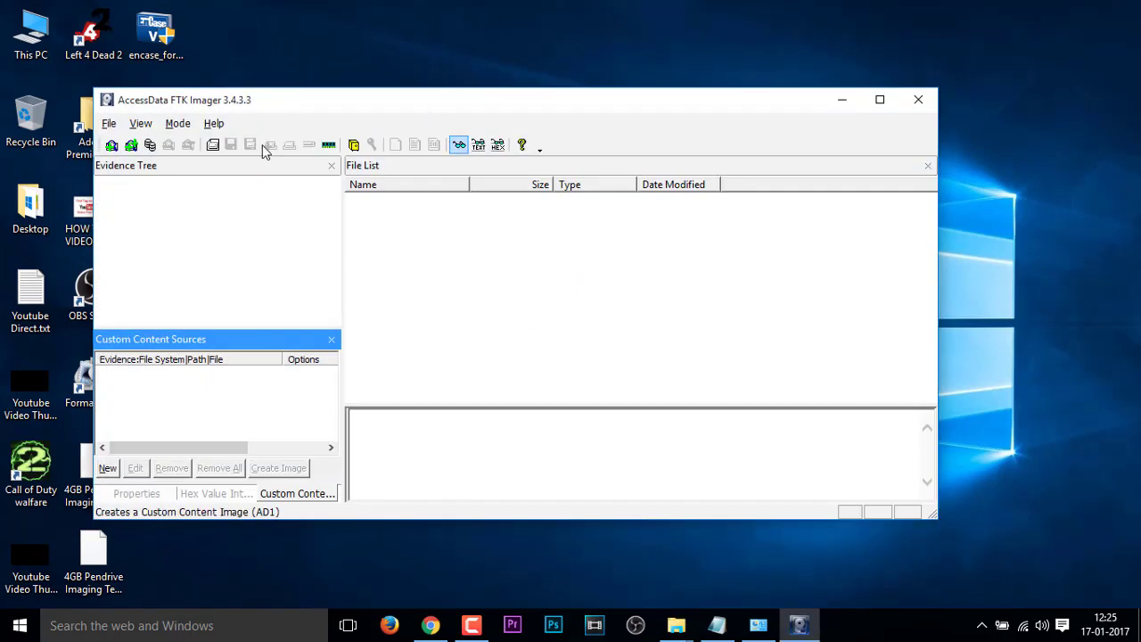
- Compare the installed FTK Imager version in its About information with the version on the AccessData download page in Chrome
{"action": "left_click", "coordinate": [214, 123]}
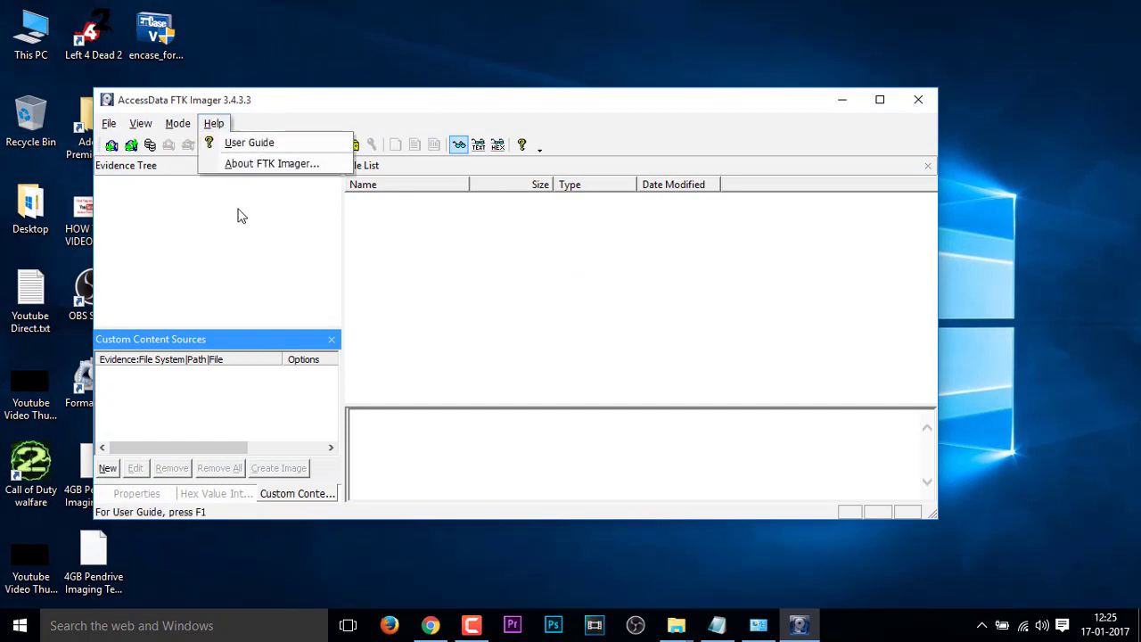
{"action": "left_click", "coordinate": [258, 161]}
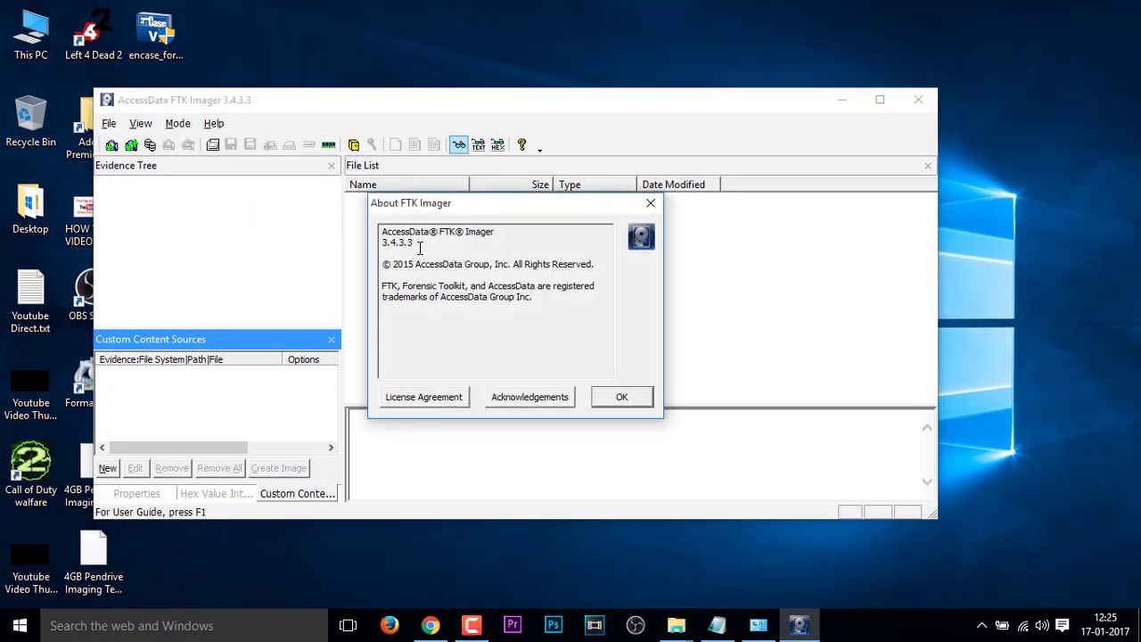
{"action": "left_click_drag", "start_coordinate": [381, 243], "coordinate": [420, 243]}
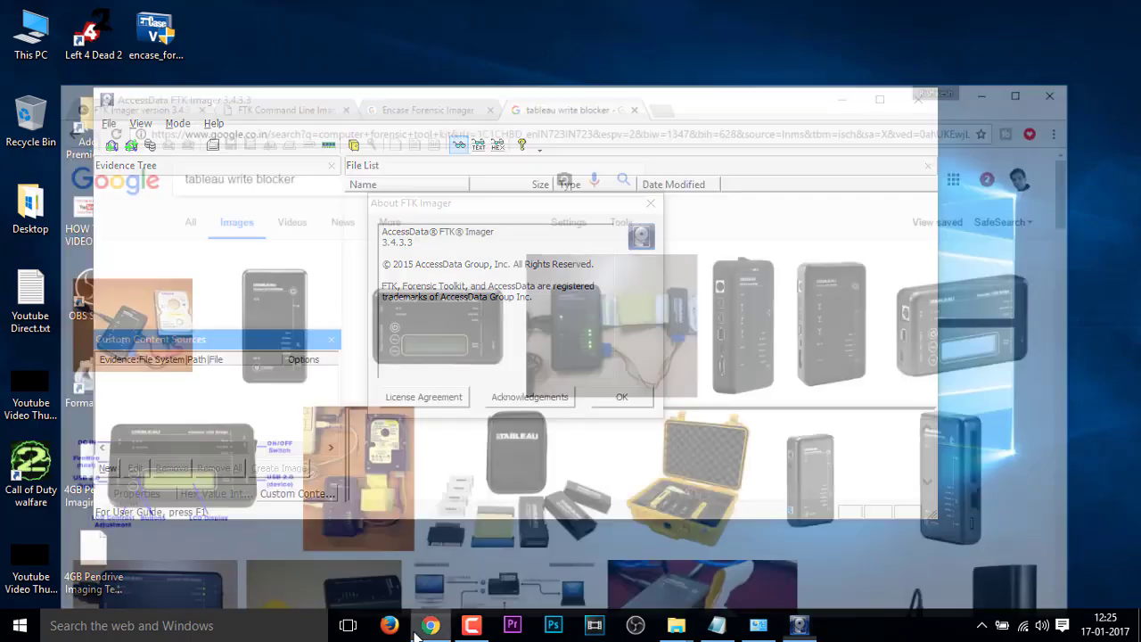
{"action": "left_click", "coordinate": [431, 625]}
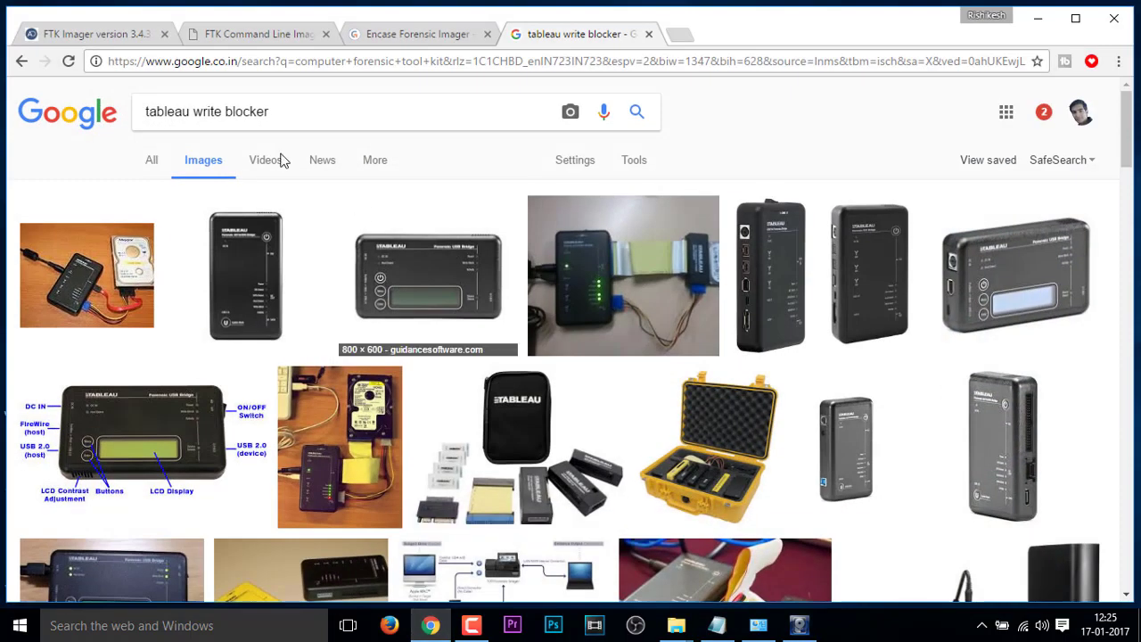
{"action": "left_click", "coordinate": [132, 35]}
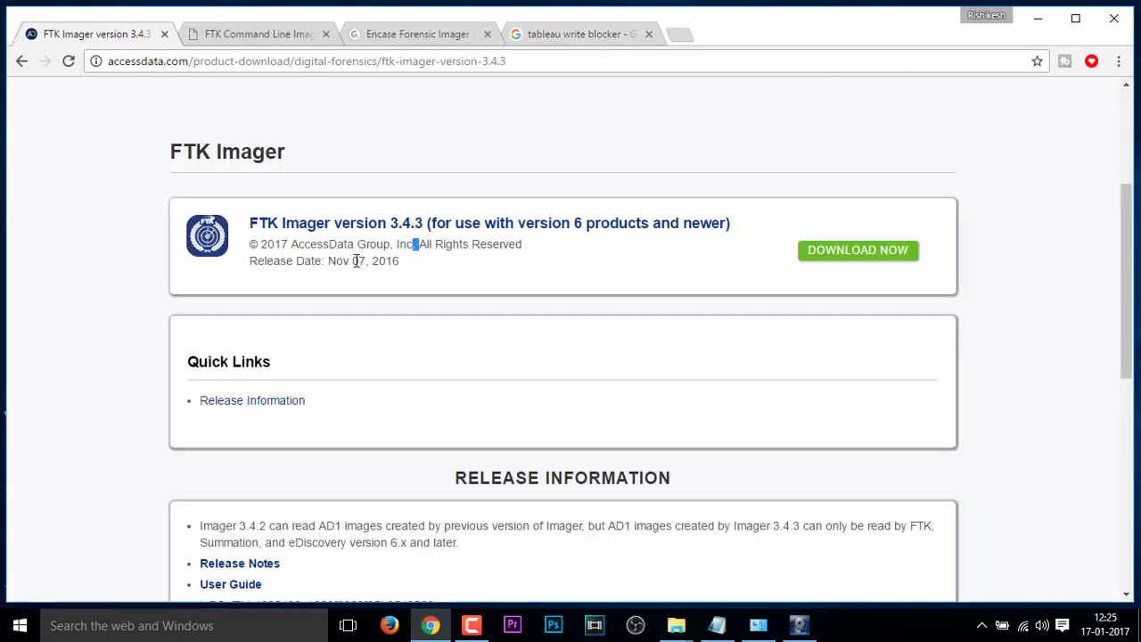
{"action": "left_click", "coordinate": [1038, 18]}
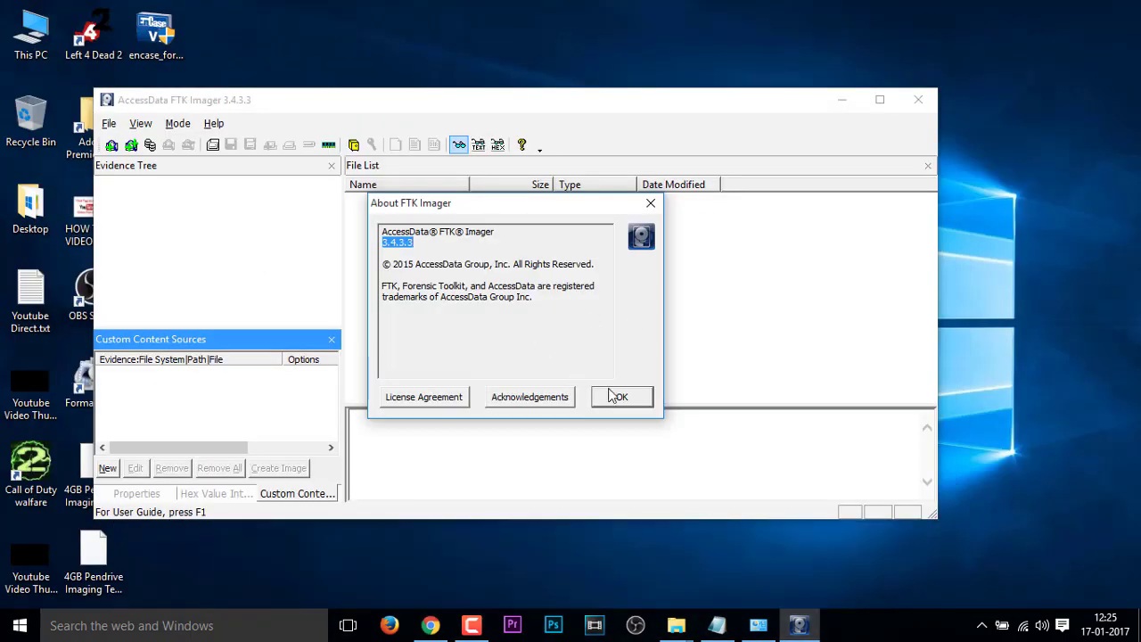
{"action": "left_click", "coordinate": [643, 403]}
- Maximize FTK Imager and start creating a disk image with Physical Drive as the source evidence type
{"action": "left_click_drag", "start_coordinate": [567, 100], "coordinate": [724, 67]}
{"action": "double_click", "coordinate": [633, 76]}
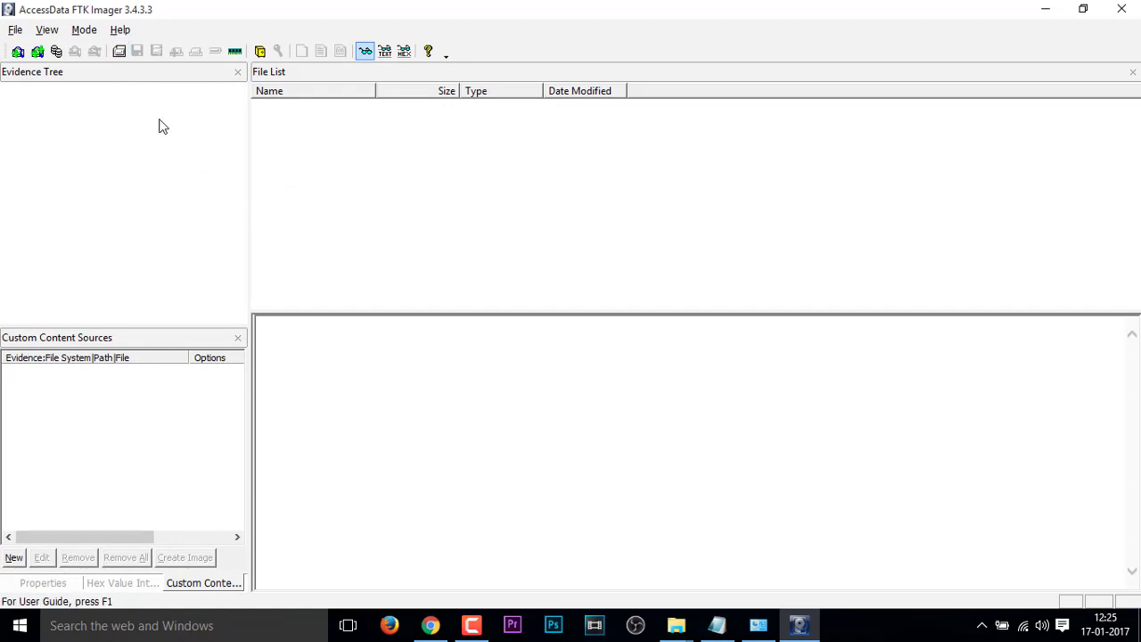
{"action": "left_click", "coordinate": [123, 54]}
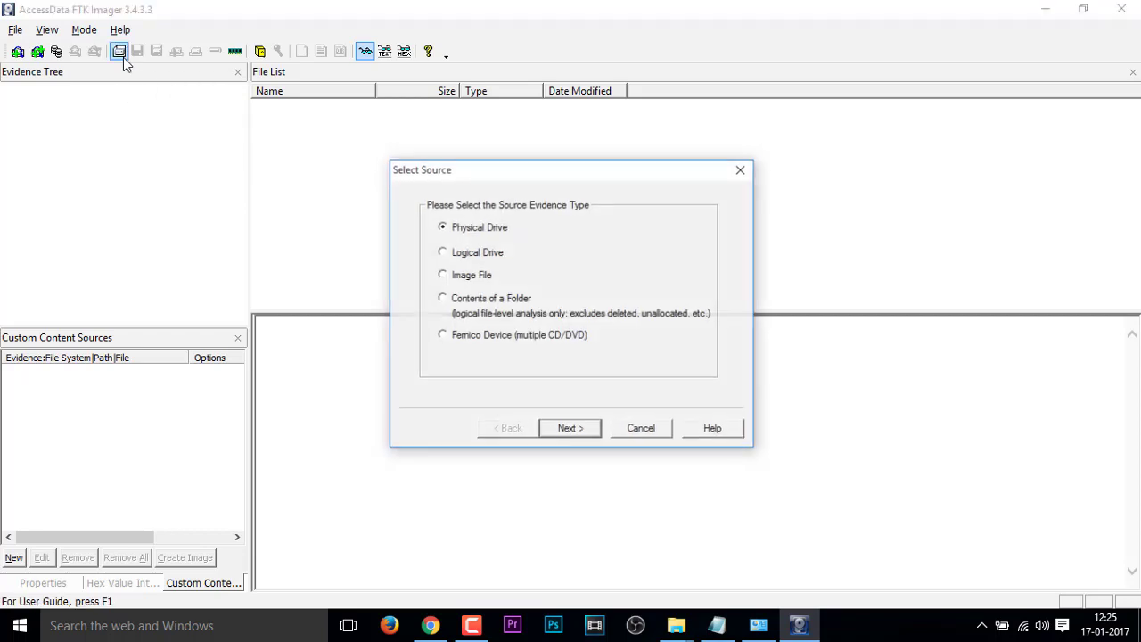
{"action": "left_click_drag", "start_coordinate": [506, 177], "coordinate": [459, 103]}
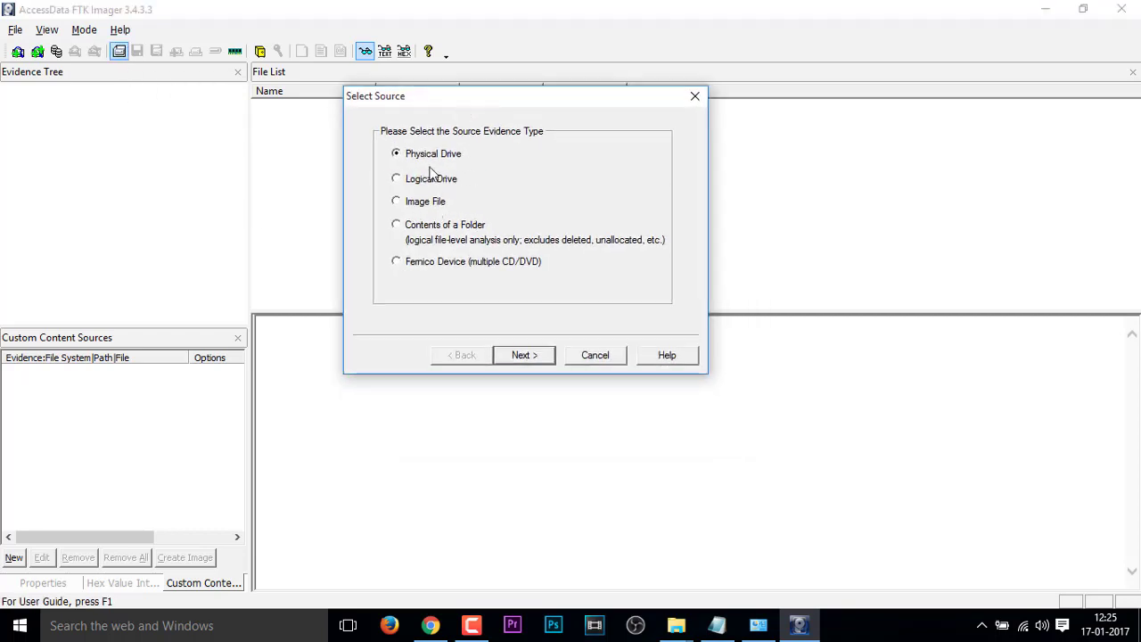
{"action": "left_click", "coordinate": [396, 178]}
{"action": "left_click", "coordinate": [396, 202]}
{"action": "left_click", "coordinate": [398, 228]}
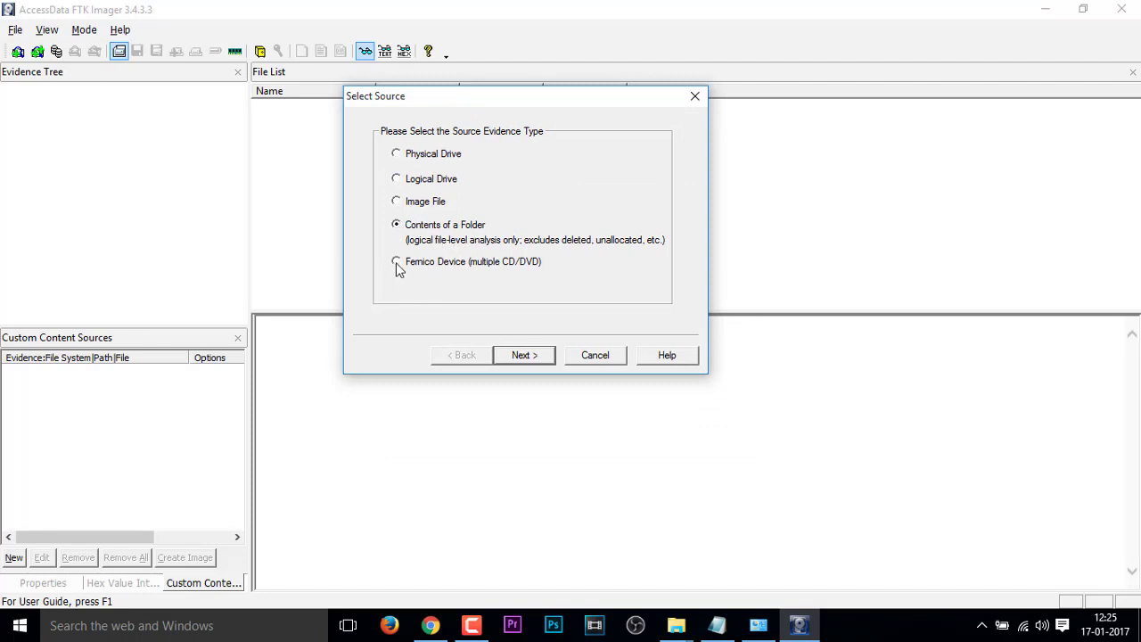
{"action": "left_click", "coordinate": [397, 265]}
{"action": "left_click", "coordinate": [532, 360]}
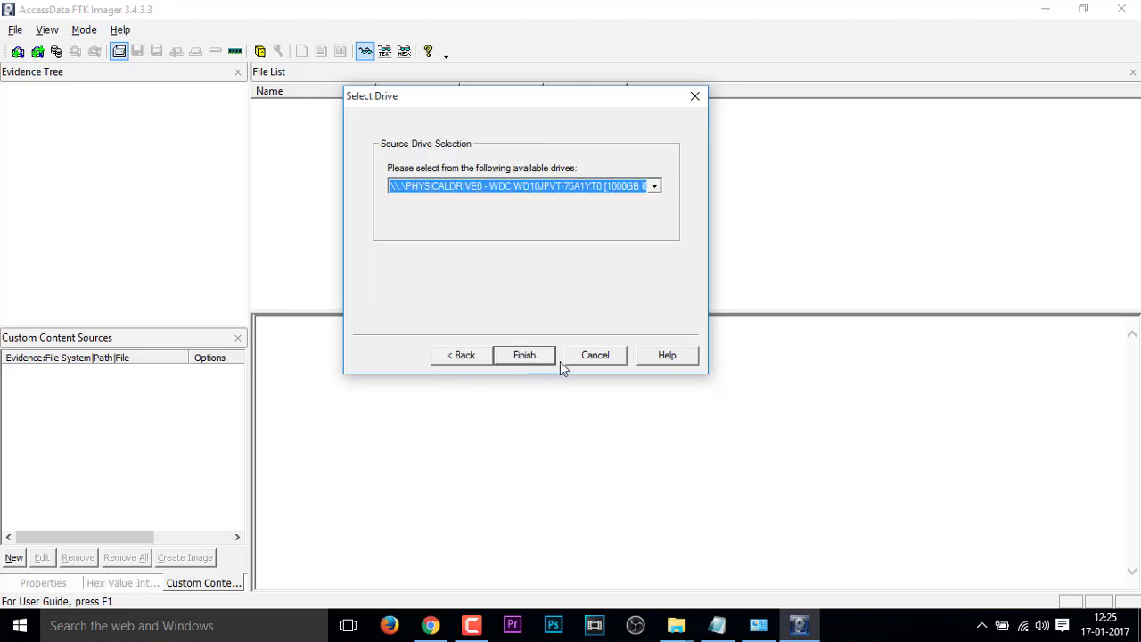
- Choose PHYSICALDRIVE2, the 4GB SMI USB DISK USB Device, as the source drive for the image
{"action": "left_click", "coordinate": [649, 188]}
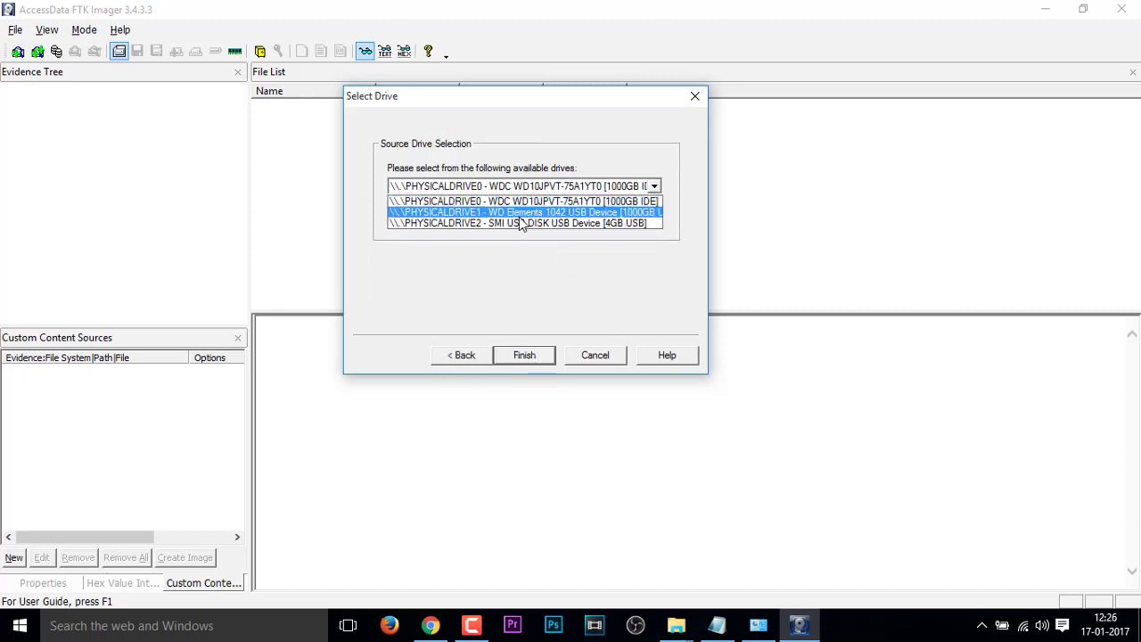
{"action": "left_click", "coordinate": [583, 224]}
{"action": "left_click", "coordinate": [524, 355]}
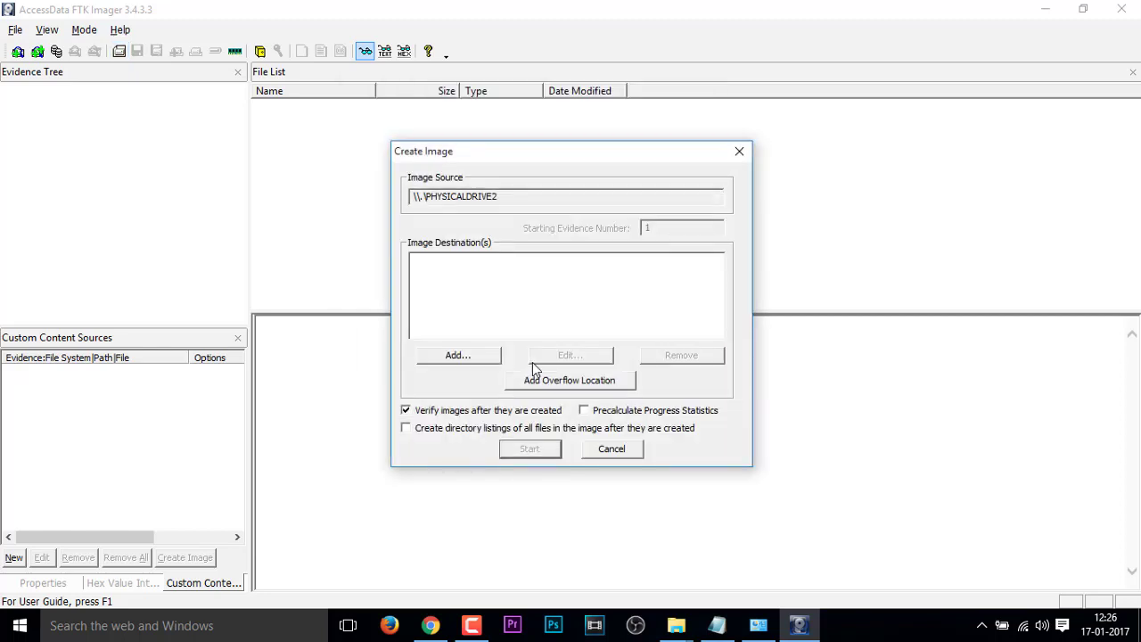
- Add an image destination using the E01 image type and proceed to the evidence item information
{"action": "left_click_drag", "start_coordinate": [544, 164], "coordinate": [502, 93]}
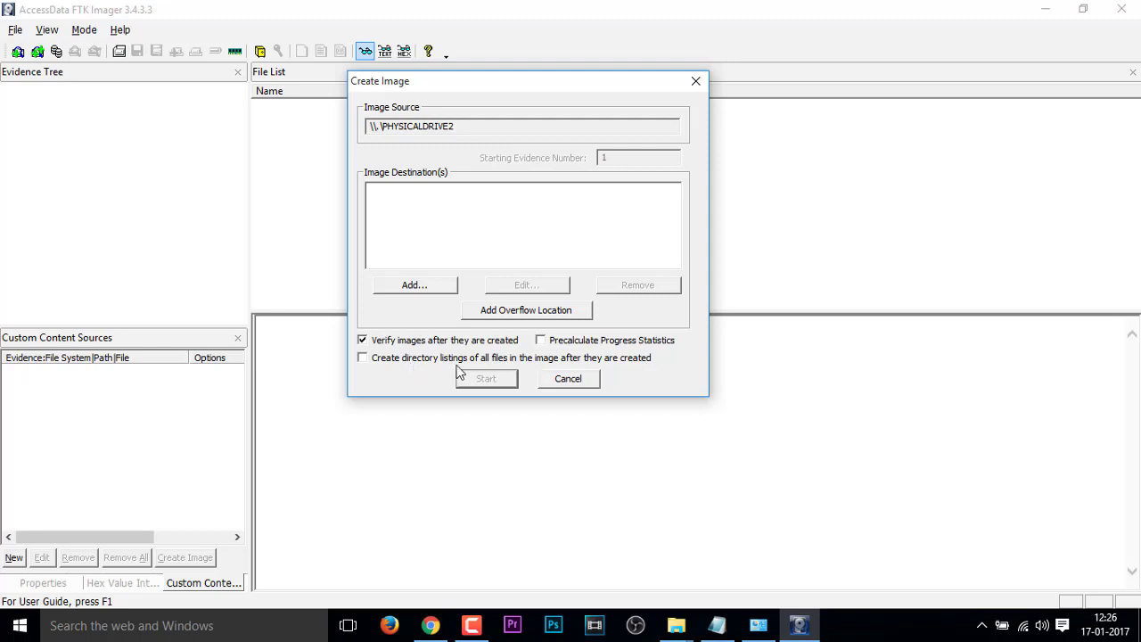
{"action": "left_click", "coordinate": [420, 284]}
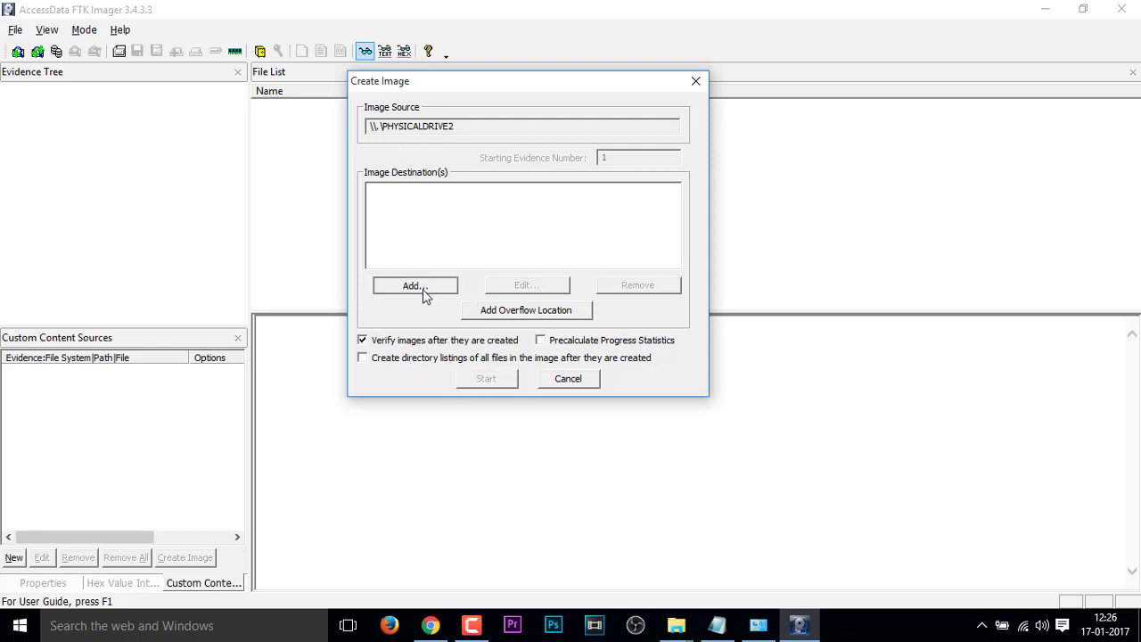
{"action": "left_click_drag", "start_coordinate": [473, 114], "coordinate": [529, 102]}
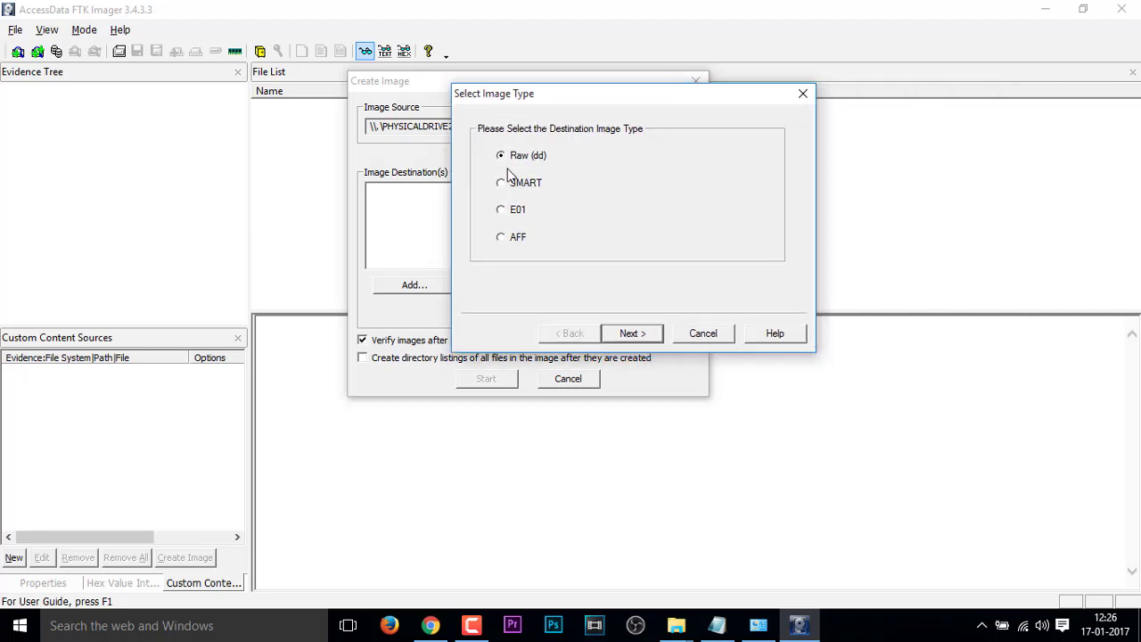
{"action": "left_click", "coordinate": [501, 209]}
{"action": "left_click", "coordinate": [630, 337]}
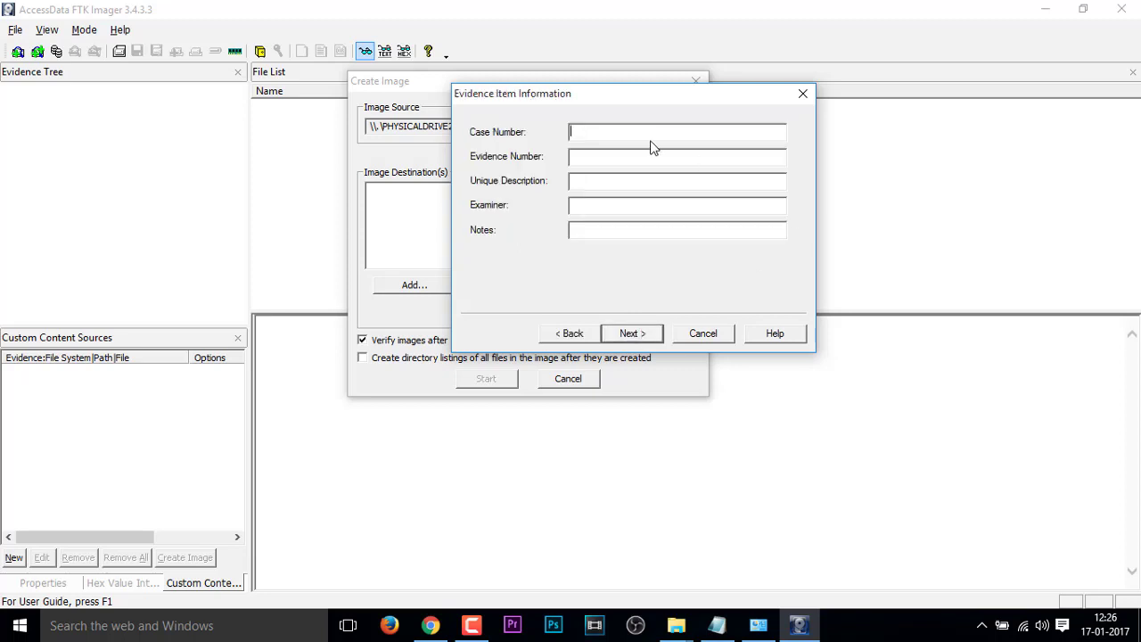
- Enter 17.1.2017LFI as the case number and 007 as the evidence number in the evidence item information
{"action": "left_click_drag", "start_coordinate": [602, 94], "coordinate": [504, 82]}
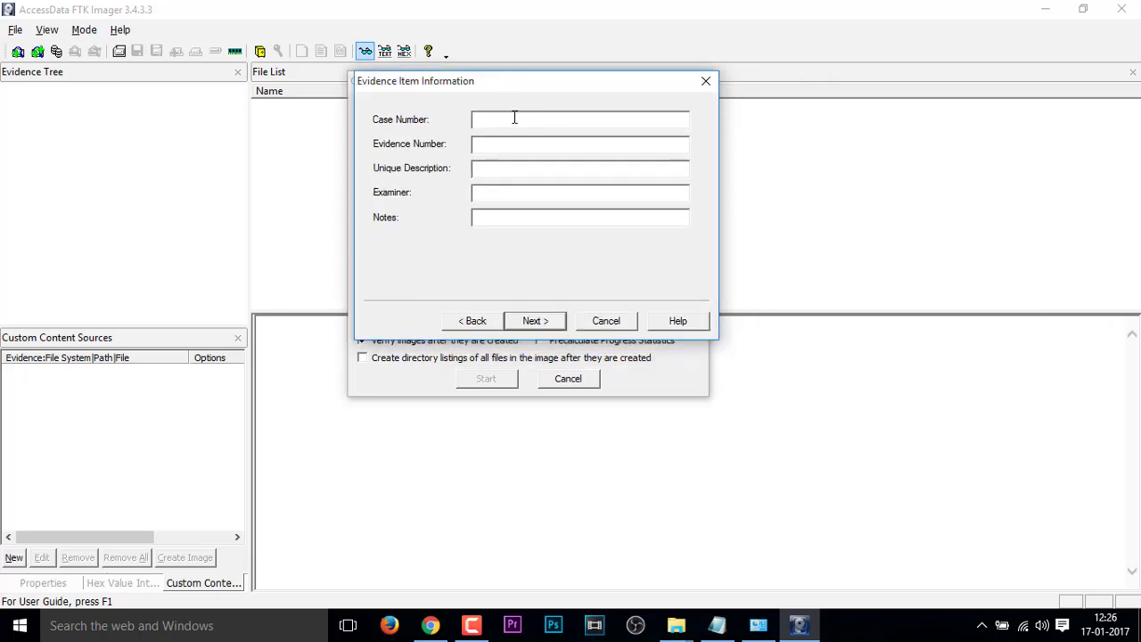
{"action": "type", "text": "17.1.2017_FI"}
{"action": "left_click", "coordinate": [520, 143]}
{"action": "type", "text": "007"}
- Fill in the unique description with "This is second time i am imaging in front of you.. Please like :)"
{"action": "left_click", "coordinate": [498, 175]}
{"action": "type", "text": "This is second tim"}
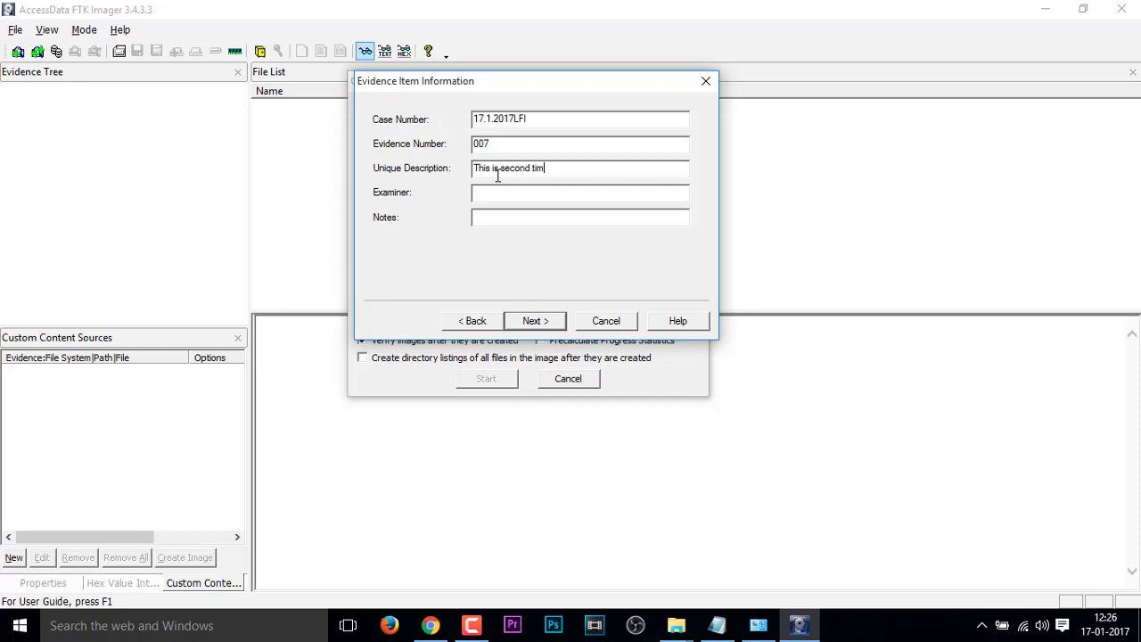
{"action": "type", "text": "e i a m imaging in front of you.."}
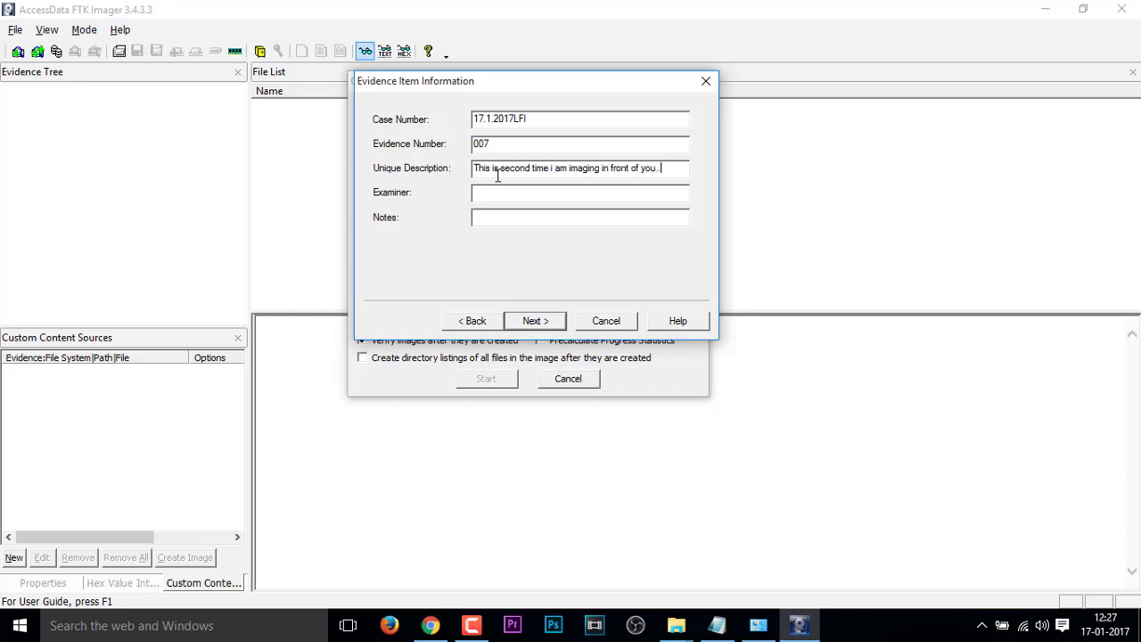
{"action": "type", "text": " Please"}
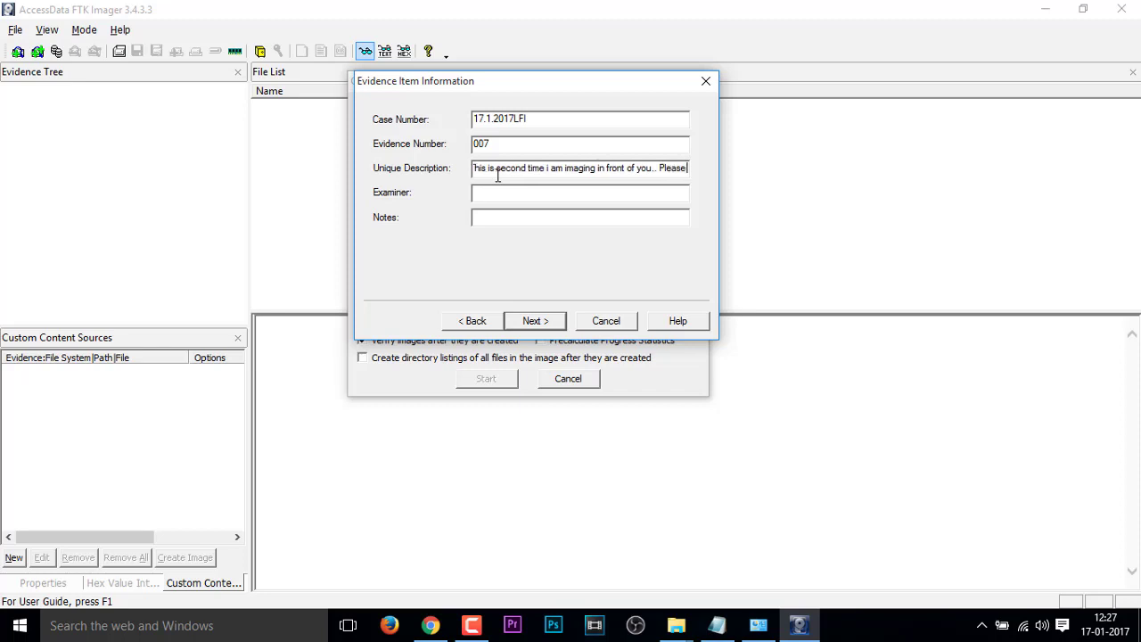
{"action": "type", "text": " like :)"}
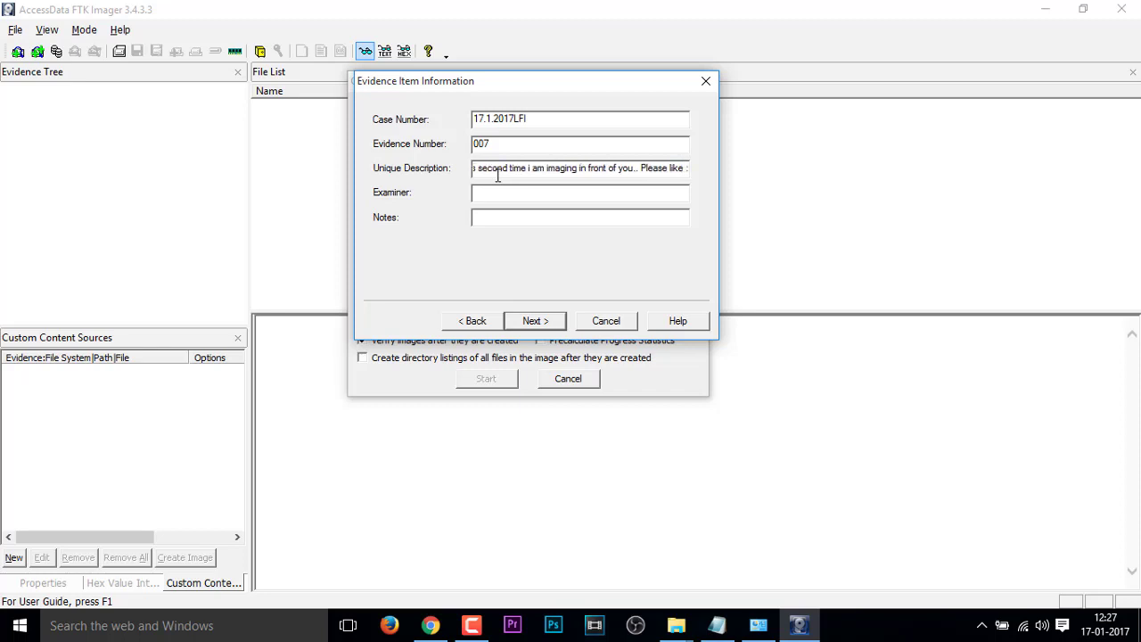
- Enter the examiner's full name, copy the unique description into the notes, and proceed to the image destination settings
{"action": "left_click", "coordinate": [482, 200]}
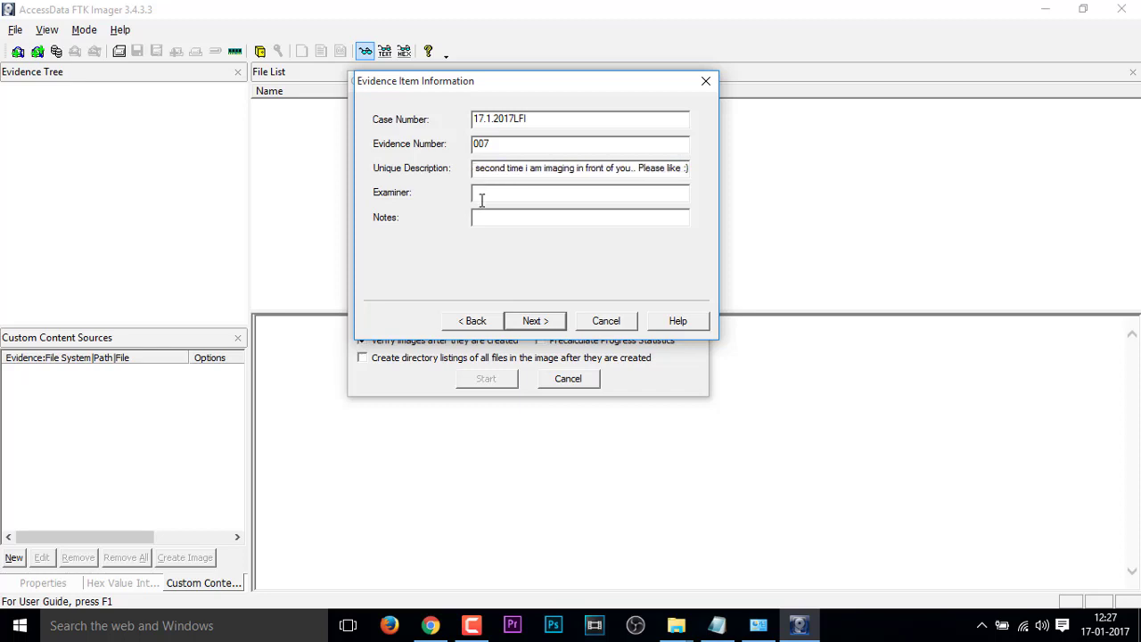
{"action": "type", "text": "Rishikesh Ojha"}
{"action": "left_click", "coordinate": [492, 216]}
{"action": "left_click_drag", "start_coordinate": [525, 167], "coordinate": [577, 167]}
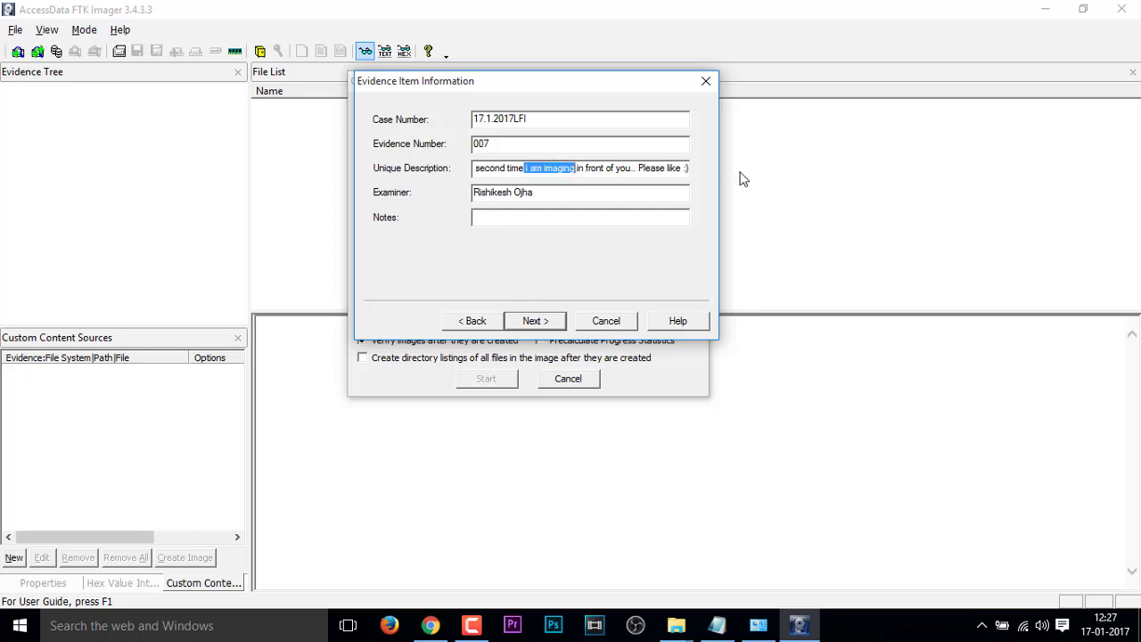
{"action": "left_click_drag", "start_coordinate": [691, 167], "coordinate": [384, 168]}
{"action": "key", "text": "ctrl+c"}
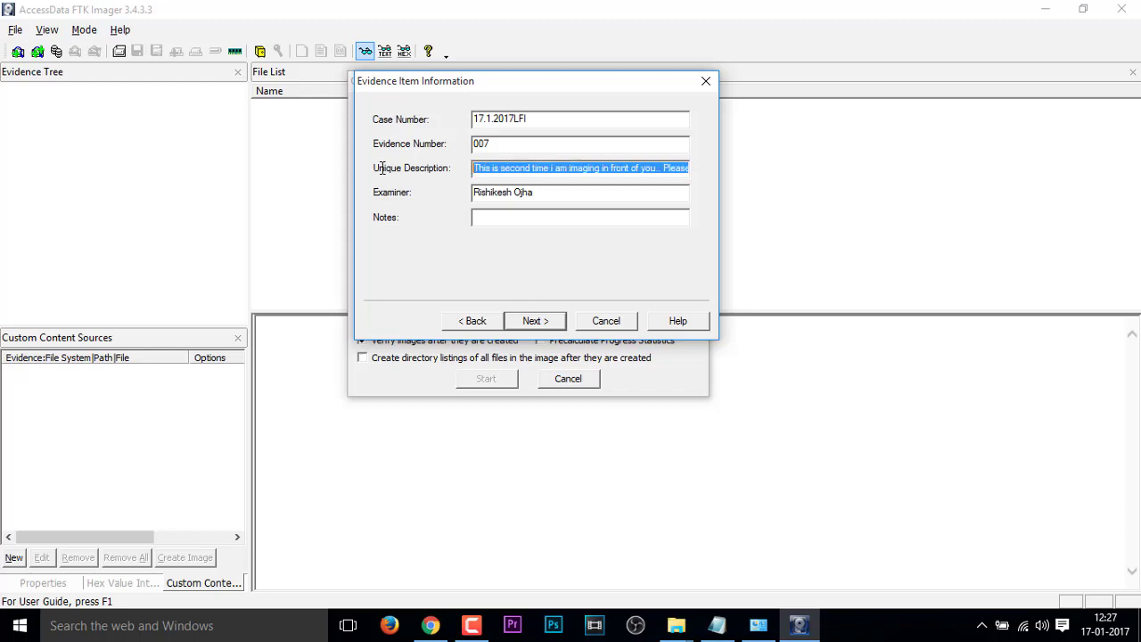
{"action": "left_click", "coordinate": [482, 215]}
{"action": "key", "text": "ctrl+v"}
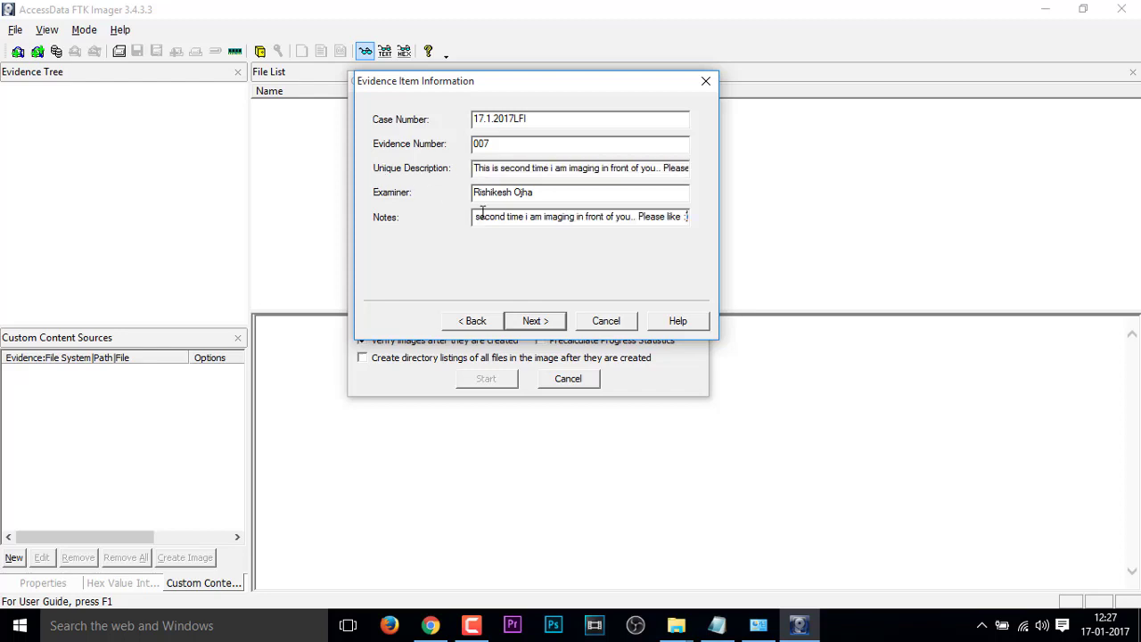
{"action": "left_click", "coordinate": [549, 321]}
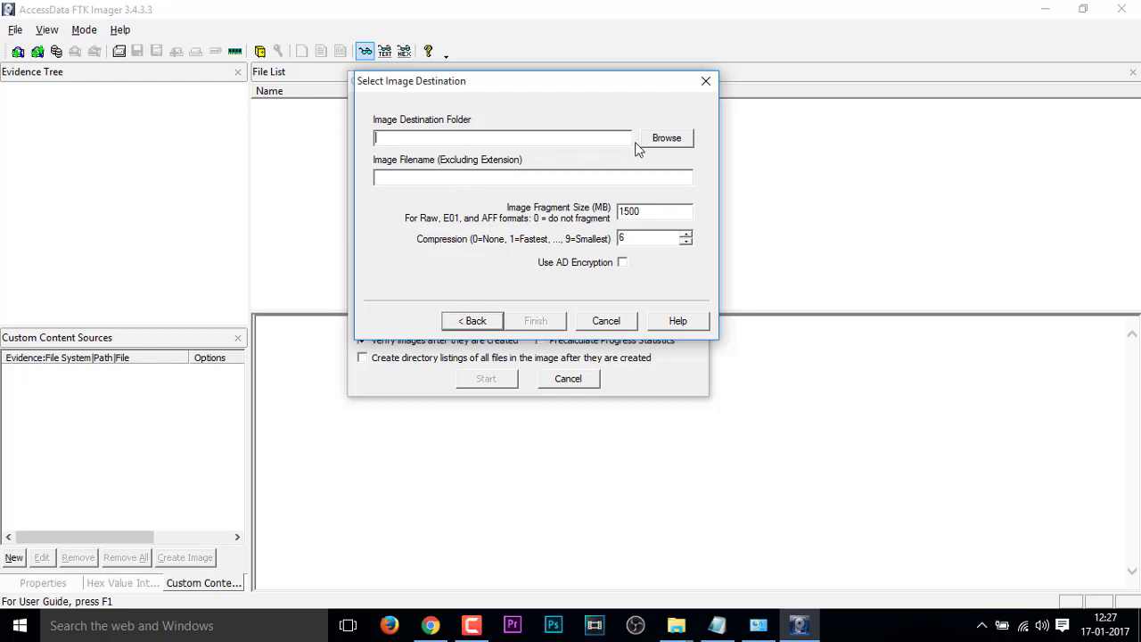
- Choose the Desktop as the image destination folder and name the image file 4GBLFI
{"action": "left_click", "coordinate": [667, 139]}
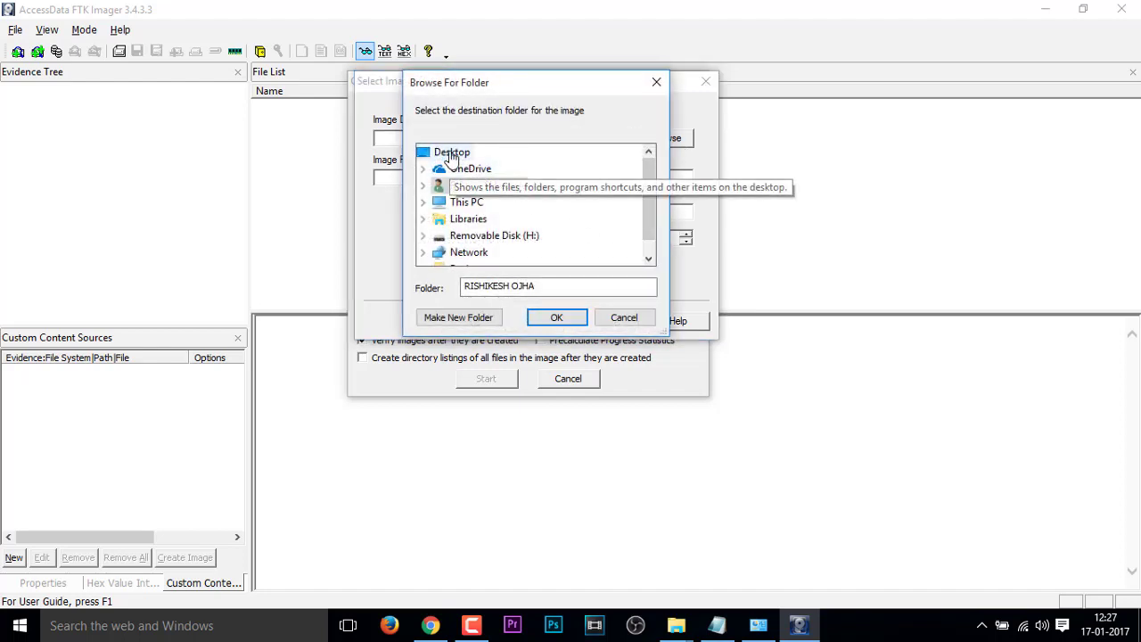
{"action": "left_click", "coordinate": [451, 153]}
{"action": "left_click", "coordinate": [542, 320]}
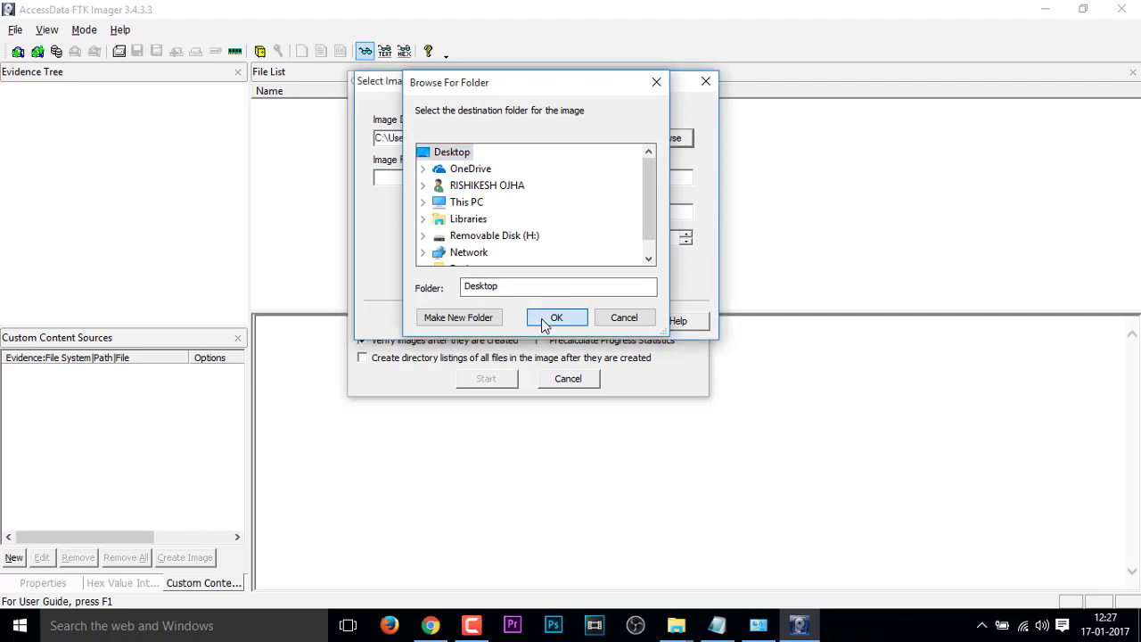
{"action": "left_click", "coordinate": [449, 178]}
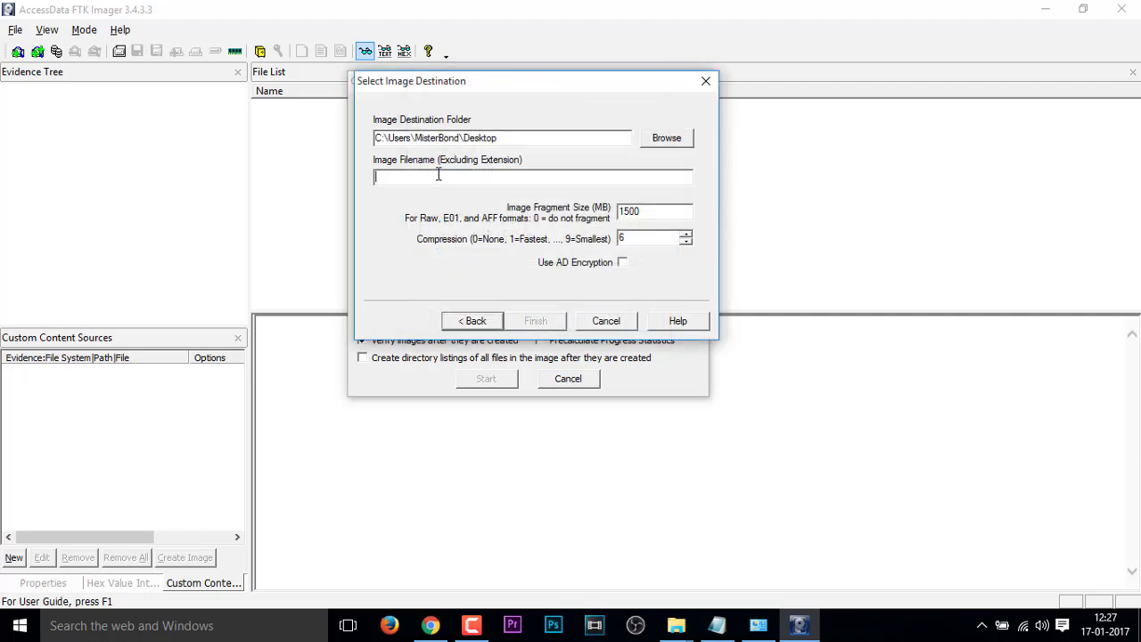
{"action": "type", "text": "$GB"}
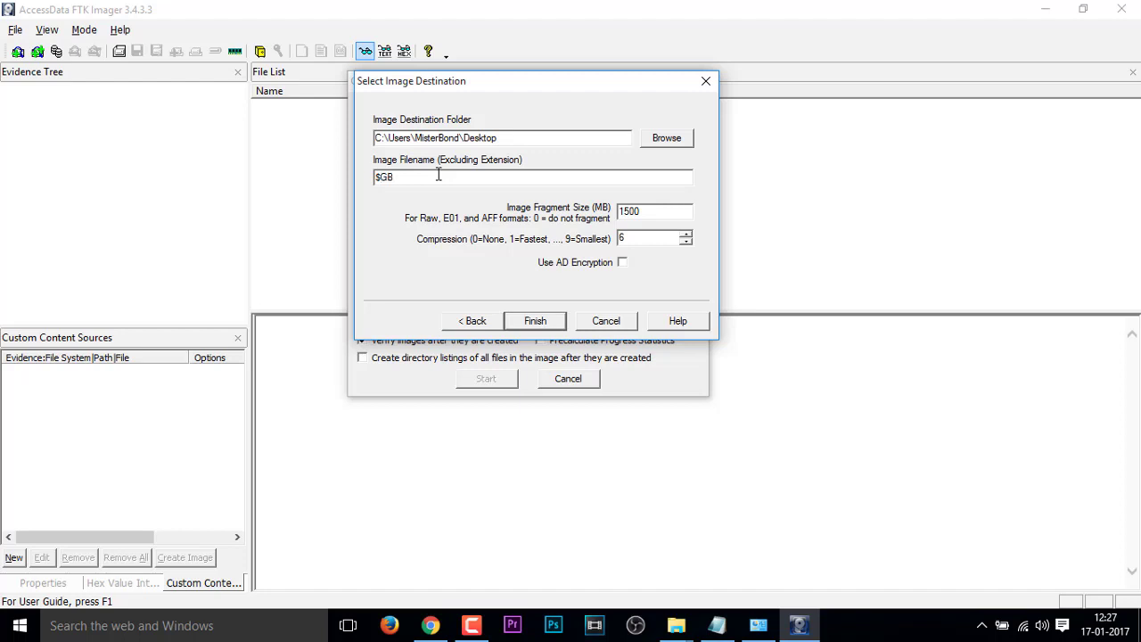
{"action": "key", "text": "BackSpace"}
{"action": "key", "text": "BackSpace"}
{"action": "key", "text": "BackSpace"}
{"action": "type", "text": "4GBLFI"}
- Try image fragment sizes of 2000, 4000 and 100 MB and set the size back to 1500 MB
{"action": "double_click", "coordinate": [650, 211]}
{"action": "left_click", "coordinate": [648, 211]}
{"action": "double_click", "coordinate": [640, 211]}
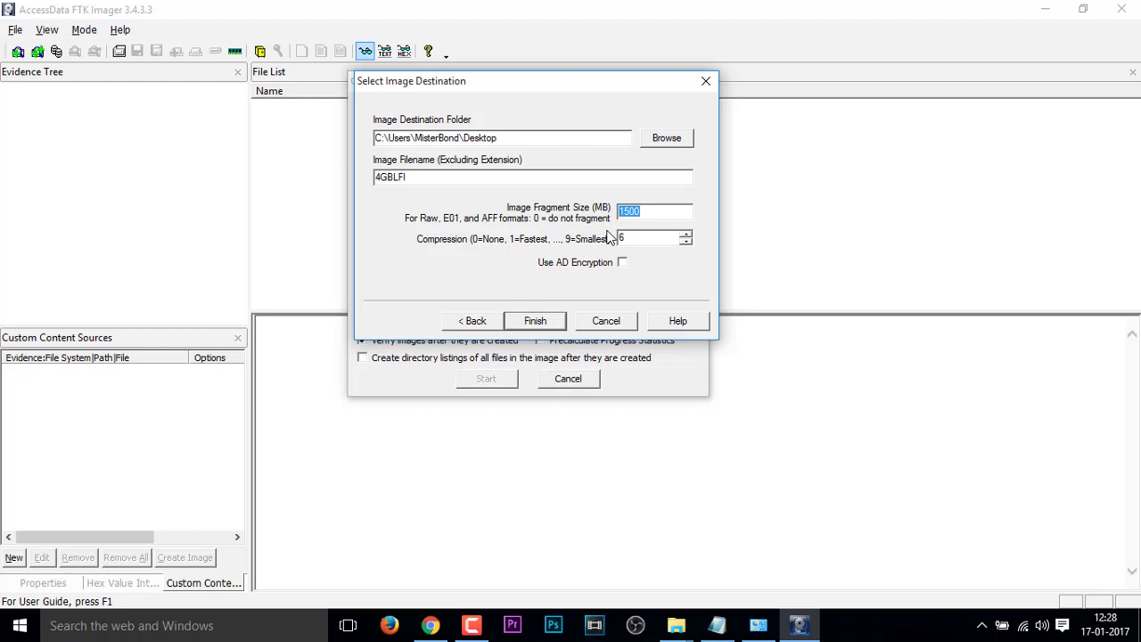
{"action": "type", "text": "2000"}
{"action": "key", "text": "BackSpace"}
{"action": "key", "text": "BackSpace"}
{"action": "key", "text": "BackSpace"}
{"action": "key", "text": "BackSpace"}
{"action": "type", "text": "4000"}
{"action": "key", "text": "BackSpace"}
{"action": "key", "text": "BackSpace"}
{"action": "key", "text": "BackSpace"}
{"action": "key", "text": "BackSpace"}
{"action": "type", "text": "100"}
{"action": "key", "text": "BackSpace"}
{"action": "key", "text": "BackSpace"}
{"action": "type", "text": "00"}
{"action": "key", "text": "BackSpace"}
{"action": "key", "text": "BackSpace"}
{"action": "type", "text": "500"}
- Finish the image destination setup and start creating the disk image
{"action": "left_click", "coordinate": [554, 322]}
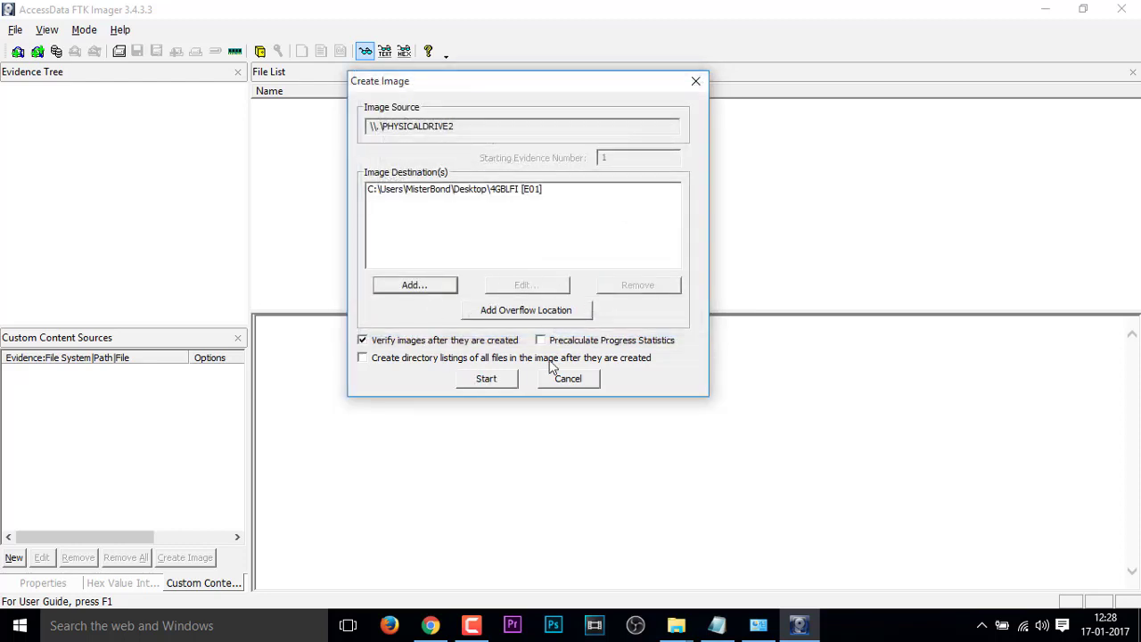
{"action": "left_click", "coordinate": [486, 379]}
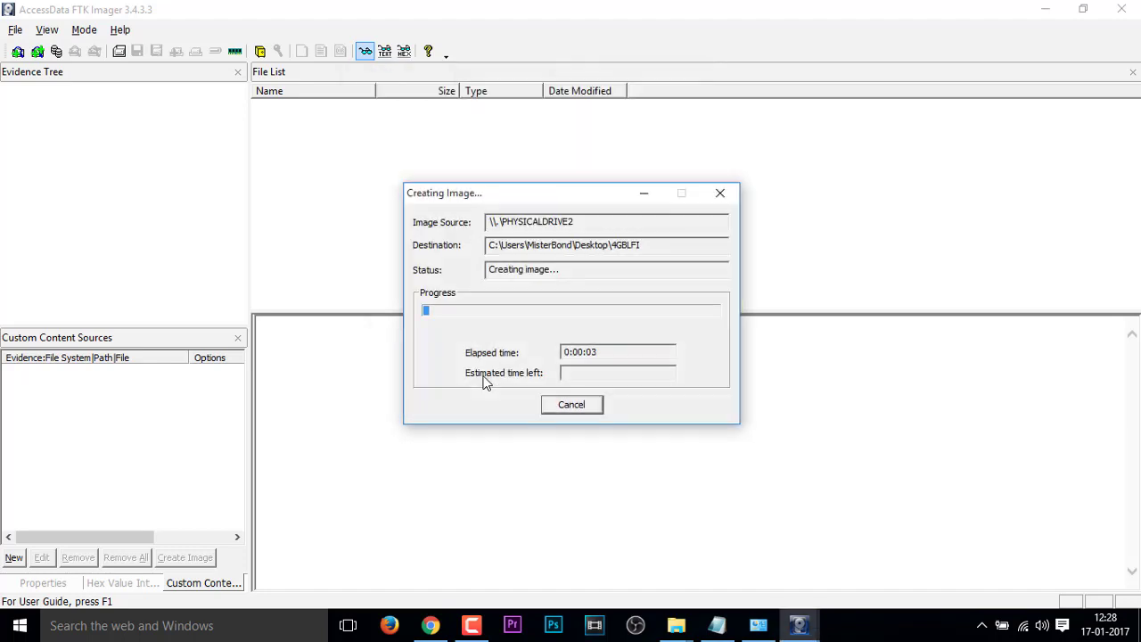
- Examine the 4GB Pendrive Imaging Test.E01 and .E02 segments and 4GBLFI.E01 on the desktop, and return to the imaging progress window
{"action": "key", "text": "super+d"}
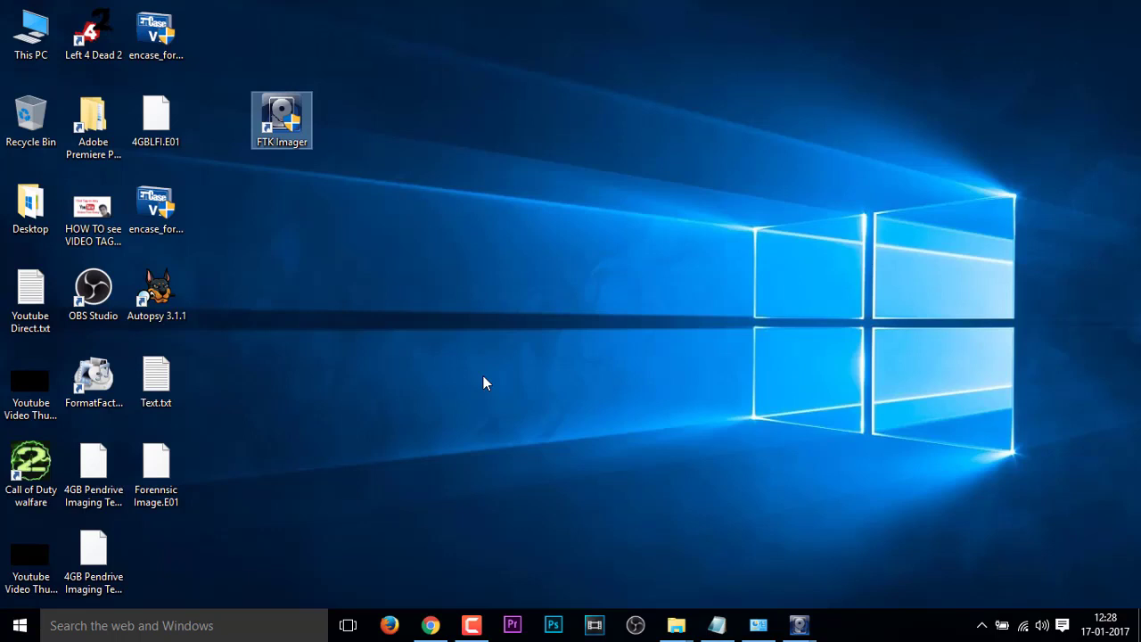
{"action": "left_click", "coordinate": [156, 379]}
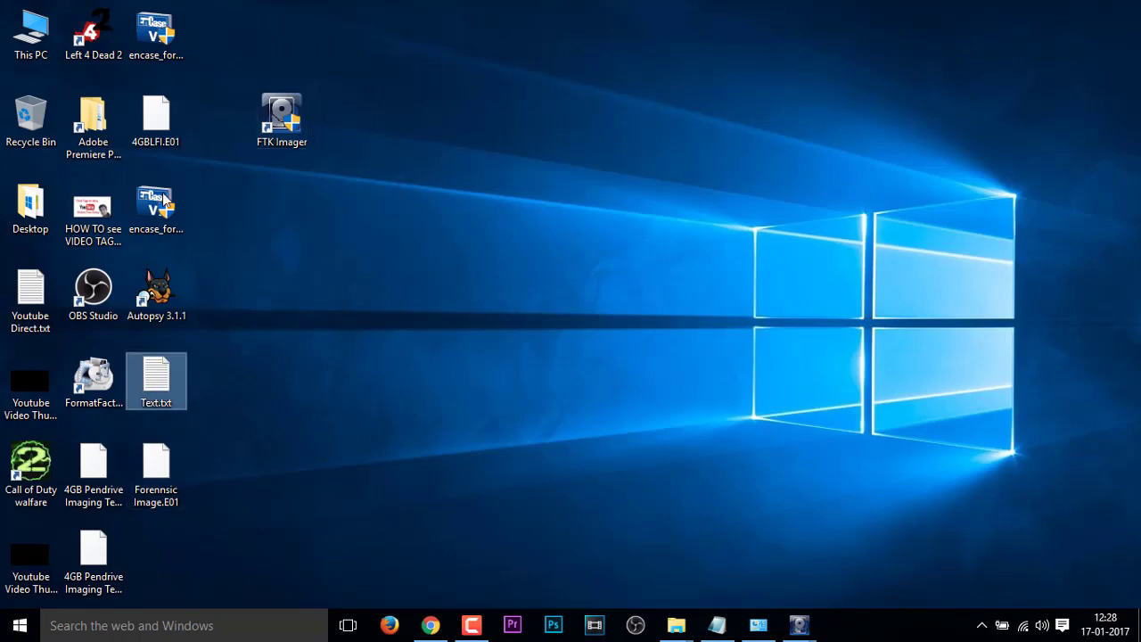
{"action": "left_click", "coordinate": [94, 491]}
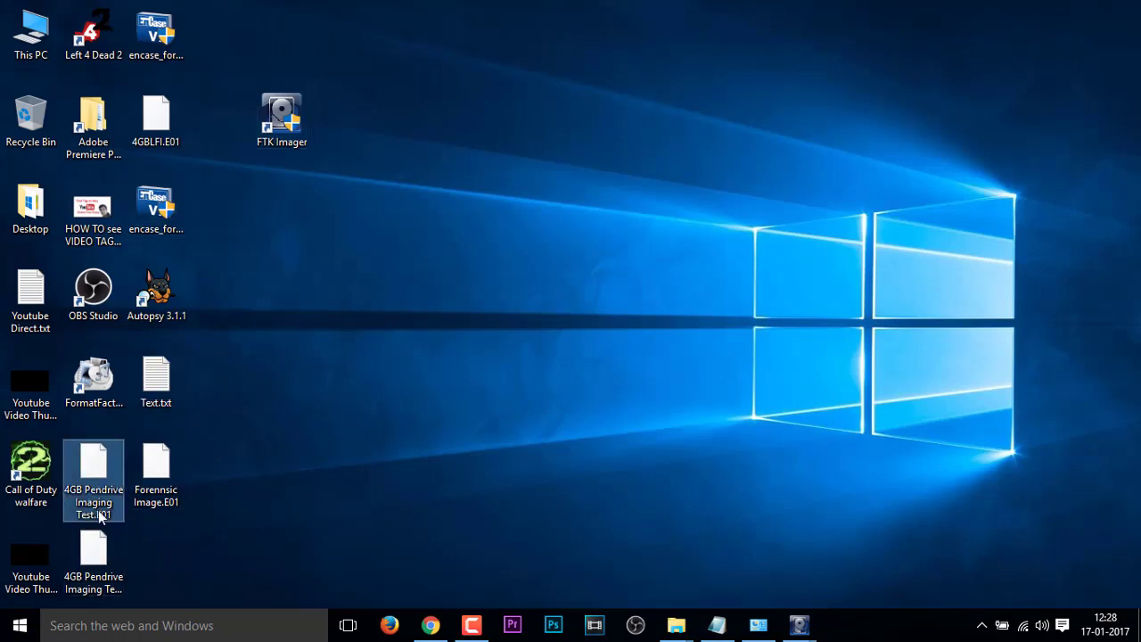
{"action": "left_click", "coordinate": [86, 557]}
{"action": "key", "text": "Up"}
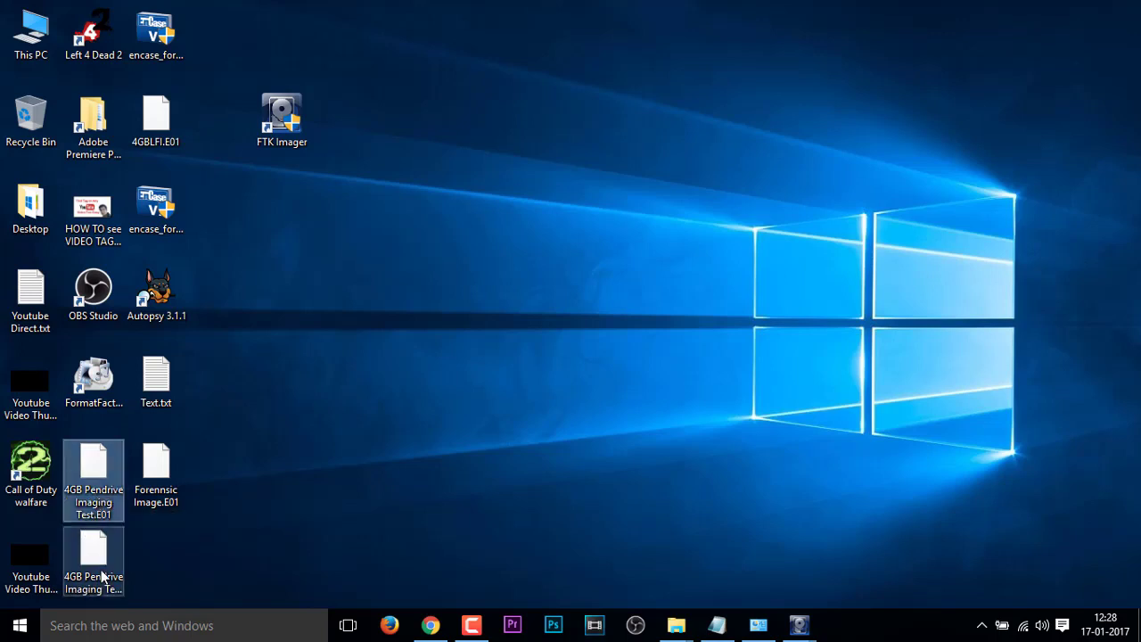
{"action": "key", "text": "Down"}
{"action": "key", "text": "Up"}
{"action": "key", "text": "Down"}
{"action": "key", "text": "Up"}
{"action": "key", "text": "Down"}
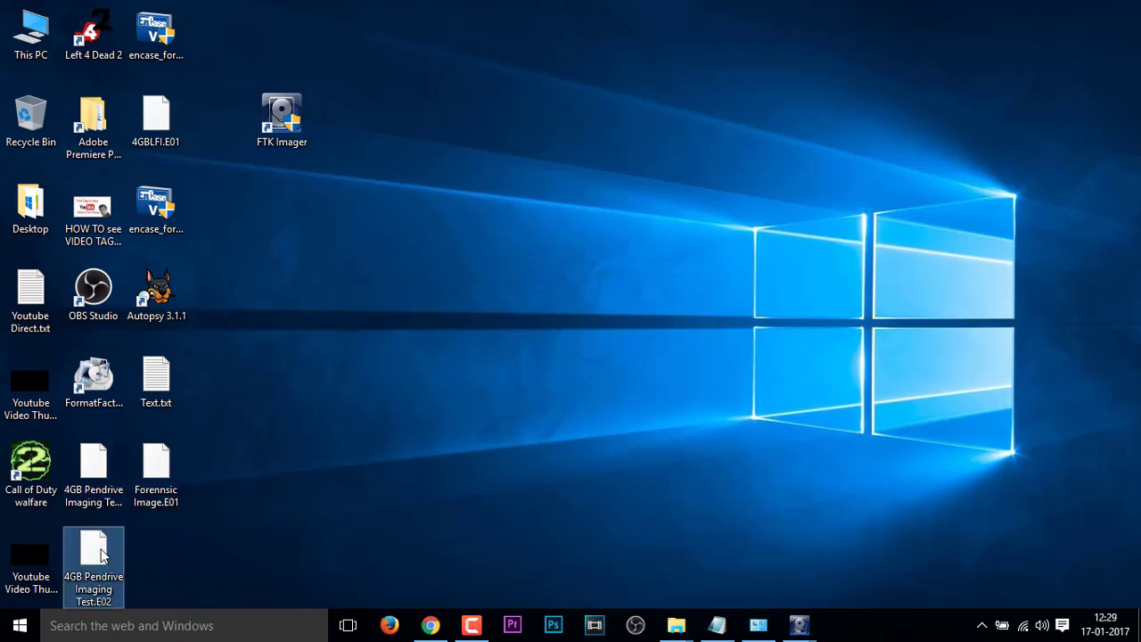
{"action": "key", "text": "Up"}
{"action": "key", "text": "Down"}
{"action": "key", "text": "Up"}
{"action": "key", "text": "Down"}
{"action": "key", "text": "Up"}
{"action": "key", "text": "Down"}
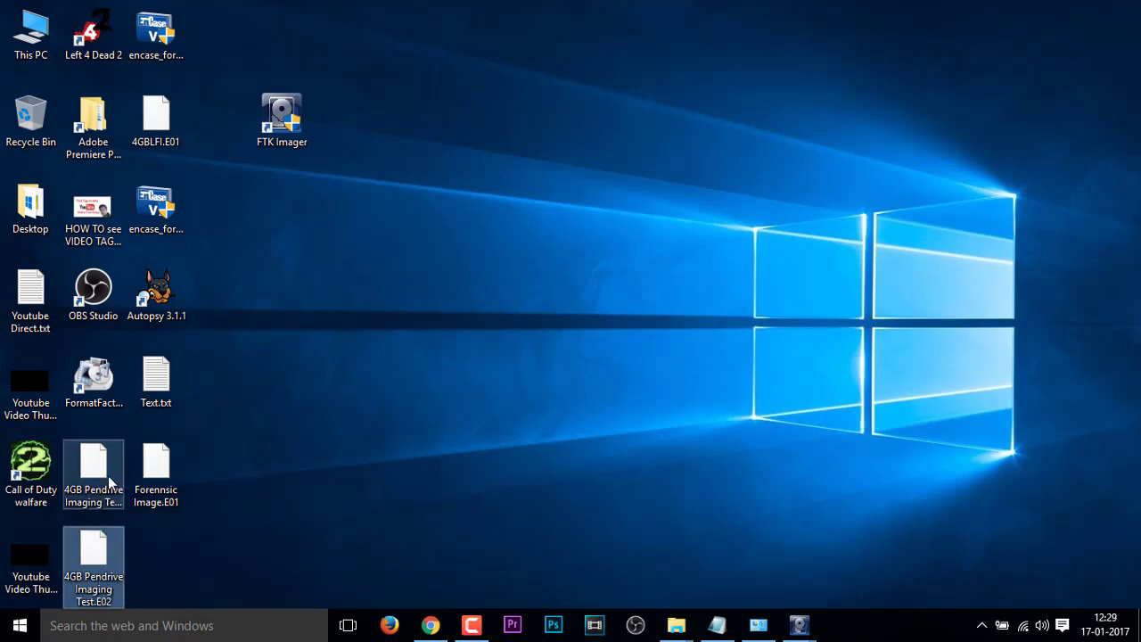
{"action": "key", "text": "Up"}
{"action": "key", "text": "Down"}
{"action": "key", "text": "Up"}
{"action": "key", "text": "Down"}
{"action": "key", "text": "Up"}
{"action": "key", "text": "Down"}
{"action": "key", "text": "Up"}
{"action": "key", "text": "Down"}
{"action": "key", "text": "Up"}
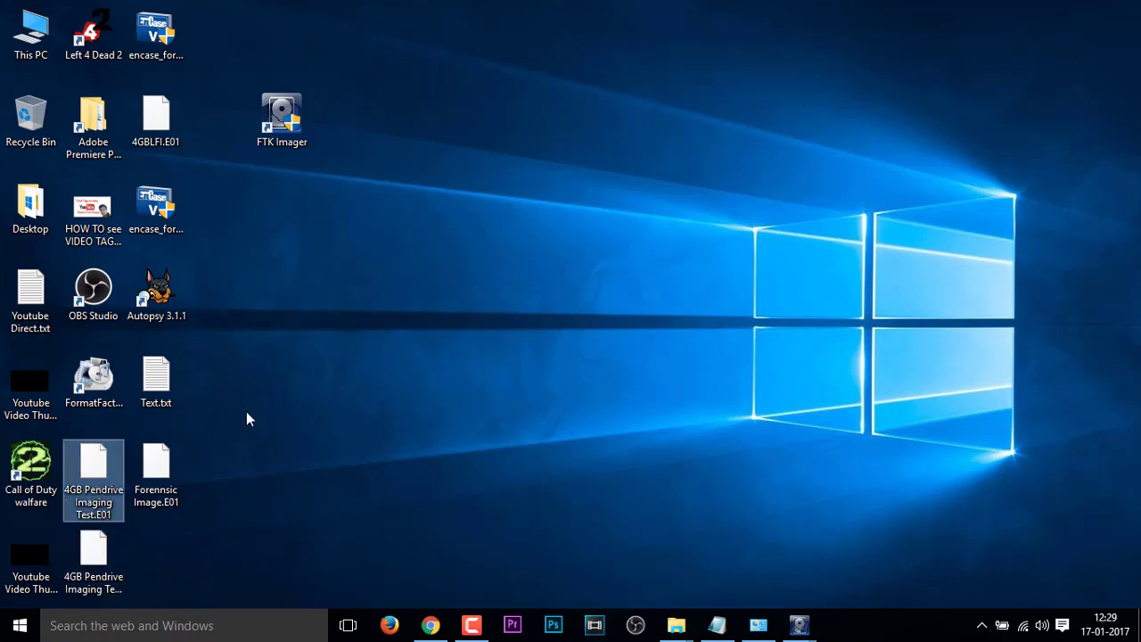
{"action": "left_click", "coordinate": [169, 129]}
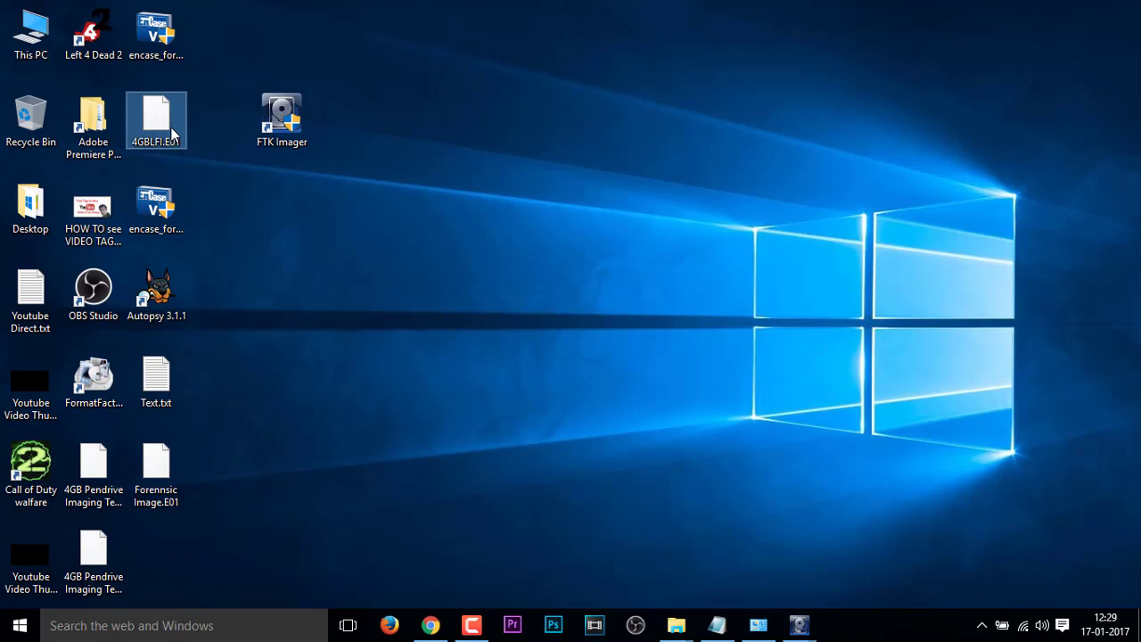
{"action": "left_click", "coordinate": [799, 625]}
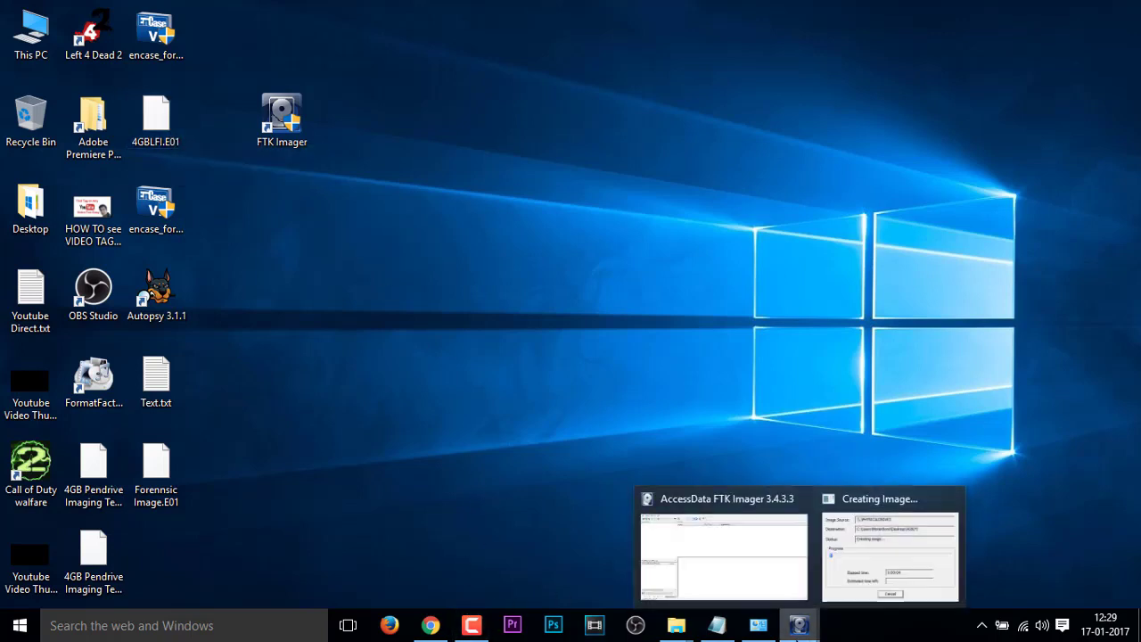
{"action": "left_click", "coordinate": [893, 557]}
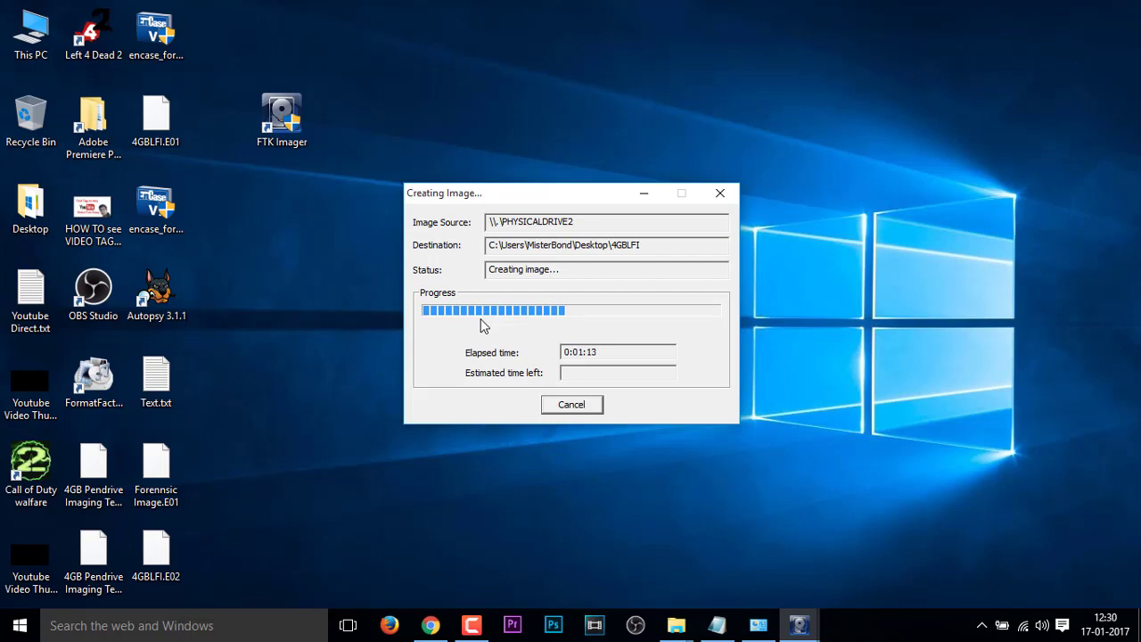
{"action": "left_click", "coordinate": [473, 629]}
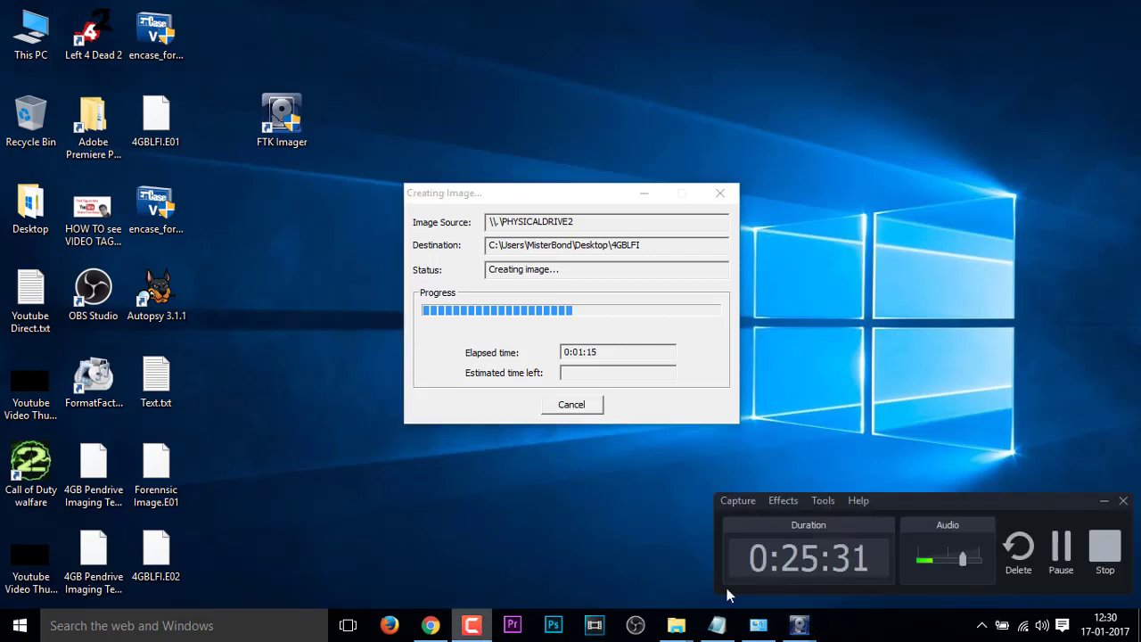
{"action": "left_click", "coordinate": [1060, 559]}
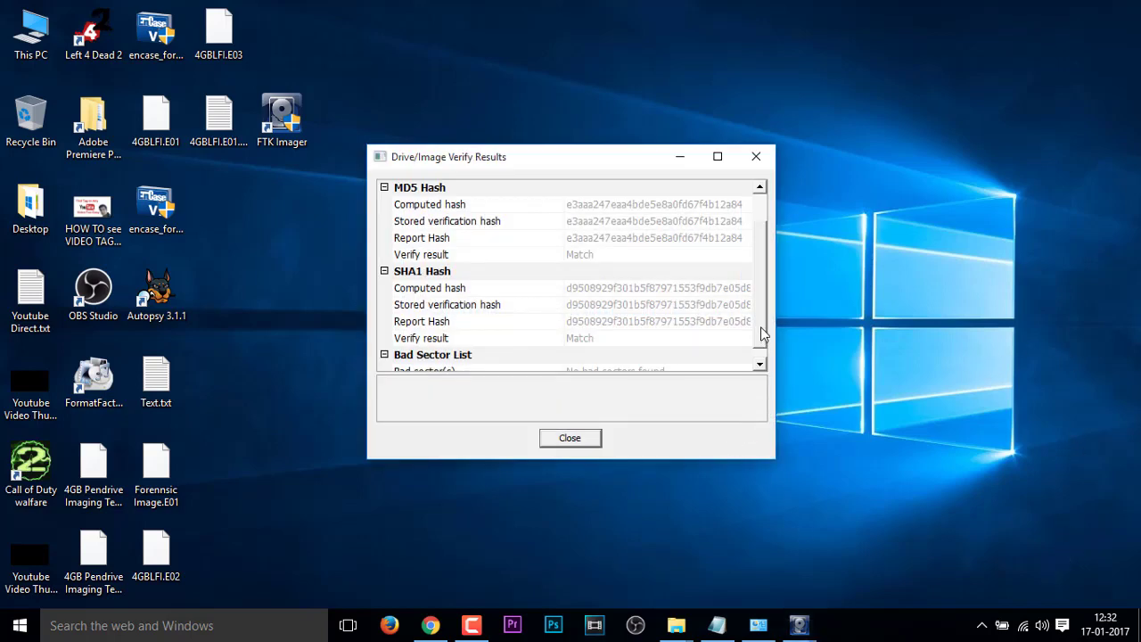
- Examine the image name, sector count and the computed, stored and report MD5 hashes in the verification results
{"action": "mouse_move", "coordinate": [759, 344]}
{"action": "left_mouse_down"}
{"action": "mouse_move", "coordinate": [763, 265]}
{"action": "mouse_move", "coordinate": [764, 330]}
{"action": "left_mouse_up"}
{"action": "left_click_drag", "start_coordinate": [759, 283], "coordinate": [764, 254]}
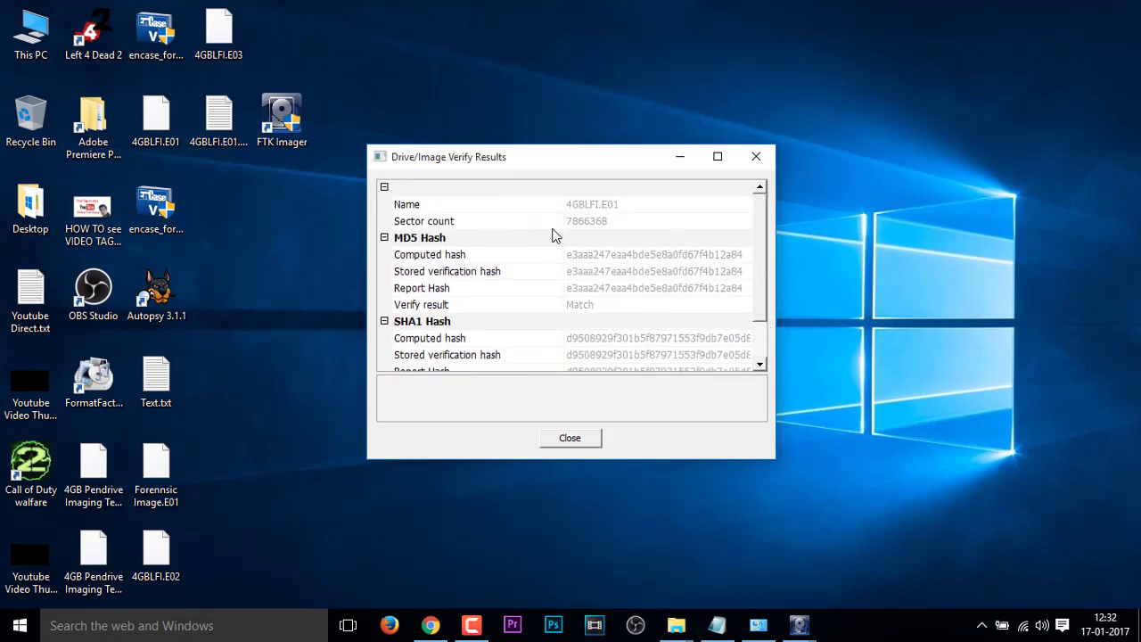
{"action": "left_click", "coordinate": [600, 205]}
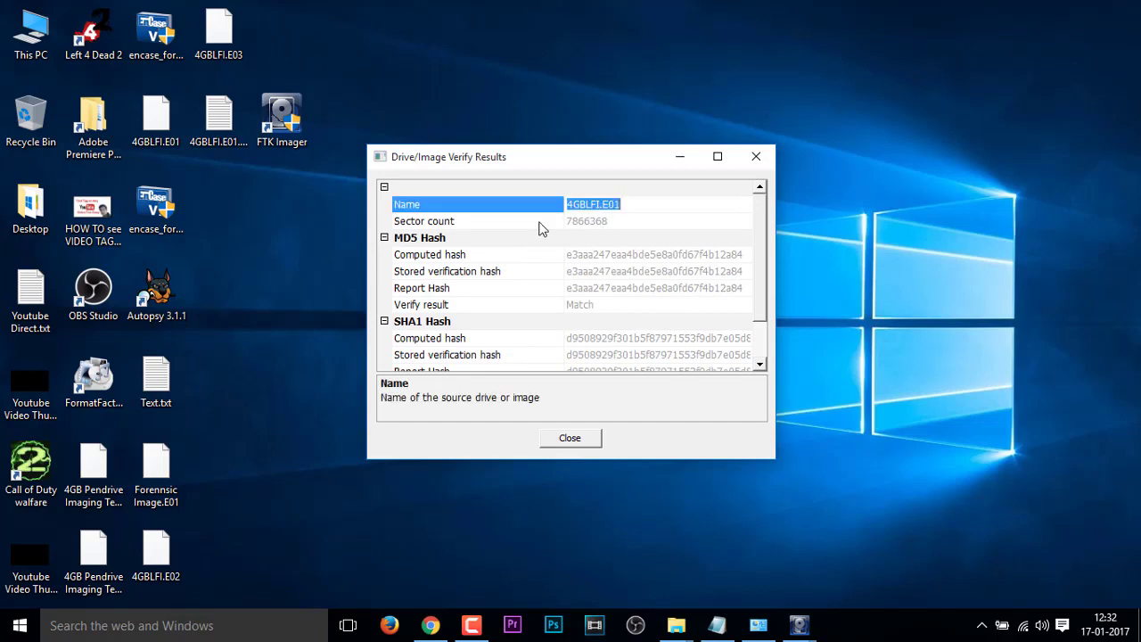
{"action": "left_click", "coordinate": [593, 221]}
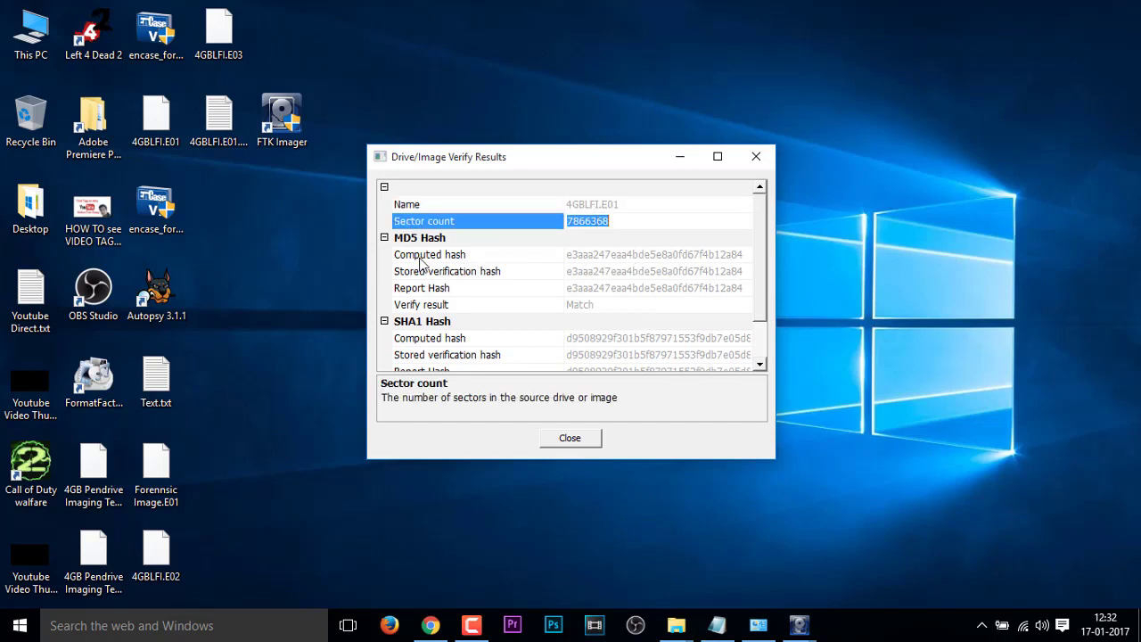
{"action": "left_click", "coordinate": [596, 256]}
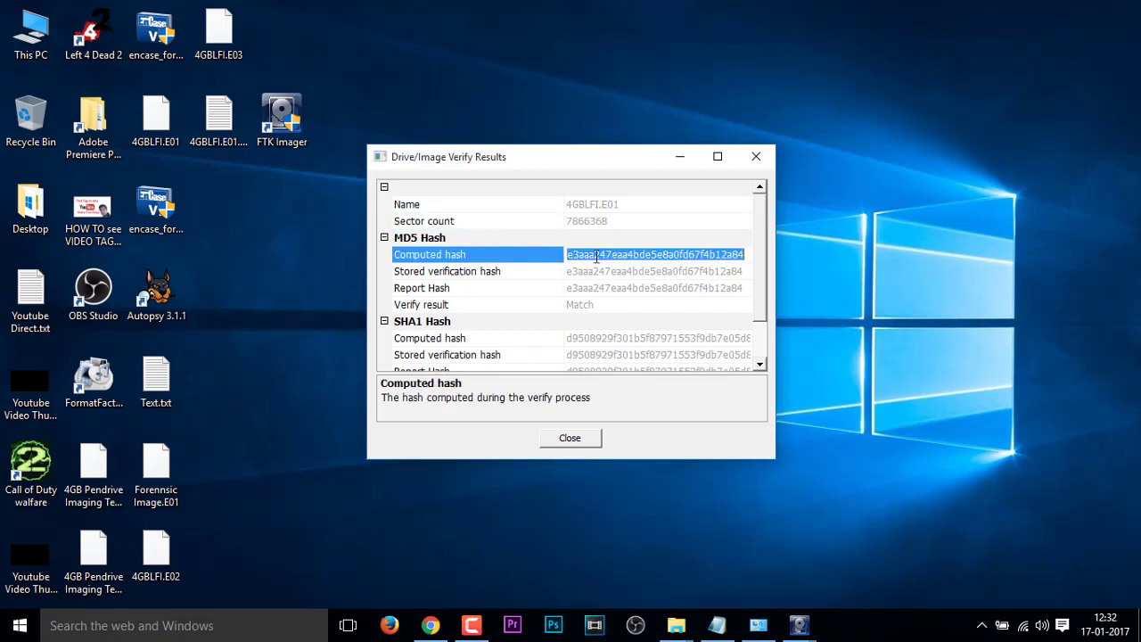
{"action": "left_click", "coordinate": [600, 273]}
{"action": "left_click", "coordinate": [600, 291]}
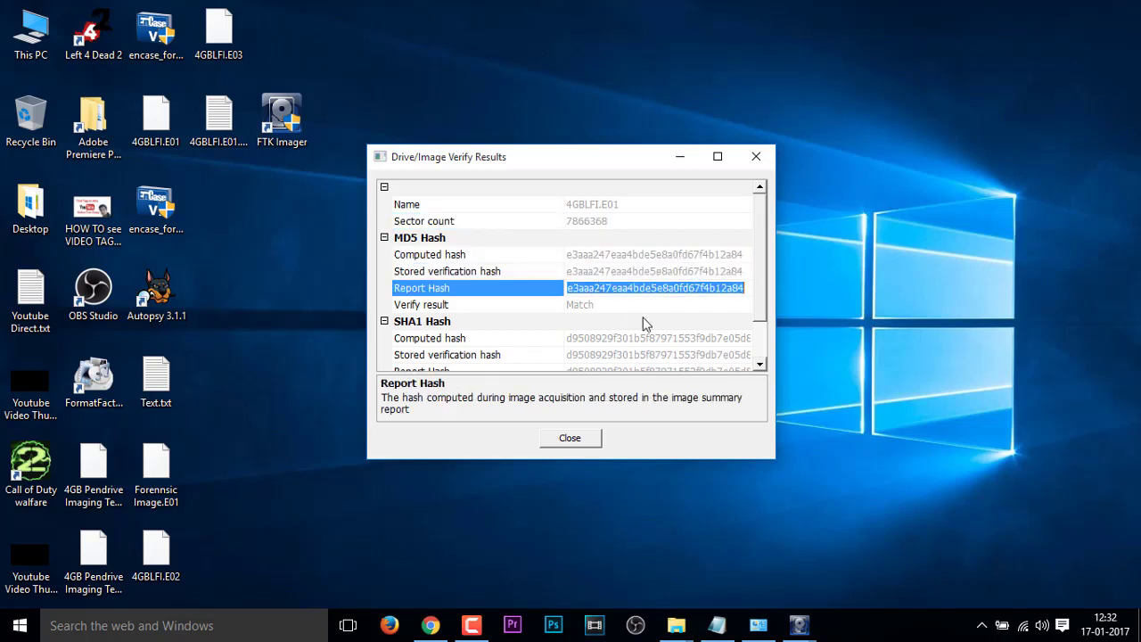
- Examine the computed, stored and report SHA1 hashes and the SHA1 verify result
{"action": "left_click", "coordinate": [428, 239]}
{"action": "scroll", "coordinate": [486, 302], "scroll_direction": "down", "scroll_amount": 1}
{"action": "left_click", "coordinate": [421, 271]}
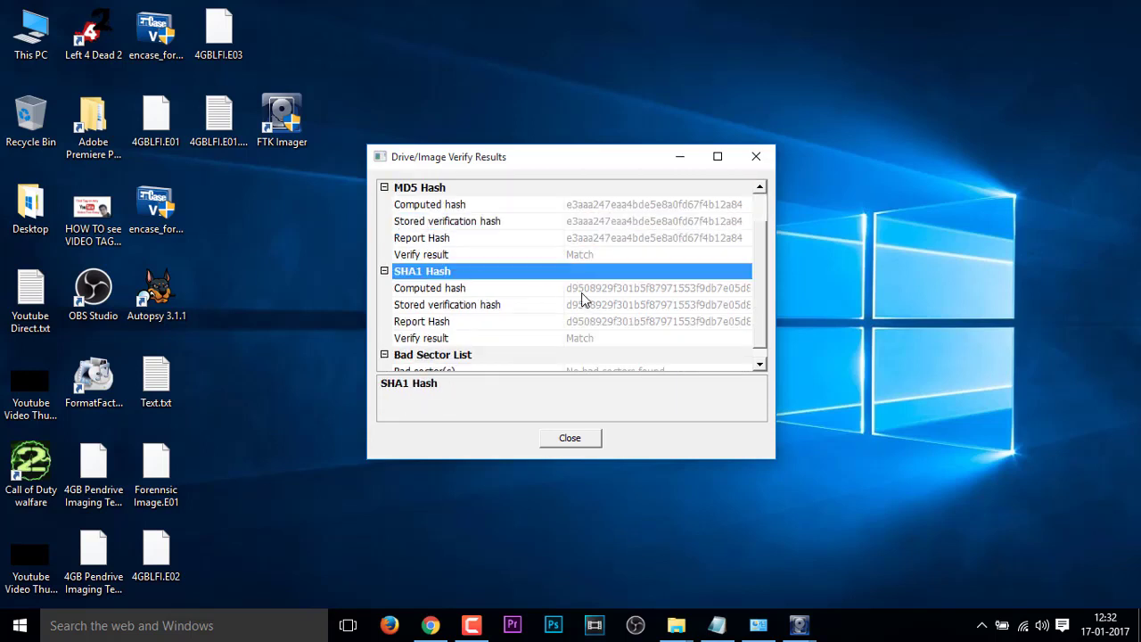
{"action": "left_click", "coordinate": [593, 290]}
{"action": "left_click", "coordinate": [606, 304]}
{"action": "left_click", "coordinate": [615, 322]}
{"action": "left_click", "coordinate": [596, 338]}
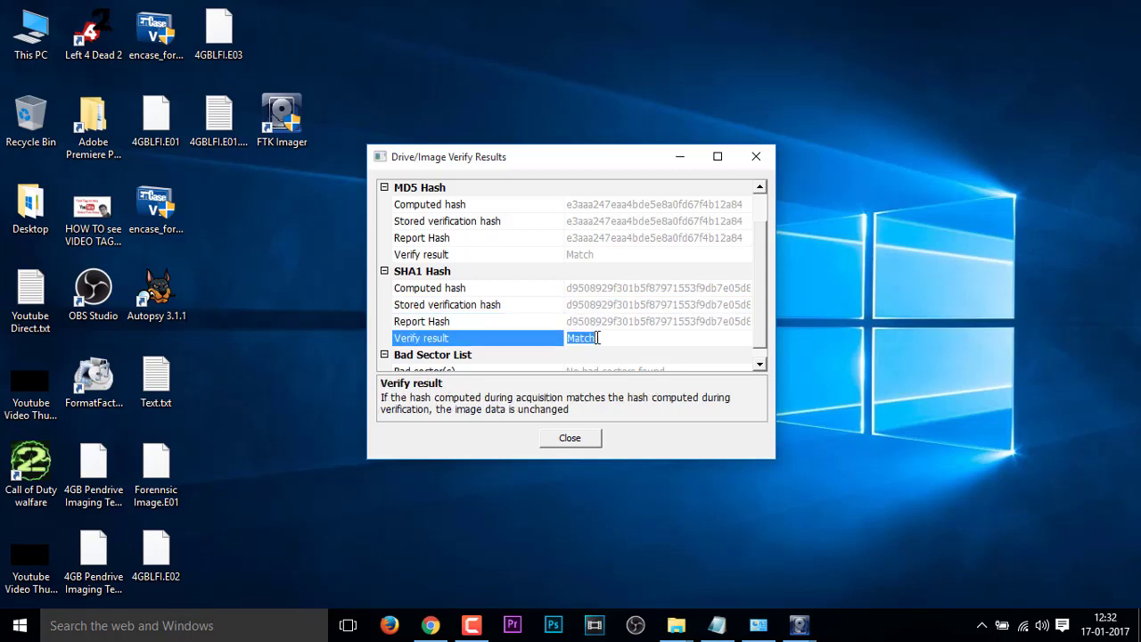
- Check the MD5 verify result and the bad sector list, and close the verification results and the imaging progress window
{"action": "left_click", "coordinate": [599, 256]}
{"action": "left_click", "coordinate": [602, 306]}
{"action": "left_click", "coordinate": [759, 354]}
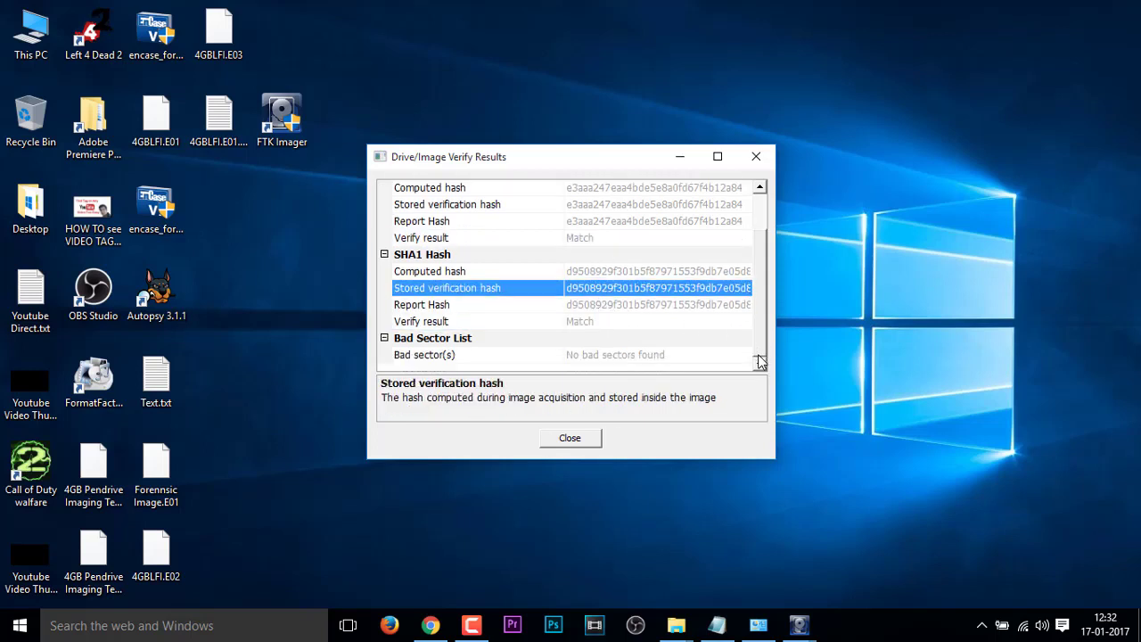
{"action": "left_click", "coordinate": [624, 357]}
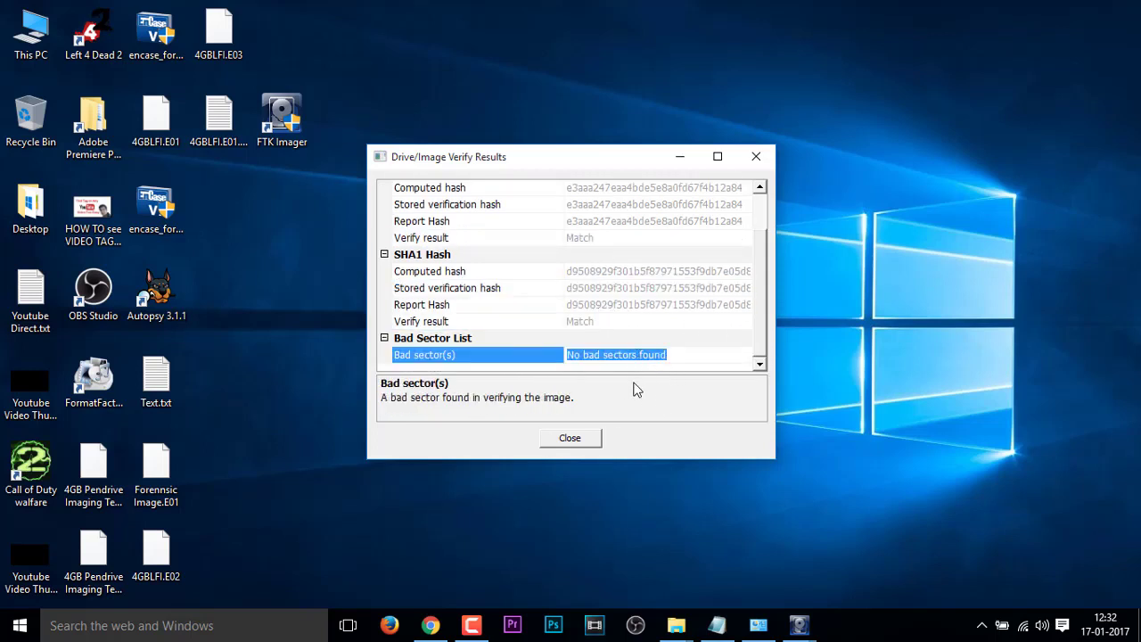
{"action": "left_click", "coordinate": [589, 439]}
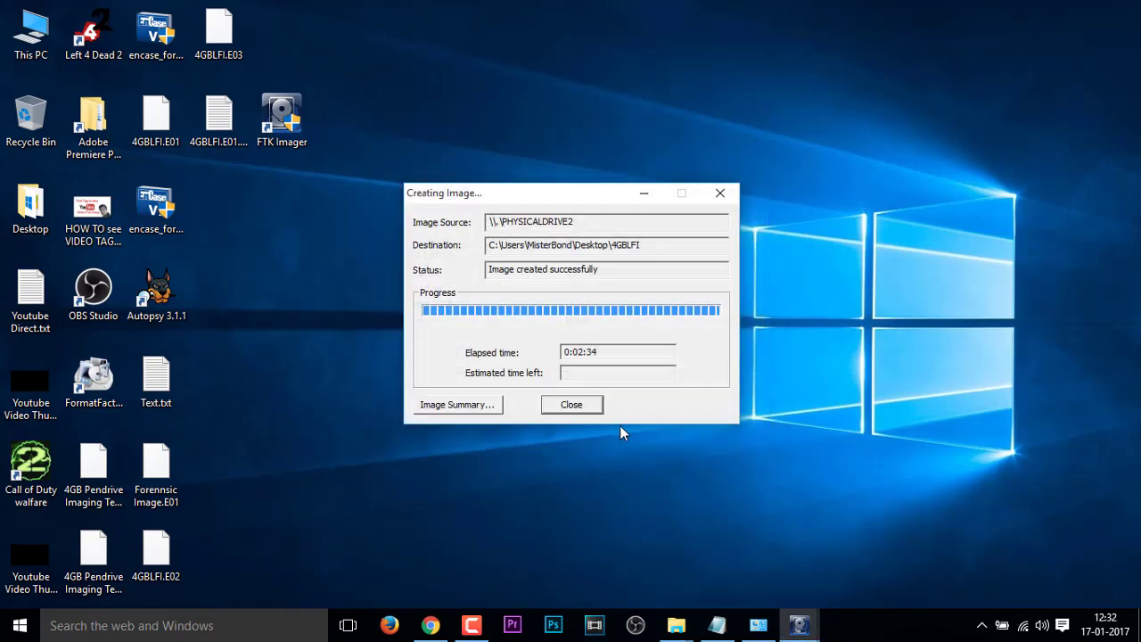
{"action": "left_click", "coordinate": [593, 405]}
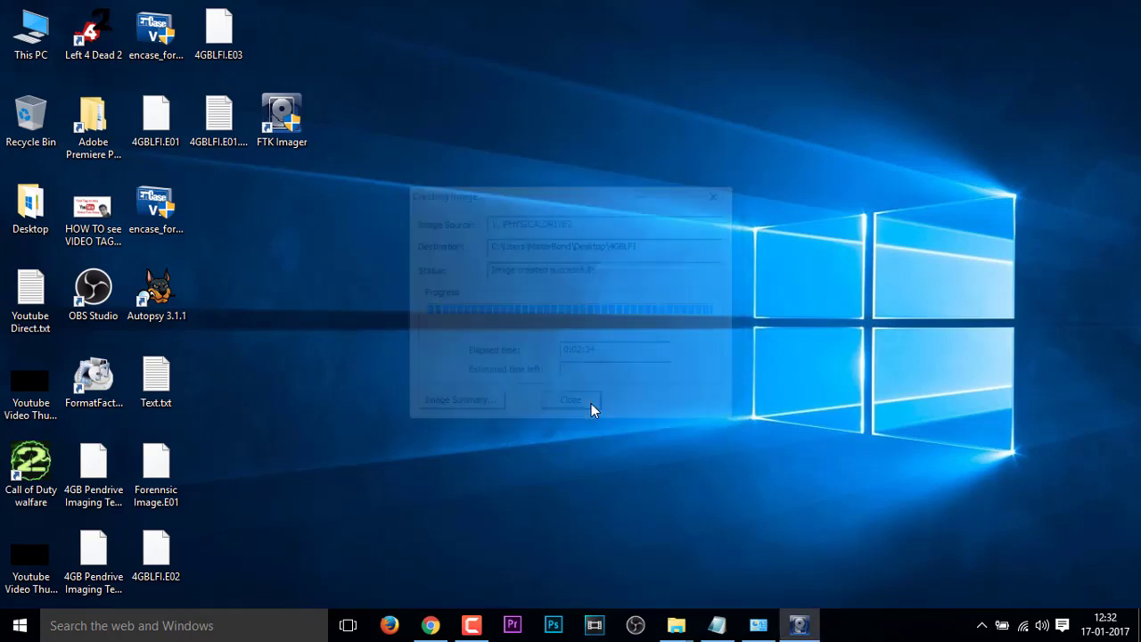
- Open the 4GBLFI.E01.txt report from the desktop and extend its window downward to show more text
{"action": "left_click", "coordinate": [220, 136]}
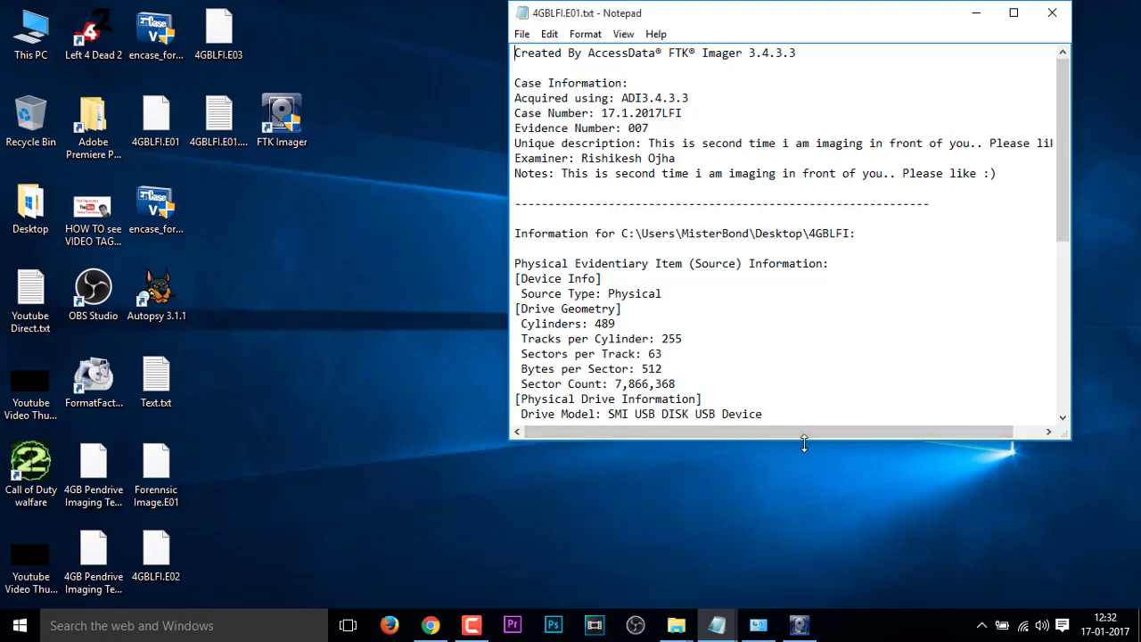
{"action": "left_click_drag", "start_coordinate": [804, 443], "coordinate": [804, 591]}
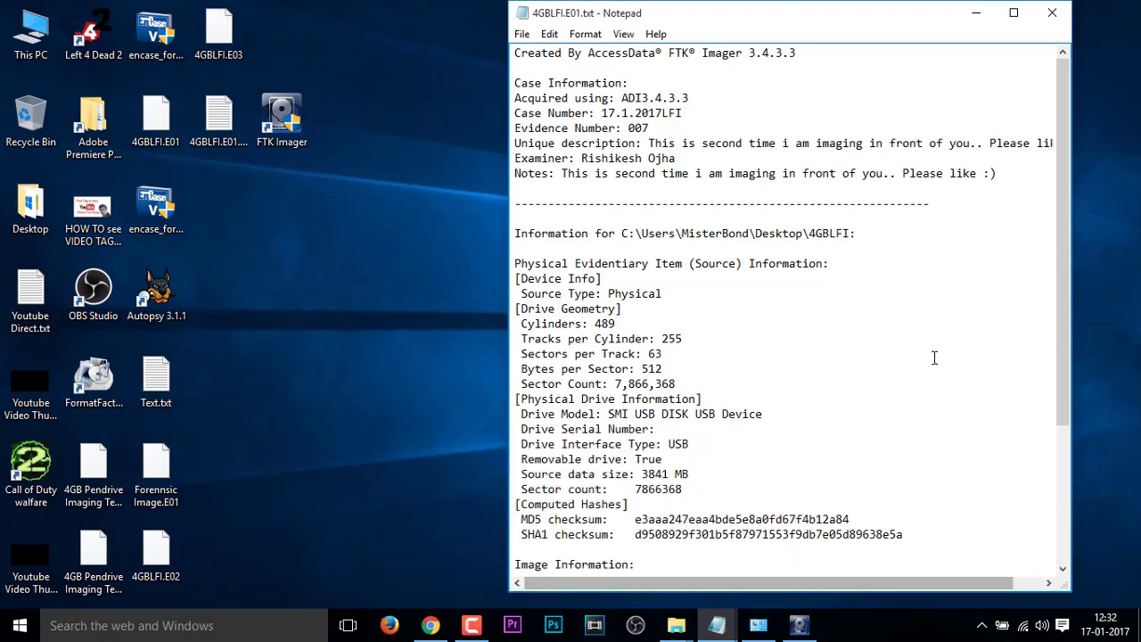
{"action": "mouse_move", "coordinate": [1066, 356]}
{"action": "left_mouse_down"}
{"action": "mouse_move", "coordinate": [1058, 498]}
{"action": "mouse_move", "coordinate": [1059, 339]}
{"action": "left_mouse_up"}
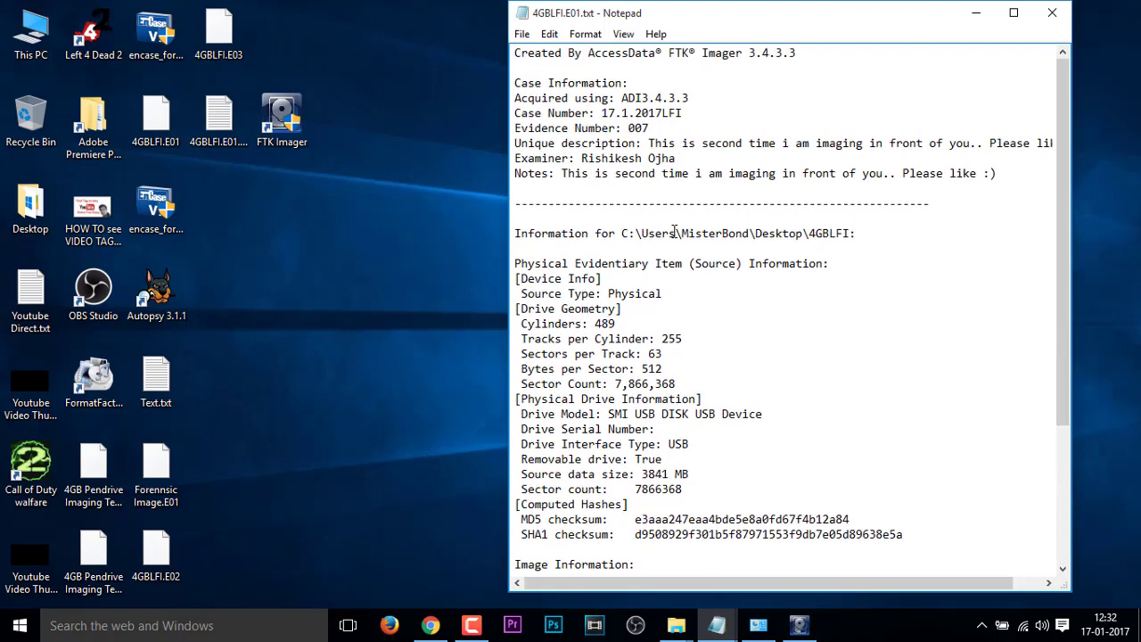
- Examine the image path, the case information and the line naming the imaging program and version in the report
{"action": "left_click_drag", "start_coordinate": [656, 232], "coordinate": [851, 235]}
{"action": "left_click", "coordinate": [872, 246]}
{"action": "left_click_drag", "start_coordinate": [595, 99], "coordinate": [596, 113]}
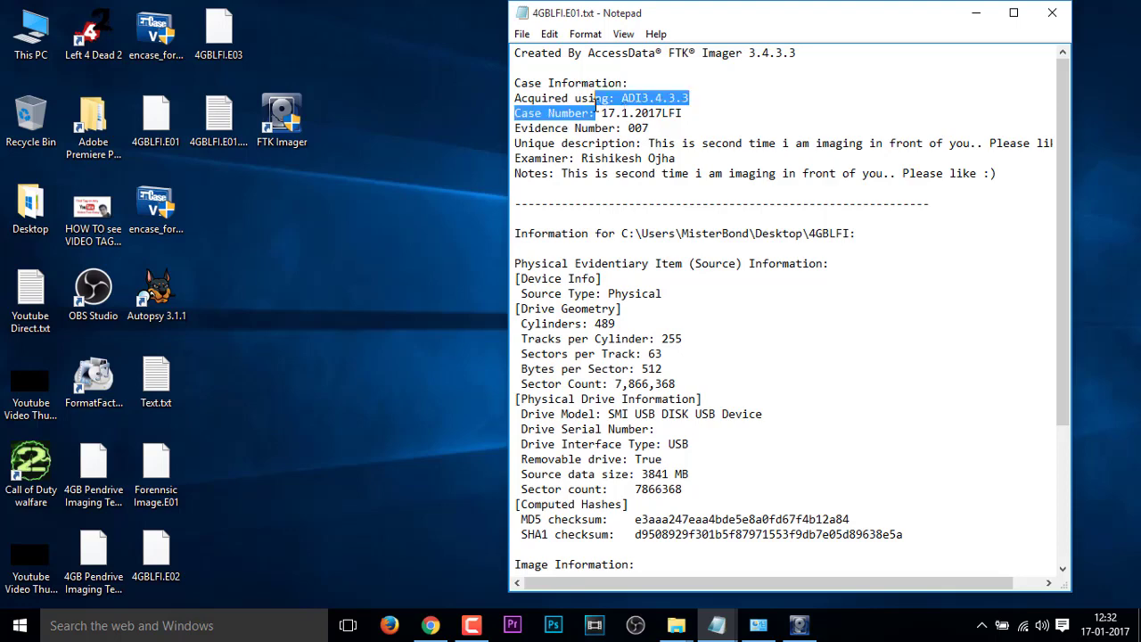
{"action": "scroll", "coordinate": [665, 116], "scroll_direction": "down", "scroll_amount": 2}
{"action": "scroll", "coordinate": [665, 116], "scroll_direction": "up", "scroll_amount": 2}
{"action": "left_click_drag", "start_coordinate": [534, 53], "coordinate": [811, 52]}
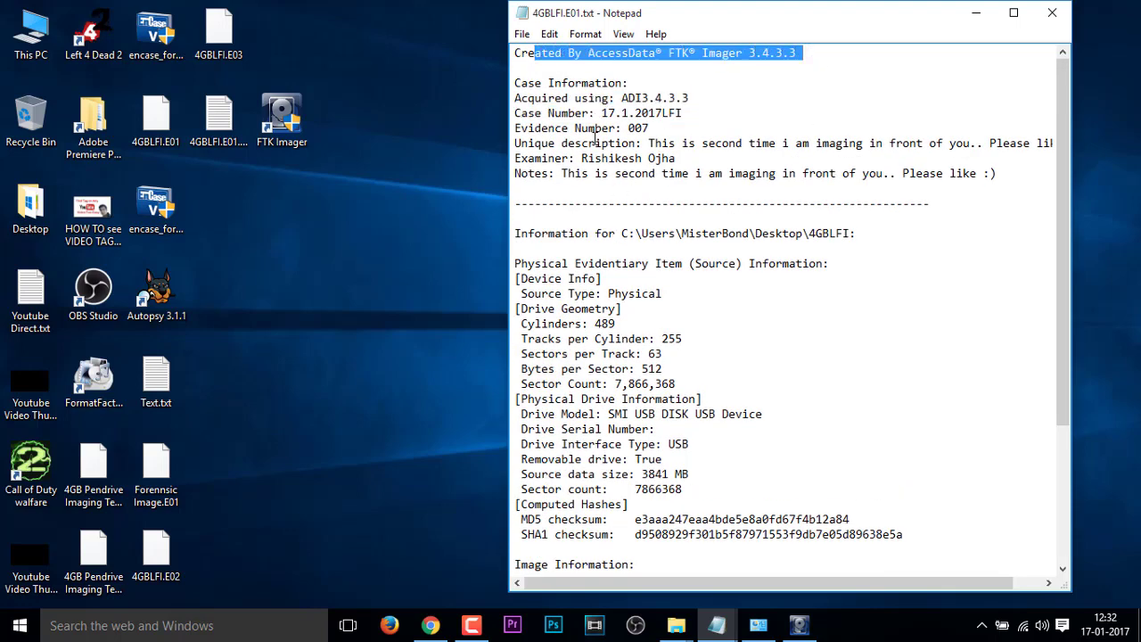
{"action": "left_click", "coordinate": [610, 53]}
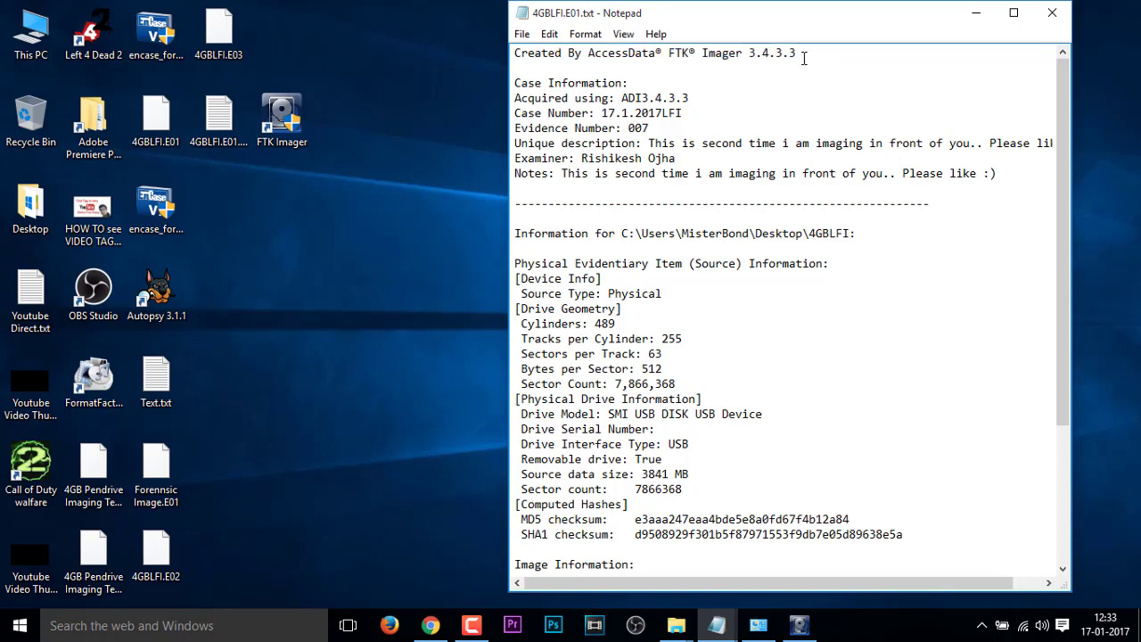
{"action": "left_click_drag", "start_coordinate": [806, 53], "coordinate": [642, 53]}
- Open Text.txt from the desktop for viewing and close it again
{"action": "left_click", "coordinate": [251, 390]}
{"action": "left_click", "coordinate": [156, 379]}
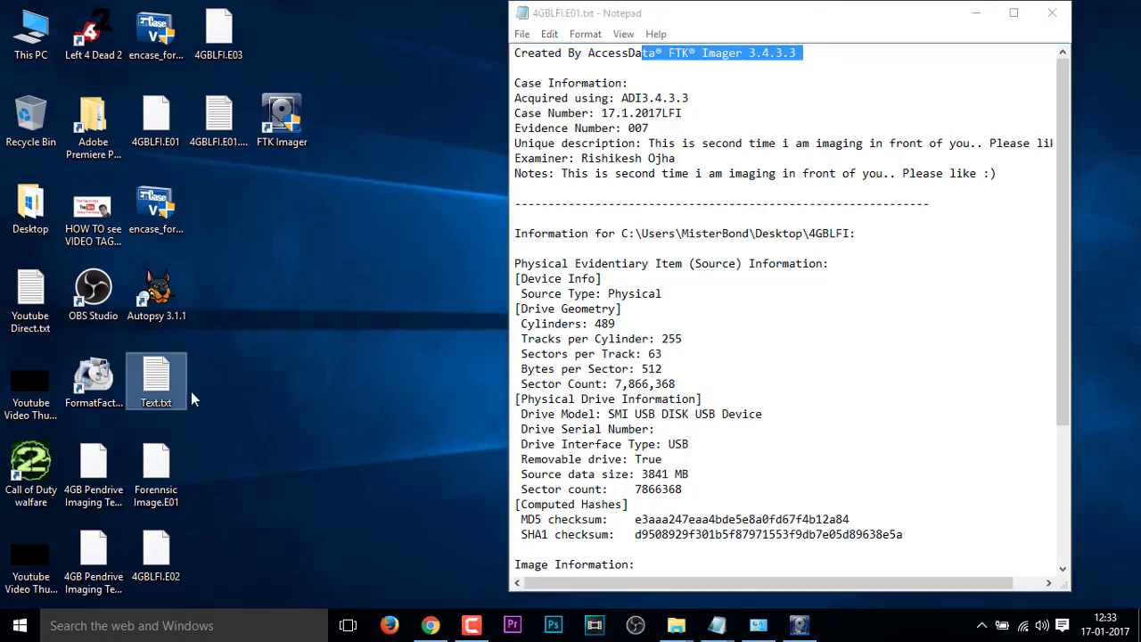
{"action": "double_click", "coordinate": [180, 392]}
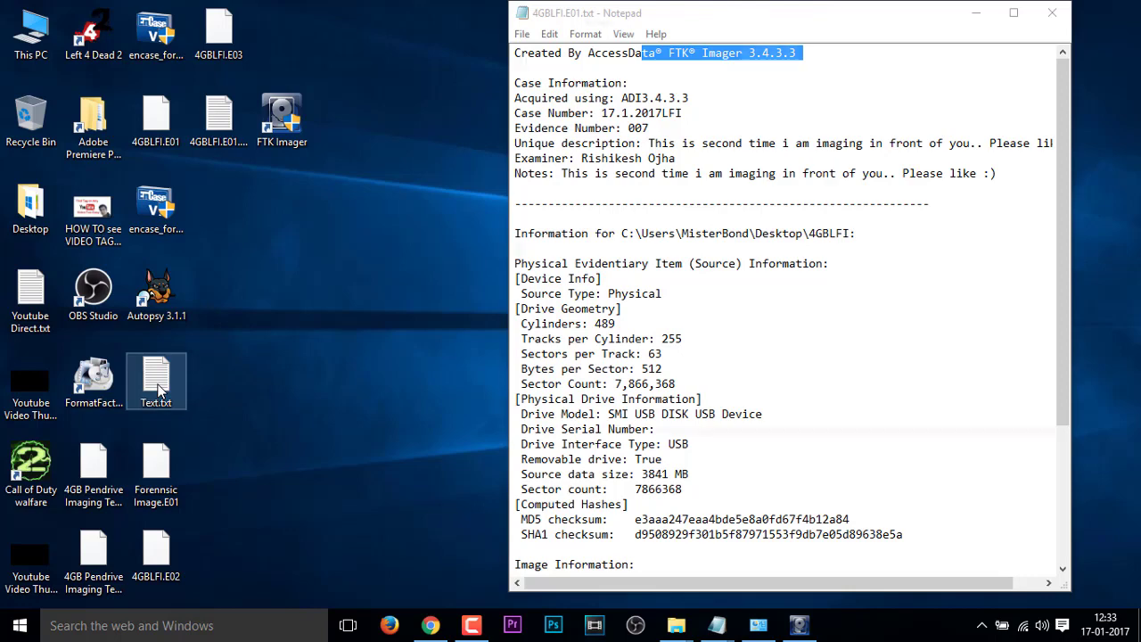
{"action": "left_click", "coordinate": [1050, 17]}
- Point out 4GB Pendrive Imaging Test.E01, 4GBLFI.E01.txt, the EnCase imager and Forennsic Image.E01 on the desktop
{"action": "left_click", "coordinate": [94, 468]}
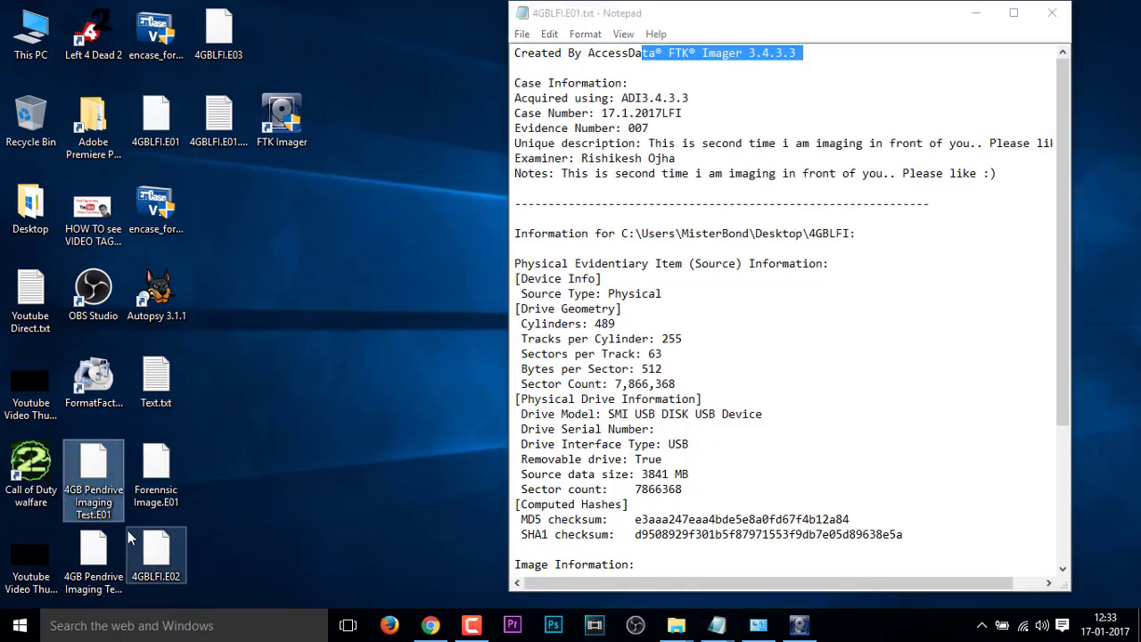
{"action": "left_click", "coordinate": [228, 142]}
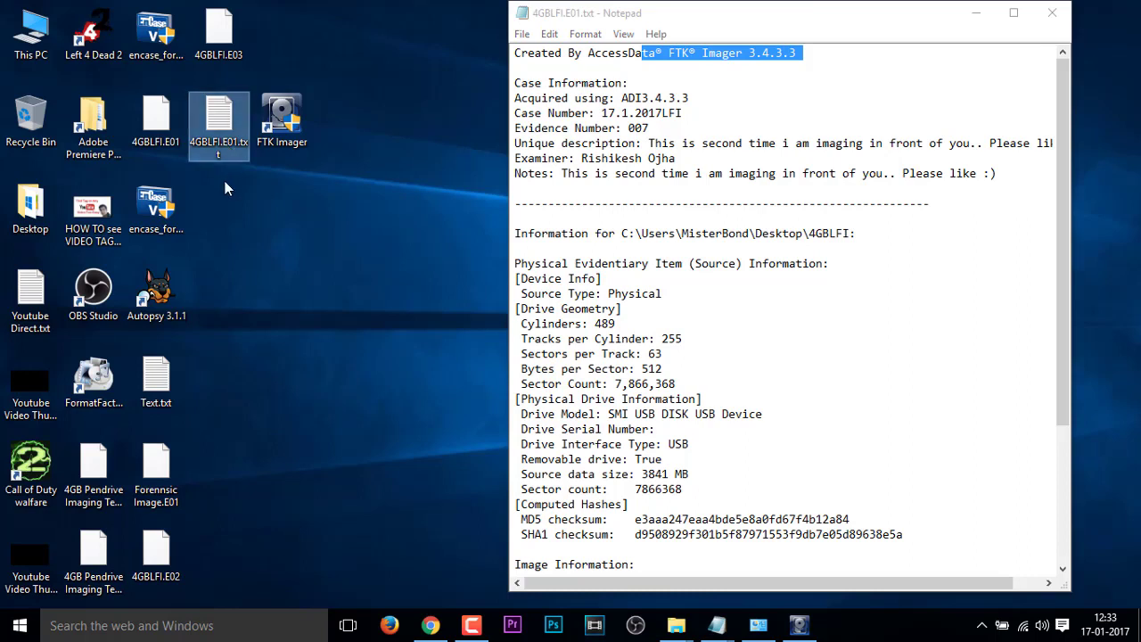
{"action": "left_click", "coordinate": [162, 211]}
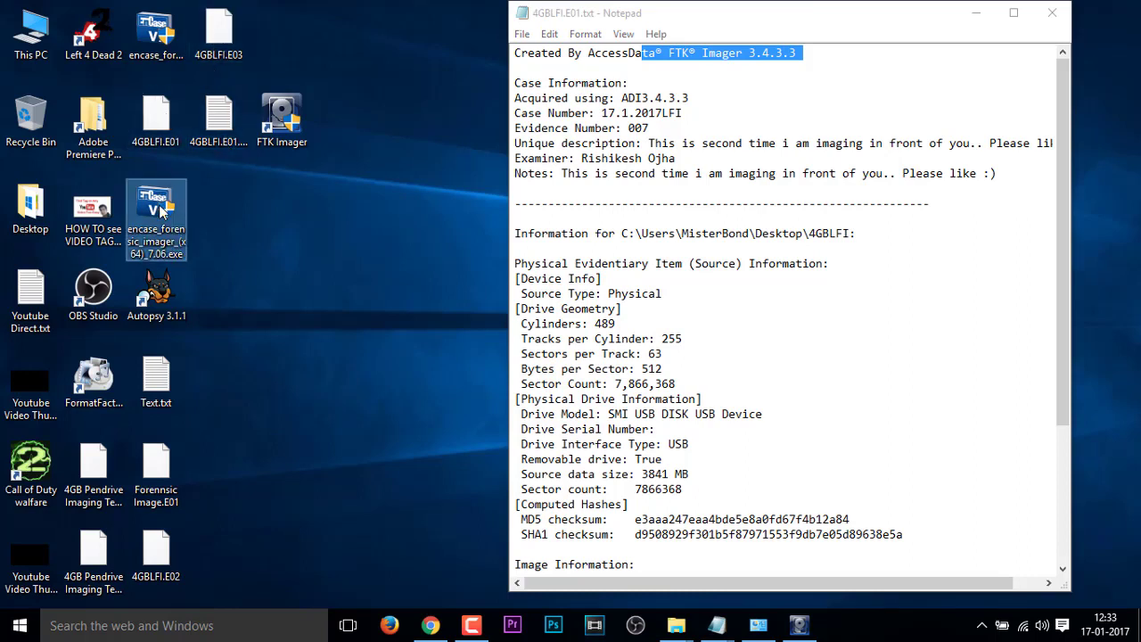
{"action": "left_click", "coordinate": [93, 481]}
{"action": "left_click", "coordinate": [156, 468]}
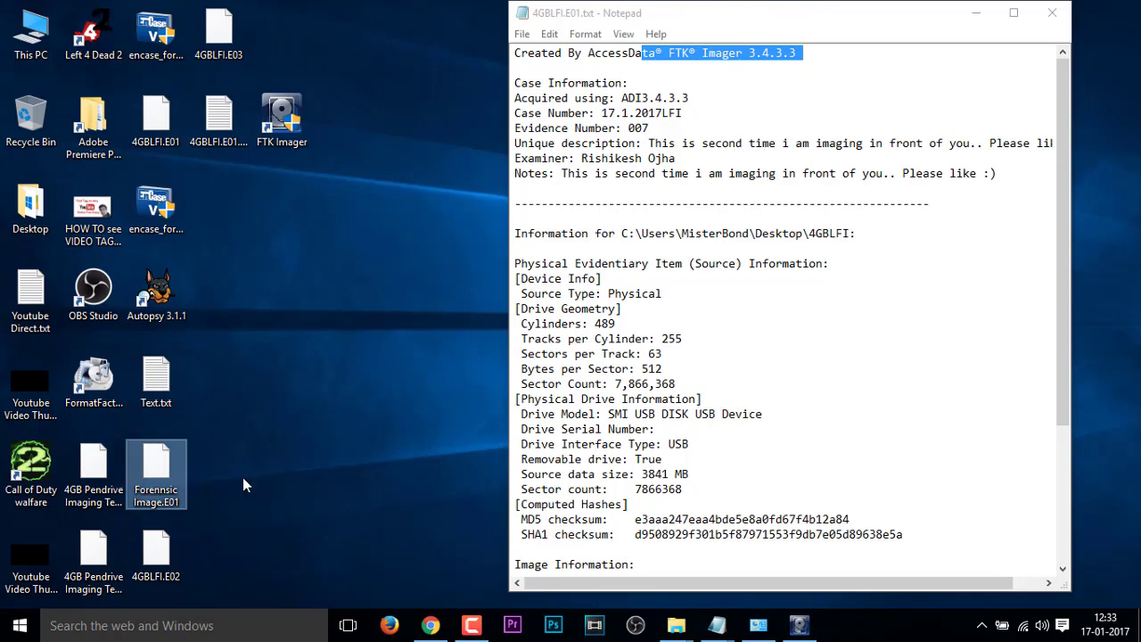
- Examine the computed hashes, acquisition details and image verification results in the 4GBLFI.E01.txt report
{"action": "left_click", "coordinate": [635, 366]}
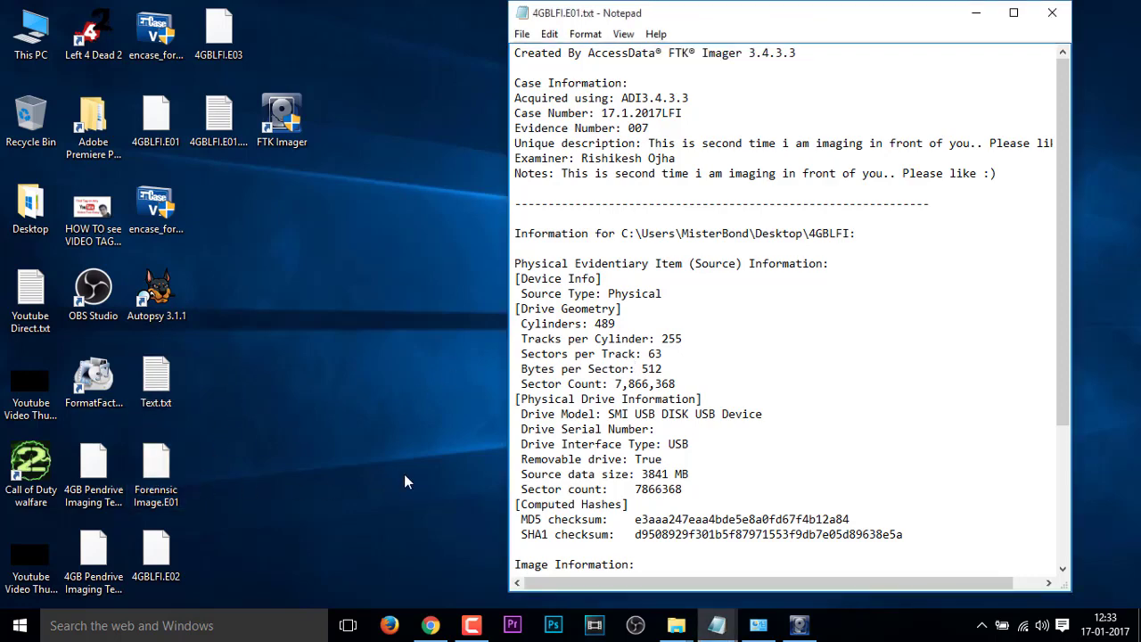
{"action": "scroll", "coordinate": [1006, 262], "scroll_direction": "down", "scroll_amount": 5}
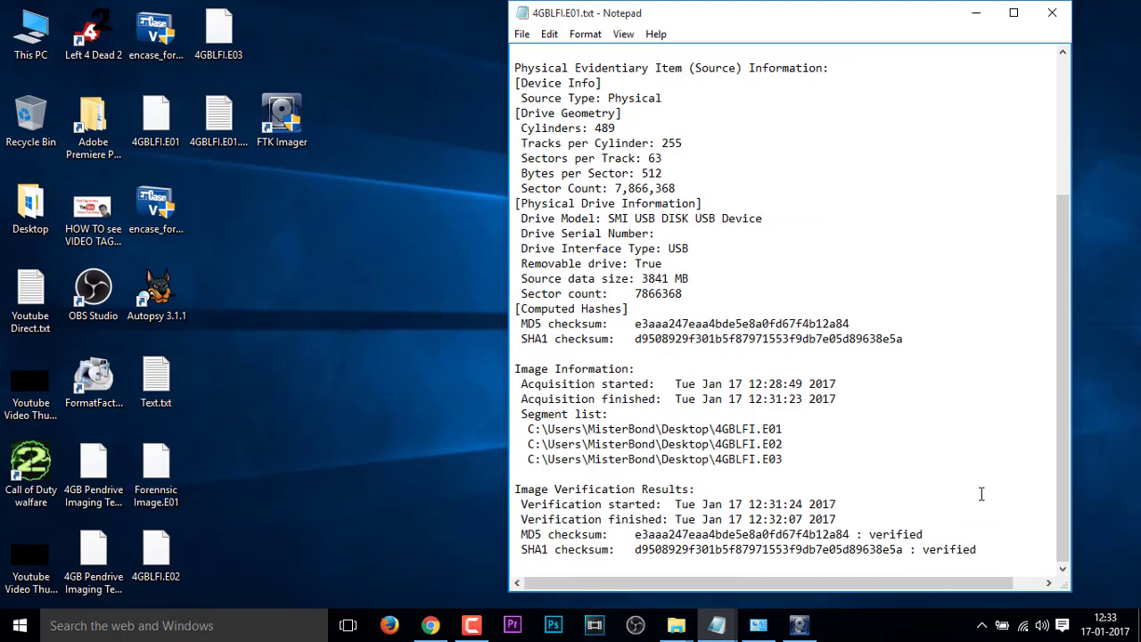
{"action": "left_click_drag", "start_coordinate": [560, 309], "coordinate": [742, 339]}
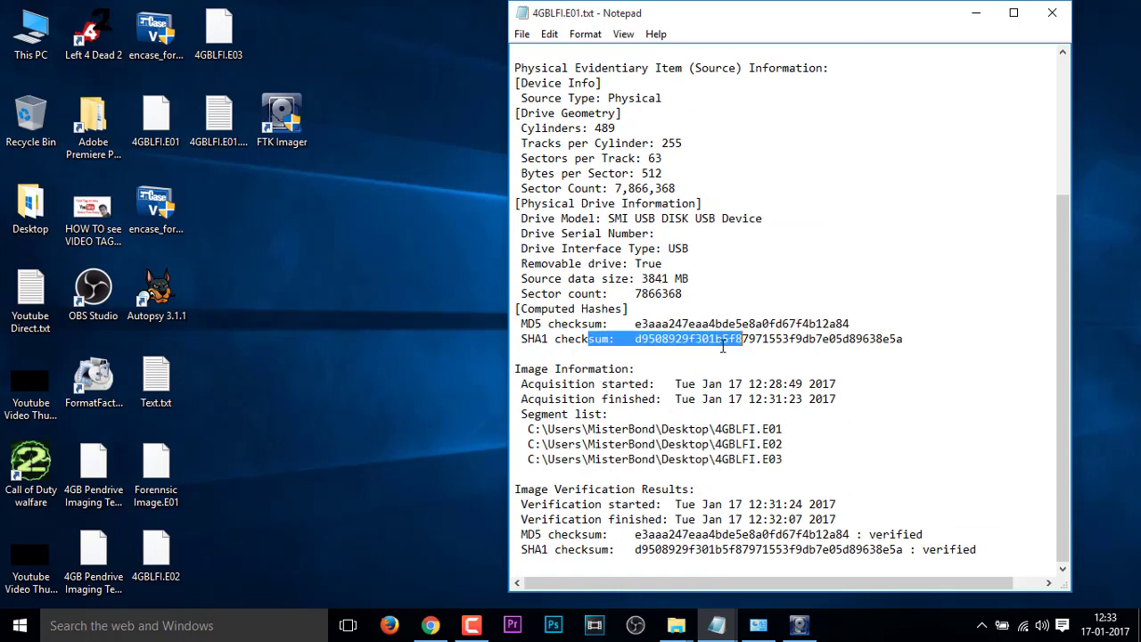
{"action": "left_click_drag", "start_coordinate": [621, 519], "coordinate": [691, 519]}
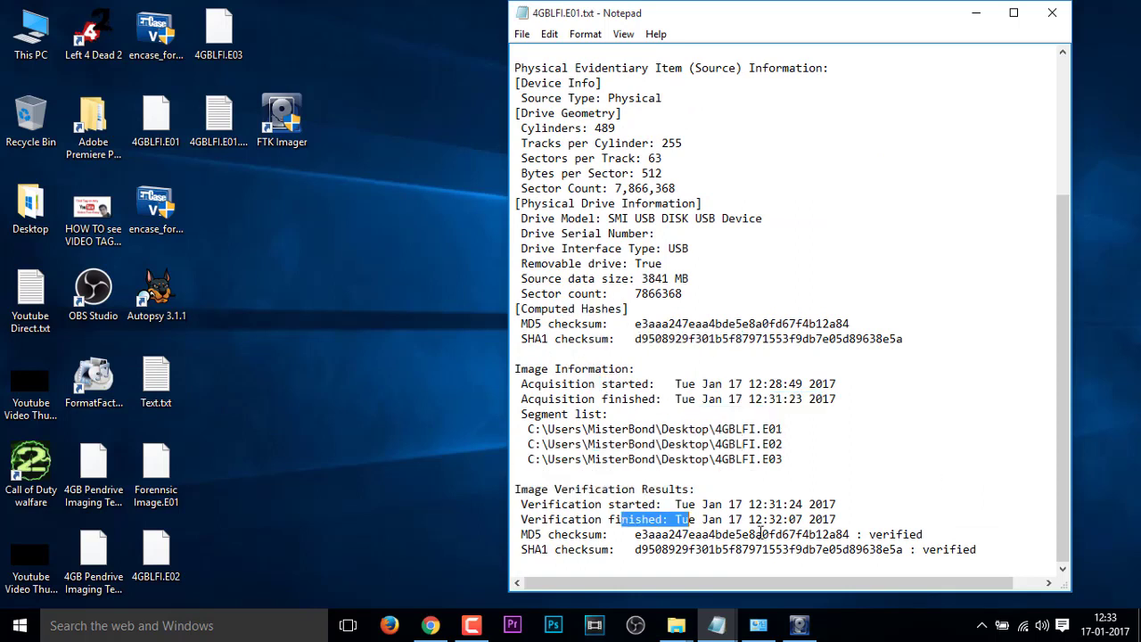
{"action": "left_click_drag", "start_coordinate": [978, 550], "coordinate": [517, 66]}
{"action": "left_click", "coordinate": [718, 201]}
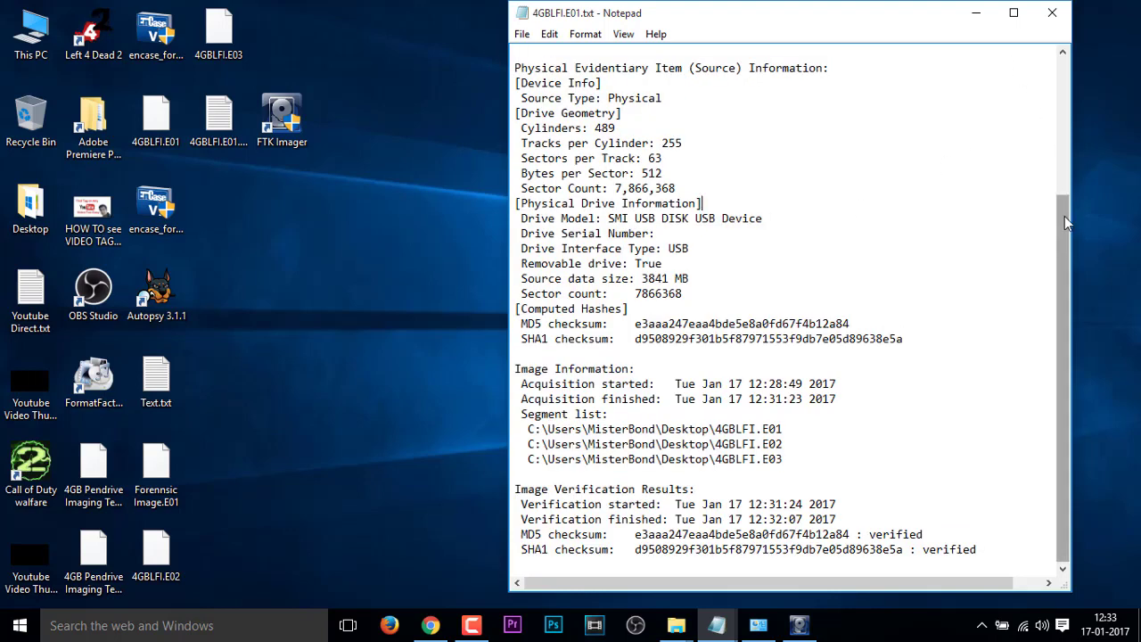
- Recheck the program and version line at the start of the report and close the report
{"action": "left_click_drag", "start_coordinate": [1064, 216], "coordinate": [1065, 71]}
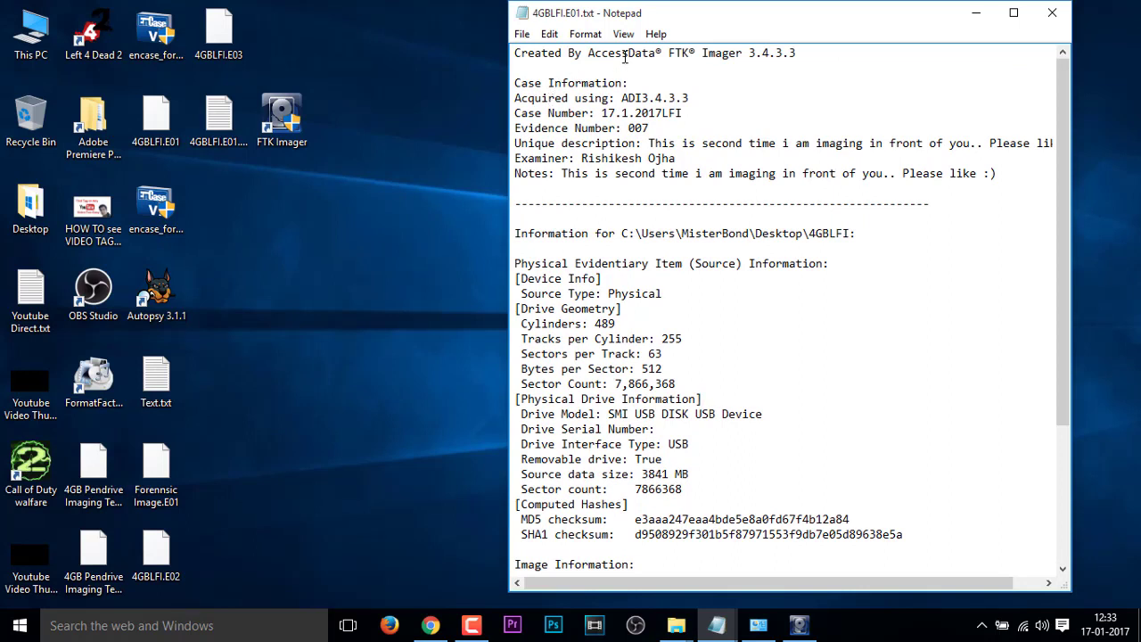
{"action": "left_click_drag", "start_coordinate": [625, 56], "coordinate": [774, 56]}
{"action": "left_click", "coordinate": [815, 157]}
{"action": "left_click_drag", "start_coordinate": [757, 30], "coordinate": [682, 30]}
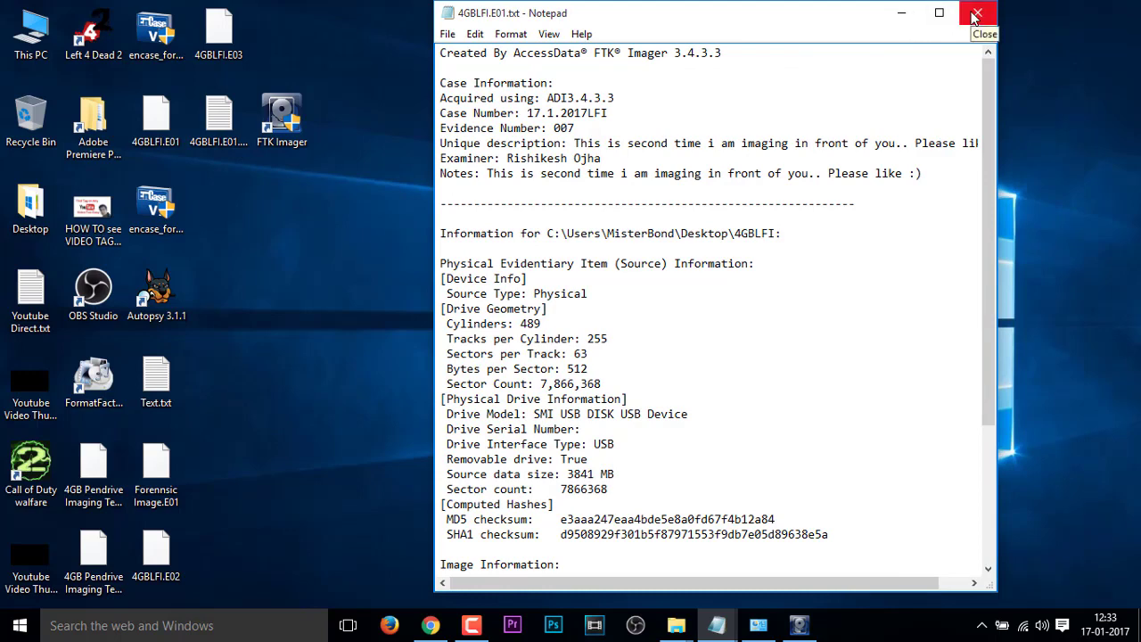
{"action": "left_click", "coordinate": [976, 13]}
{"action": "right_click", "coordinate": [693, 185]}
{"action": "left_click", "coordinate": [725, 259]}
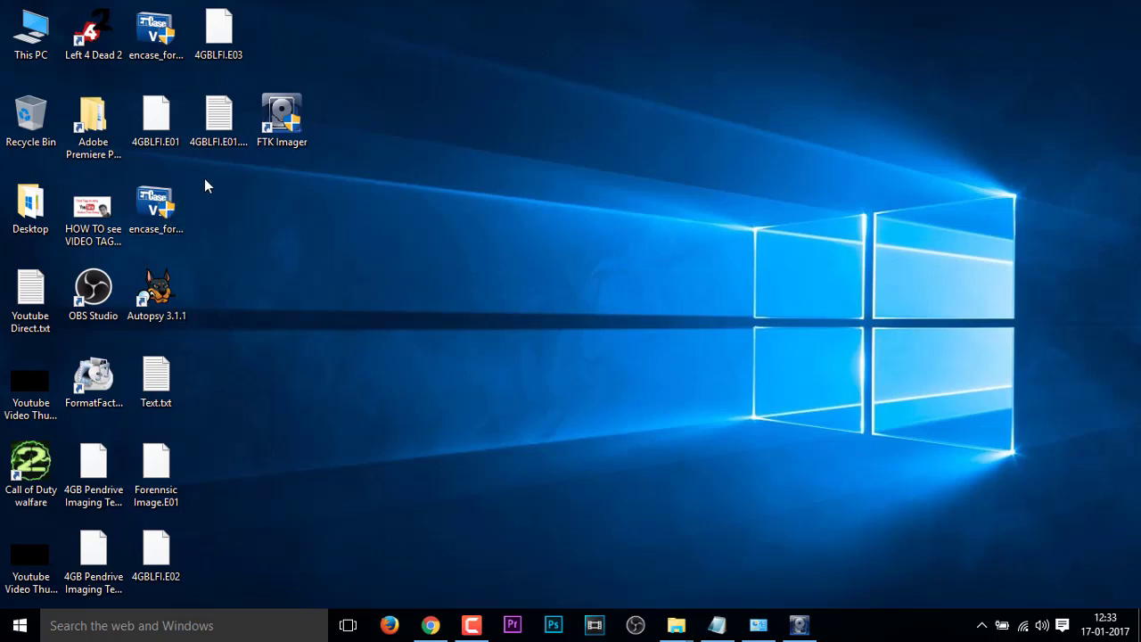
- Launch EnCase Imager from the desktop and add 4GBLFI.E01 from the Desktop folder as an evidence file
{"action": "double_click", "coordinate": [160, 206]}
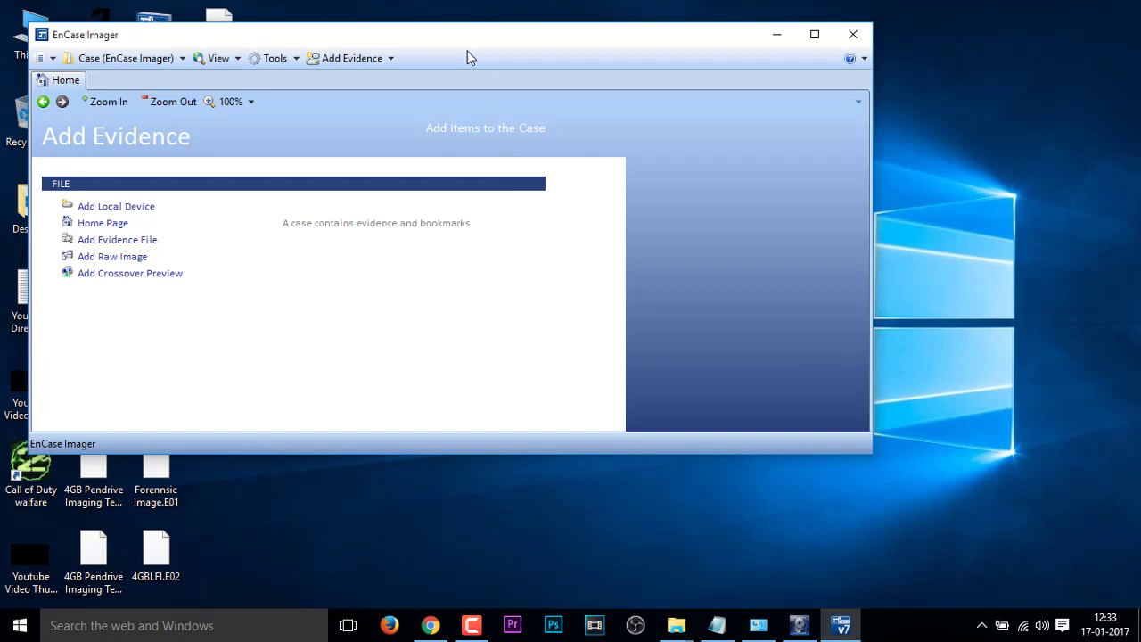
{"action": "left_click_drag", "start_coordinate": [466, 43], "coordinate": [748, 96]}
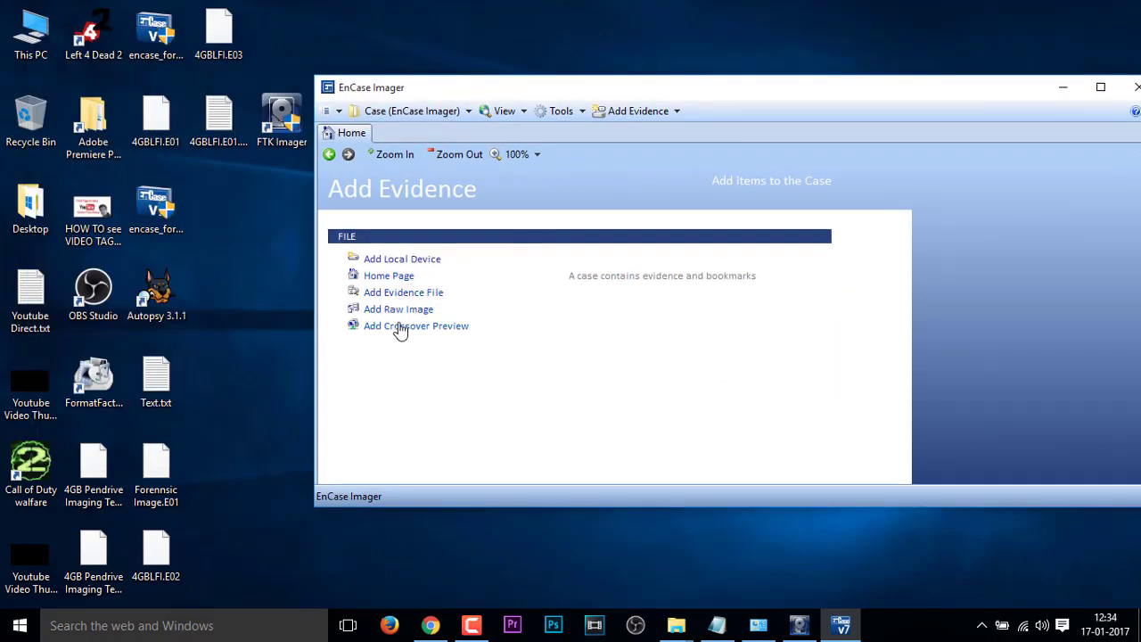
{"action": "left_click", "coordinate": [403, 296]}
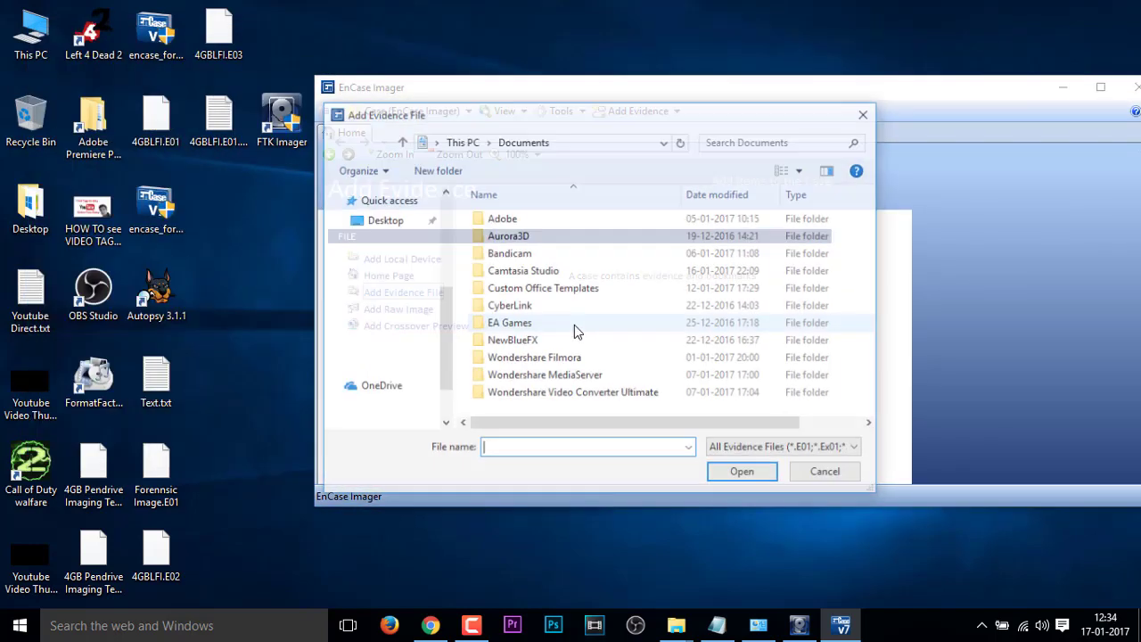
{"action": "left_click", "coordinate": [378, 219]}
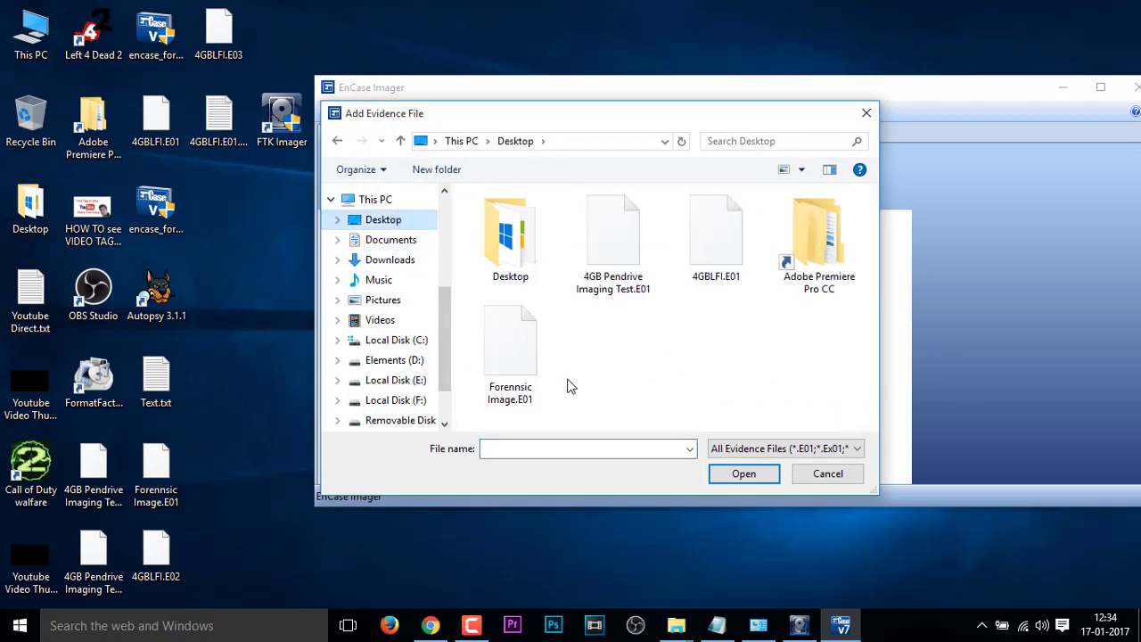
{"action": "left_click", "coordinate": [713, 271]}
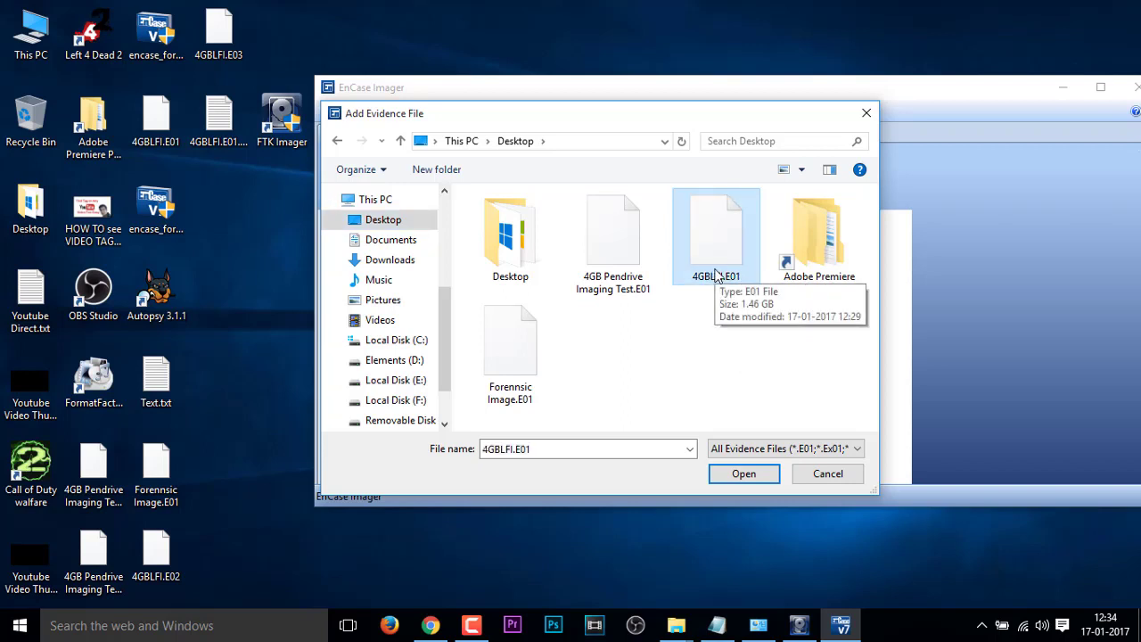
{"action": "left_click", "coordinate": [219, 121]}
{"action": "left_click", "coordinate": [726, 259]}
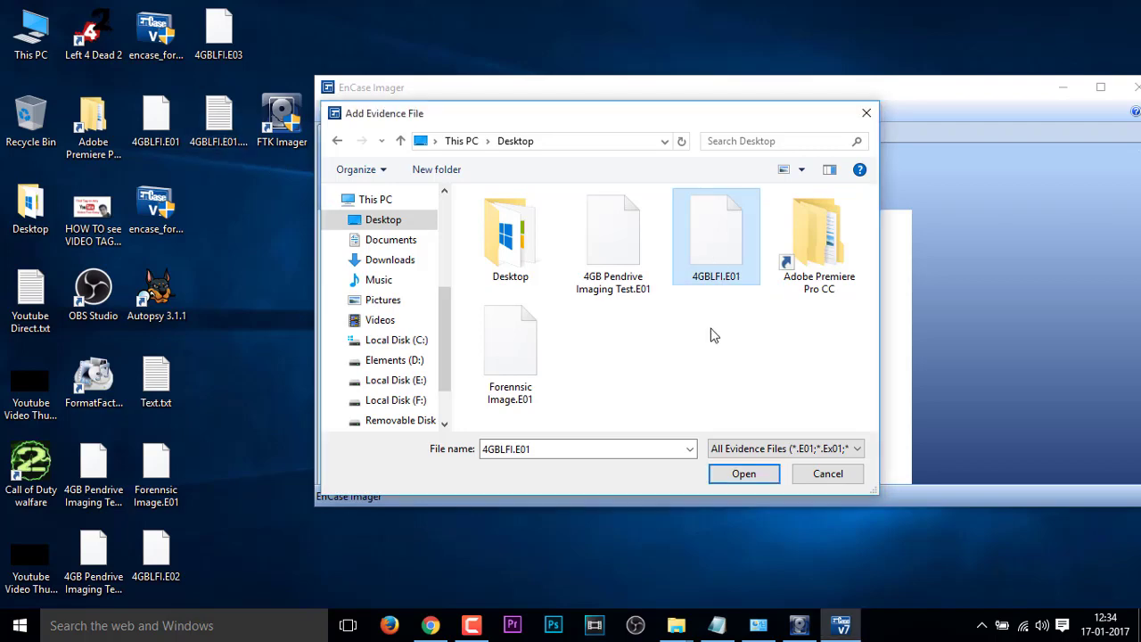
{"action": "left_click", "coordinate": [743, 474]}
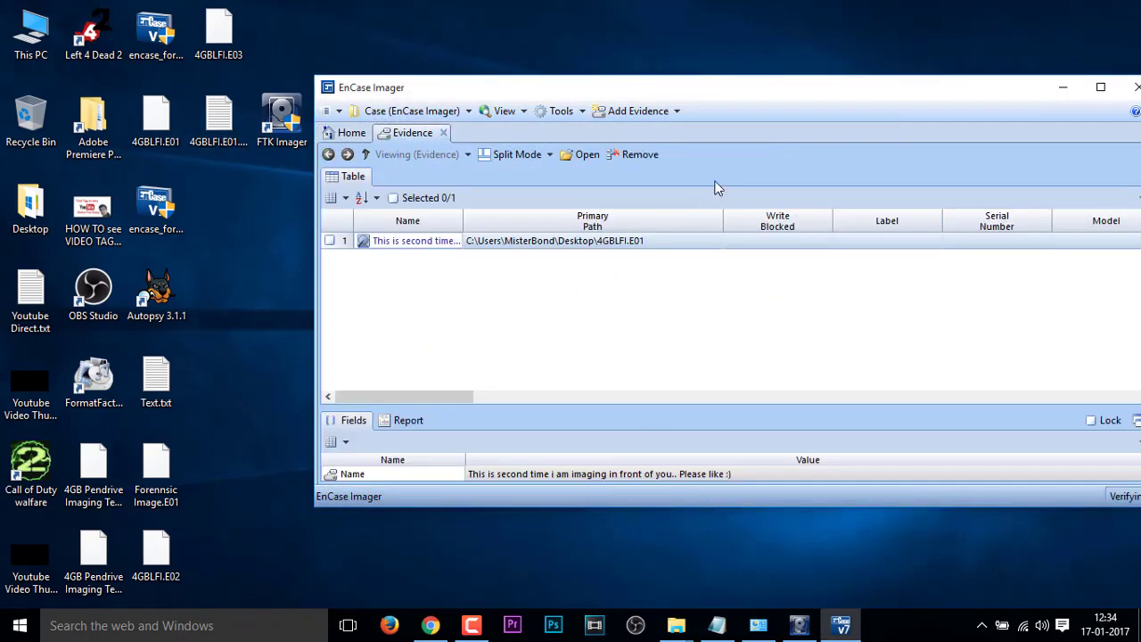
- Maximize EnCase Imager, widen the File Integrity column and examine the evidence's integrity status and acquisition and verification MD5 and SHA1 hashes
{"action": "double_click", "coordinate": [739, 89]}
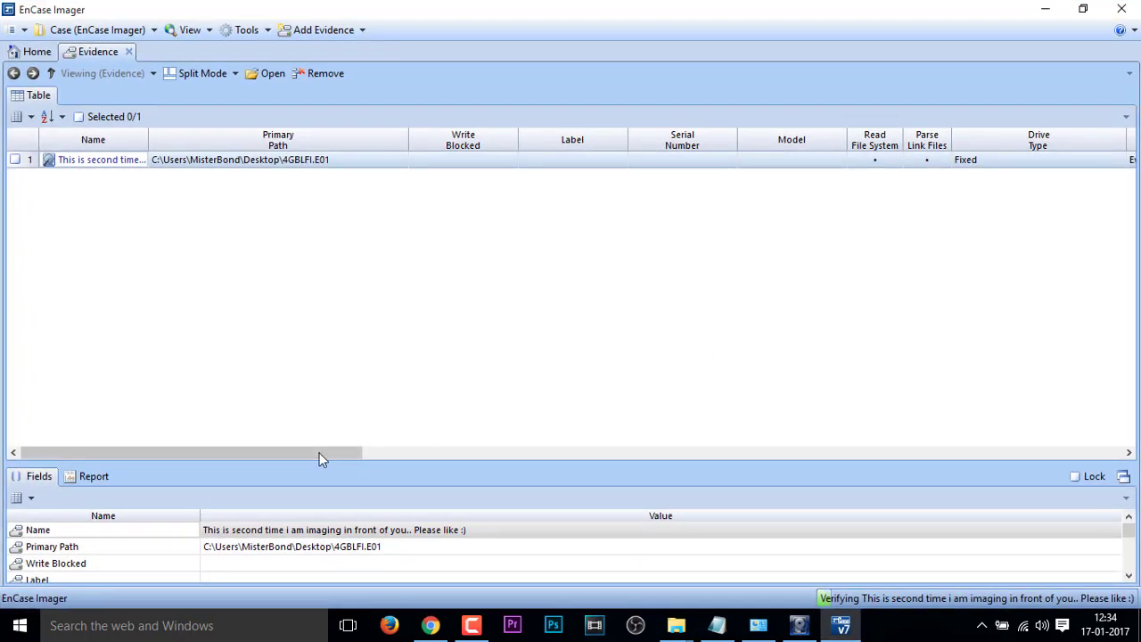
{"action": "left_click_drag", "start_coordinate": [320, 455], "coordinate": [914, 597]}
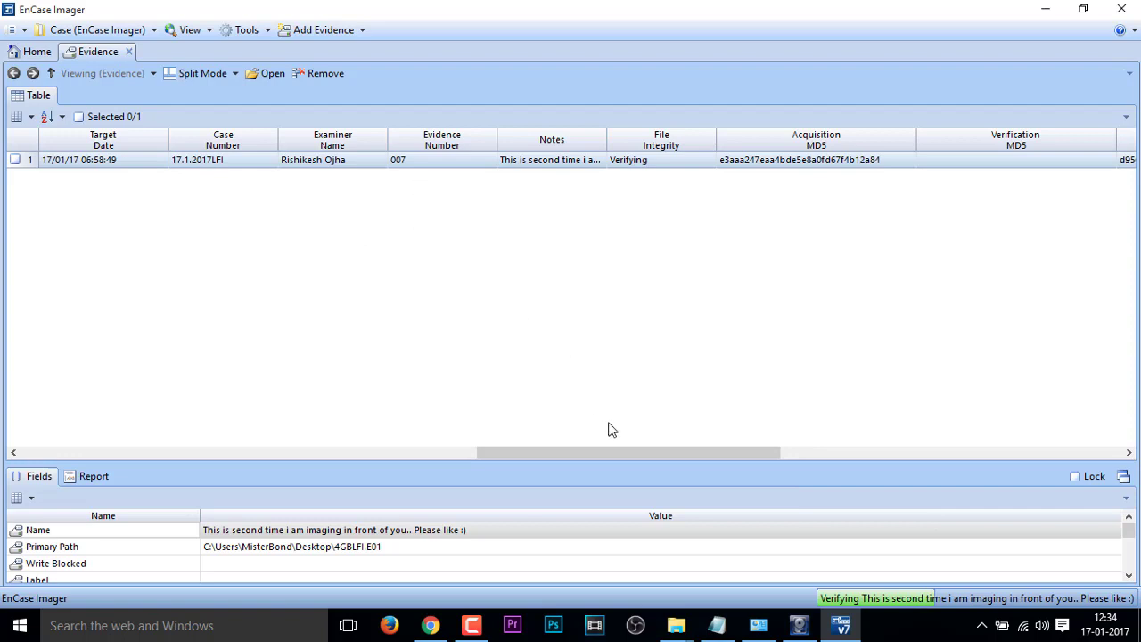
{"action": "left_click_drag", "start_coordinate": [624, 453], "coordinate": [771, 463]}
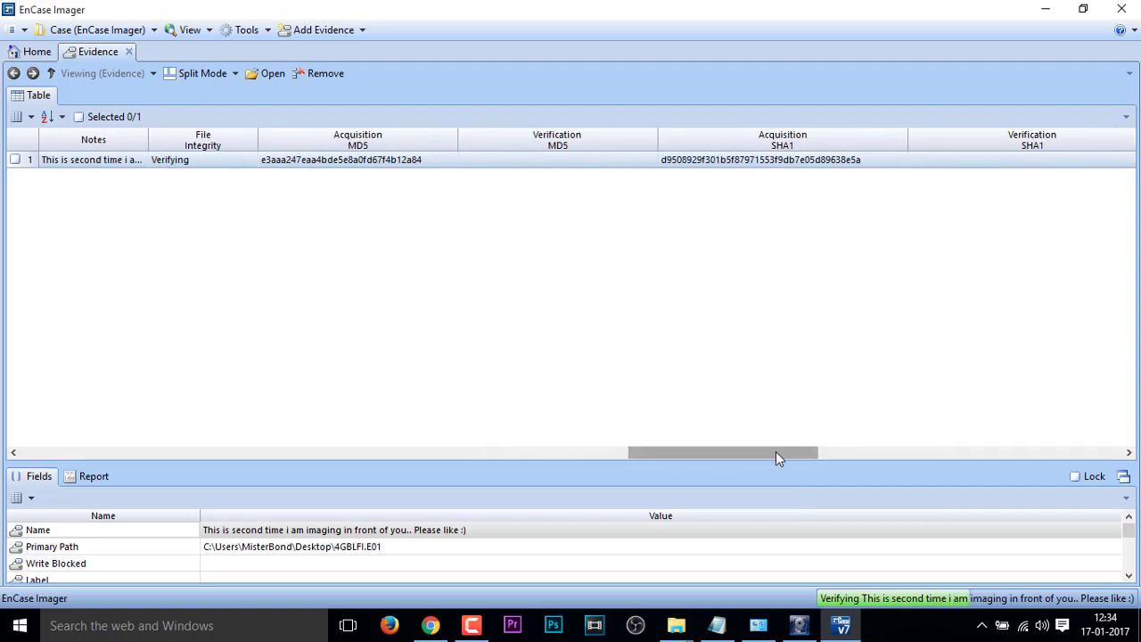
{"action": "left_click_drag", "start_coordinate": [775, 451], "coordinate": [751, 453]}
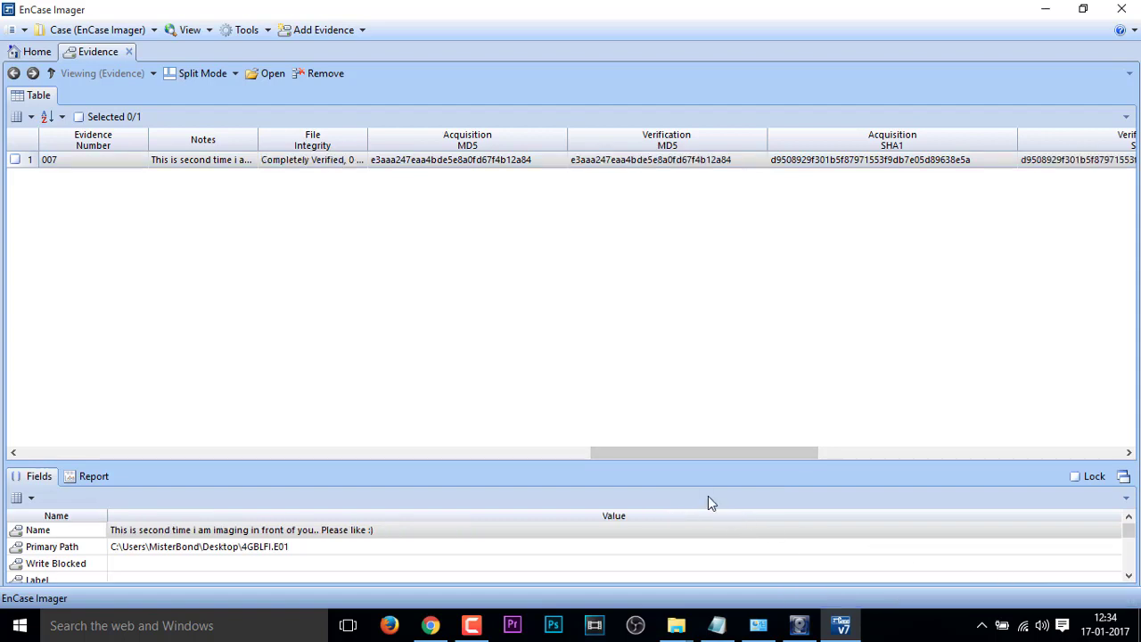
{"action": "mouse_move", "coordinate": [643, 451]}
{"action": "left_mouse_down"}
{"action": "mouse_move", "coordinate": [668, 452]}
{"action": "mouse_move", "coordinate": [660, 457]}
{"action": "left_mouse_up"}
{"action": "left_click_drag", "start_coordinate": [368, 140], "coordinate": [469, 140]}
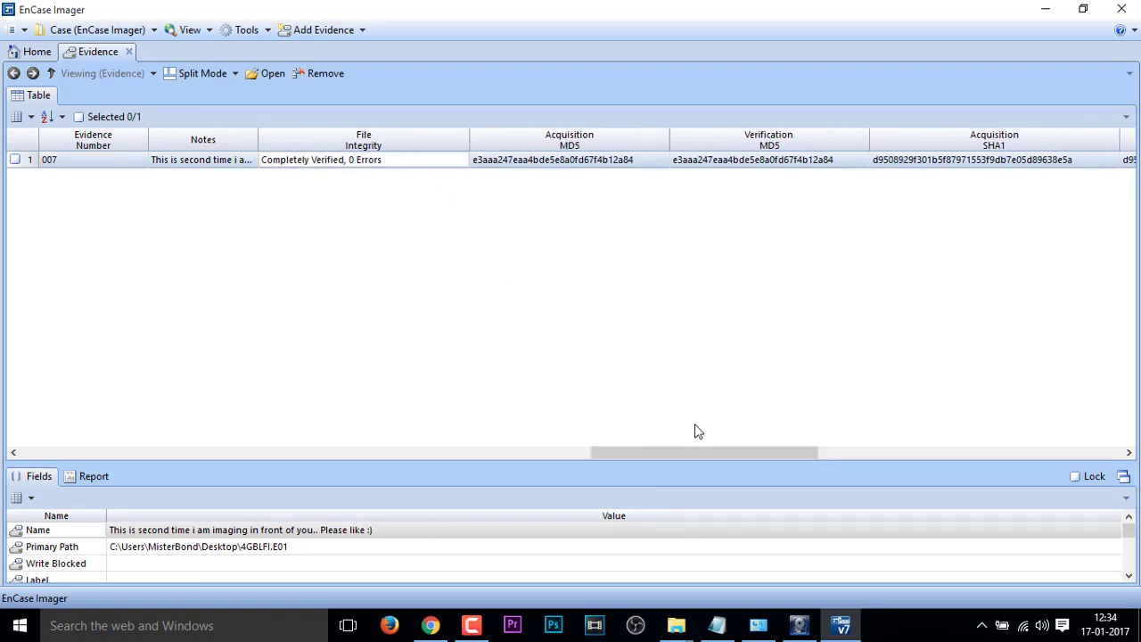
{"action": "left_click_drag", "start_coordinate": [702, 451], "coordinate": [789, 458]}
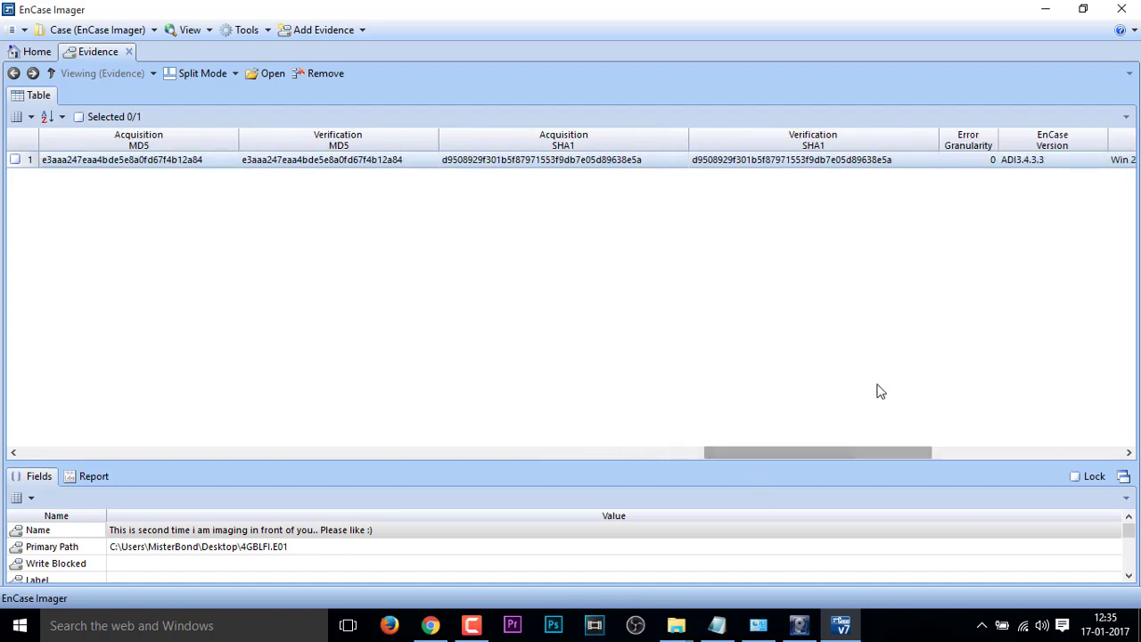
- Minimize EnCase Imager, open the 4GBLFI.E01.txt report from the desktop and review its creator line, case information and verification results
{"action": "left_click", "coordinate": [718, 626]}
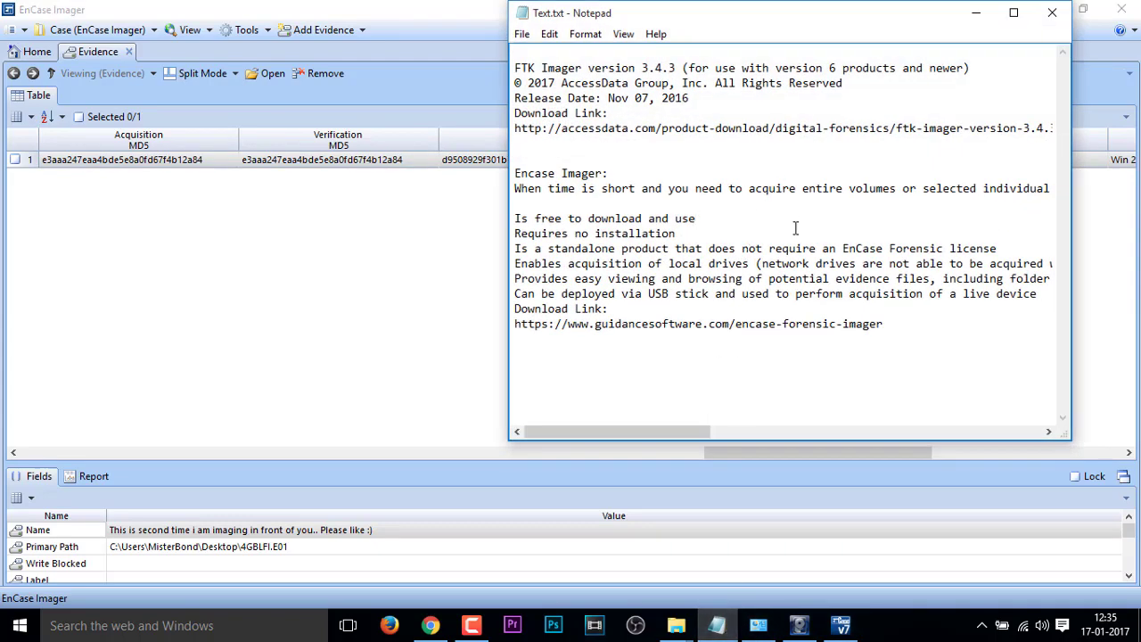
{"action": "left_click", "coordinate": [977, 14]}
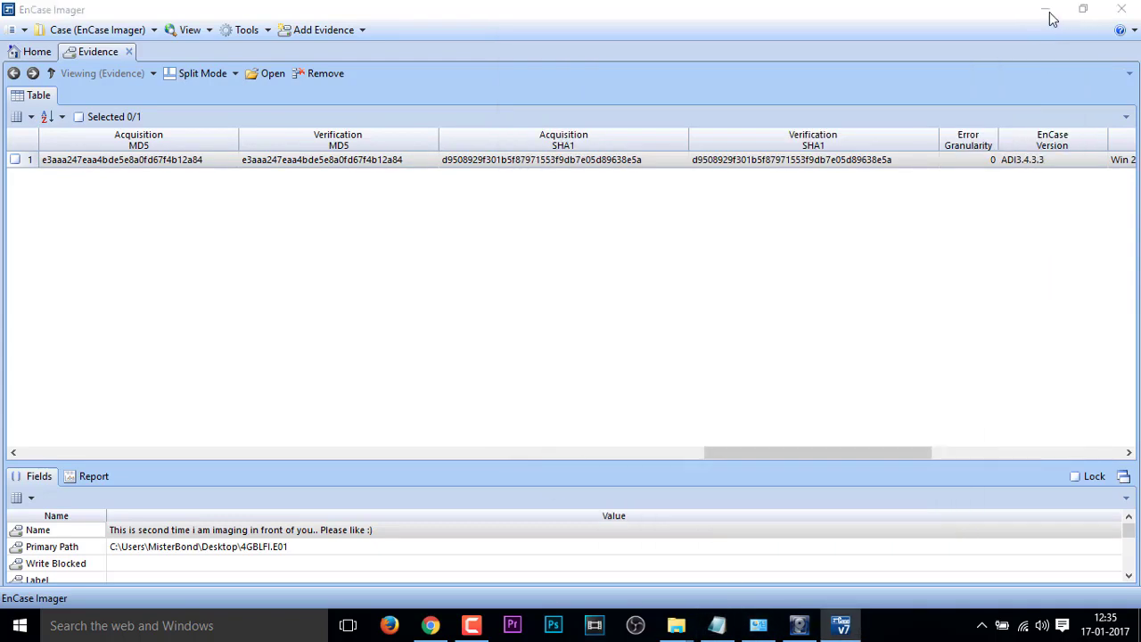
{"action": "left_click", "coordinate": [1045, 10]}
{"action": "double_click", "coordinate": [214, 147]}
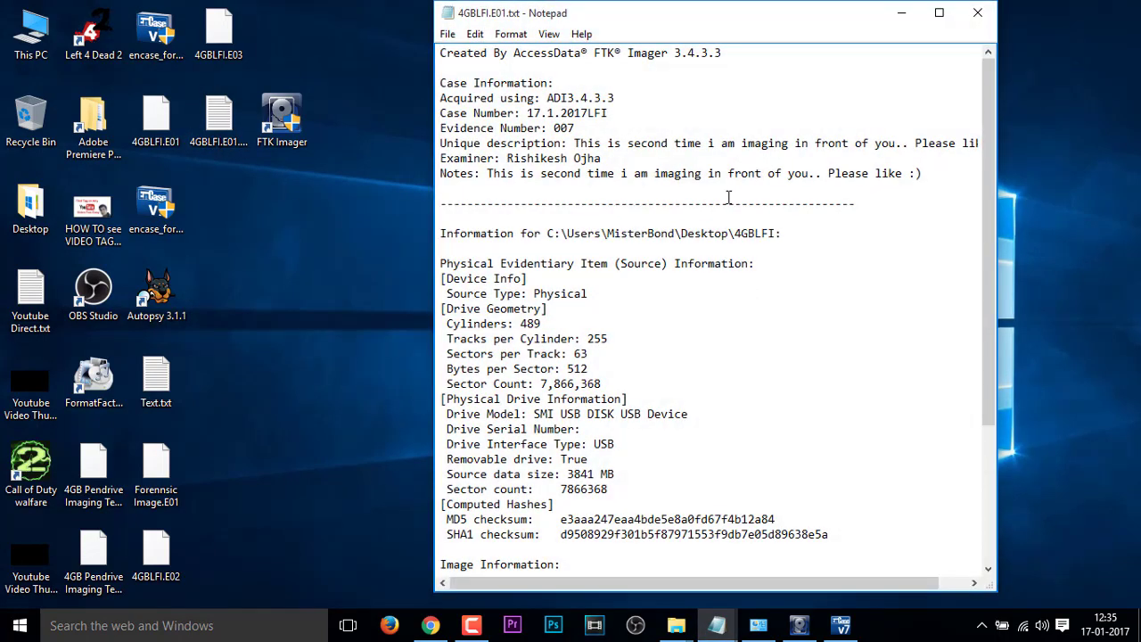
{"action": "scroll", "coordinate": [729, 230], "scroll_direction": "down", "scroll_amount": 5}
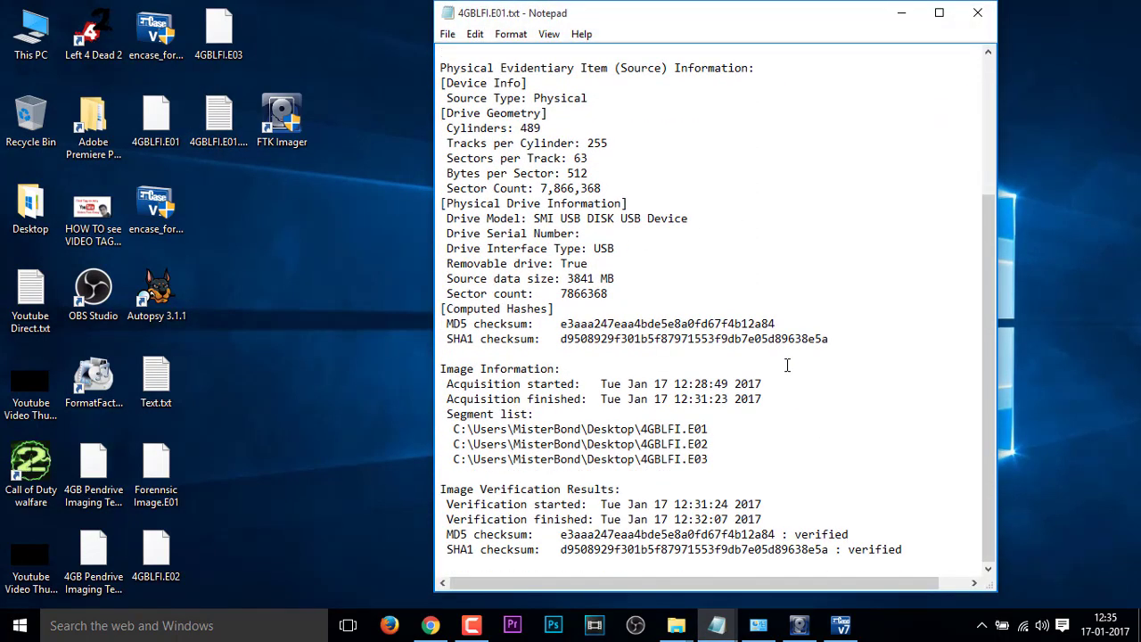
{"action": "scroll", "coordinate": [749, 273], "scroll_direction": "up", "scroll_amount": 5}
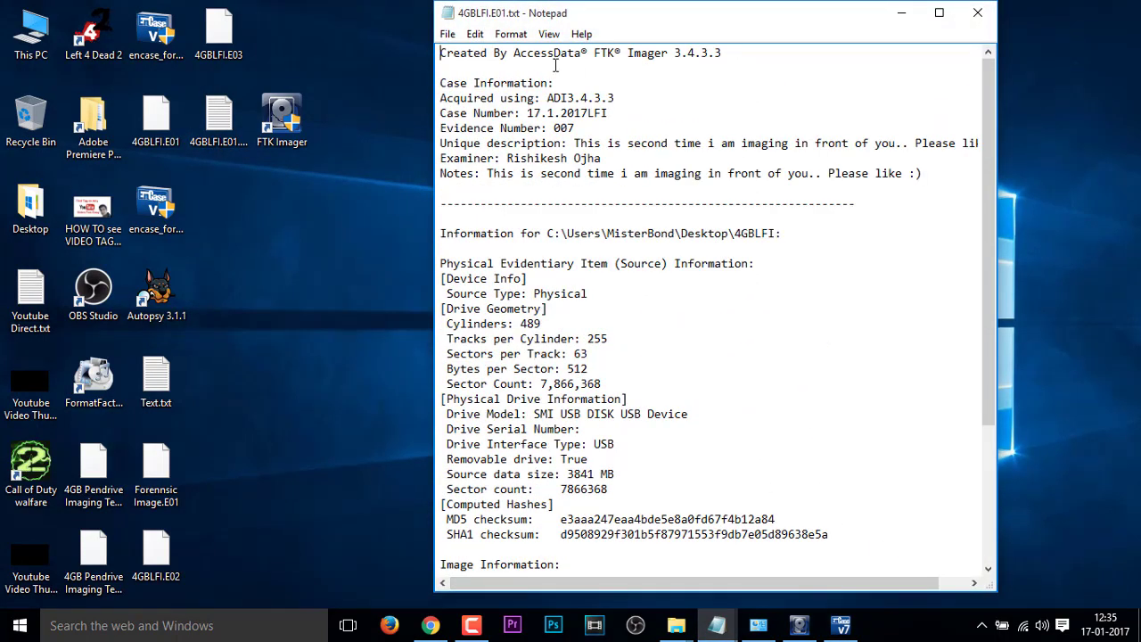
{"action": "left_click_drag", "start_coordinate": [515, 55], "coordinate": [671, 55]}
{"action": "left_click_drag", "start_coordinate": [548, 113], "coordinate": [601, 113]}
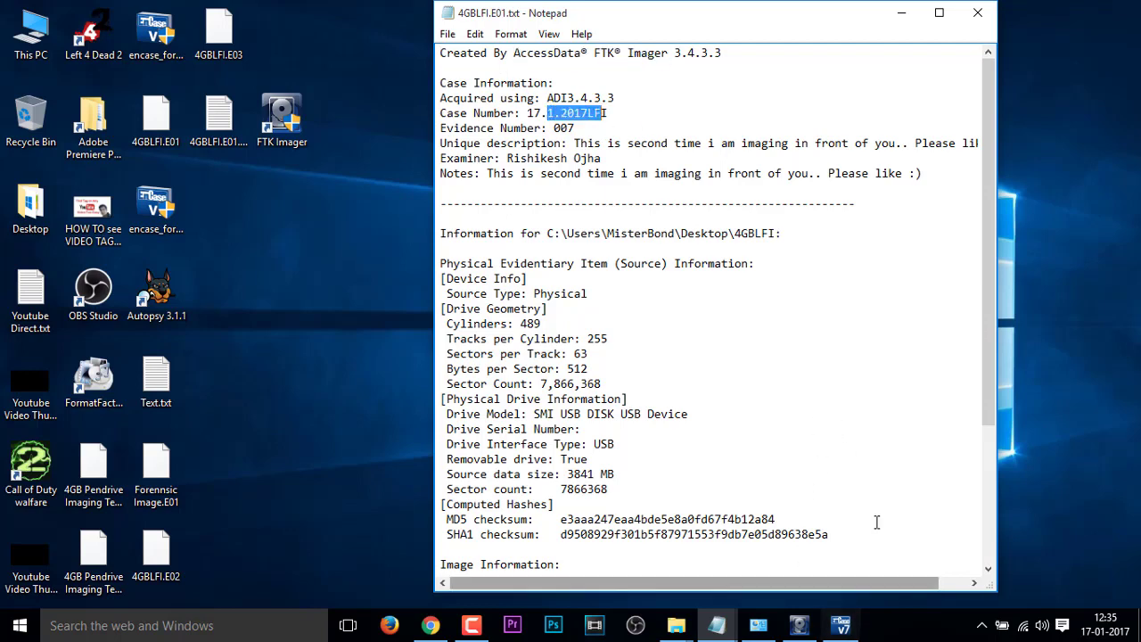
- Bring EnCase Imager back up and place the 4GBLFI.E01.txt report window over its evidence table for comparison
{"action": "left_click", "coordinate": [842, 625]}
{"action": "mouse_move", "coordinate": [722, 631]}
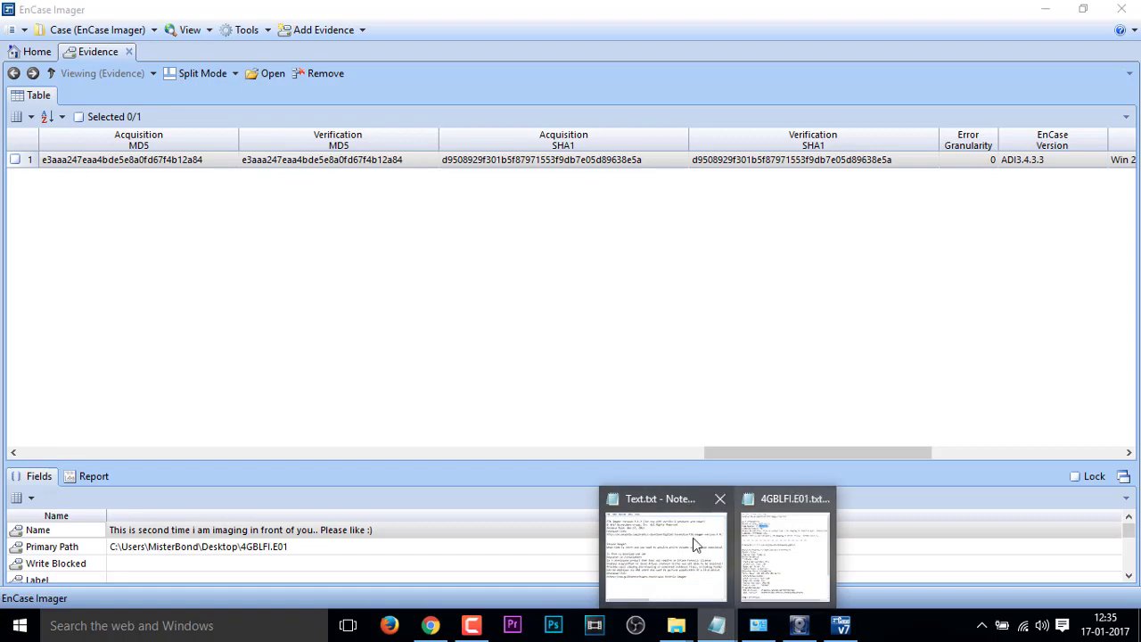
{"action": "left_click", "coordinate": [785, 544]}
{"action": "left_click_drag", "start_coordinate": [802, 15], "coordinate": [813, 86]}
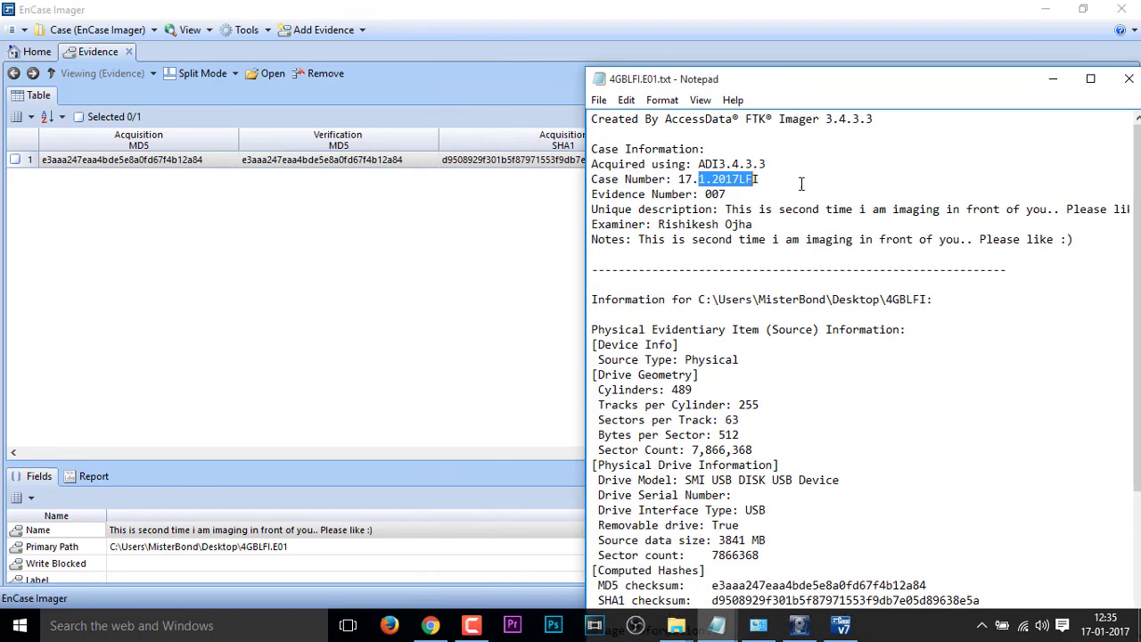
{"action": "left_click", "coordinate": [804, 190]}
- Compare the report's computed MD5 and SHA1 checksums with the acquisition and verification hashes in the EnCase Imager evidence table
{"action": "scroll", "coordinate": [805, 235], "scroll_direction": "down", "scroll_amount": 4}
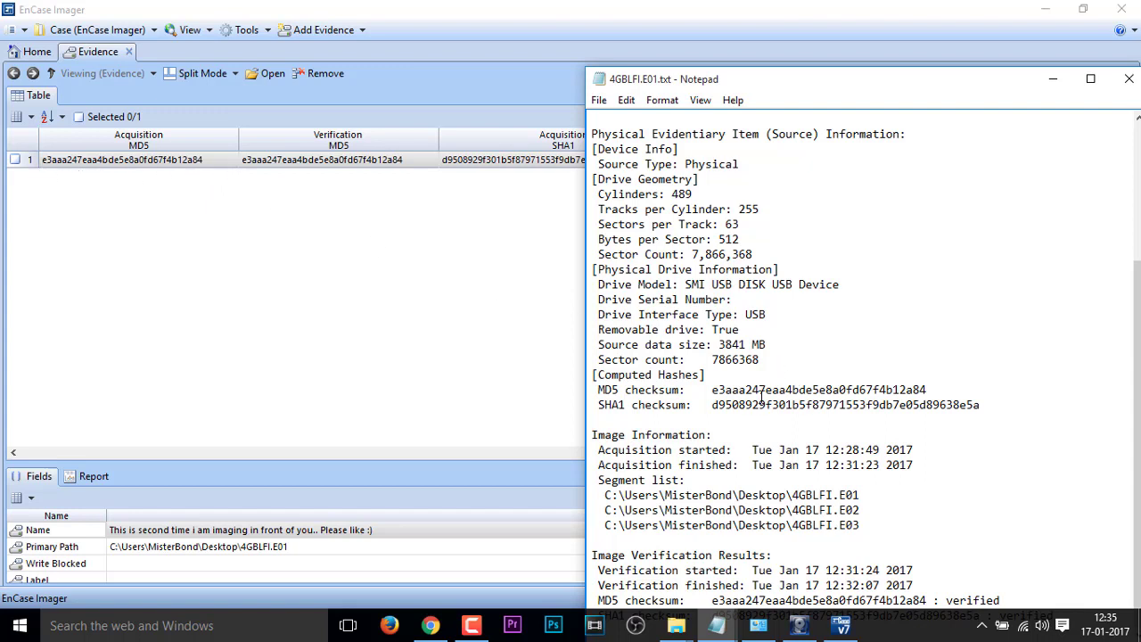
{"action": "left_click_drag", "start_coordinate": [713, 389], "coordinate": [924, 390]}
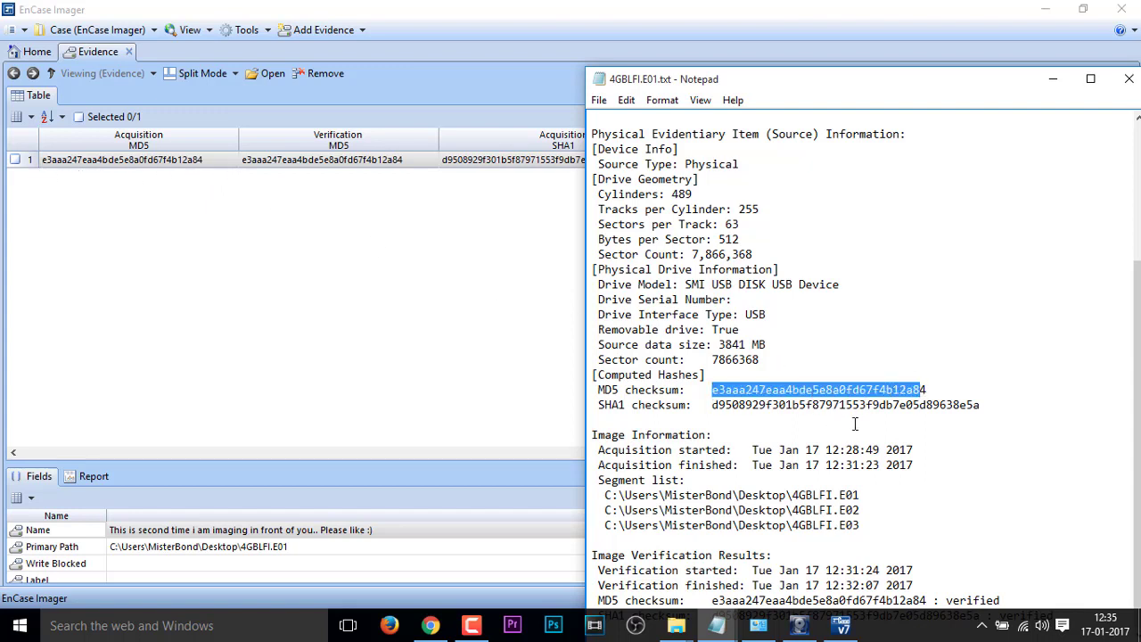
{"action": "left_click_drag", "start_coordinate": [732, 405], "coordinate": [893, 406]}
{"action": "left_click", "coordinate": [886, 410]}
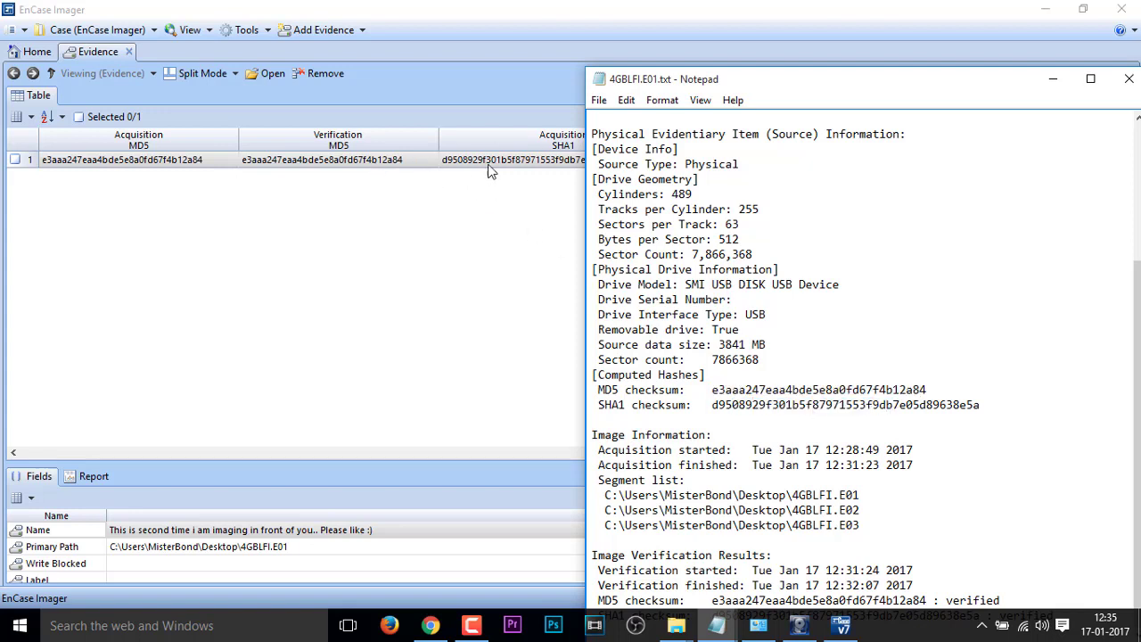
{"action": "left_click_drag", "start_coordinate": [741, 71], "coordinate": [601, 227]}
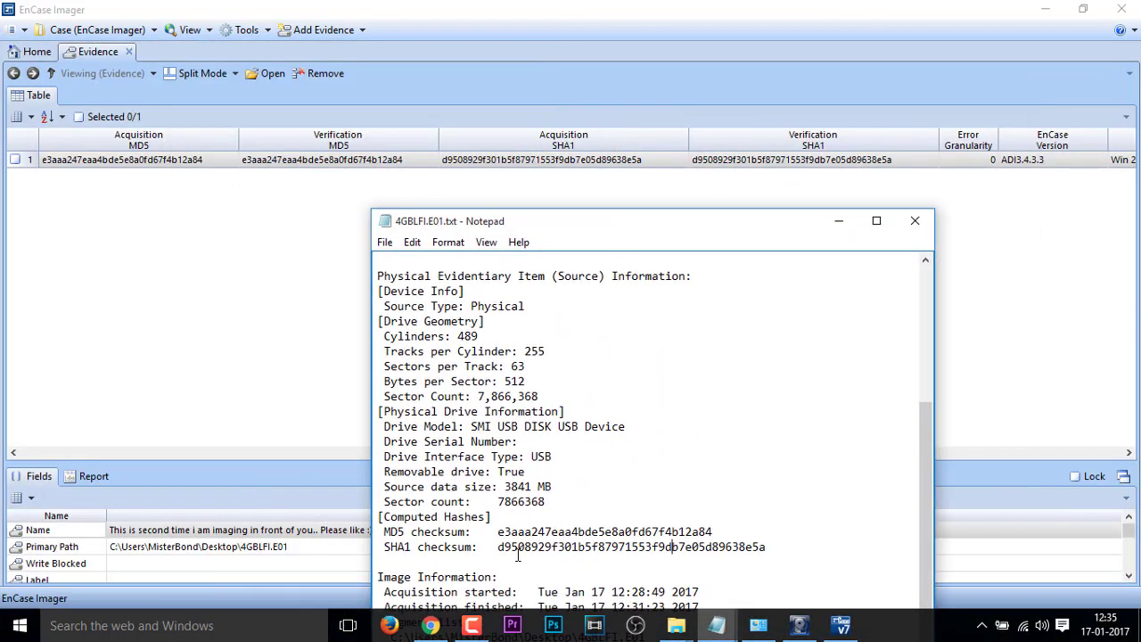
{"action": "left_click_drag", "start_coordinate": [504, 547], "coordinate": [765, 552]}
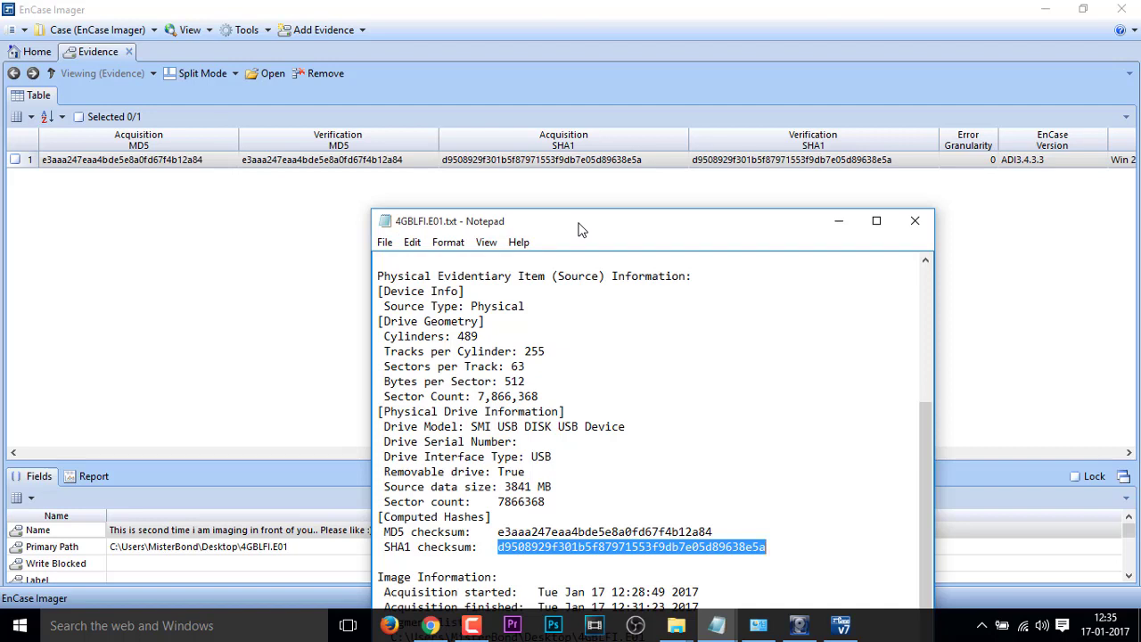
- Open the 4GBLFI.E01 evidence in EnCase Imager and view the contents of its Tron Legacy [2010] folder
{"action": "left_click", "coordinate": [152, 259]}
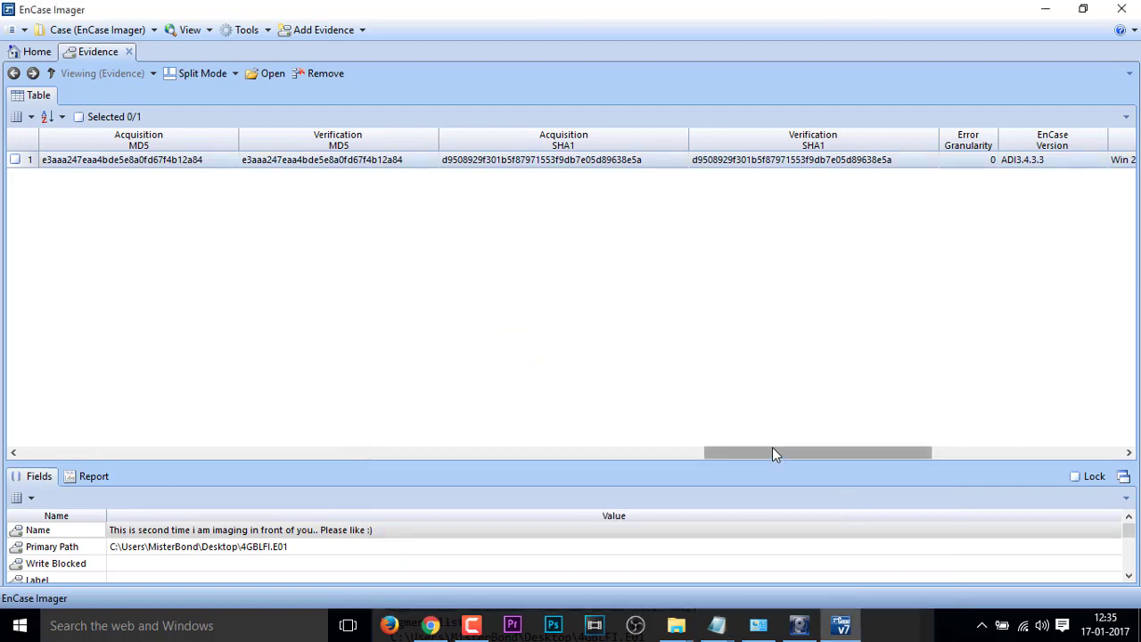
{"action": "left_click_drag", "start_coordinate": [772, 454], "coordinate": [56, 440]}
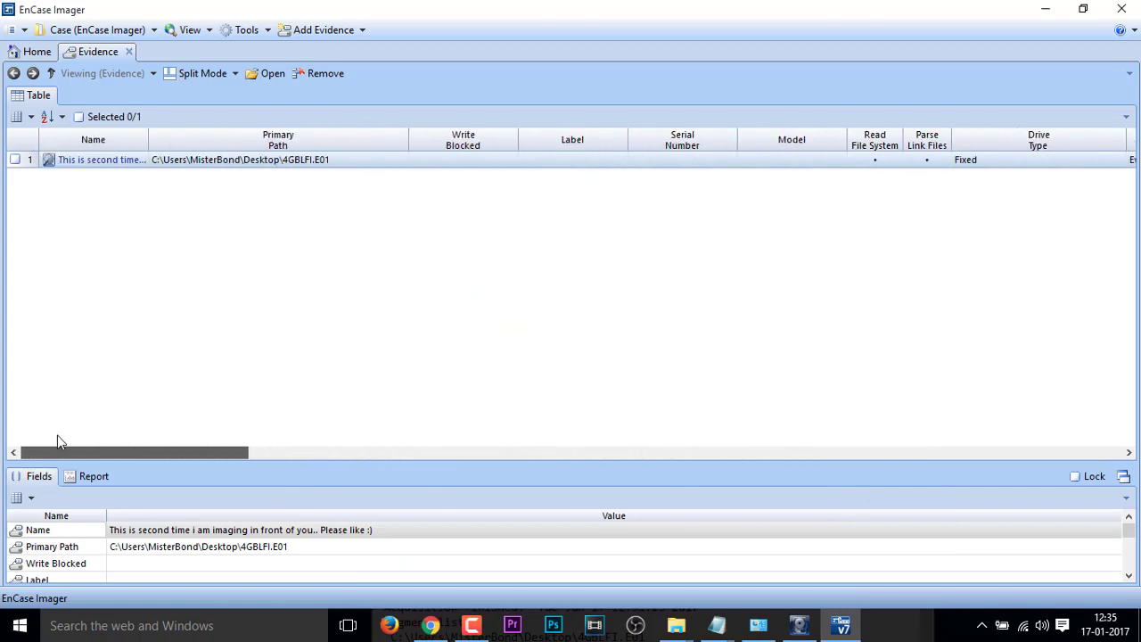
{"action": "double_click", "coordinate": [104, 164]}
{"action": "left_click", "coordinate": [166, 214]}
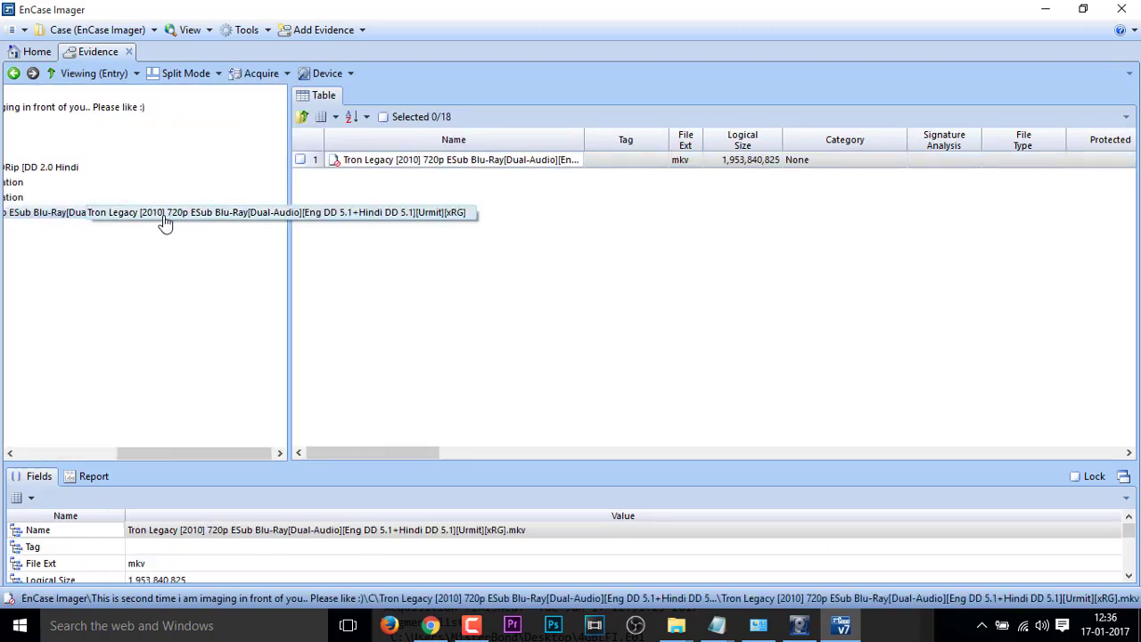
{"action": "left_click_drag", "start_coordinate": [149, 454], "coordinate": [51, 454]}
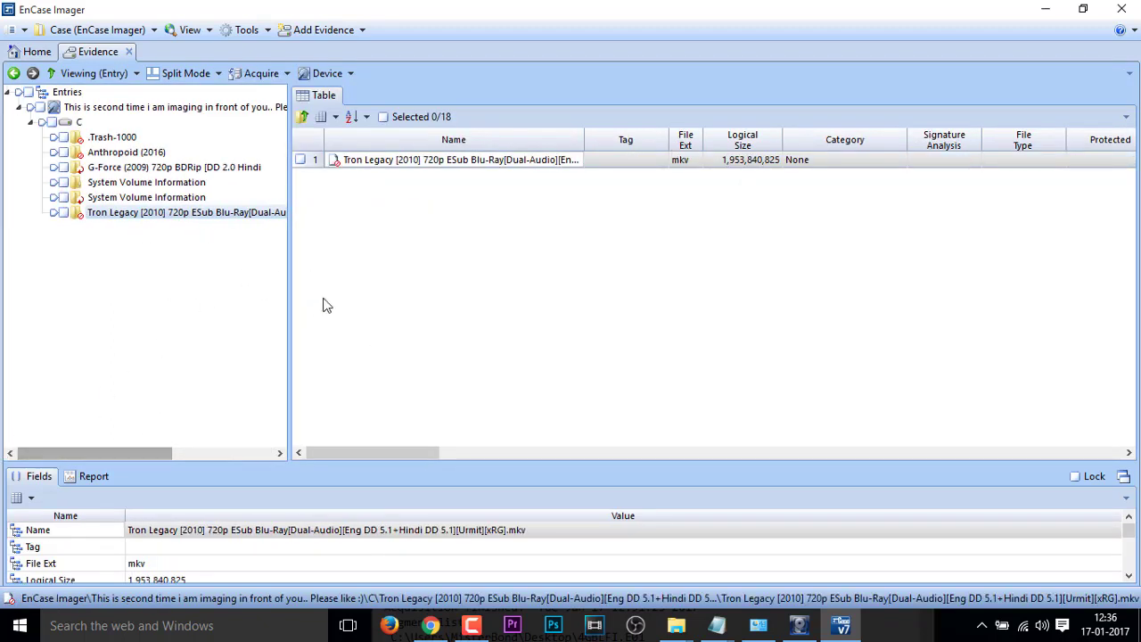
- Close EnCase Imager and the 4GBLFI.E01.txt report
{"action": "left_click", "coordinate": [1122, 10]}
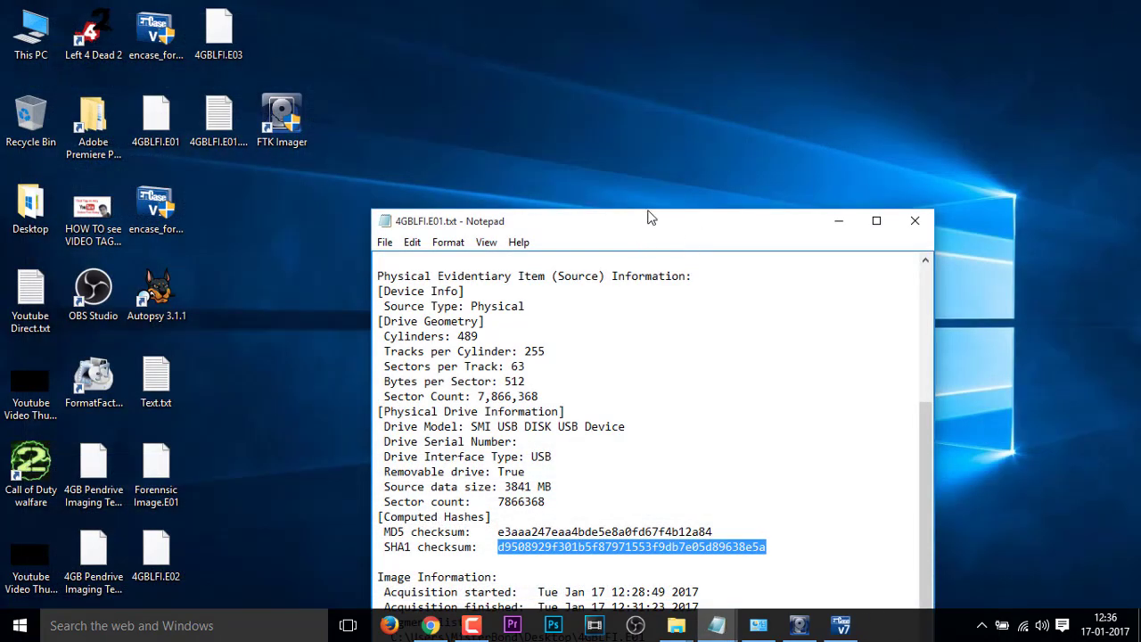
{"action": "left_click_drag", "start_coordinate": [649, 218], "coordinate": [722, 73]}
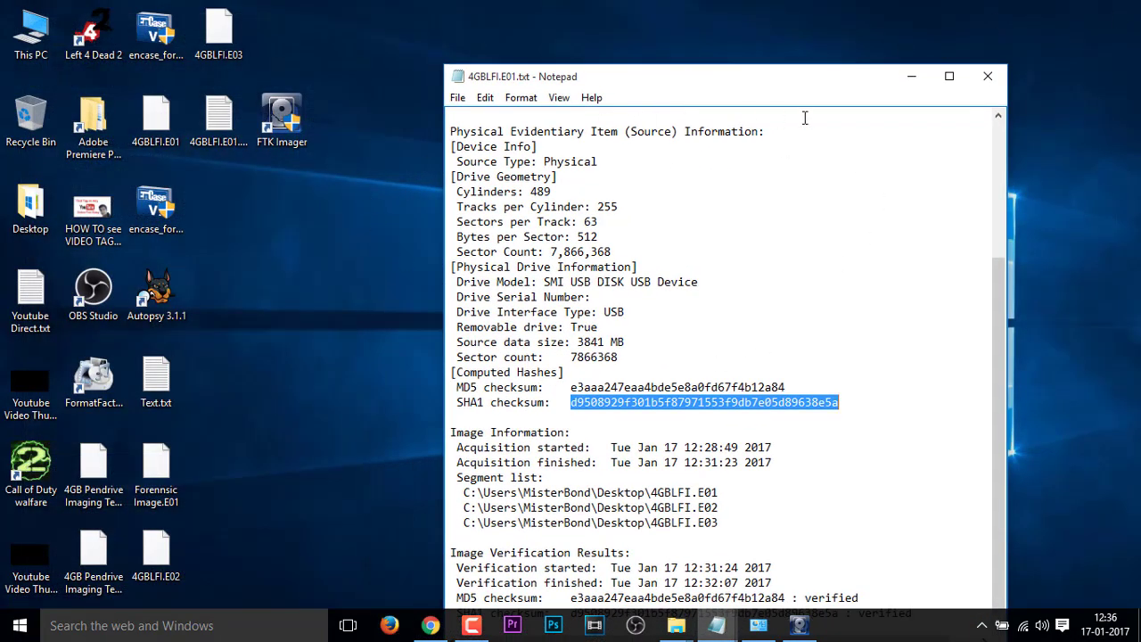
{"action": "left_click", "coordinate": [988, 76]}
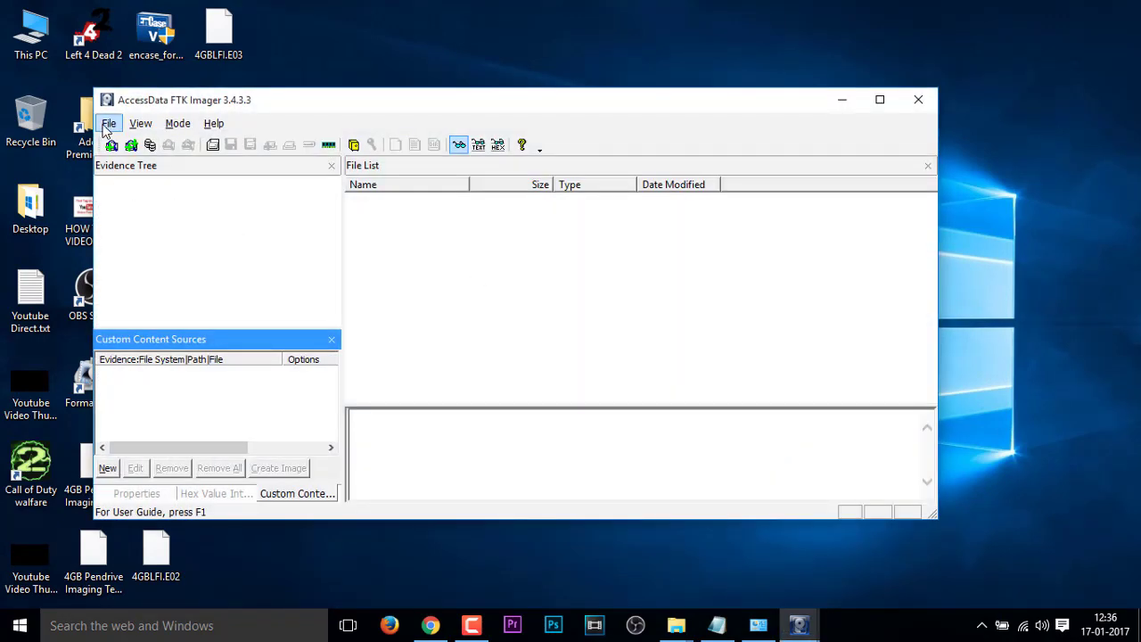
- Add the image file 4GB Pendrive Imaging Test.E01 from the Desktop as an evidence item
{"action": "left_click", "coordinate": [108, 123]}
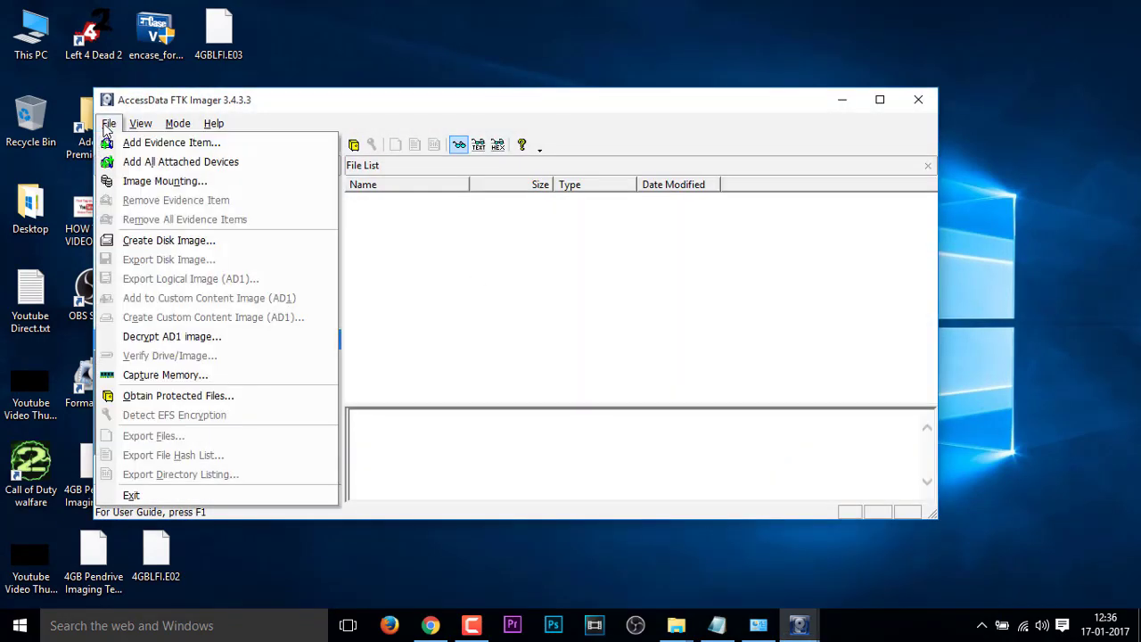
{"action": "left_click", "coordinate": [143, 142]}
{"action": "left_click", "coordinate": [387, 278]}
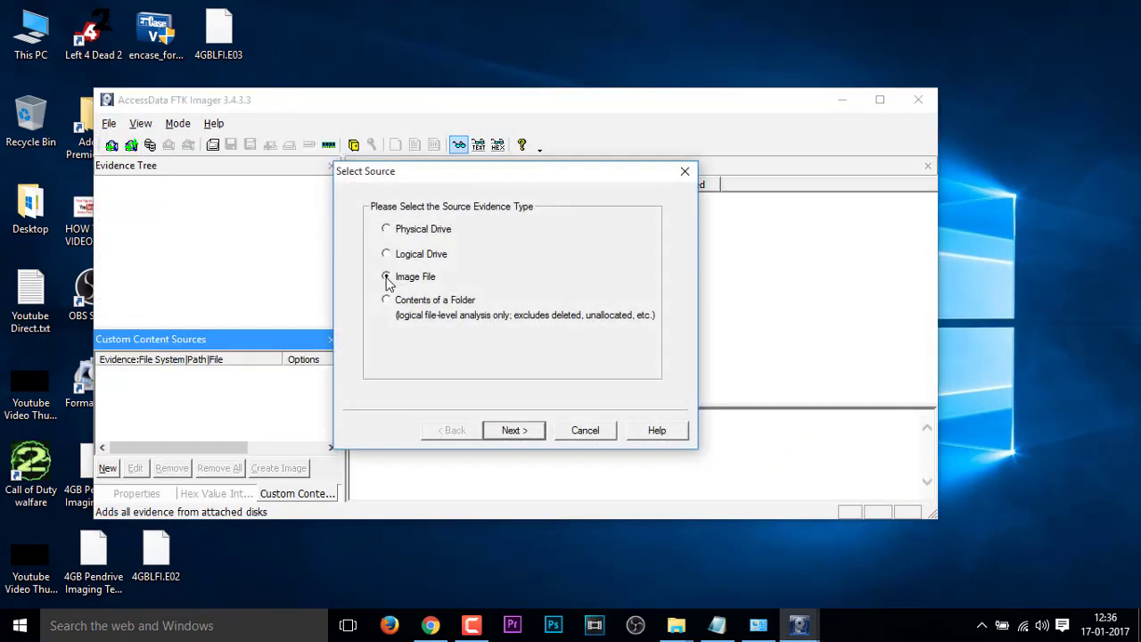
{"action": "left_click", "coordinate": [504, 434]}
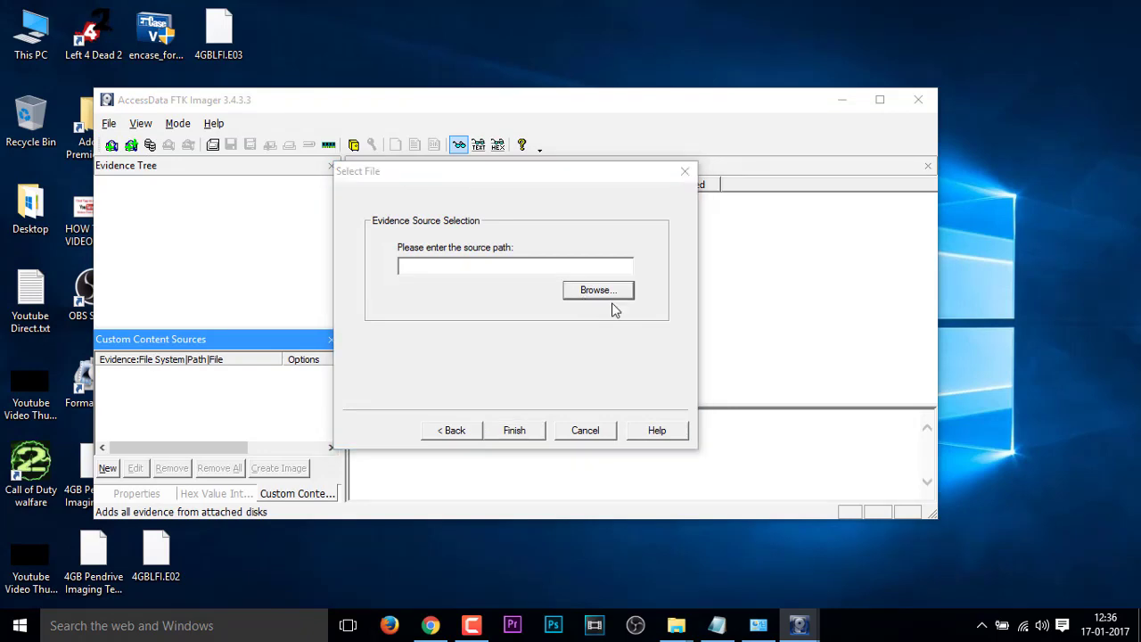
{"action": "left_click", "coordinate": [612, 294]}
{"action": "left_click", "coordinate": [300, 214]}
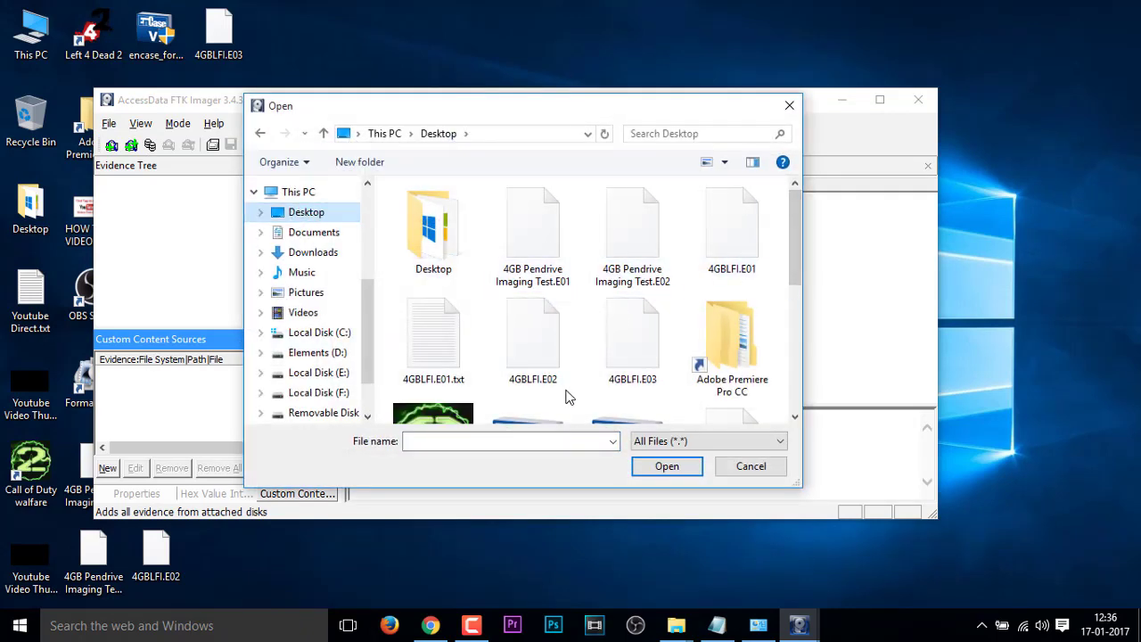
{"action": "left_click", "coordinate": [545, 259]}
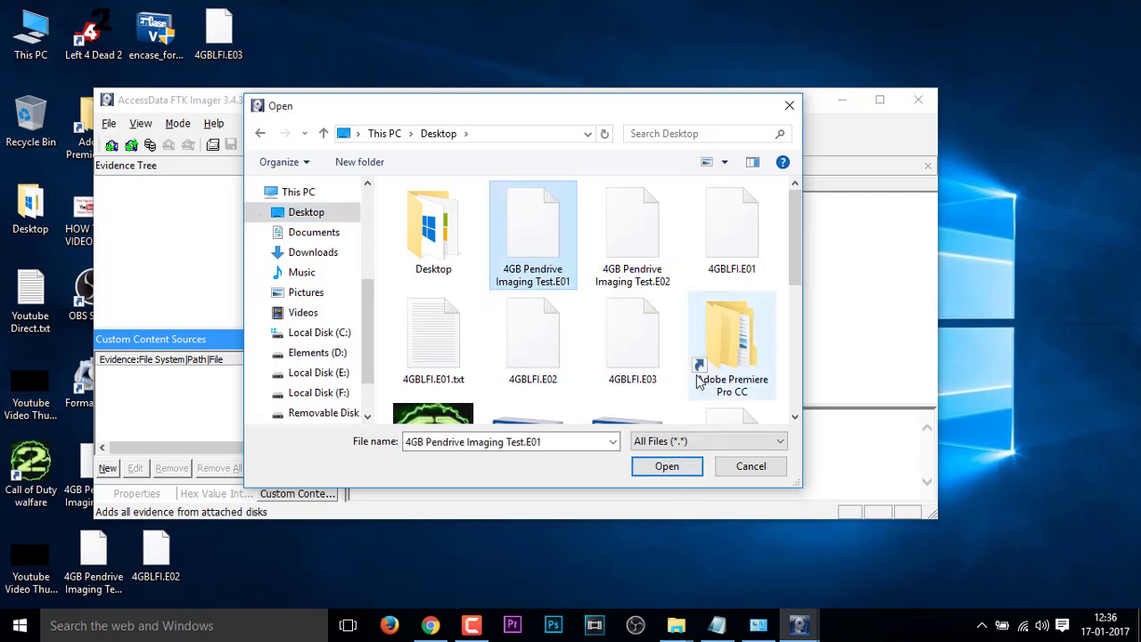
{"action": "left_click", "coordinate": [667, 467]}
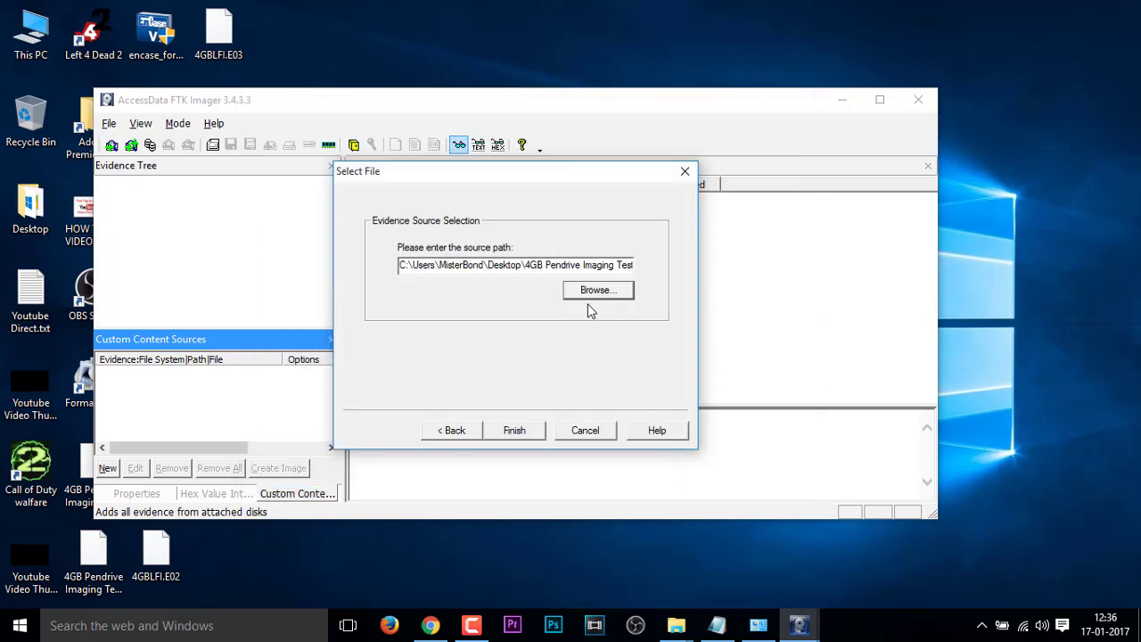
{"action": "left_click", "coordinate": [514, 431]}
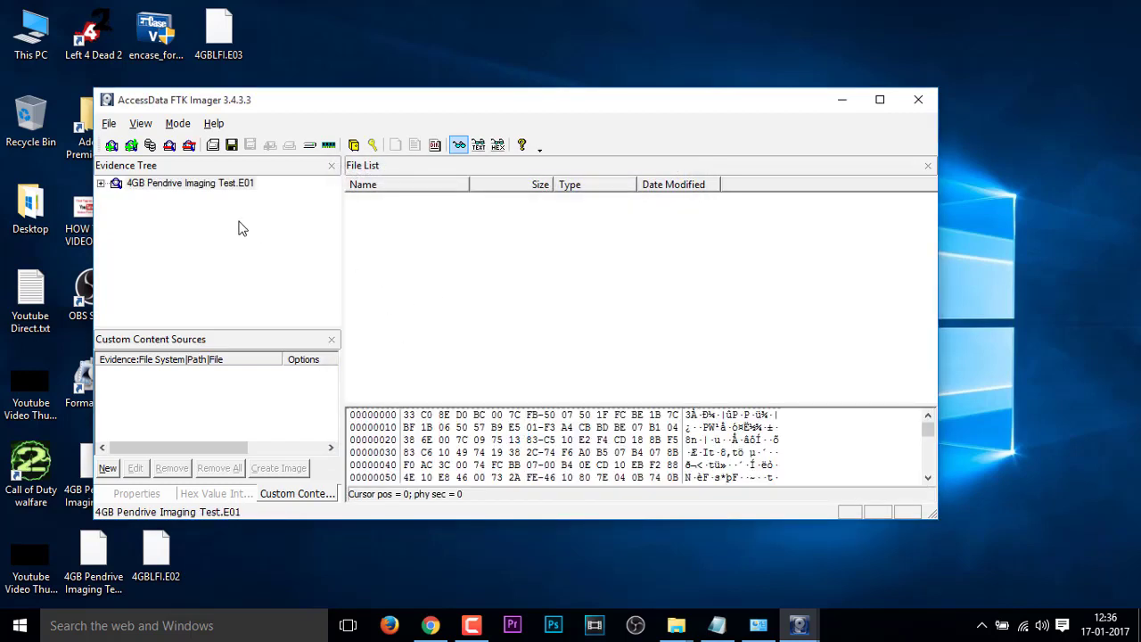
- Expand the image down to Partition 1's NONAME [FAT32] file system and list the contents of its [root] folder
{"action": "left_click", "coordinate": [102, 183]}
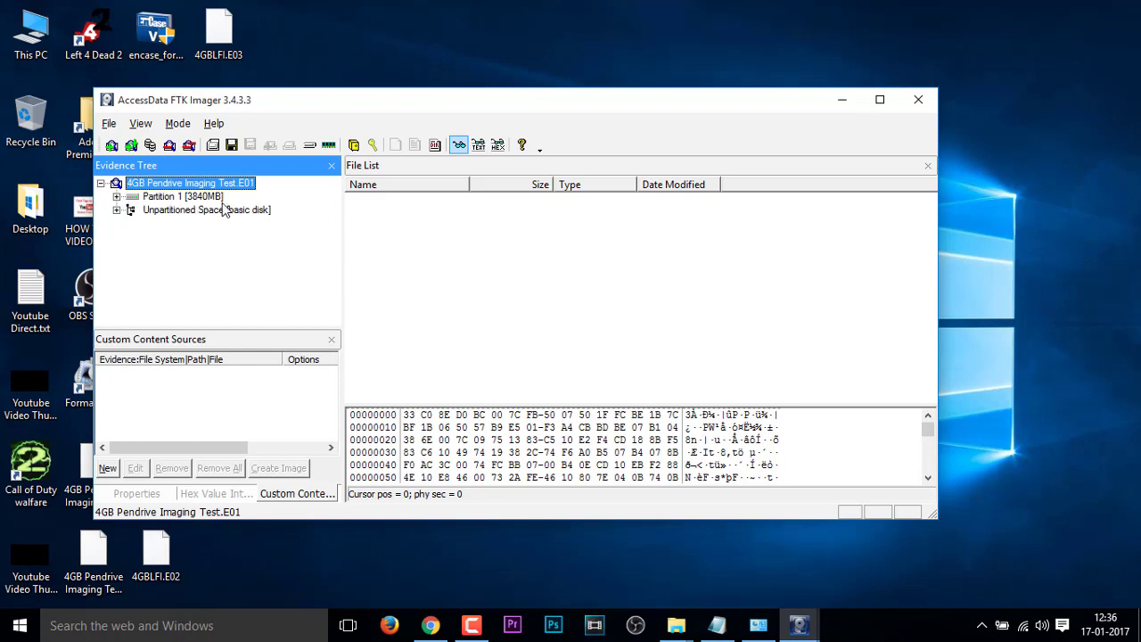
{"action": "left_click", "coordinate": [116, 197]}
{"action": "left_click", "coordinate": [132, 209]}
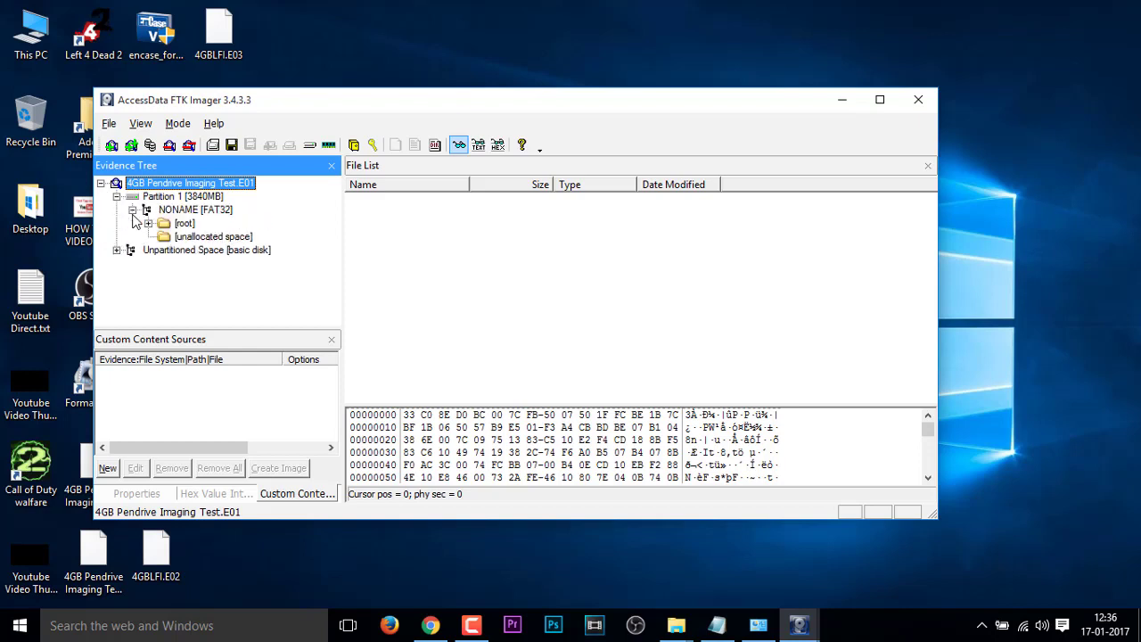
{"action": "left_click", "coordinate": [184, 224]}
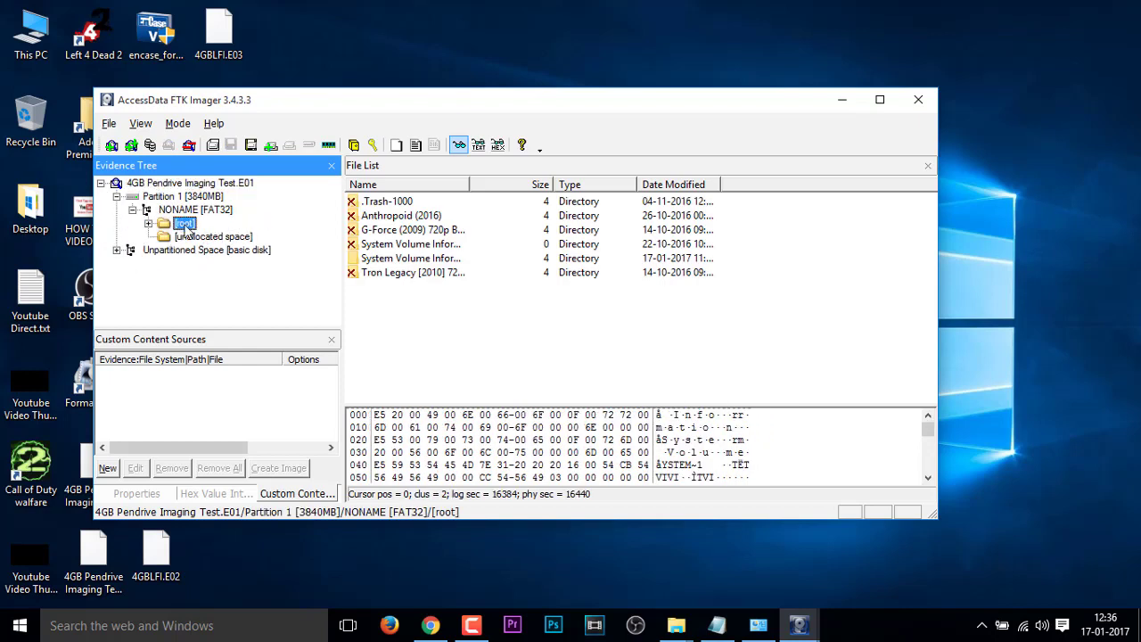
- Widen the Name column and export the deleted Tron Legacy [2010] folder to the Desktop
{"action": "left_click", "coordinate": [398, 272]}
{"action": "left_click_drag", "start_coordinate": [473, 184], "coordinate": [620, 184]}
{"action": "right_click", "coordinate": [490, 278]}
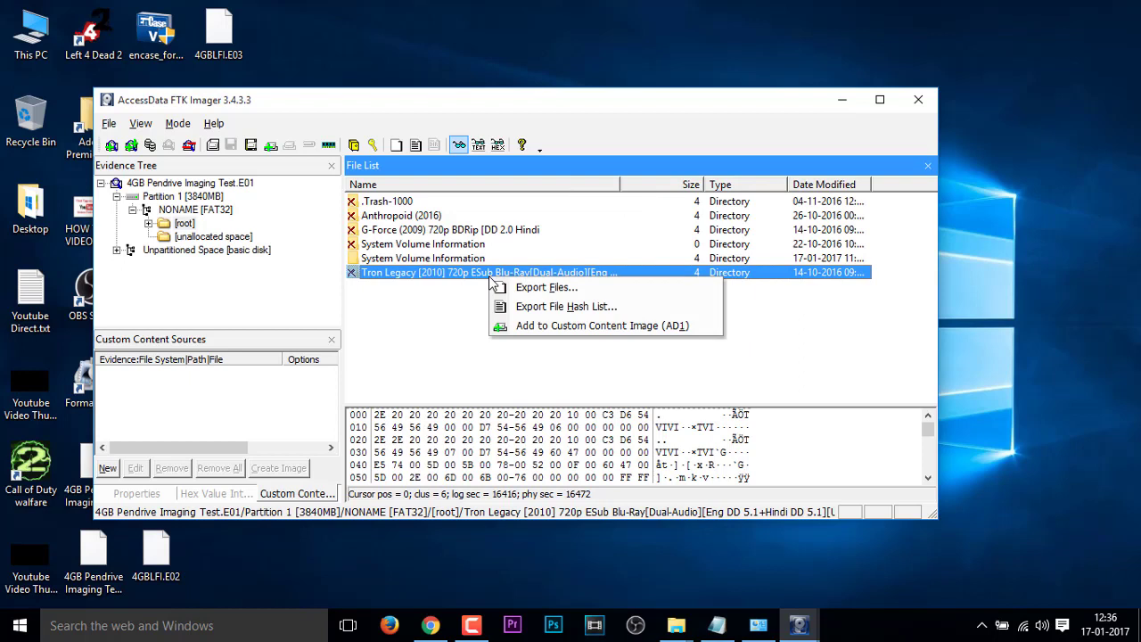
{"action": "left_click", "coordinate": [553, 290]}
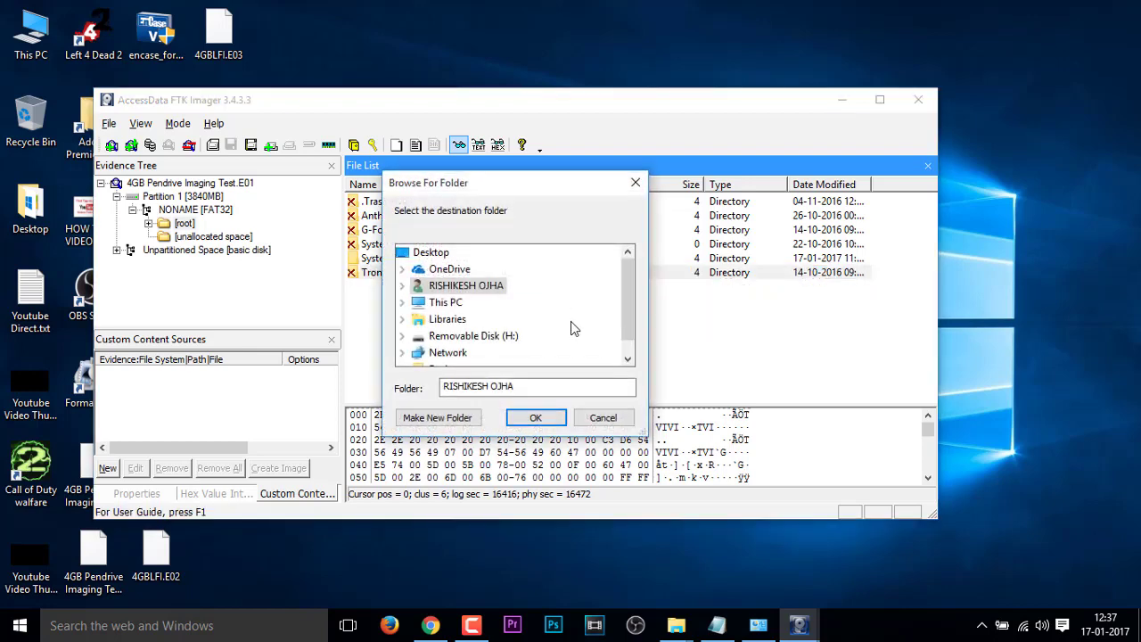
{"action": "left_click", "coordinate": [432, 253]}
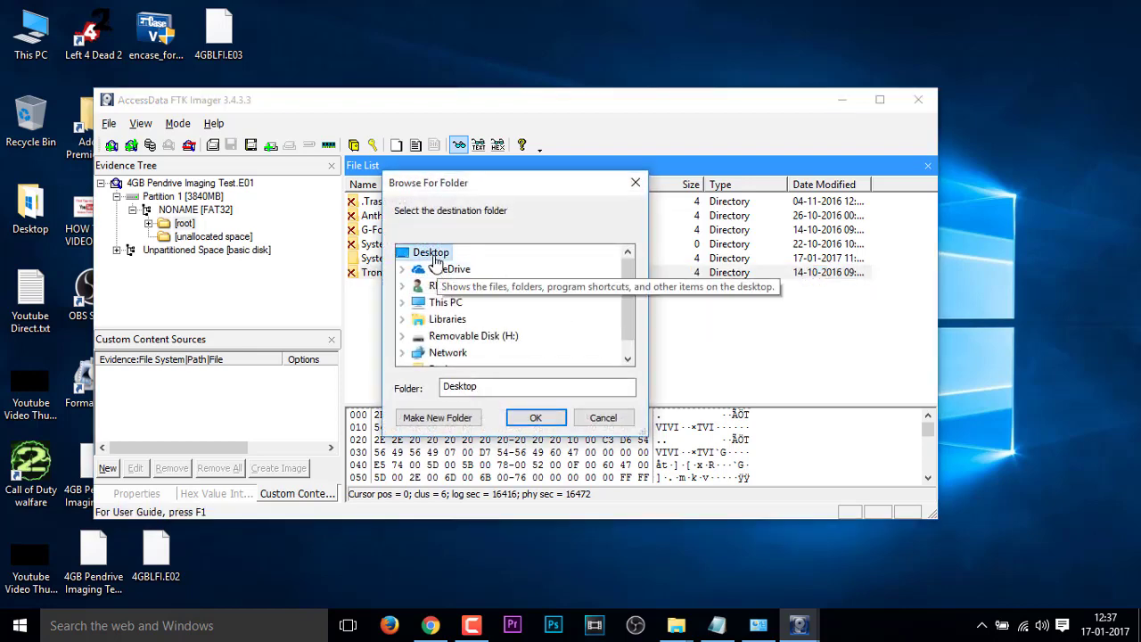
{"action": "left_click", "coordinate": [535, 419]}
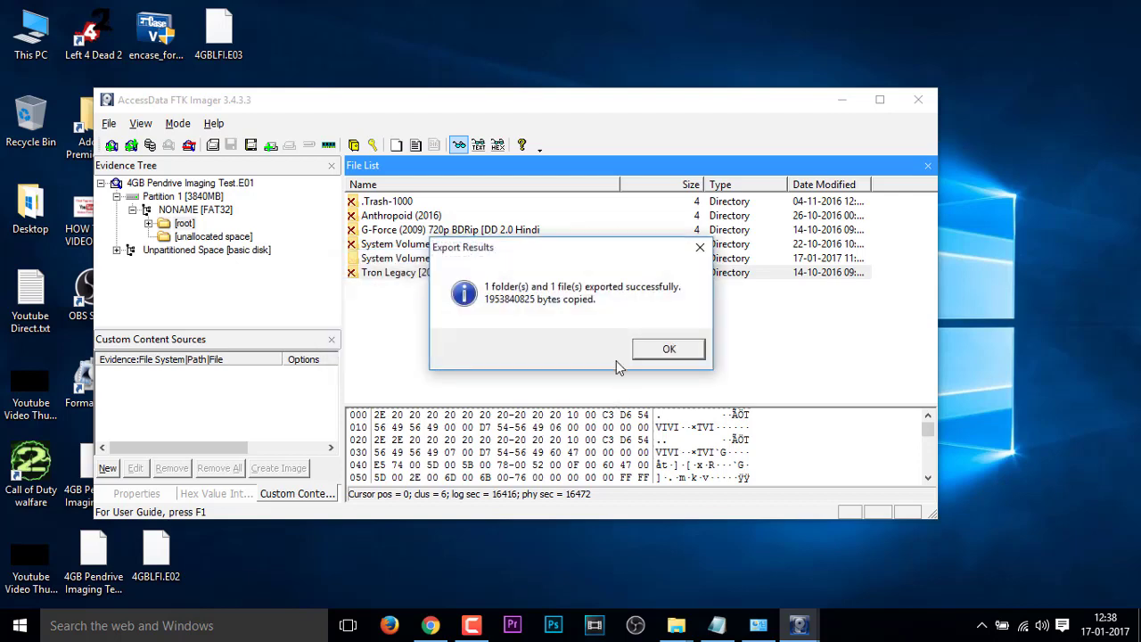
{"action": "left_click", "coordinate": [649, 351]}
- Check the exported Tron Legacy [2010] folder on the desktop by playing its video from about 23:33, and close the player
{"action": "left_click", "coordinate": [834, 103]}
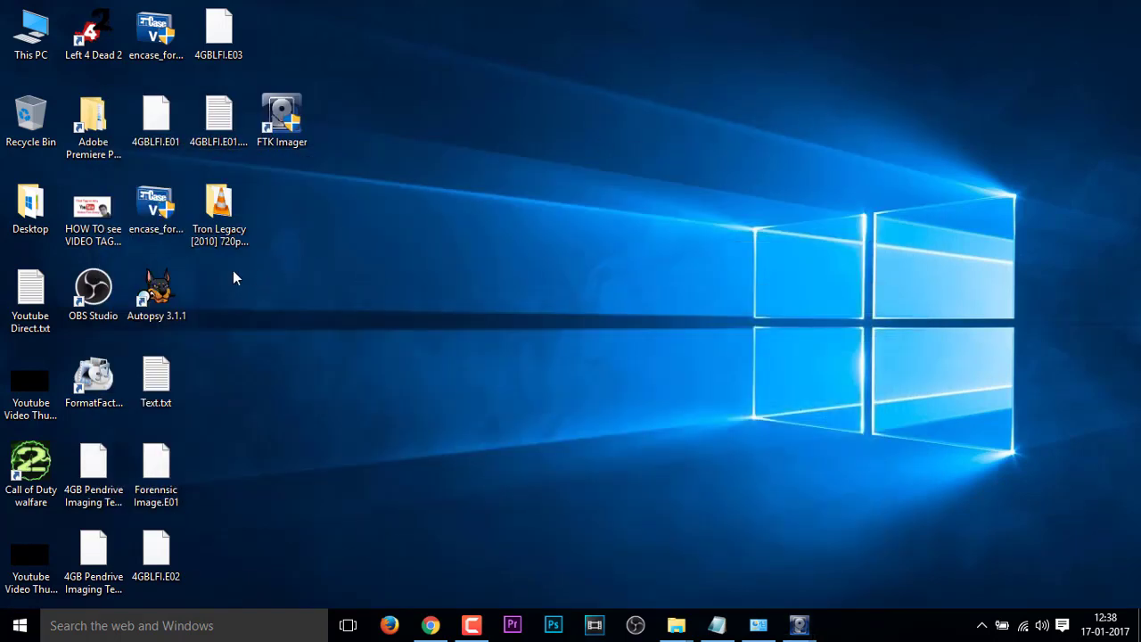
{"action": "left_click", "coordinate": [211, 207]}
{"action": "double_click", "coordinate": [212, 207]}
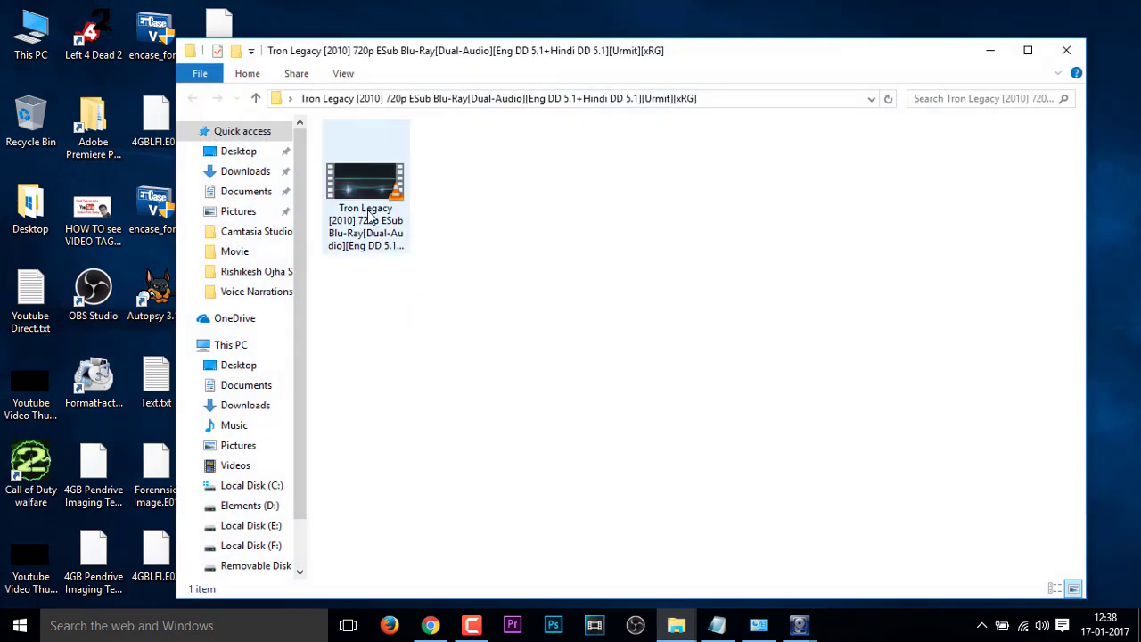
{"action": "left_click", "coordinate": [373, 217]}
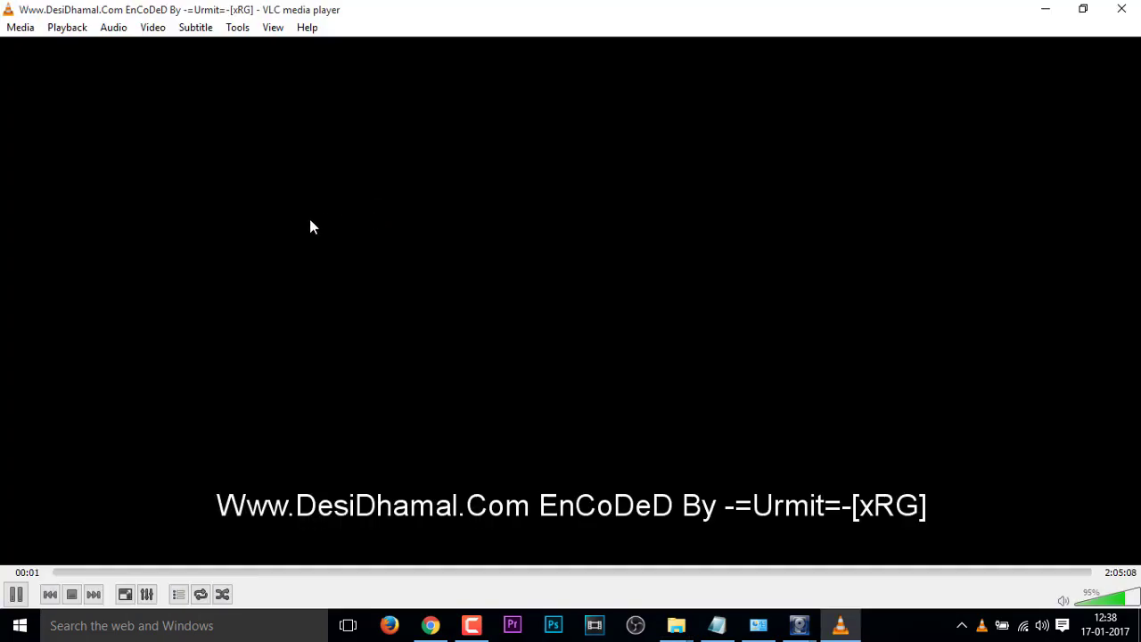
{"action": "left_click", "coordinate": [247, 576]}
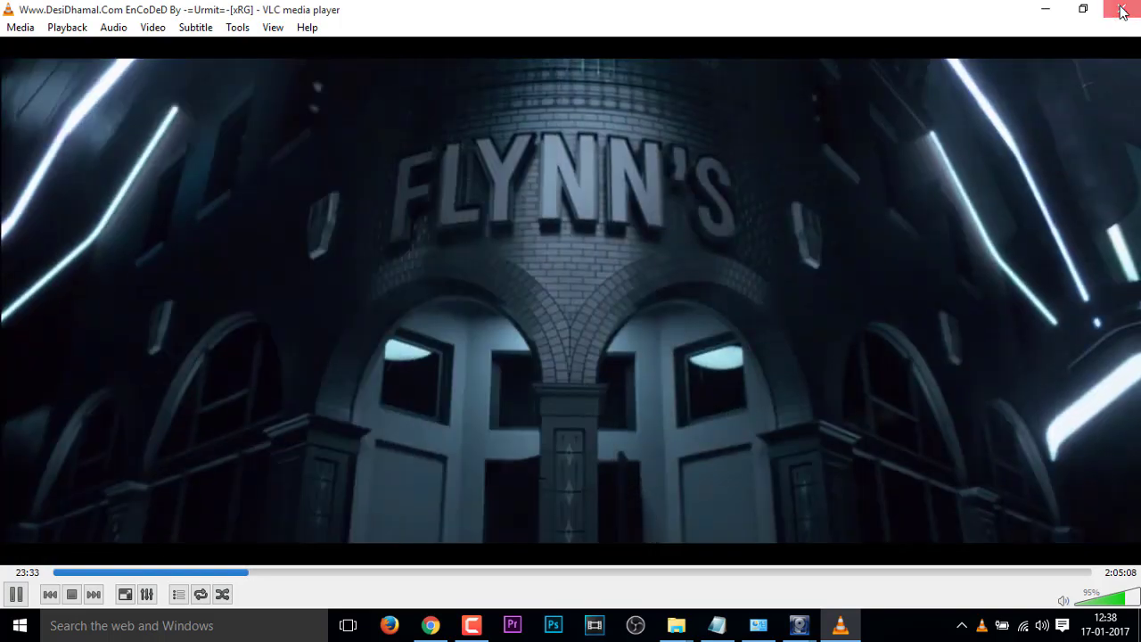
{"action": "left_click", "coordinate": [1122, 9]}
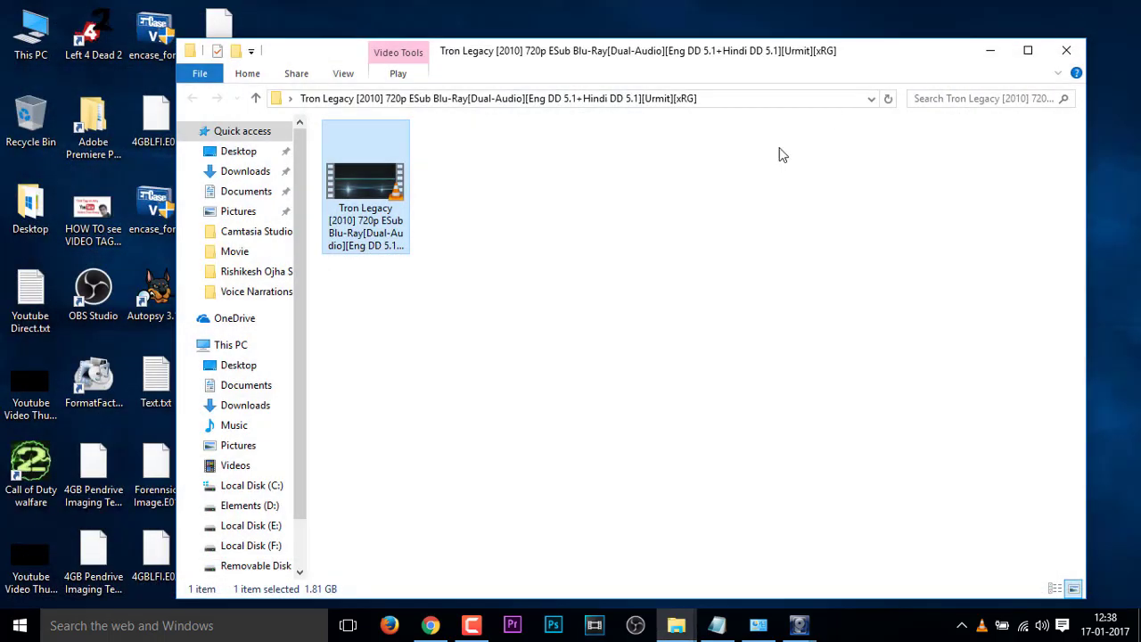
{"action": "left_click", "coordinate": [999, 56]}
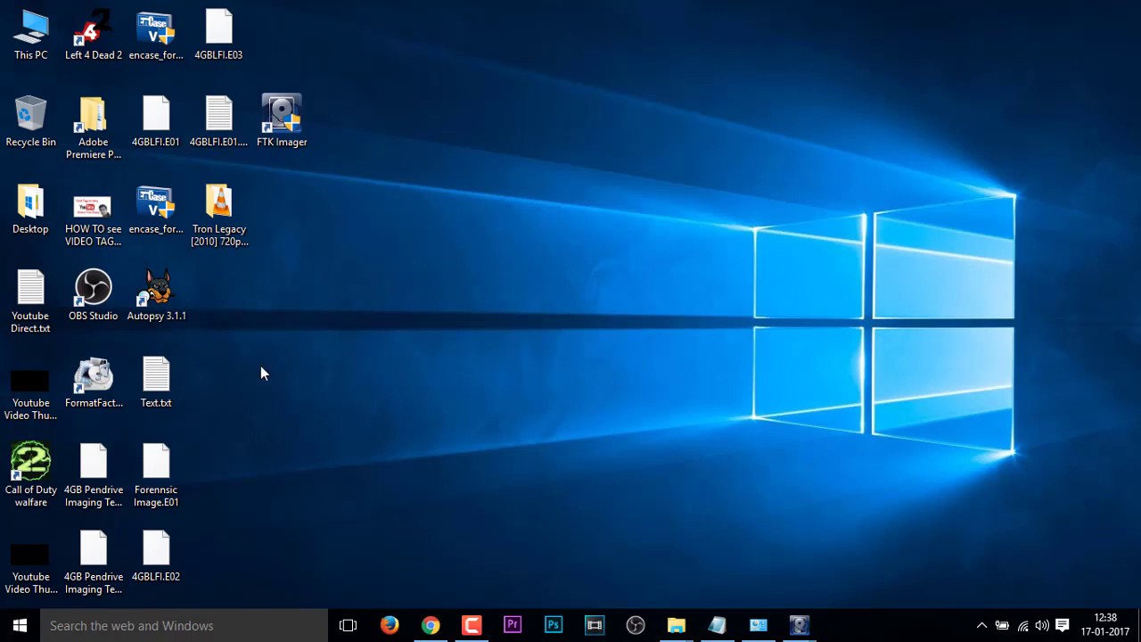
{"action": "left_click", "coordinate": [230, 214]}
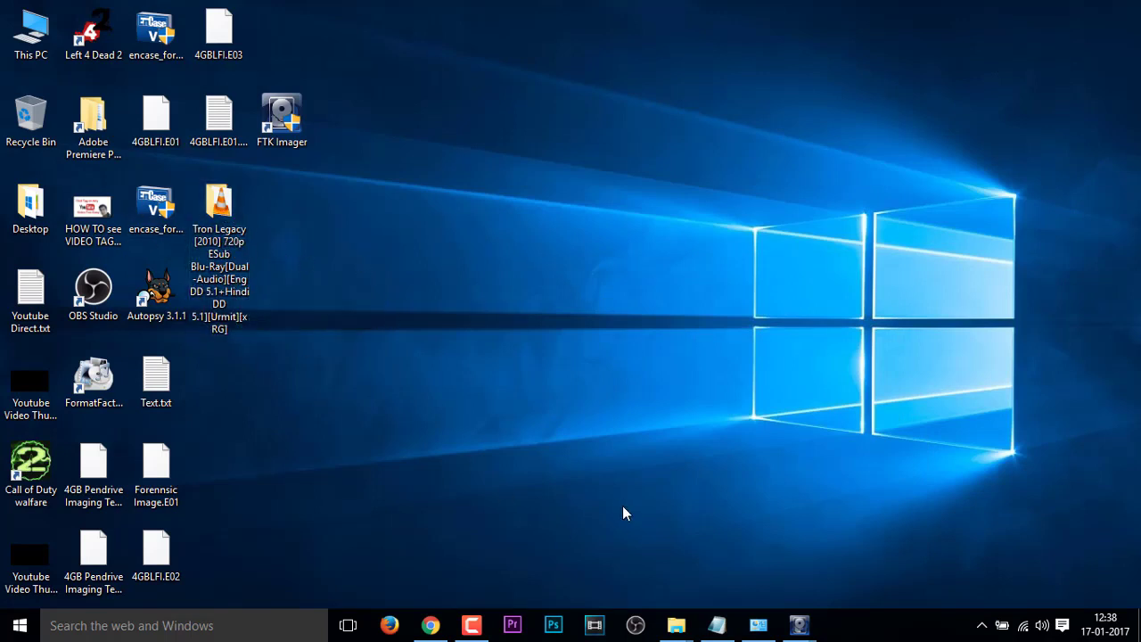
- Switch back to the FTK Imager window with the loaded evidence and maximize it
{"action": "left_click", "coordinate": [797, 626]}
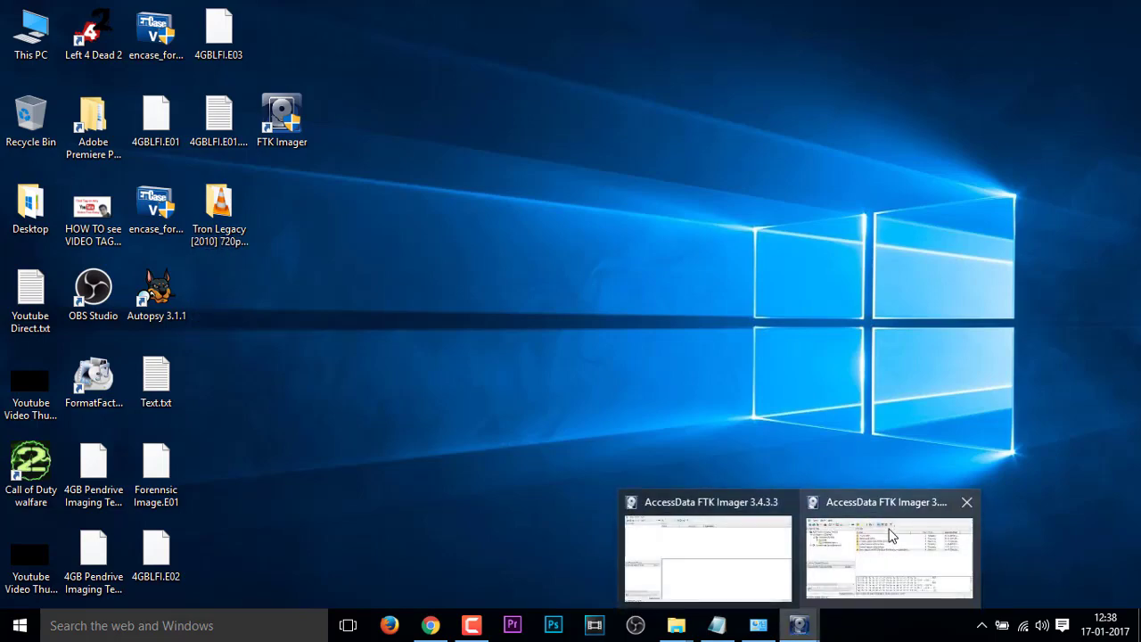
{"action": "left_click", "coordinate": [859, 533]}
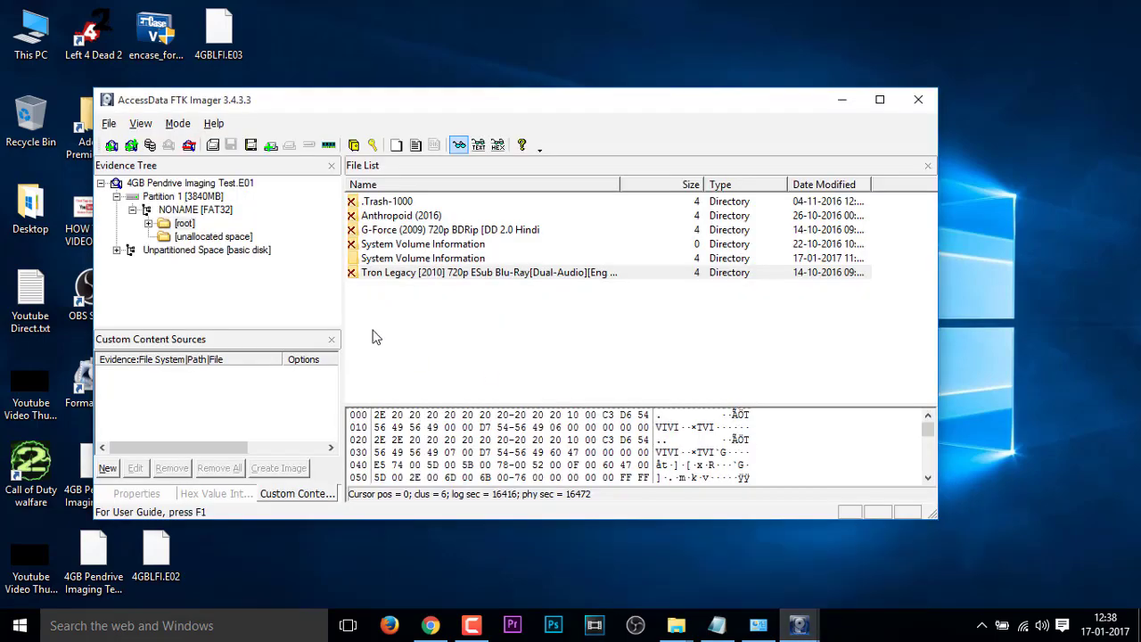
{"action": "double_click", "coordinate": [497, 104]}
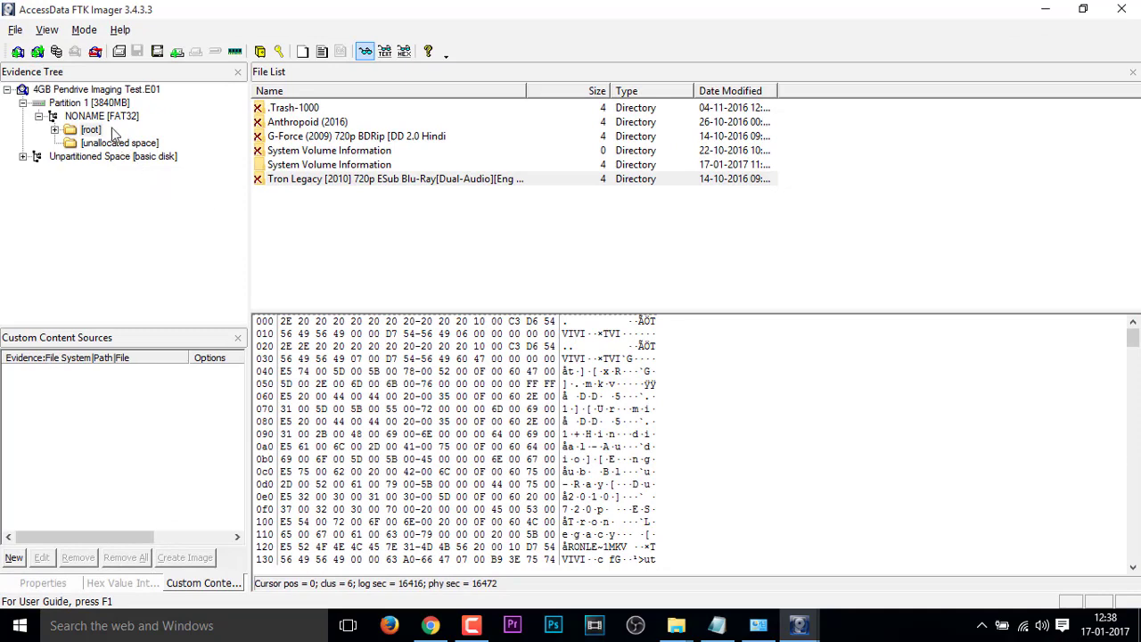
- Show the Hex Value Interpreter and inspect the 4GB Pendrive Imaging Test.E01 image and its Partition 1 with it
{"action": "left_click", "coordinate": [90, 91]}
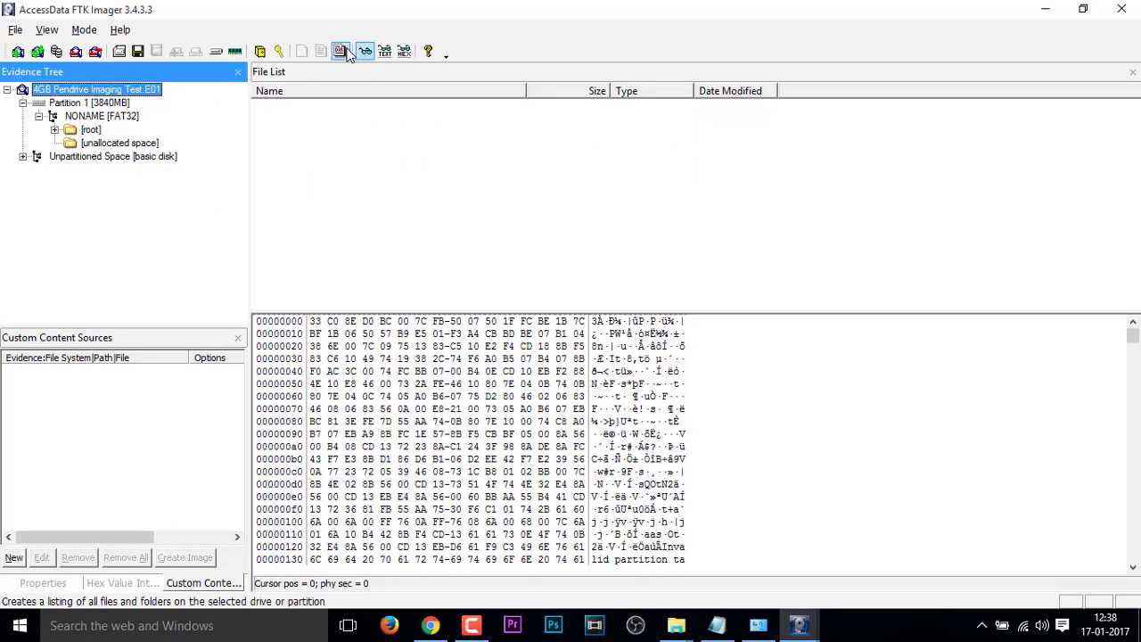
{"action": "left_click", "coordinate": [47, 31]}
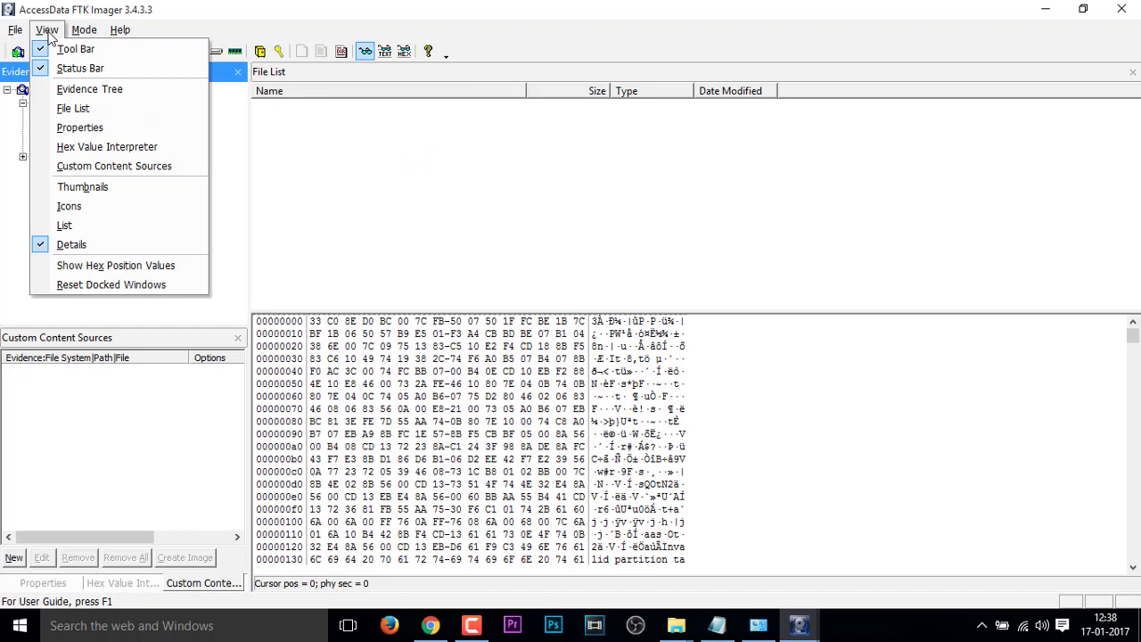
{"action": "left_click", "coordinate": [99, 148]}
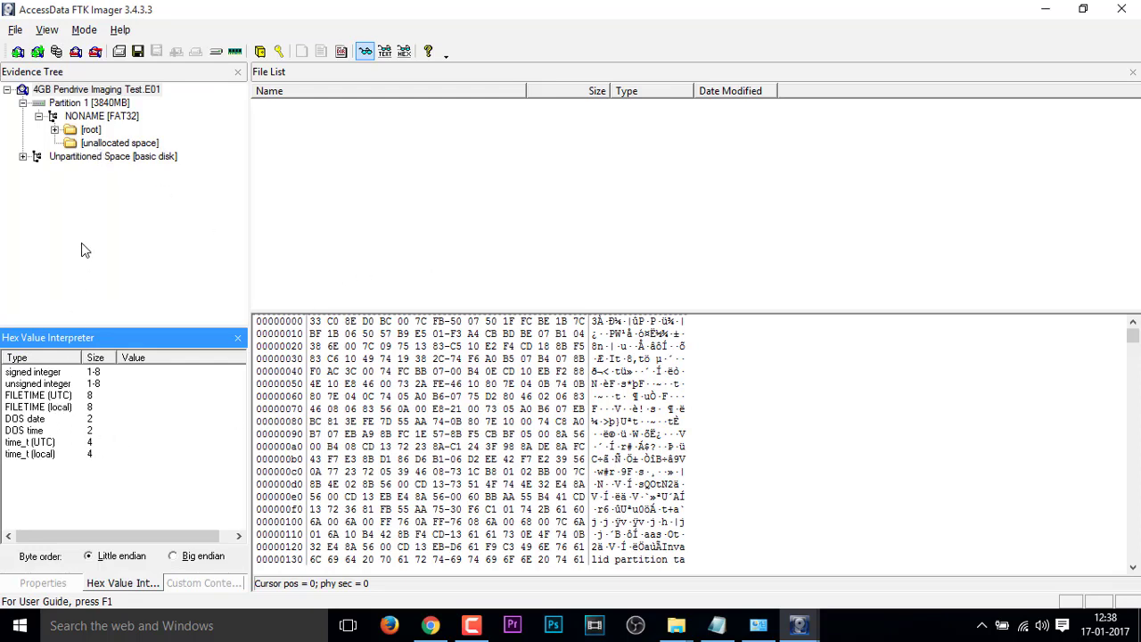
{"action": "left_click", "coordinate": [87, 103]}
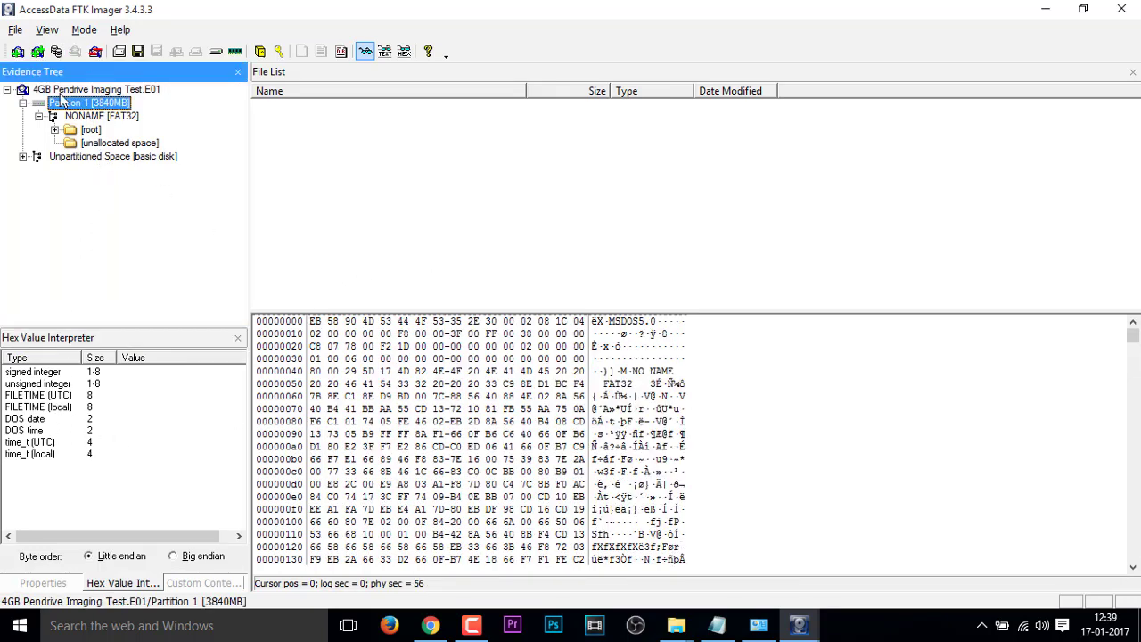
{"action": "left_click", "coordinate": [71, 91]}
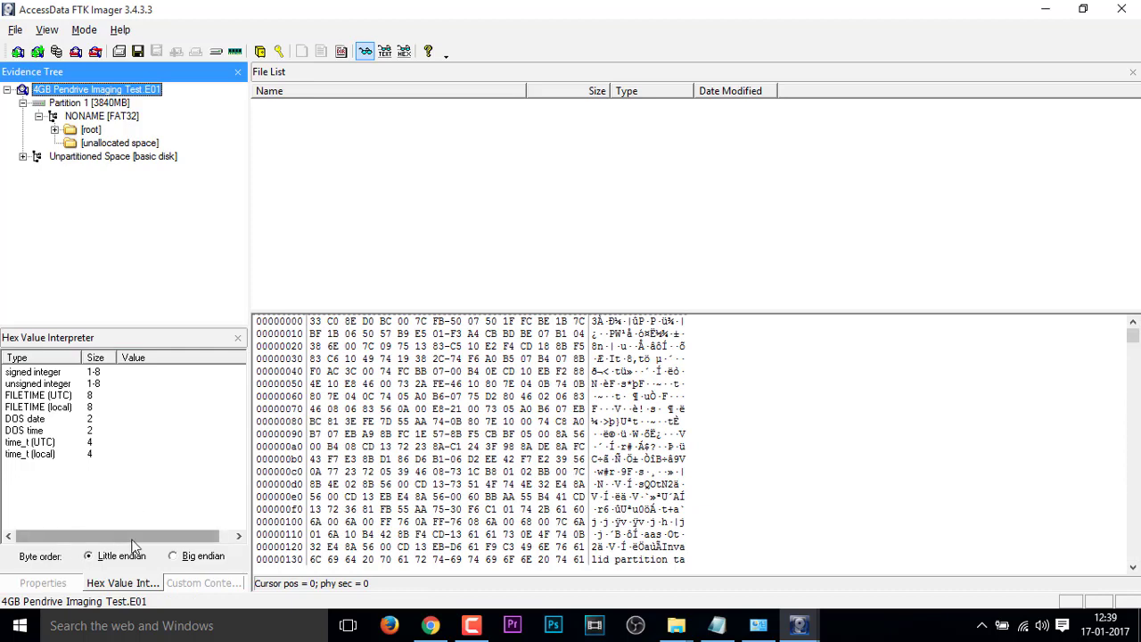
- Show the properties of 4GB Pendrive Imaging Test.E01 and widen the pane to read the full verification hashes
{"action": "left_click", "coordinate": [47, 30]}
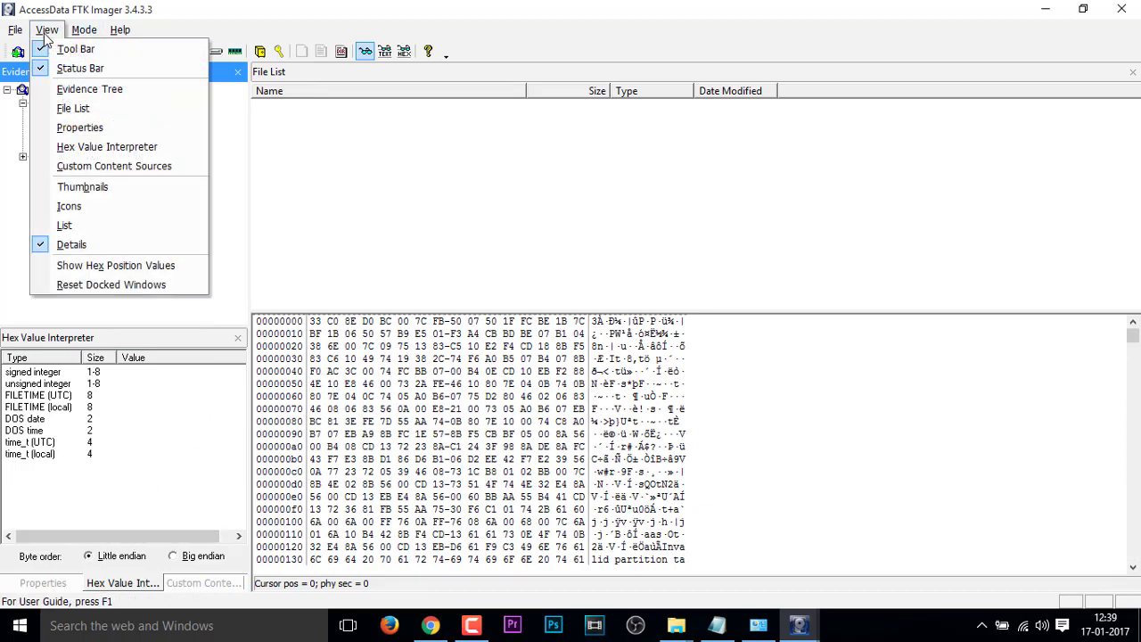
{"action": "left_click", "coordinate": [78, 127]}
{"action": "left_click_drag", "start_coordinate": [251, 473], "coordinate": [619, 459]}
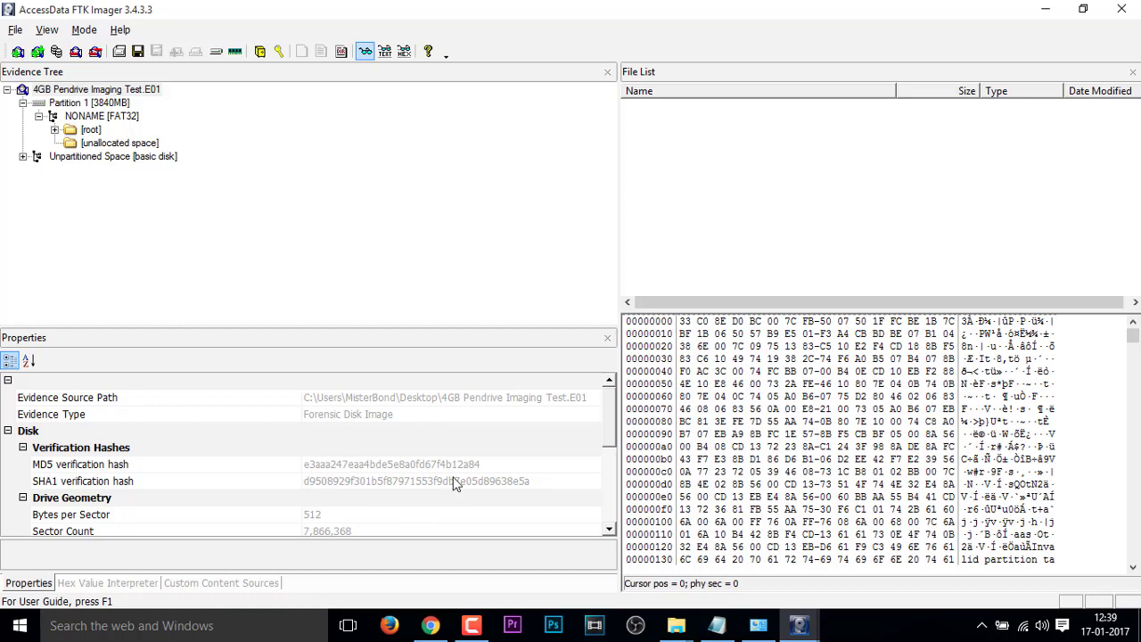
- Dismiss the Text.txt notes and open the 4GBLFI.E01.txt report from the desktop
{"action": "left_click", "coordinate": [717, 625]}
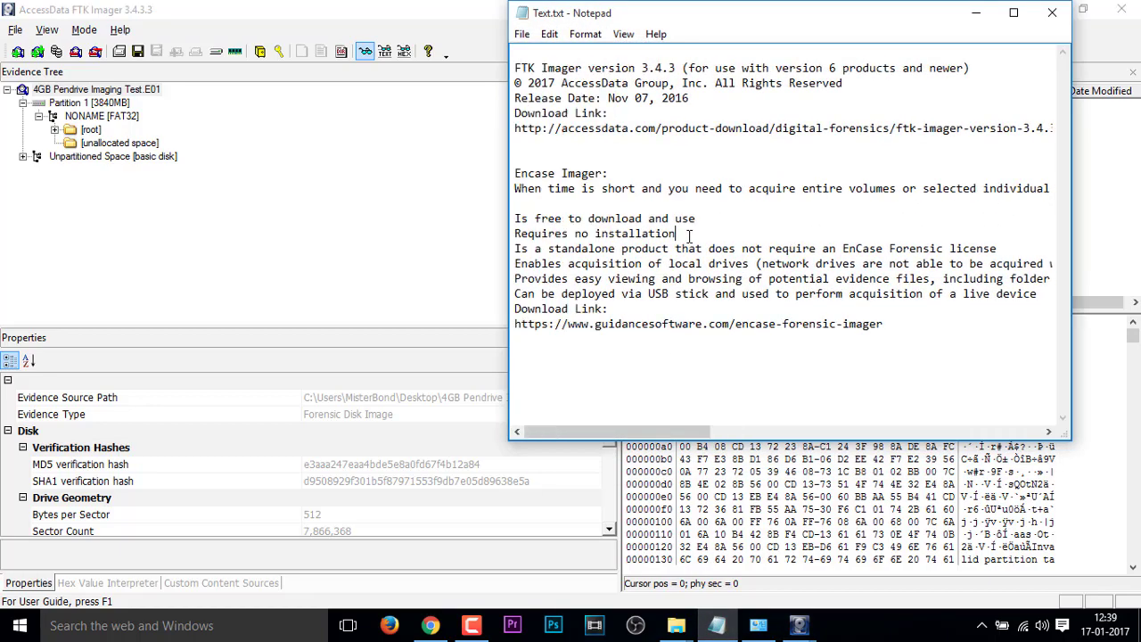
{"action": "left_click", "coordinate": [975, 13]}
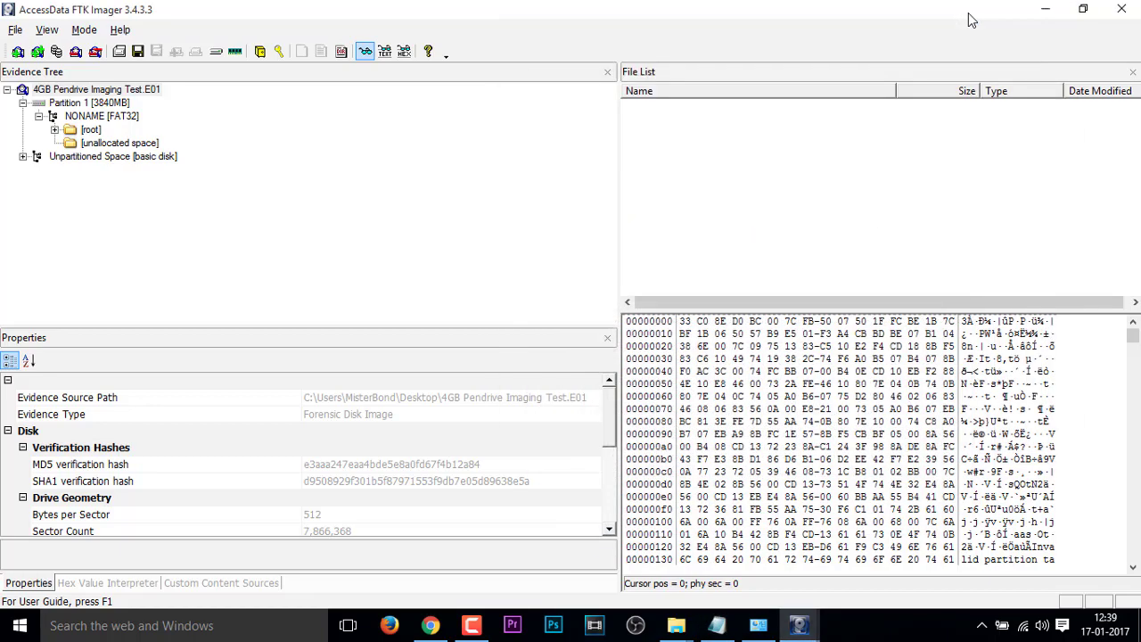
{"action": "key", "text": "super+d"}
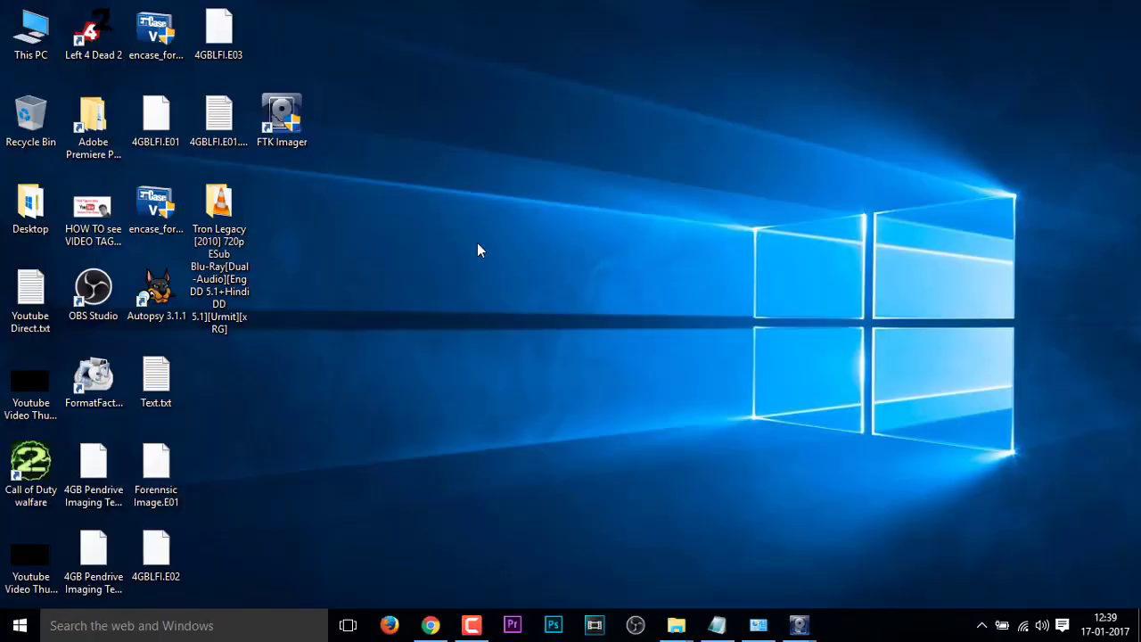
{"action": "double_click", "coordinate": [218, 116]}
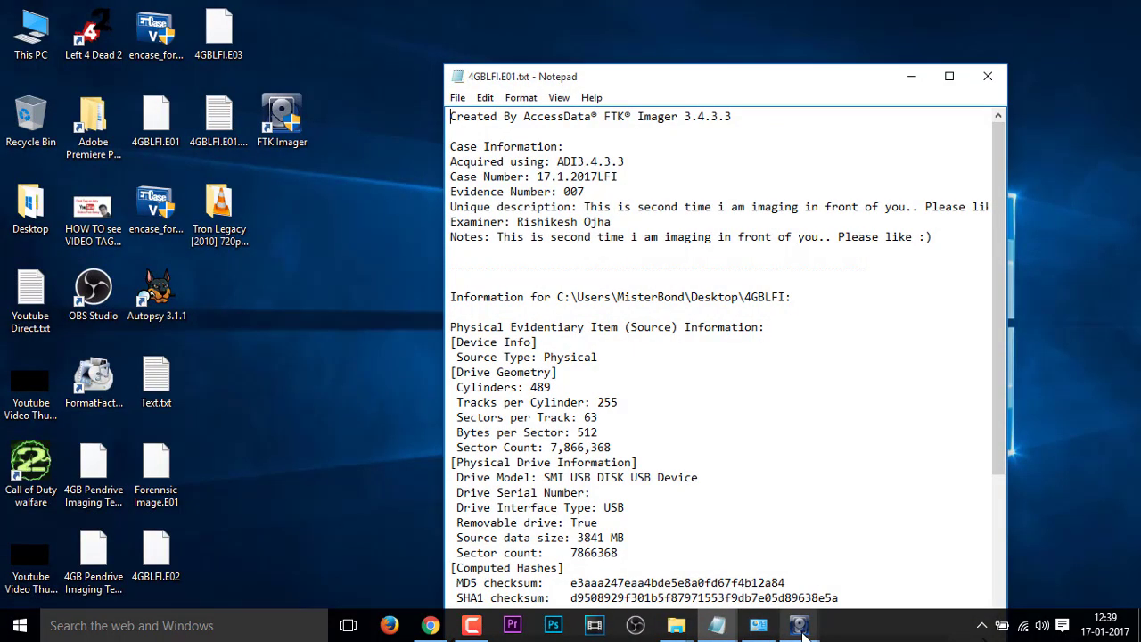
- Switch to FTK Imager and place the 4GBLFI.E01.txt report over it so its computed hashes sit beside the image's verification hashes
{"action": "mouse_move", "coordinate": [765, 629]}
{"action": "left_click", "coordinate": [863, 553]}
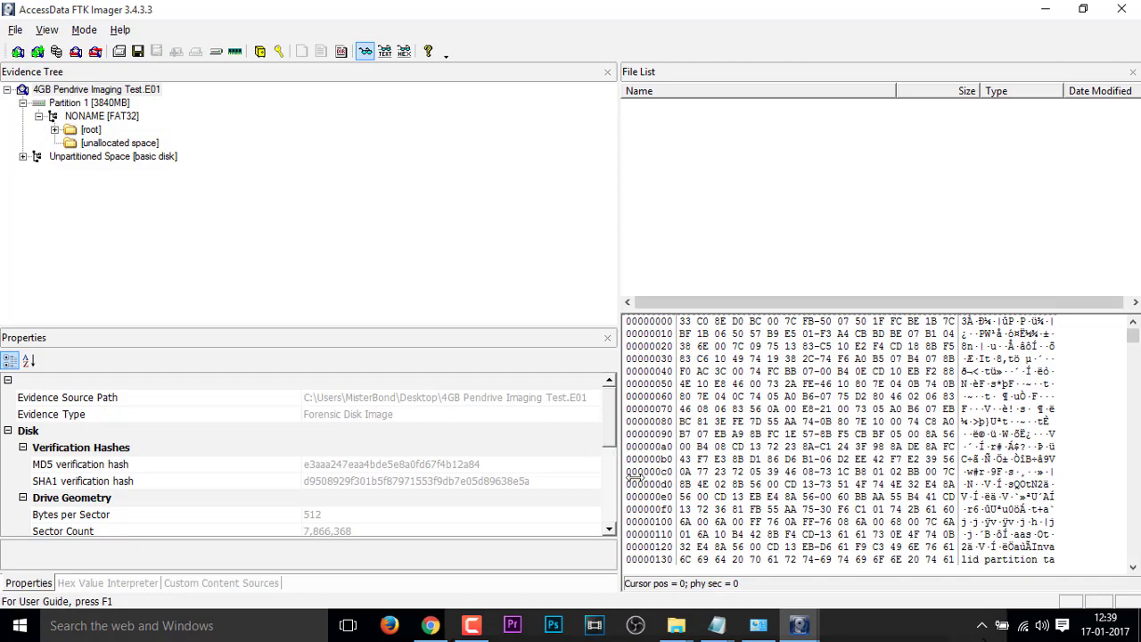
{"action": "mouse_move", "coordinate": [717, 626]}
{"action": "left_click", "coordinate": [664, 542]}
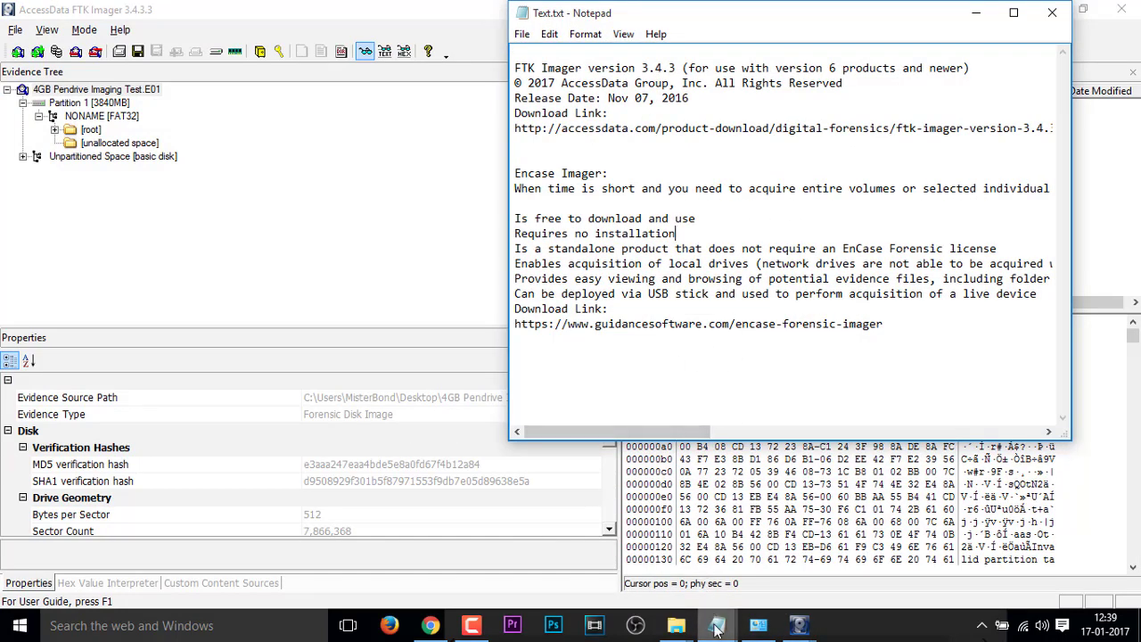
{"action": "mouse_move", "coordinate": [717, 629]}
{"action": "left_click", "coordinate": [776, 535]}
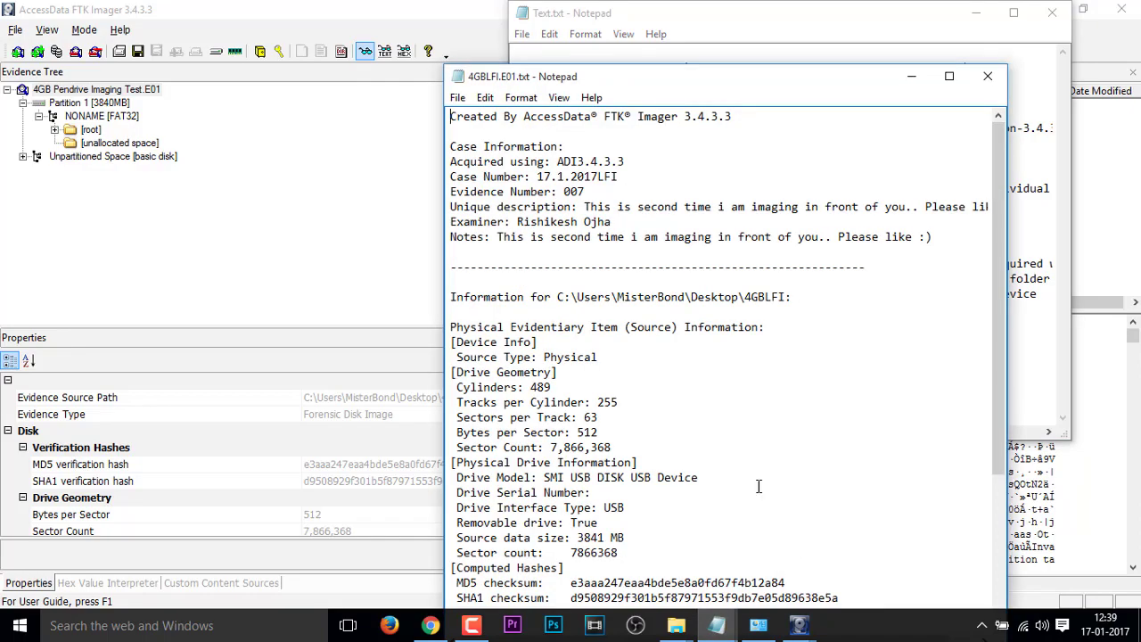
{"action": "double_click", "coordinate": [718, 80]}
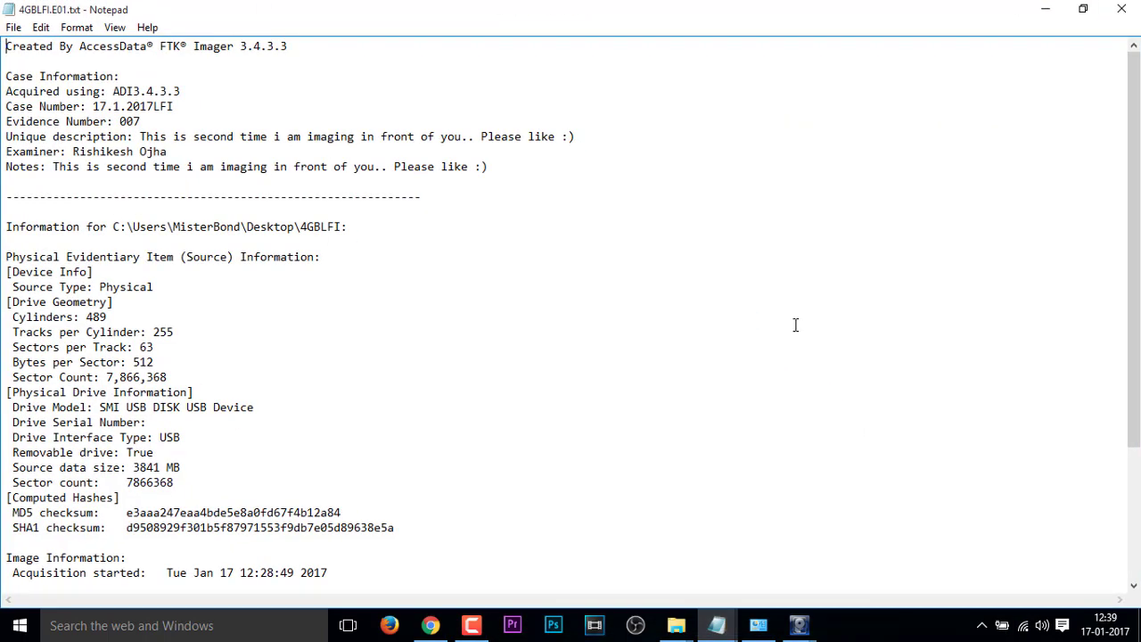
{"action": "left_click", "coordinate": [1083, 9]}
{"action": "scroll", "coordinate": [825, 323], "scroll_direction": "down", "scroll_amount": 5}
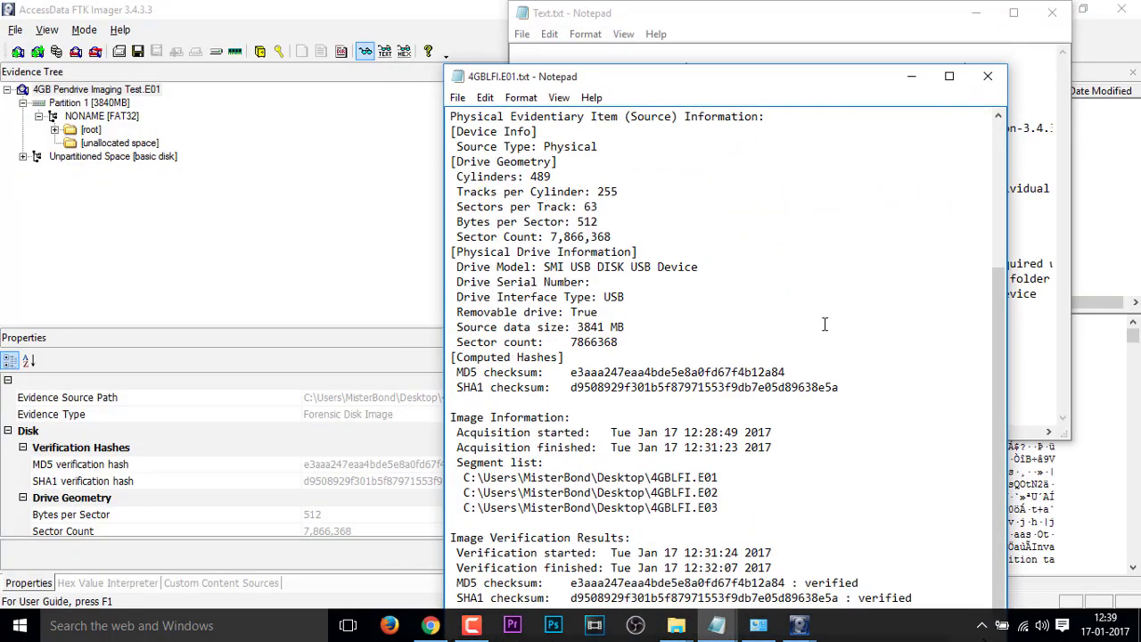
{"action": "left_click_drag", "start_coordinate": [695, 82], "coordinate": [826, 28]}
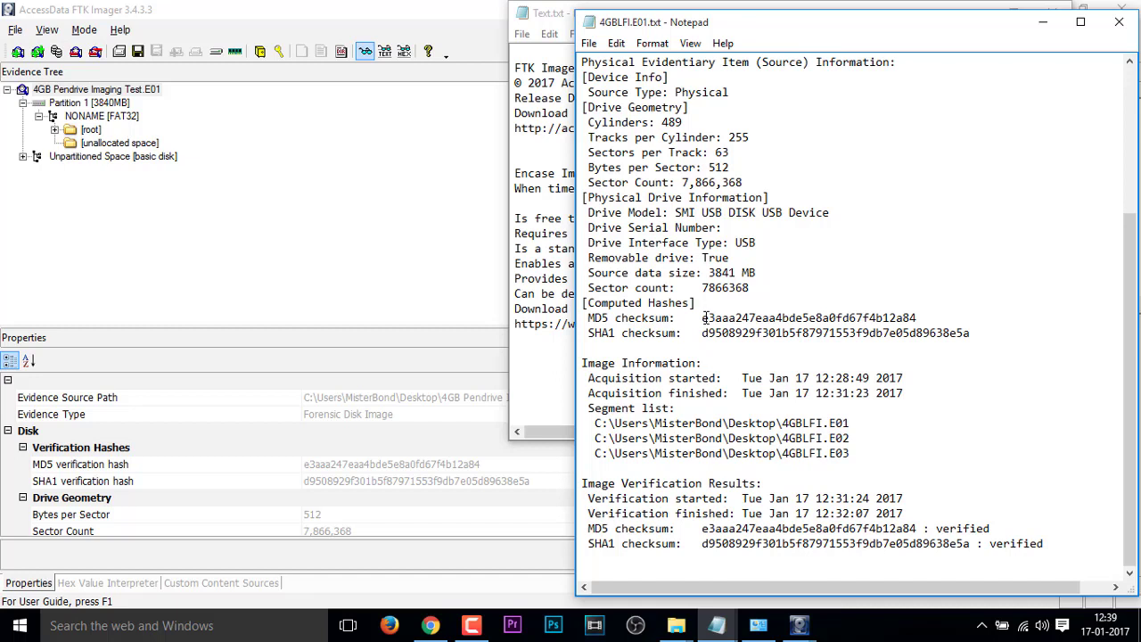
- Compare the report's MD5 and SHA1 checksums with the verification hashes in the FTK Imager properties of 4GB Pendrive Imaging Test.E01
{"action": "left_click_drag", "start_coordinate": [729, 319], "coordinate": [914, 317]}
{"action": "left_click_drag", "start_coordinate": [694, 333], "coordinate": [829, 333]}
{"action": "left_click", "coordinate": [494, 499]}
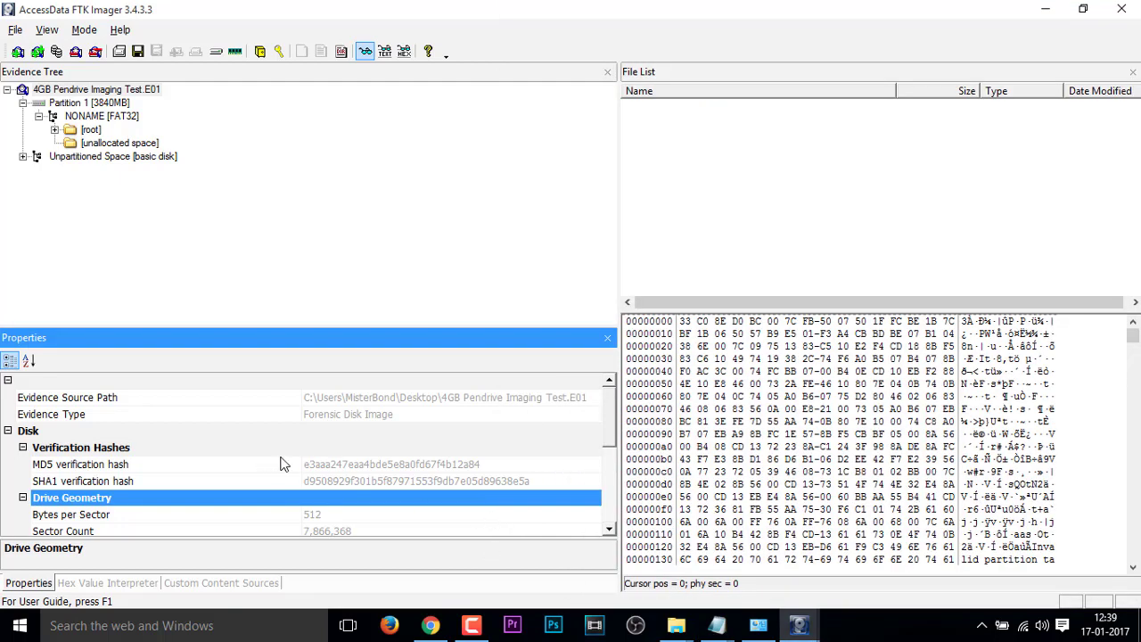
{"action": "left_click", "coordinate": [125, 465]}
{"action": "left_click", "coordinate": [125, 481]}
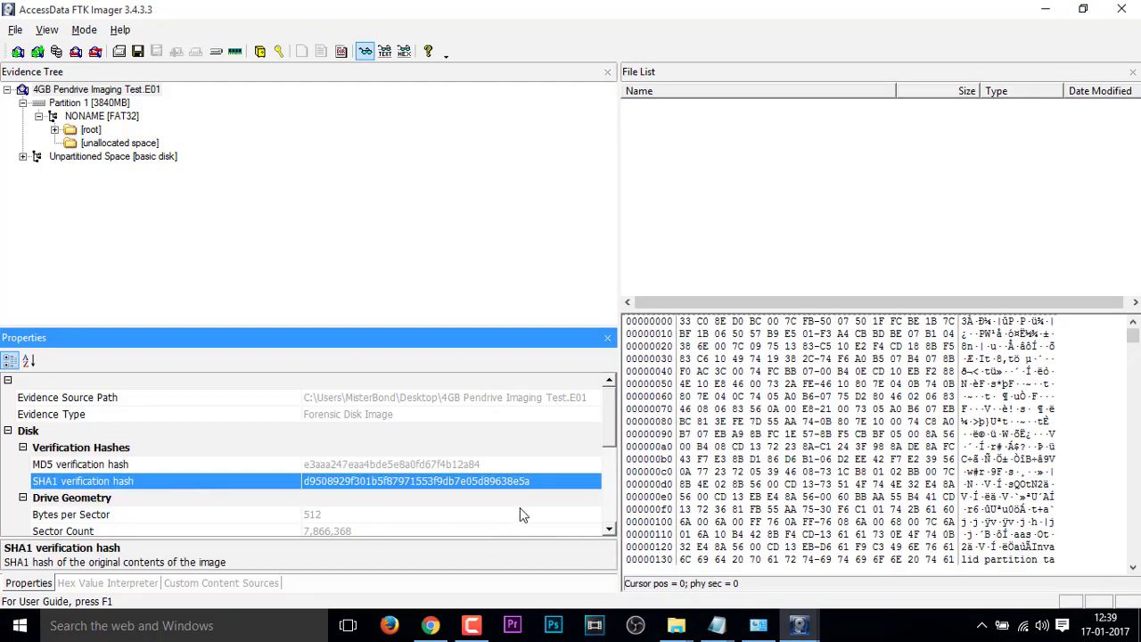
- Review the image's acquisition properties, including the notes, examiner, operating system, acquiring version, acquire and system dates, and unique description
{"action": "left_click_drag", "start_coordinate": [605, 442], "coordinate": [600, 511]}
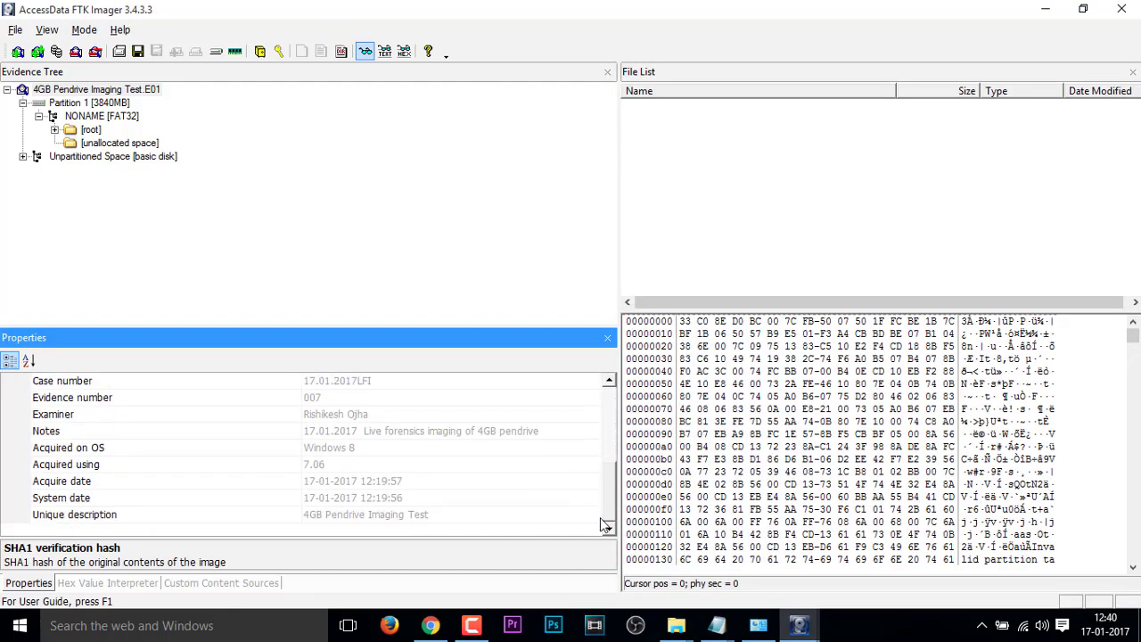
{"action": "left_click", "coordinate": [387, 431]}
{"action": "left_click", "coordinate": [376, 482]}
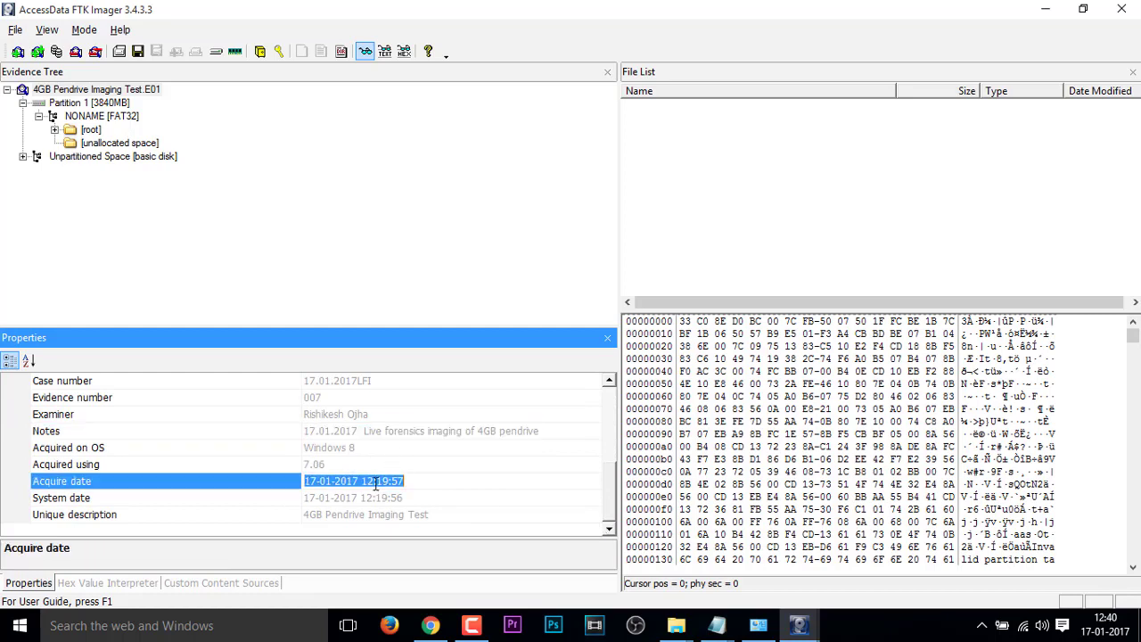
{"action": "left_click", "coordinate": [375, 515]}
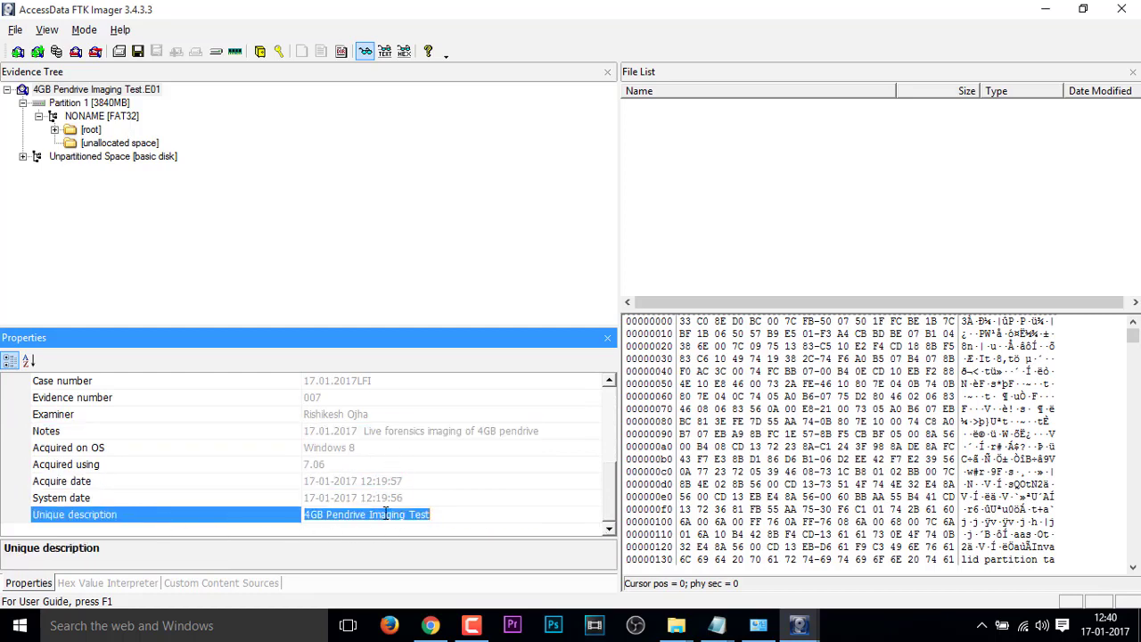
{"action": "left_click", "coordinate": [380, 497]}
{"action": "left_click", "coordinate": [377, 480]}
{"action": "left_click", "coordinate": [375, 465]}
{"action": "left_click", "coordinate": [373, 448]}
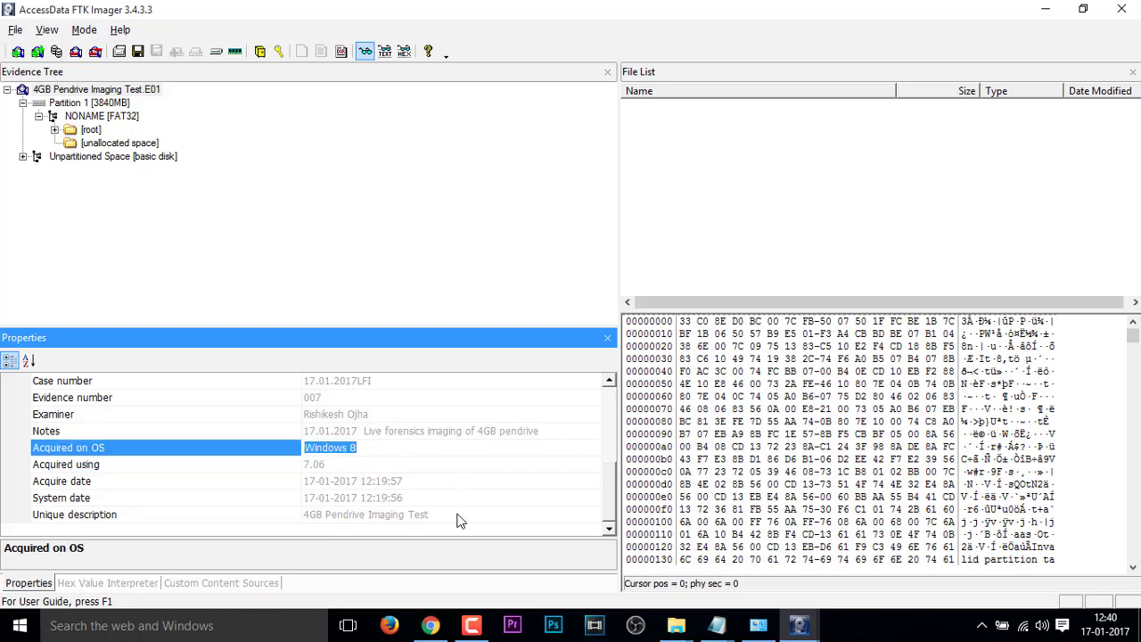
{"action": "left_click", "coordinate": [332, 515]}
{"action": "left_click", "coordinate": [361, 433]}
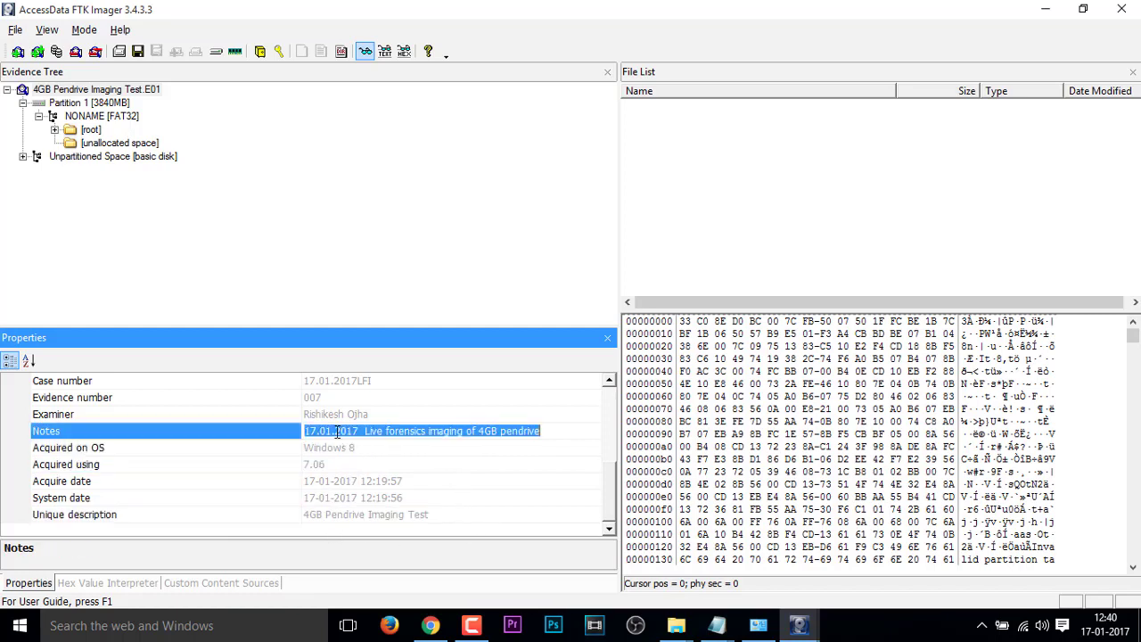
{"action": "left_click", "coordinate": [373, 414]}
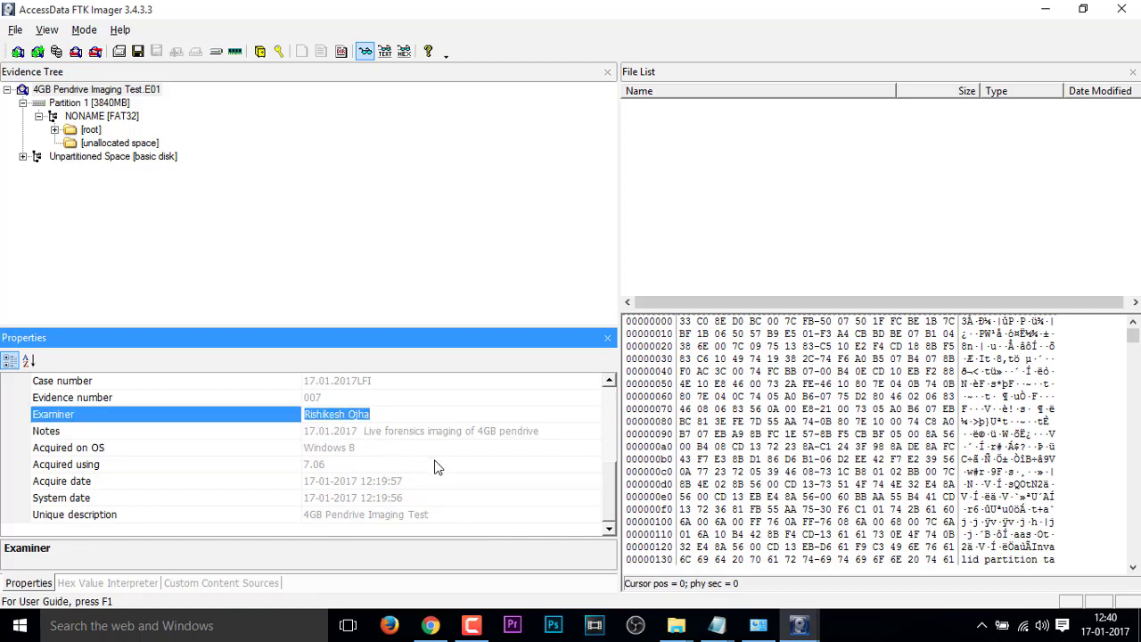
{"action": "left_click", "coordinate": [329, 448]}
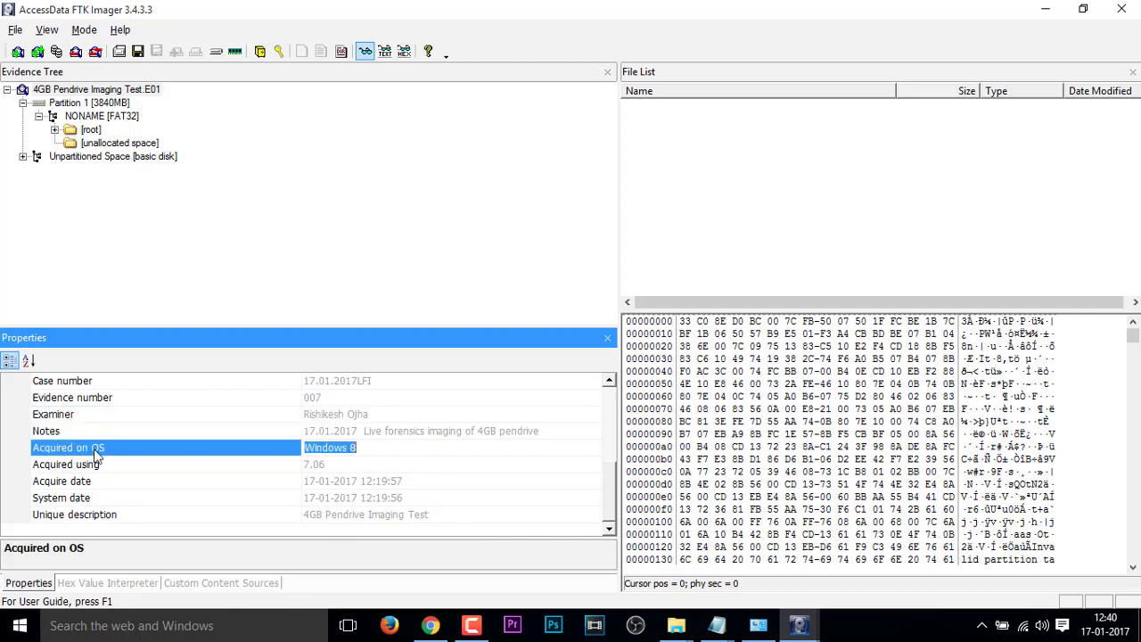
{"action": "left_click", "coordinate": [384, 481]}
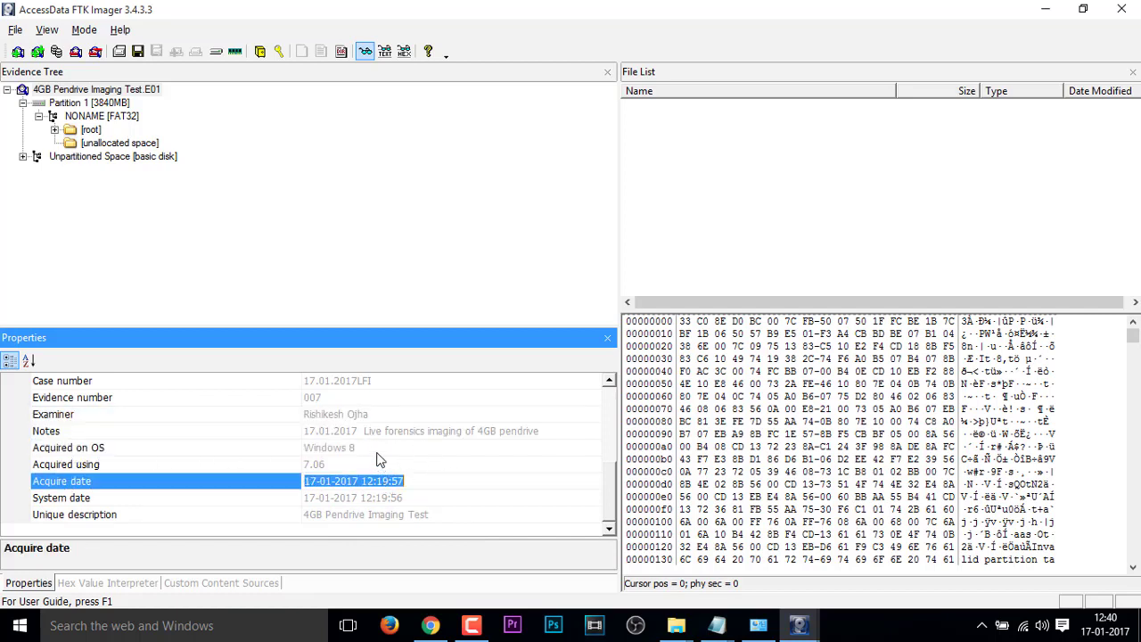
{"action": "left_click", "coordinate": [378, 448]}
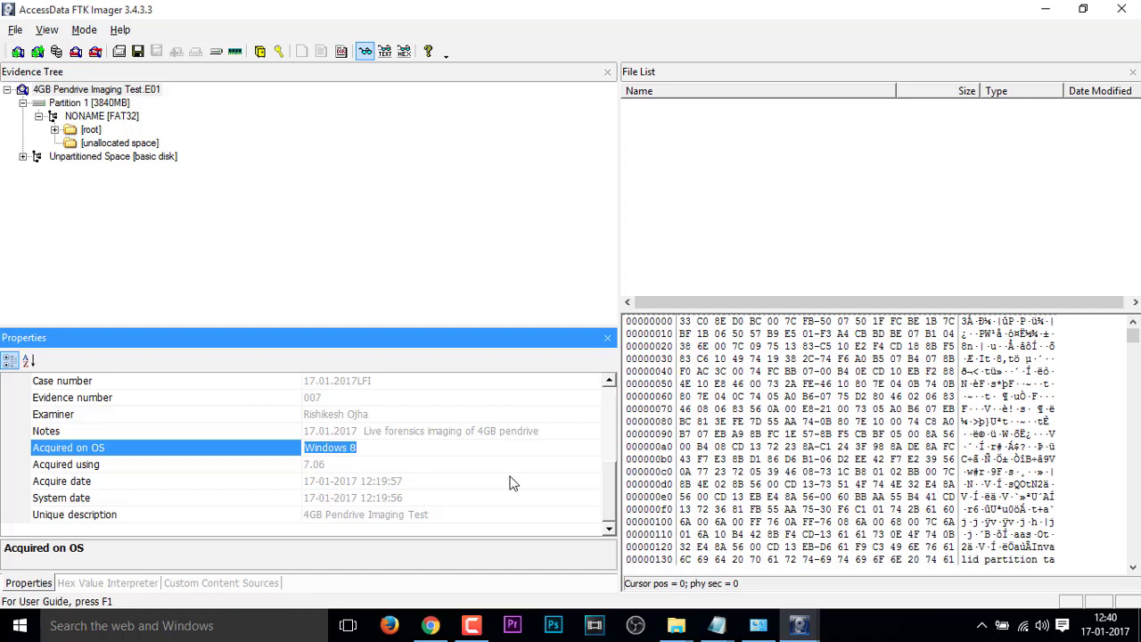
- Recheck the image's MD5 and SHA1 verification hashes and its acquire date in the properties
{"action": "left_click_drag", "start_coordinate": [614, 488], "coordinate": [612, 402]}
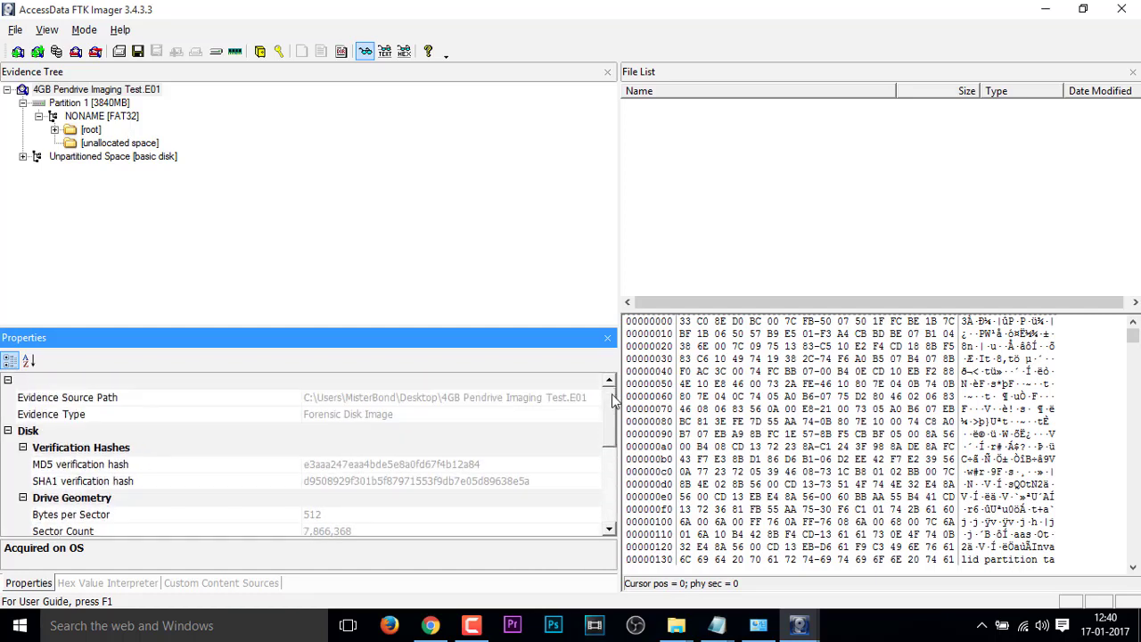
{"action": "left_click", "coordinate": [460, 465]}
{"action": "left_click", "coordinate": [513, 480]}
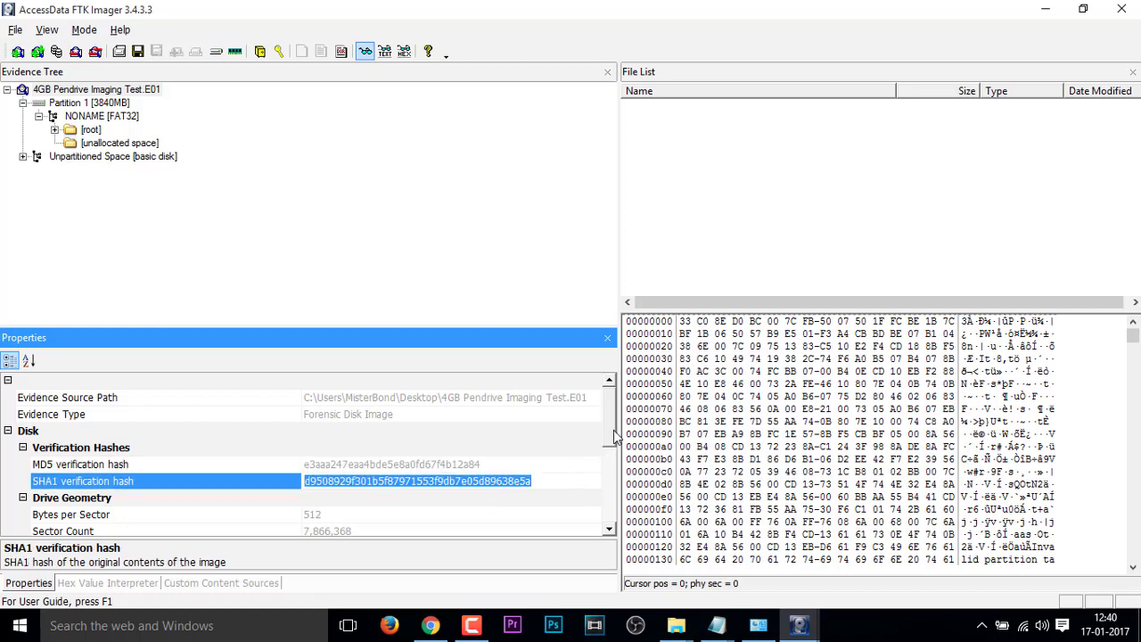
{"action": "left_click_drag", "start_coordinate": [615, 437], "coordinate": [611, 505]}
{"action": "left_click", "coordinate": [470, 490]}
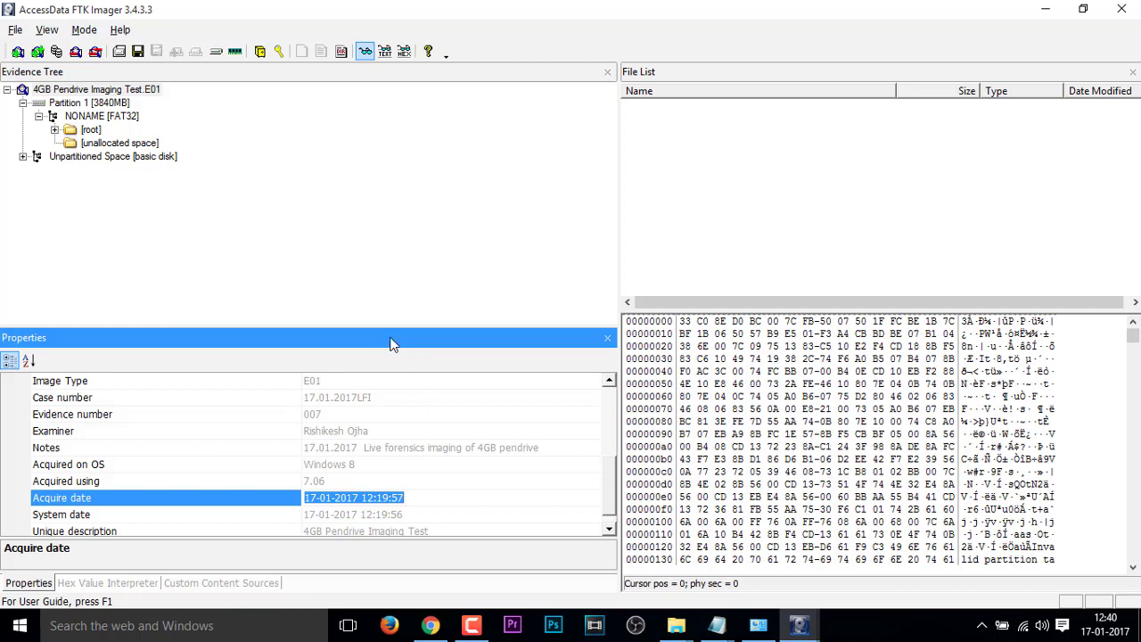
- Collapse Partition 1 under 4GB Pendrive Imaging Test.E01 in the evidence tree and minimize FTK Imager
{"action": "left_click", "coordinate": [7, 90]}
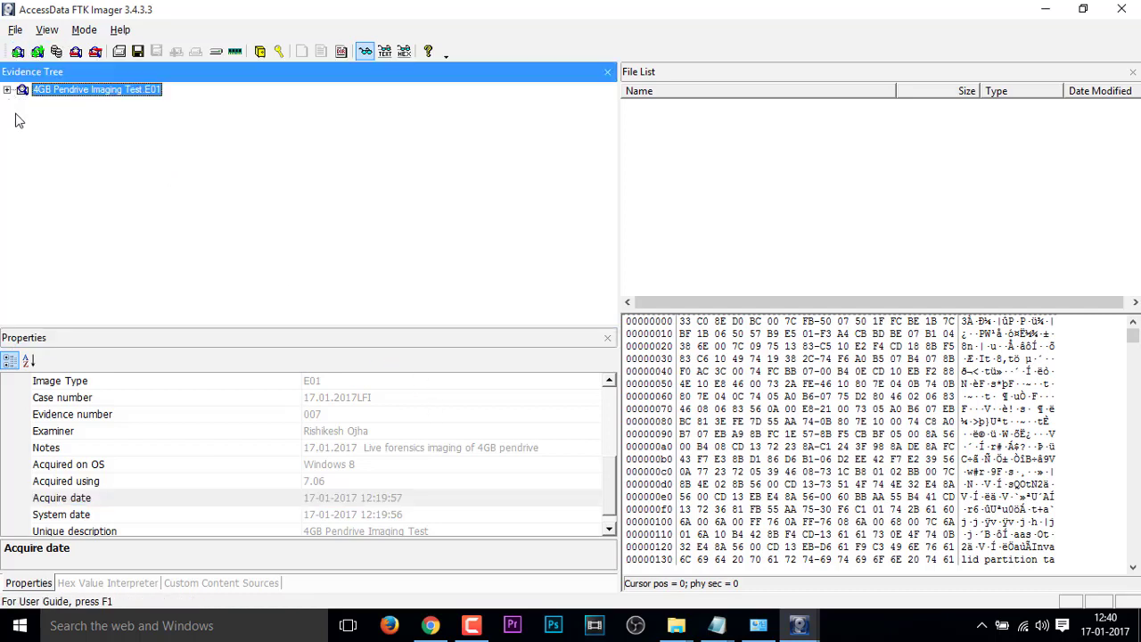
{"action": "left_click", "coordinate": [8, 91]}
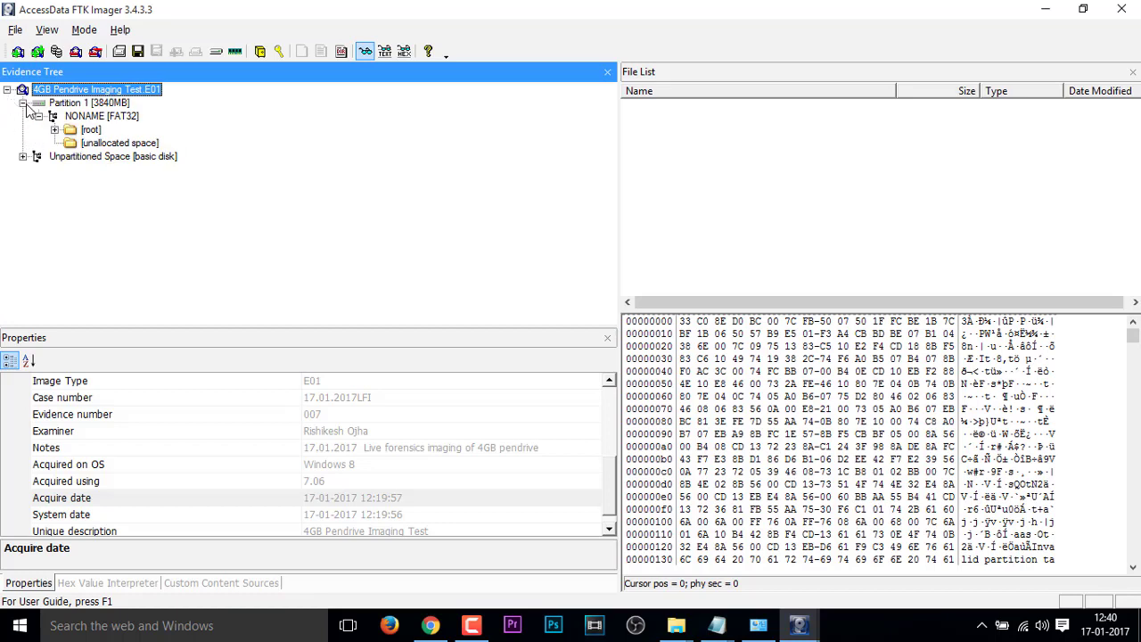
{"action": "left_click", "coordinate": [39, 116]}
{"action": "left_click", "coordinate": [22, 103]}
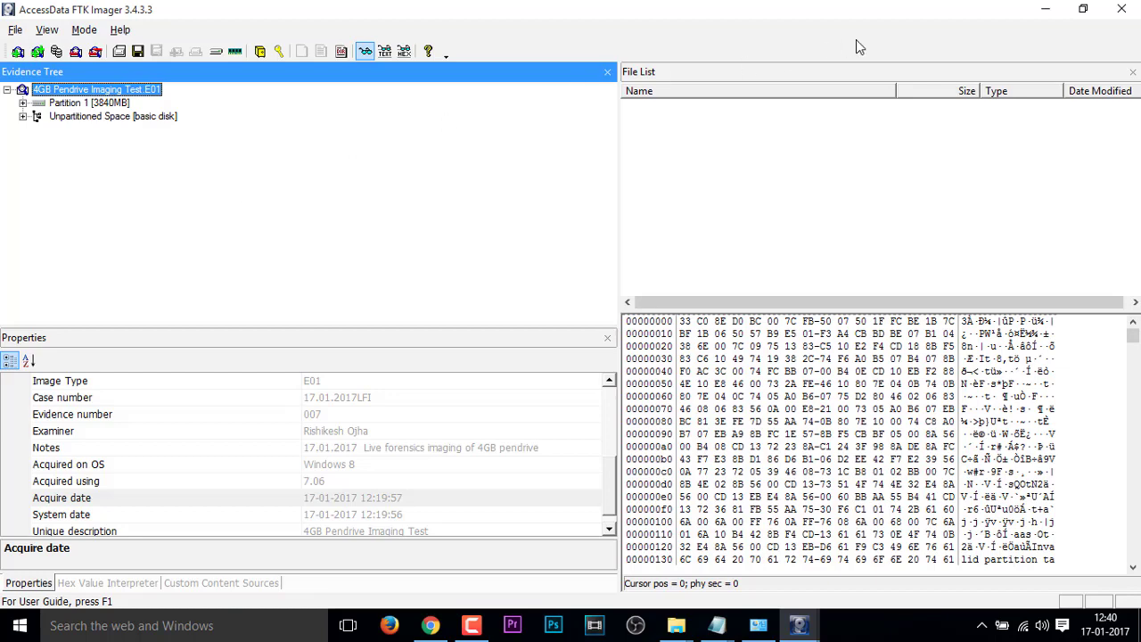
{"action": "left_click", "coordinate": [1041, 11]}
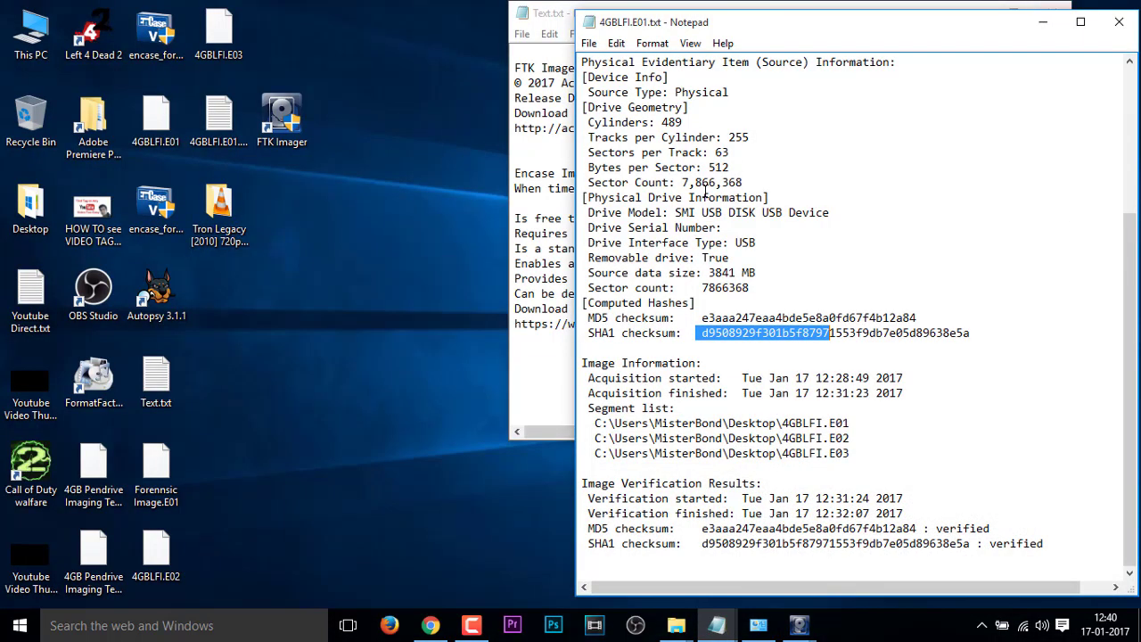
- Minimize both Notepad windows and launch Autopsy 3.1.1 from its desktop shortcut, moved below the Tron Legacy file
{"action": "left_click_drag", "start_coordinate": [156, 310], "coordinate": [407, 309]}
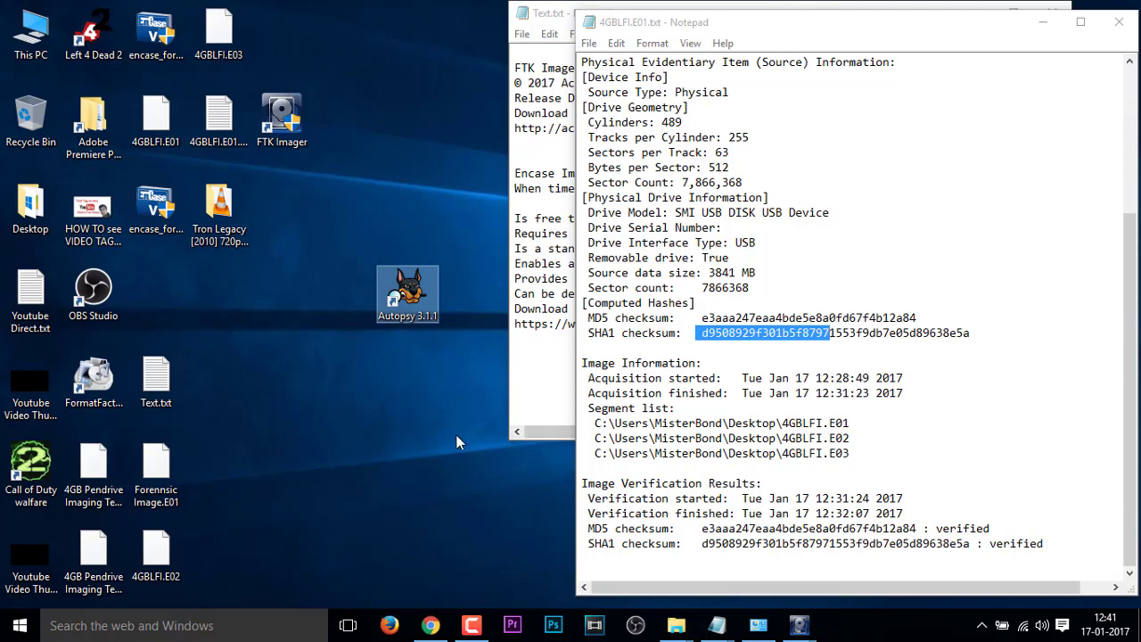
{"action": "left_click", "coordinate": [1043, 22]}
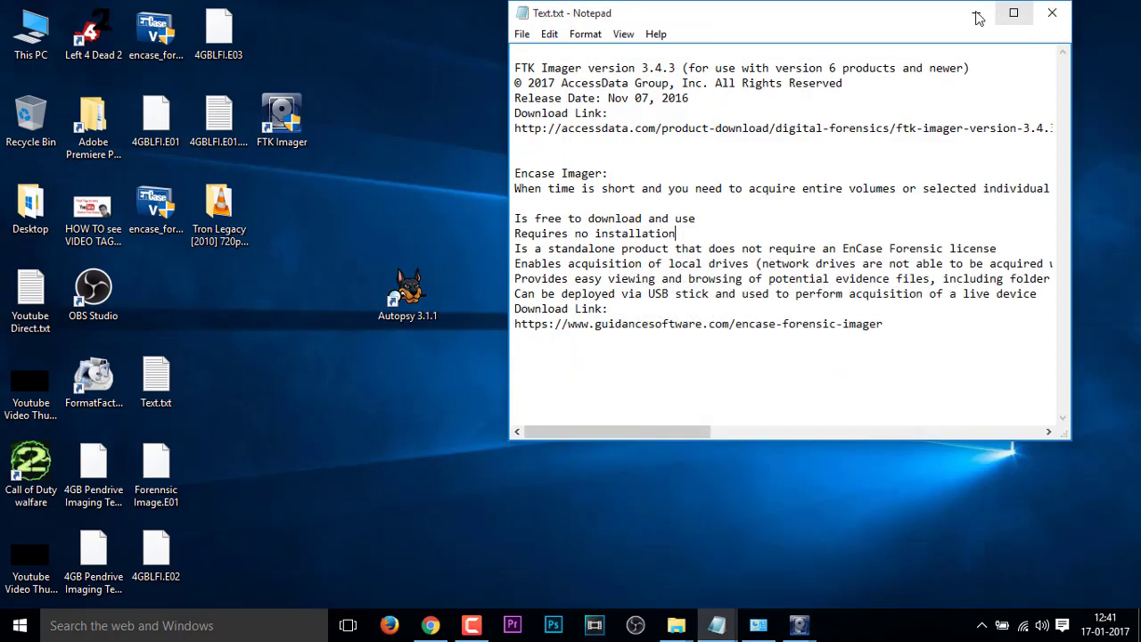
{"action": "left_click", "coordinate": [976, 12]}
{"action": "left_click_drag", "start_coordinate": [403, 291], "coordinate": [219, 294]}
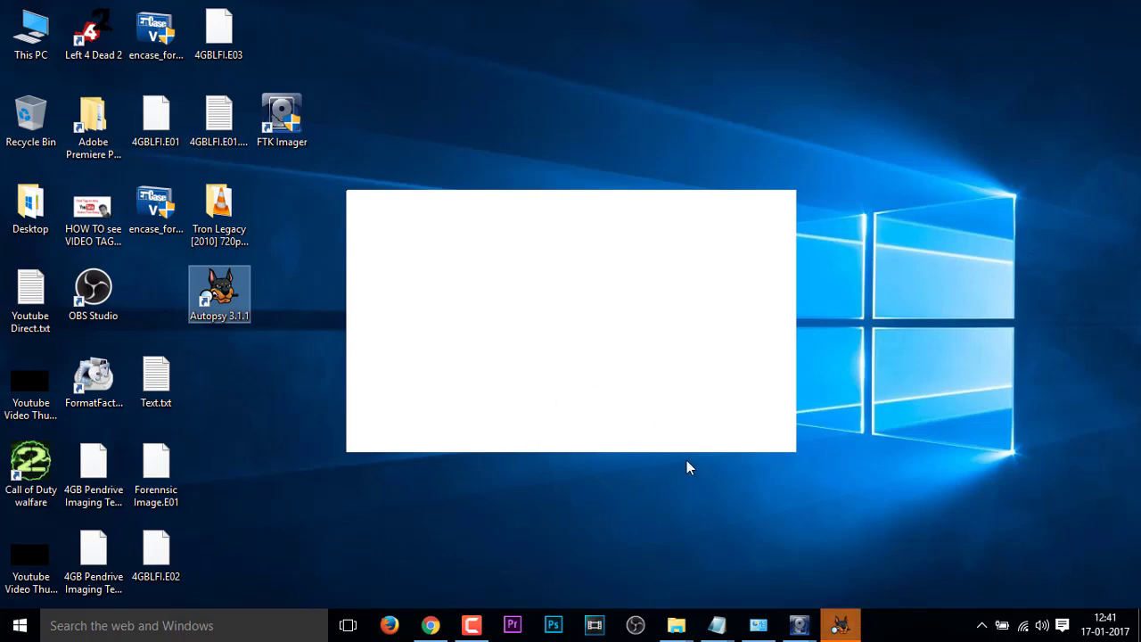
- Bring FTK Imager back up and close it while Autopsy is loading
{"action": "mouse_move", "coordinate": [799, 625]}
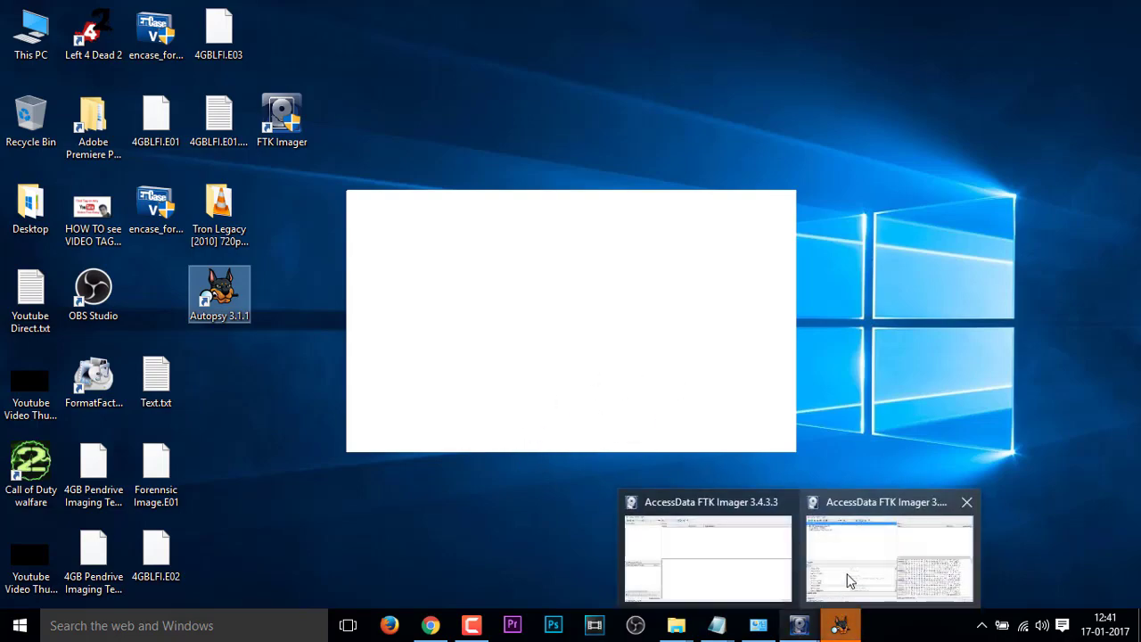
{"action": "left_click", "coordinate": [887, 553]}
{"action": "left_click", "coordinate": [1045, 9]}
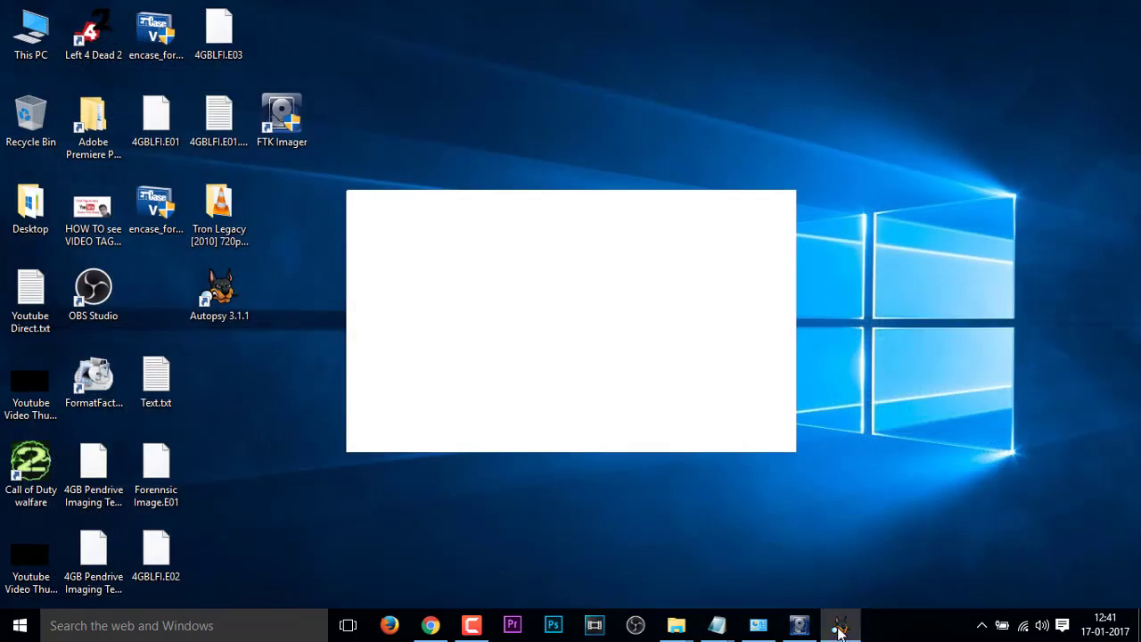
{"action": "left_click", "coordinate": [799, 629]}
{"action": "left_click", "coordinate": [1126, 11]}
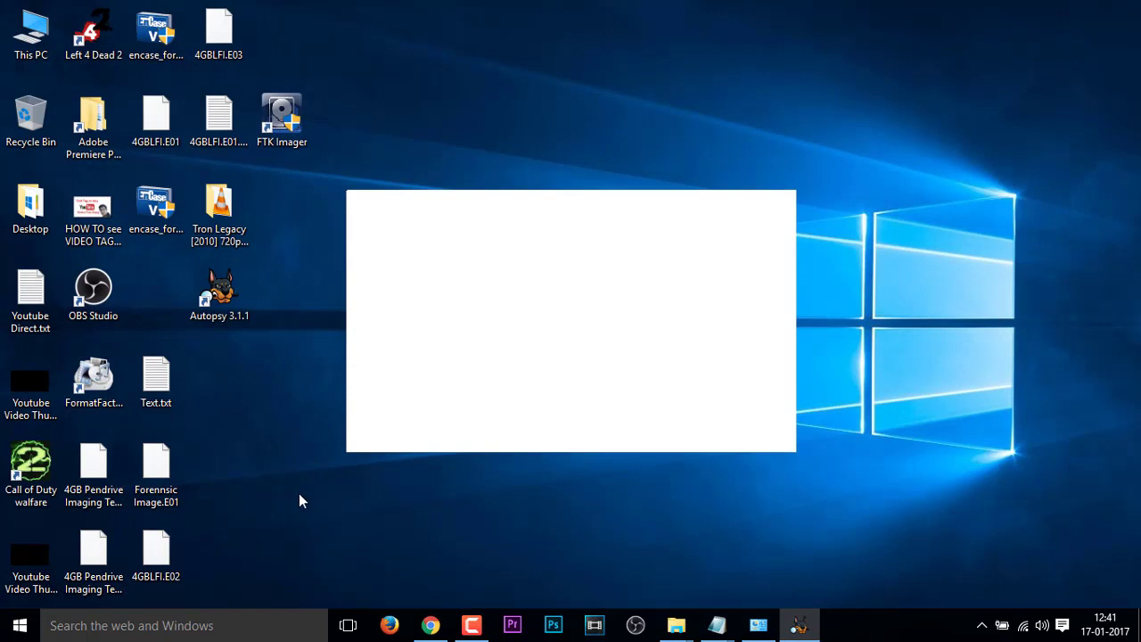
{"action": "right_click", "coordinate": [943, 384]}
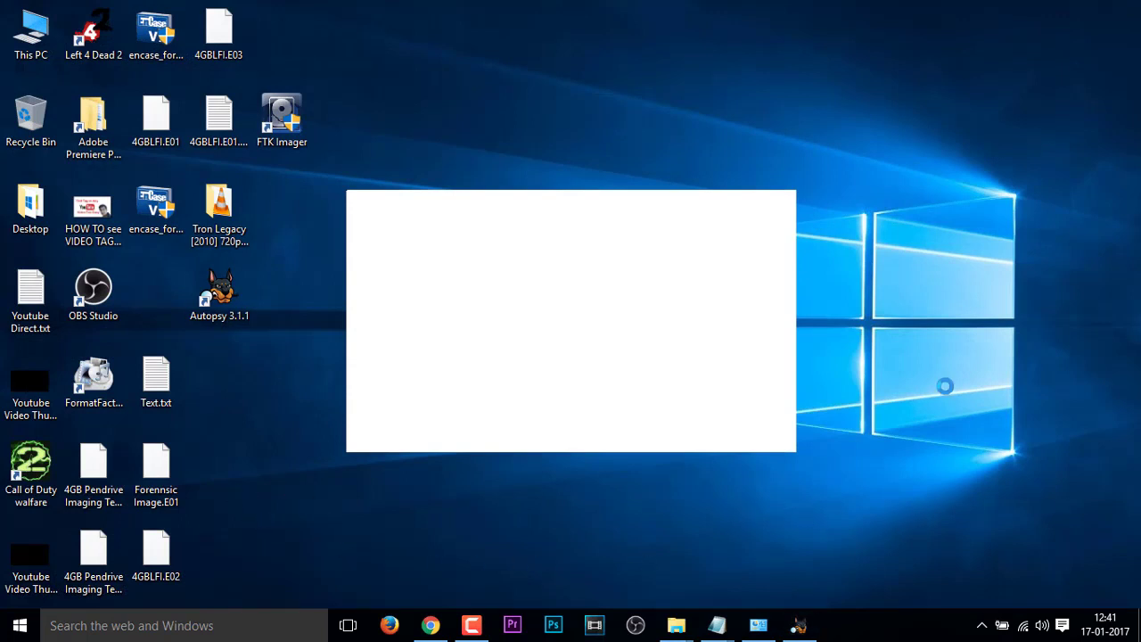
{"action": "left_click", "coordinate": [954, 330]}
{"action": "right_click", "coordinate": [954, 332]}
{"action": "left_click", "coordinate": [965, 389]}
{"action": "right_click", "coordinate": [965, 389]}
{"action": "left_click", "coordinate": [966, 389]}
{"action": "double_click", "coordinate": [30, 33]}
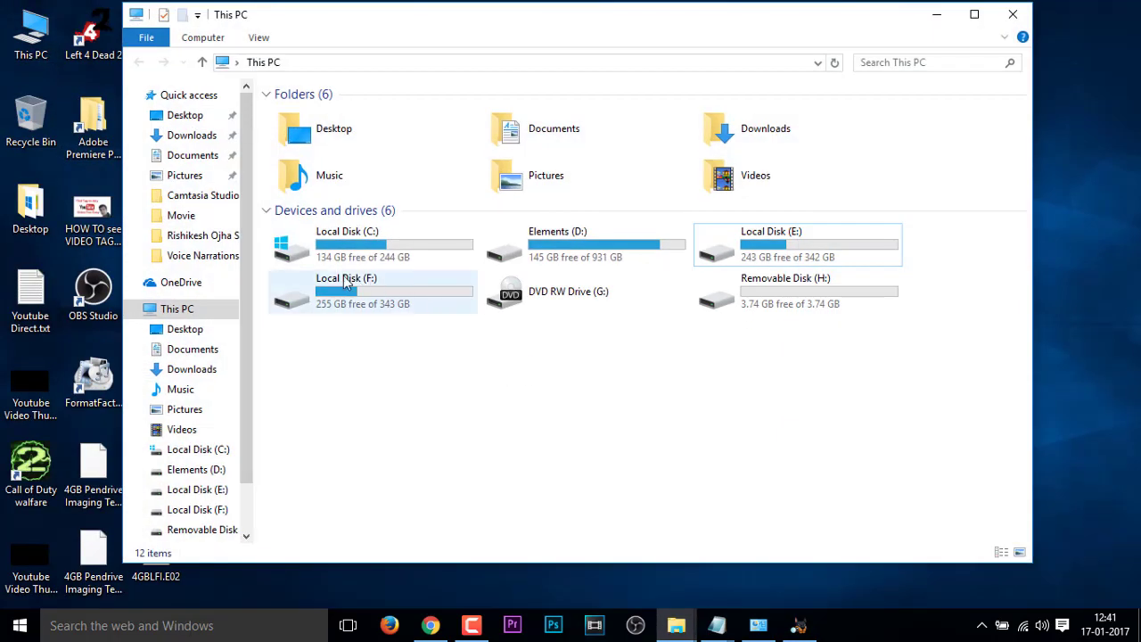
{"action": "left_click", "coordinate": [365, 256]}
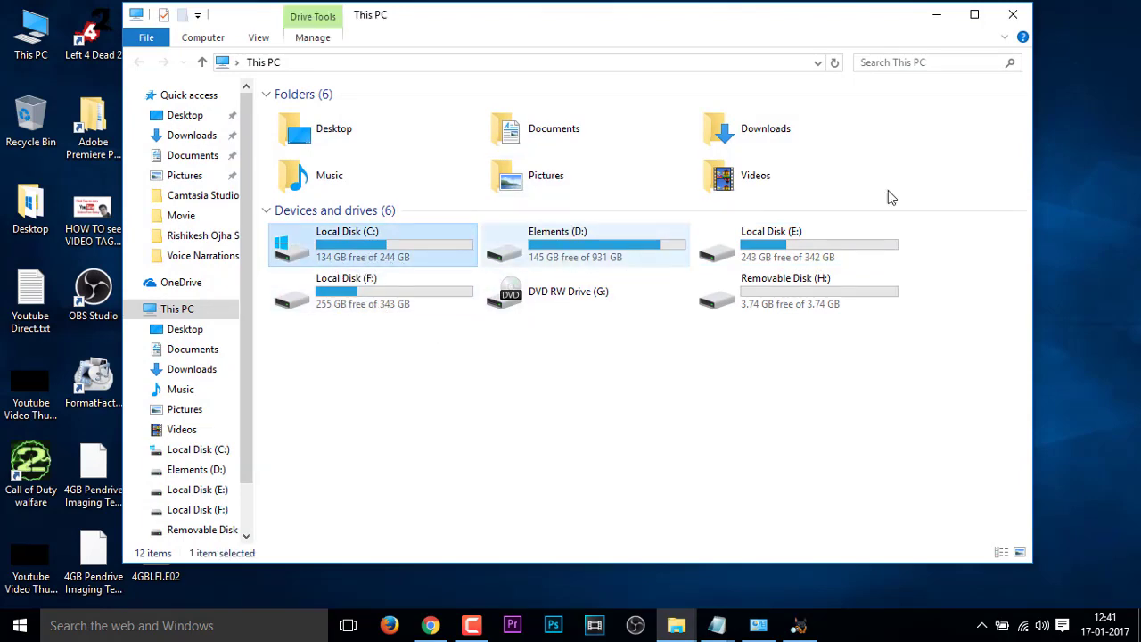
{"action": "left_click", "coordinate": [936, 21]}
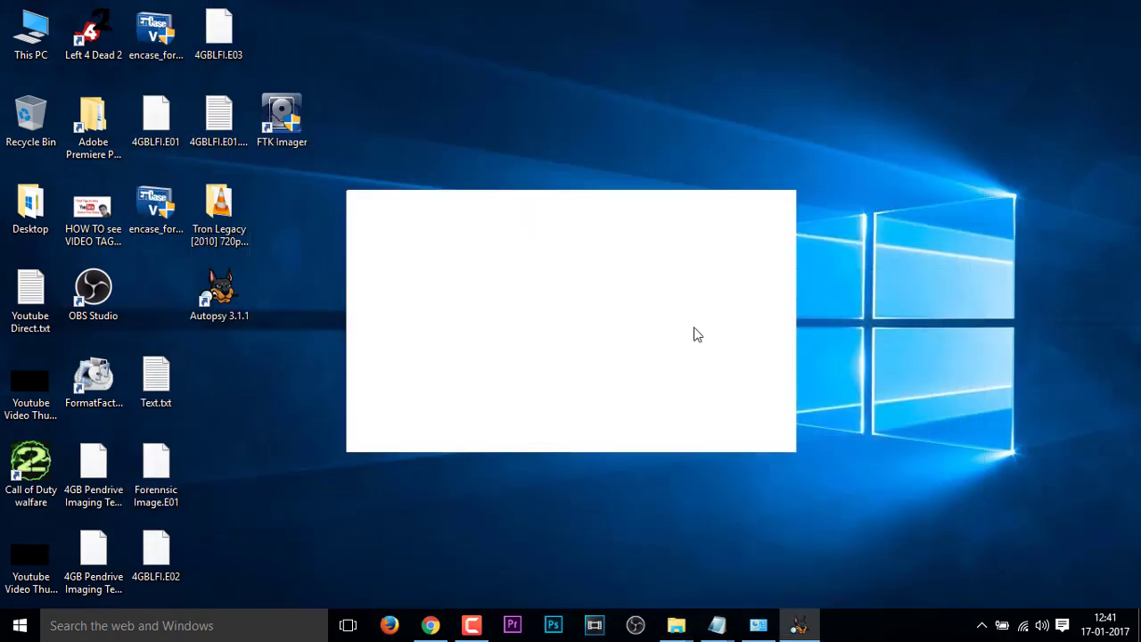
- Check the autopsy64.exe process in Task Manager, close Task Manager, and reposition Autopsy's Welcome dialog
{"action": "right_click", "coordinate": [847, 628]}
{"action": "left_click", "coordinate": [914, 565]}
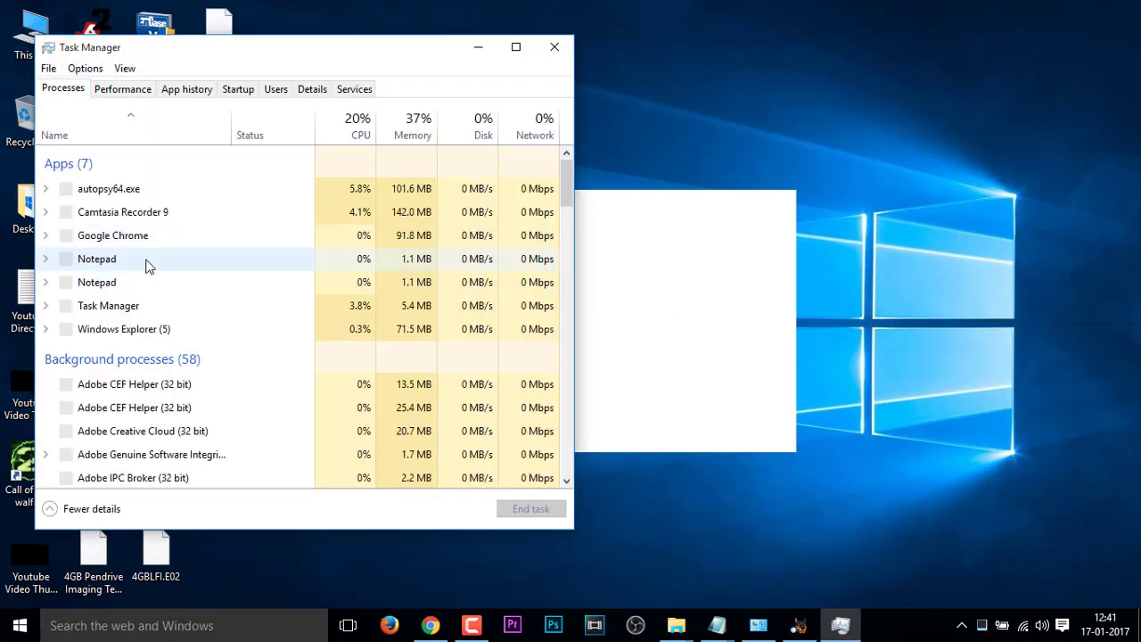
{"action": "left_click", "coordinate": [122, 190]}
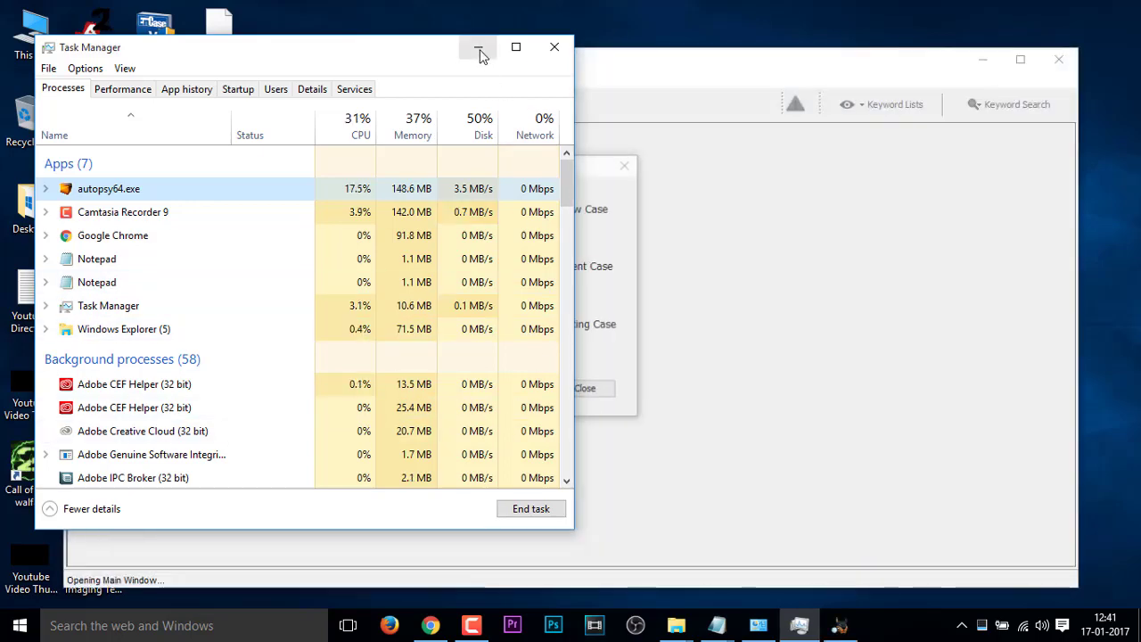
{"action": "left_click", "coordinate": [554, 46]}
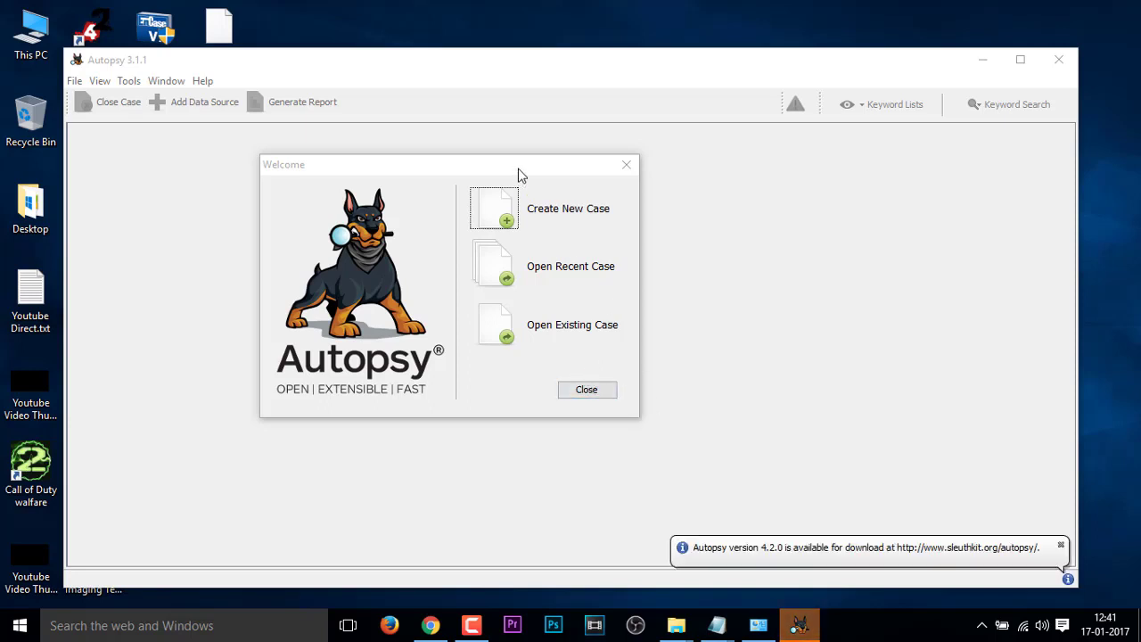
{"action": "left_click_drag", "start_coordinate": [519, 167], "coordinate": [580, 159]}
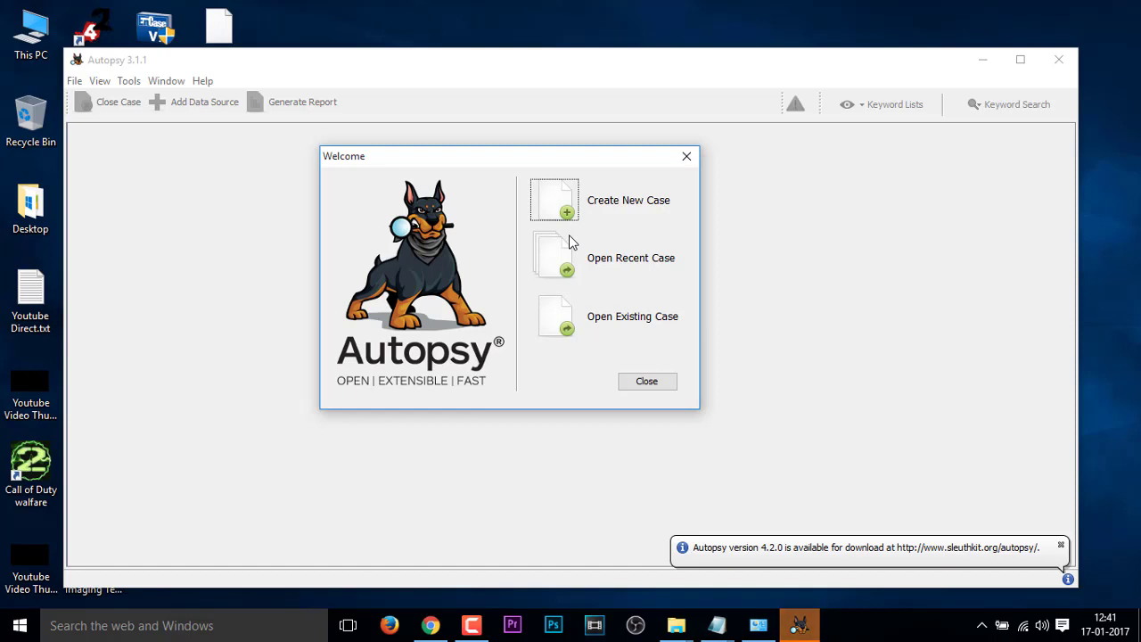